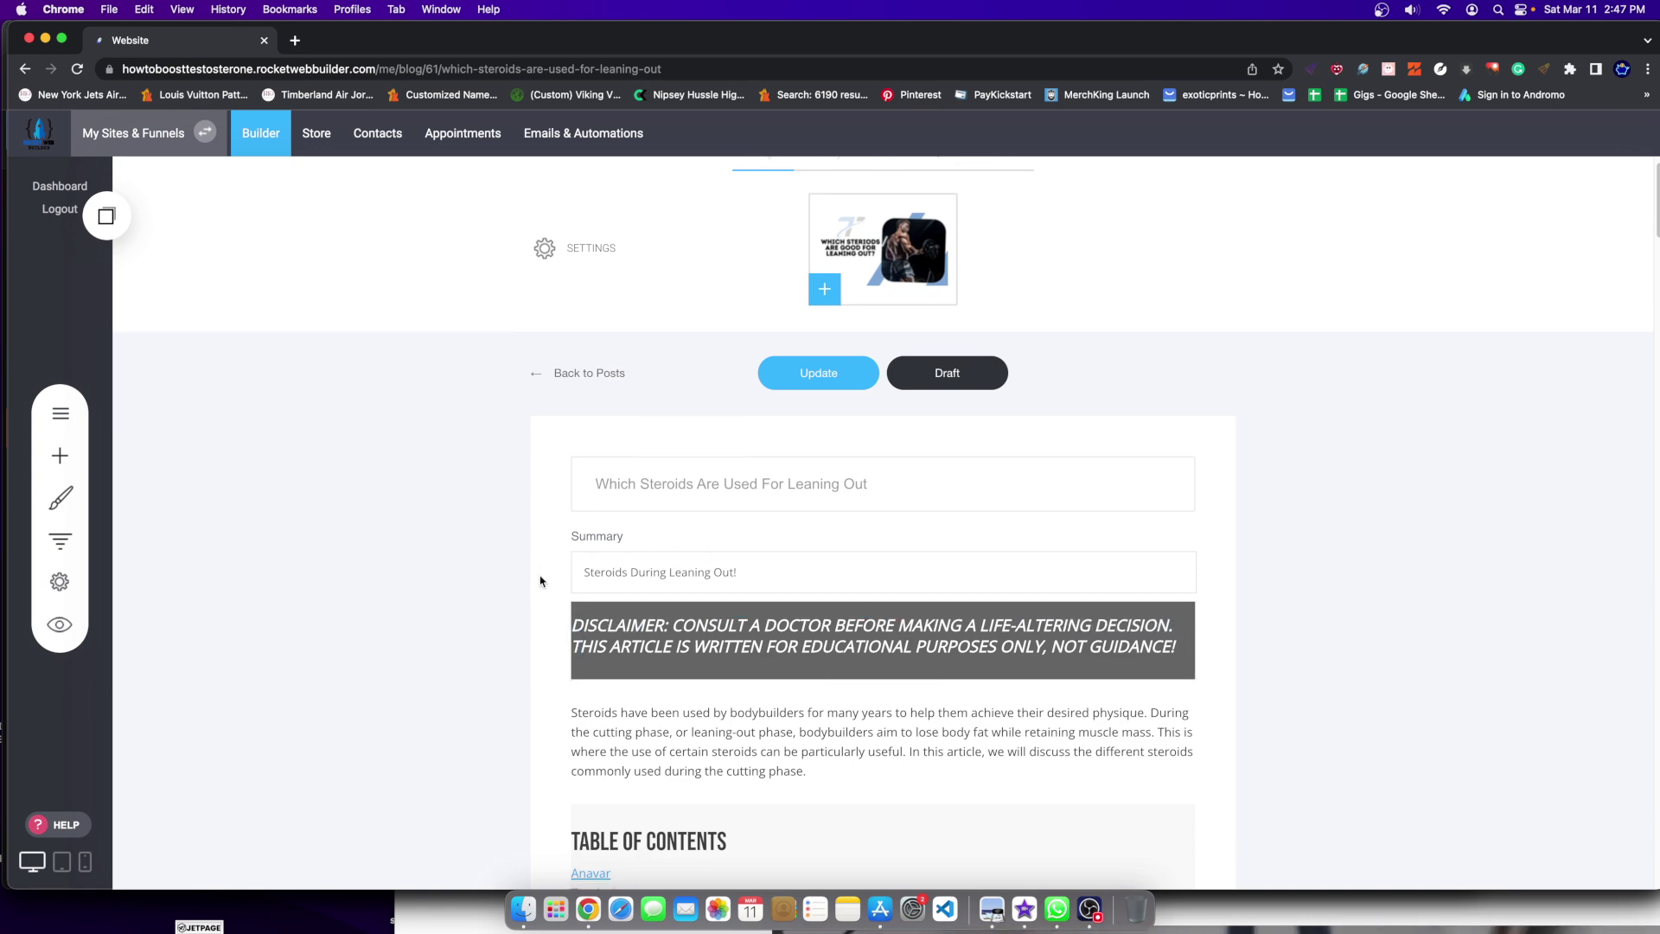
Step: Load howtoboosttestosterone.org in a new tab and open the Which Steroids Are Used For Leaning Out article
scroll(763, 611, down, 3)
scroll(1361, 594, up, 3)
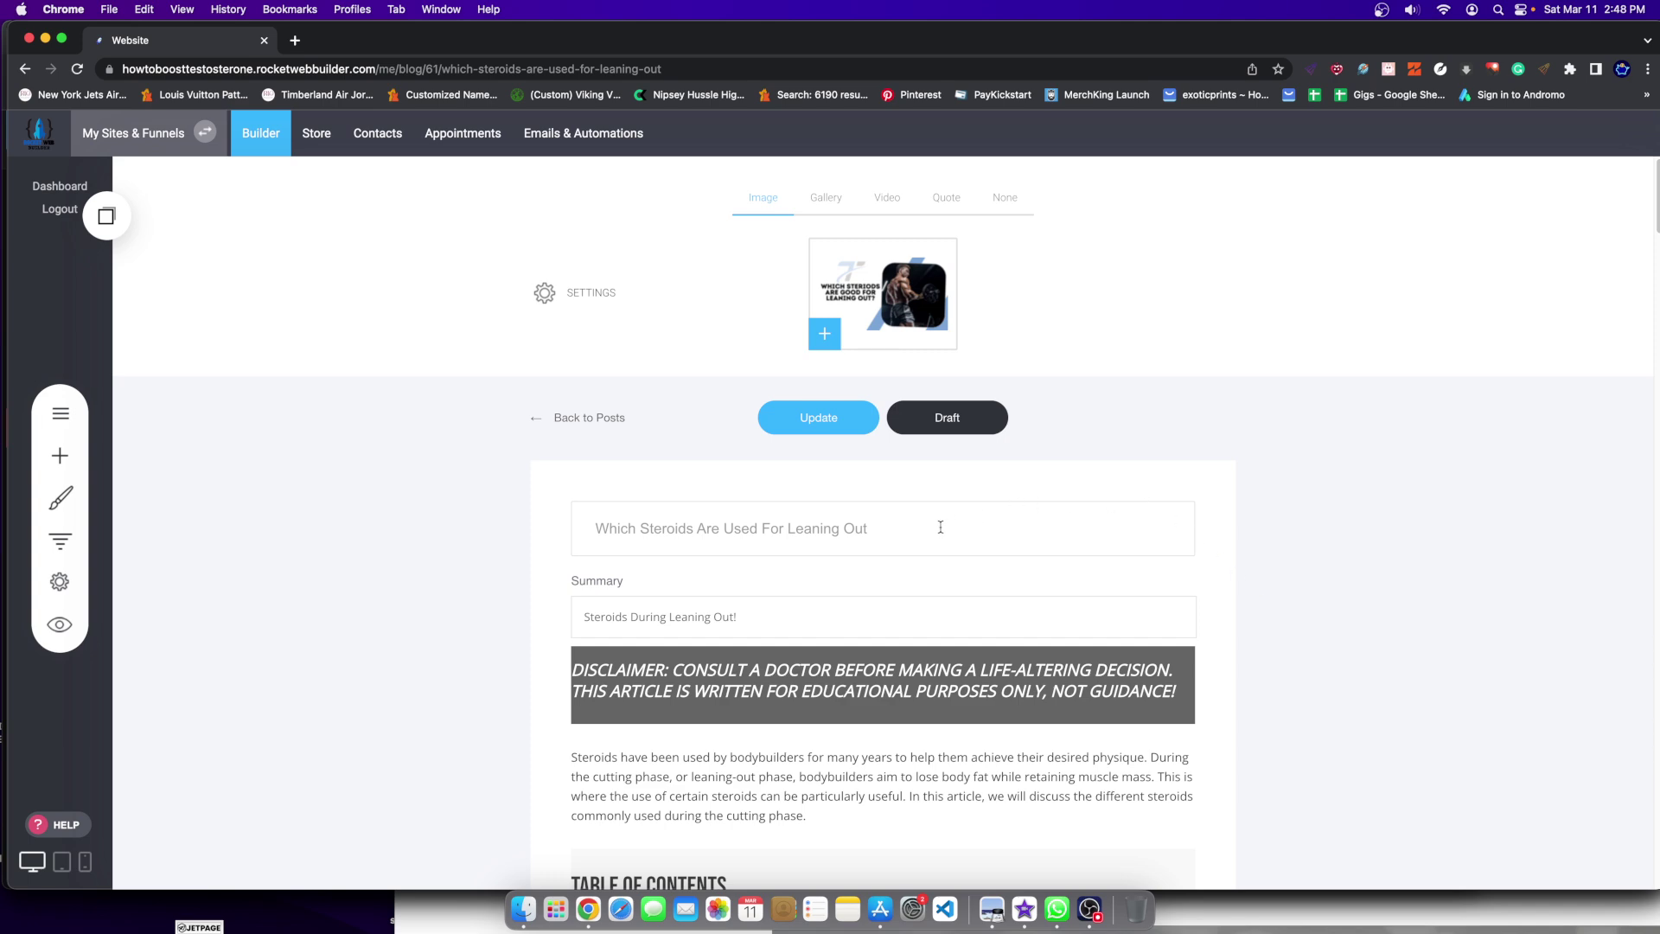
click(295, 39)
text(howt)
key(Return)
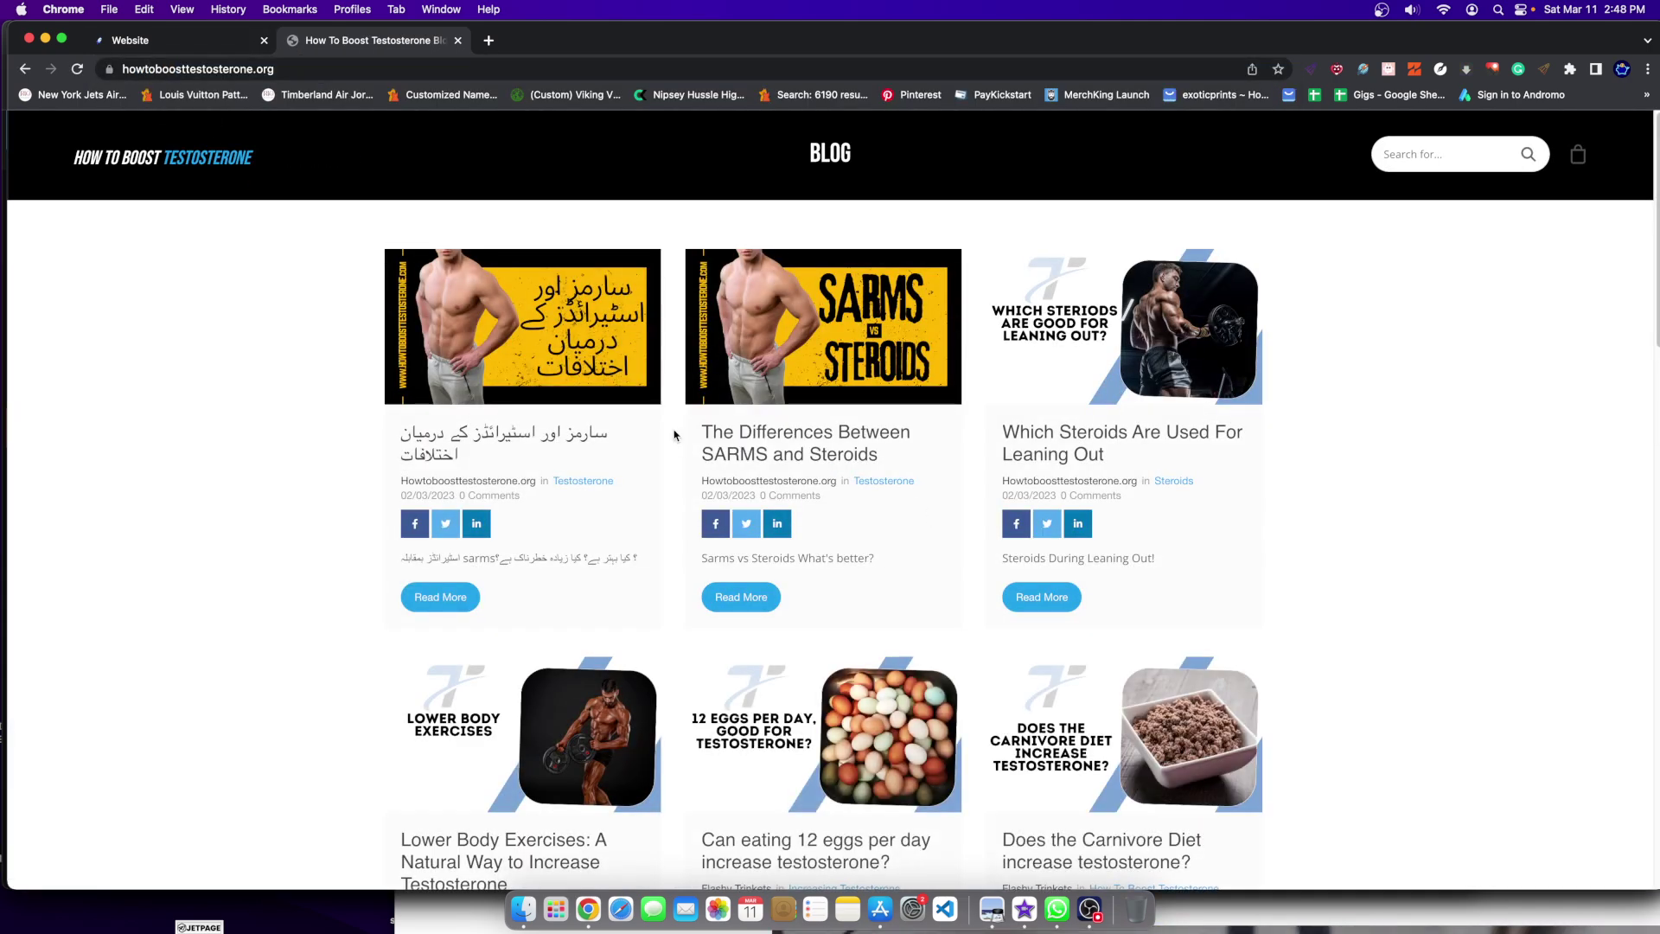
click(1145, 377)
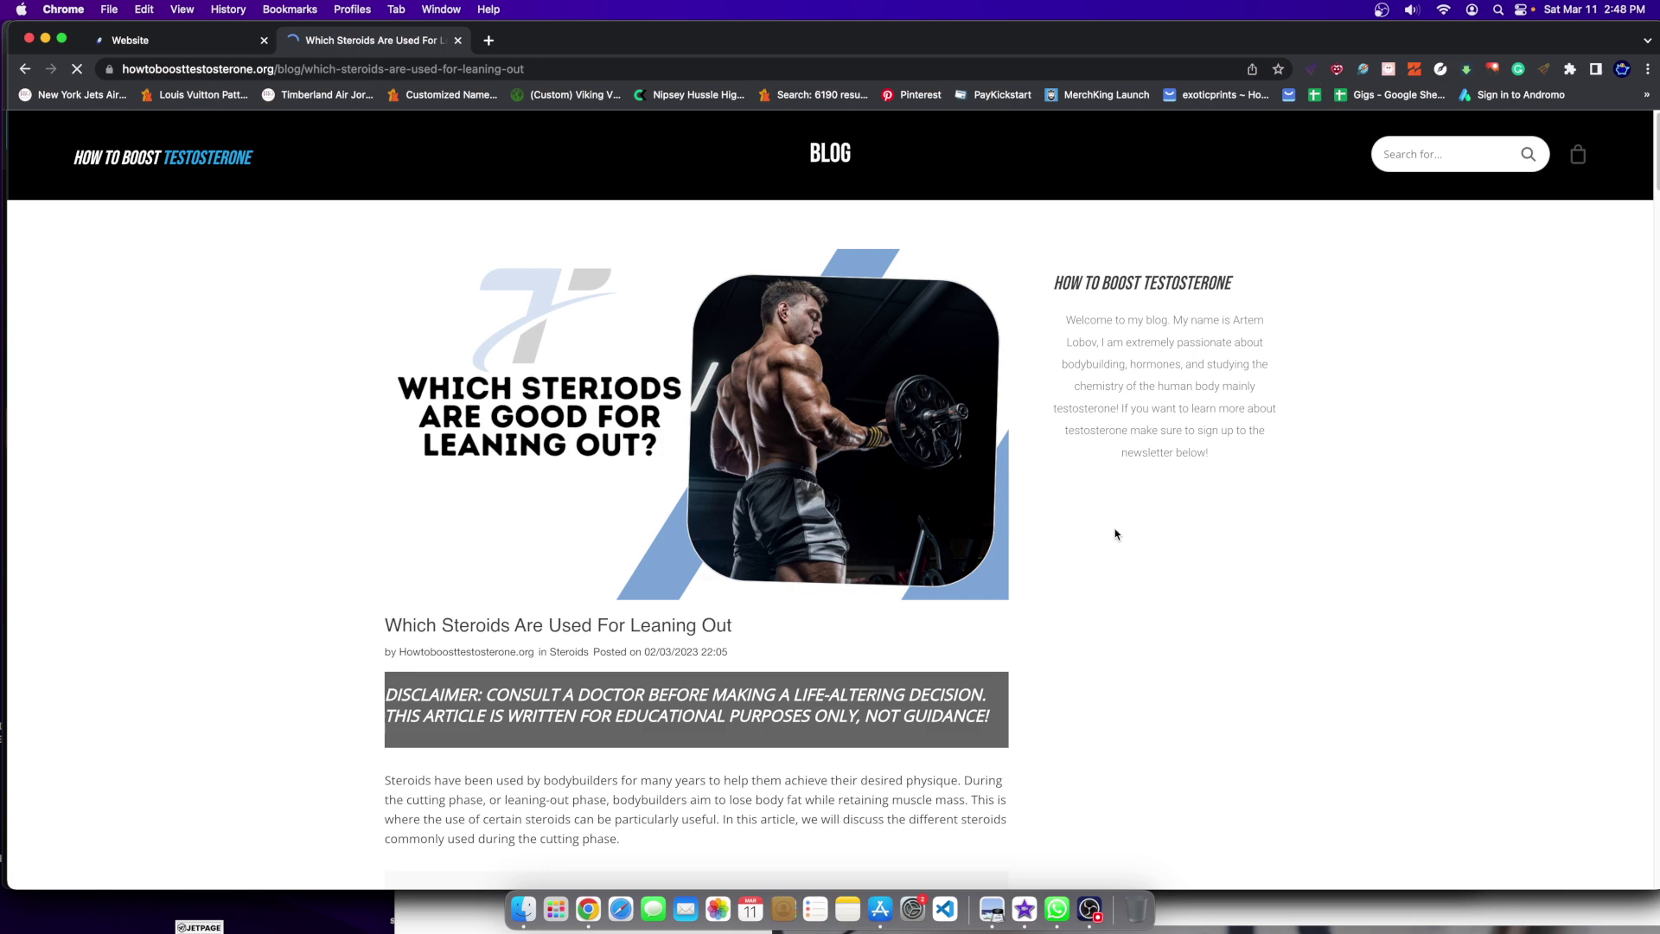
Step: Test the Take Care Of Yourself contents link, then view Rocket Web Builder's pricing plans
scroll(720, 447, down, 3)
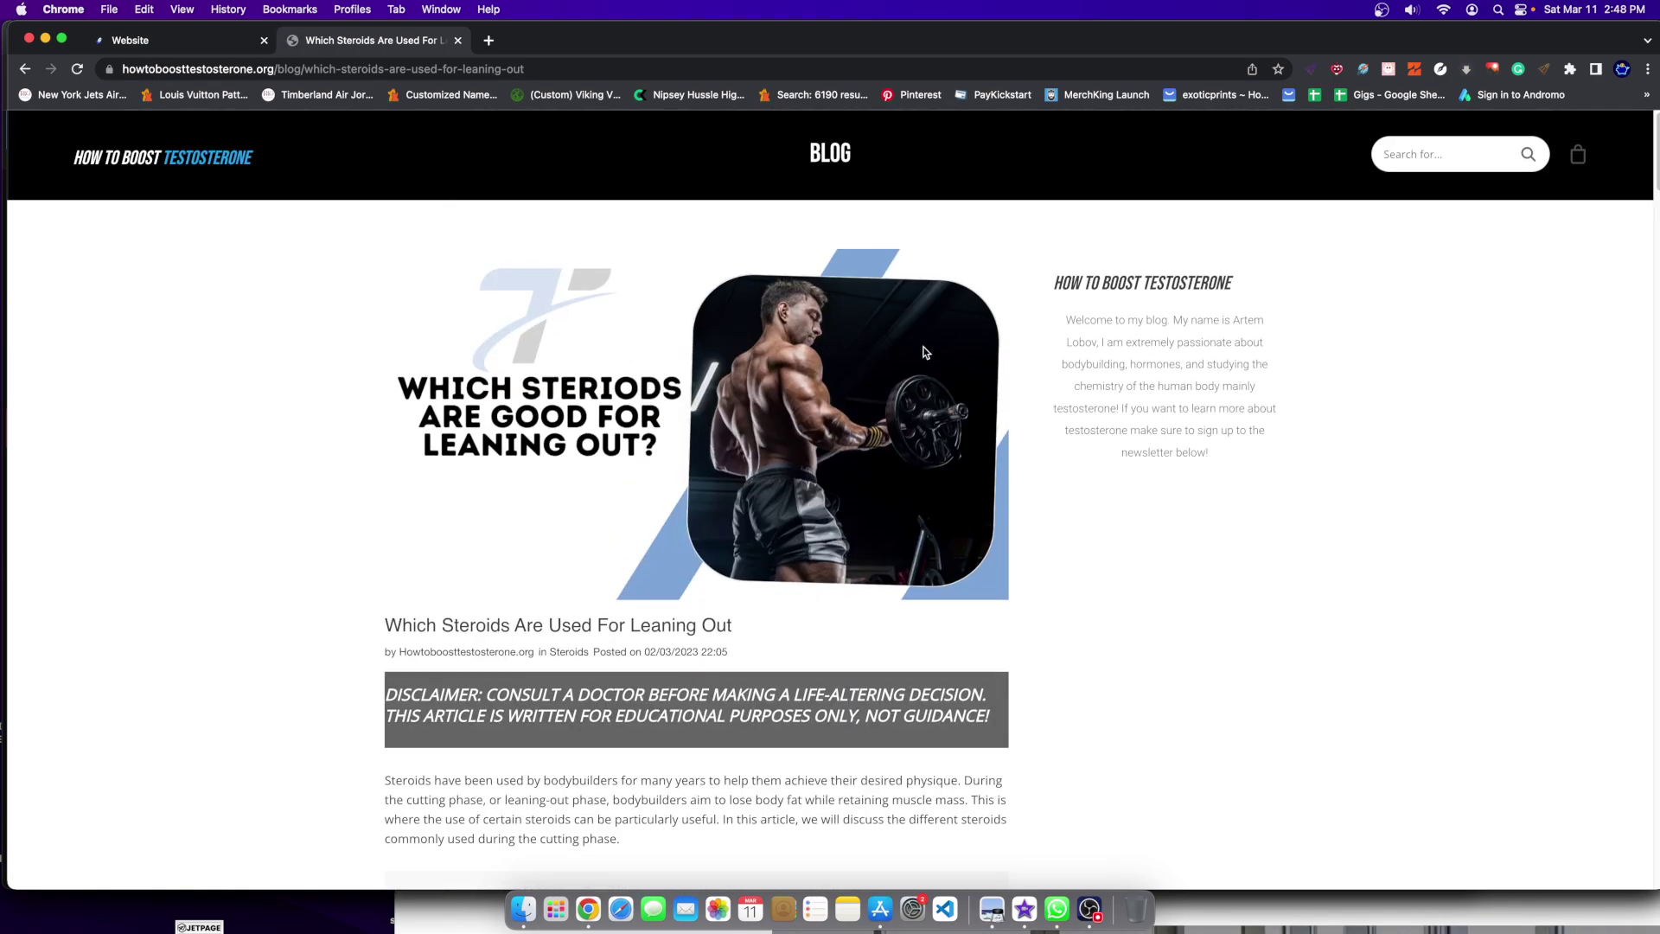
scroll(605, 580, down, 4)
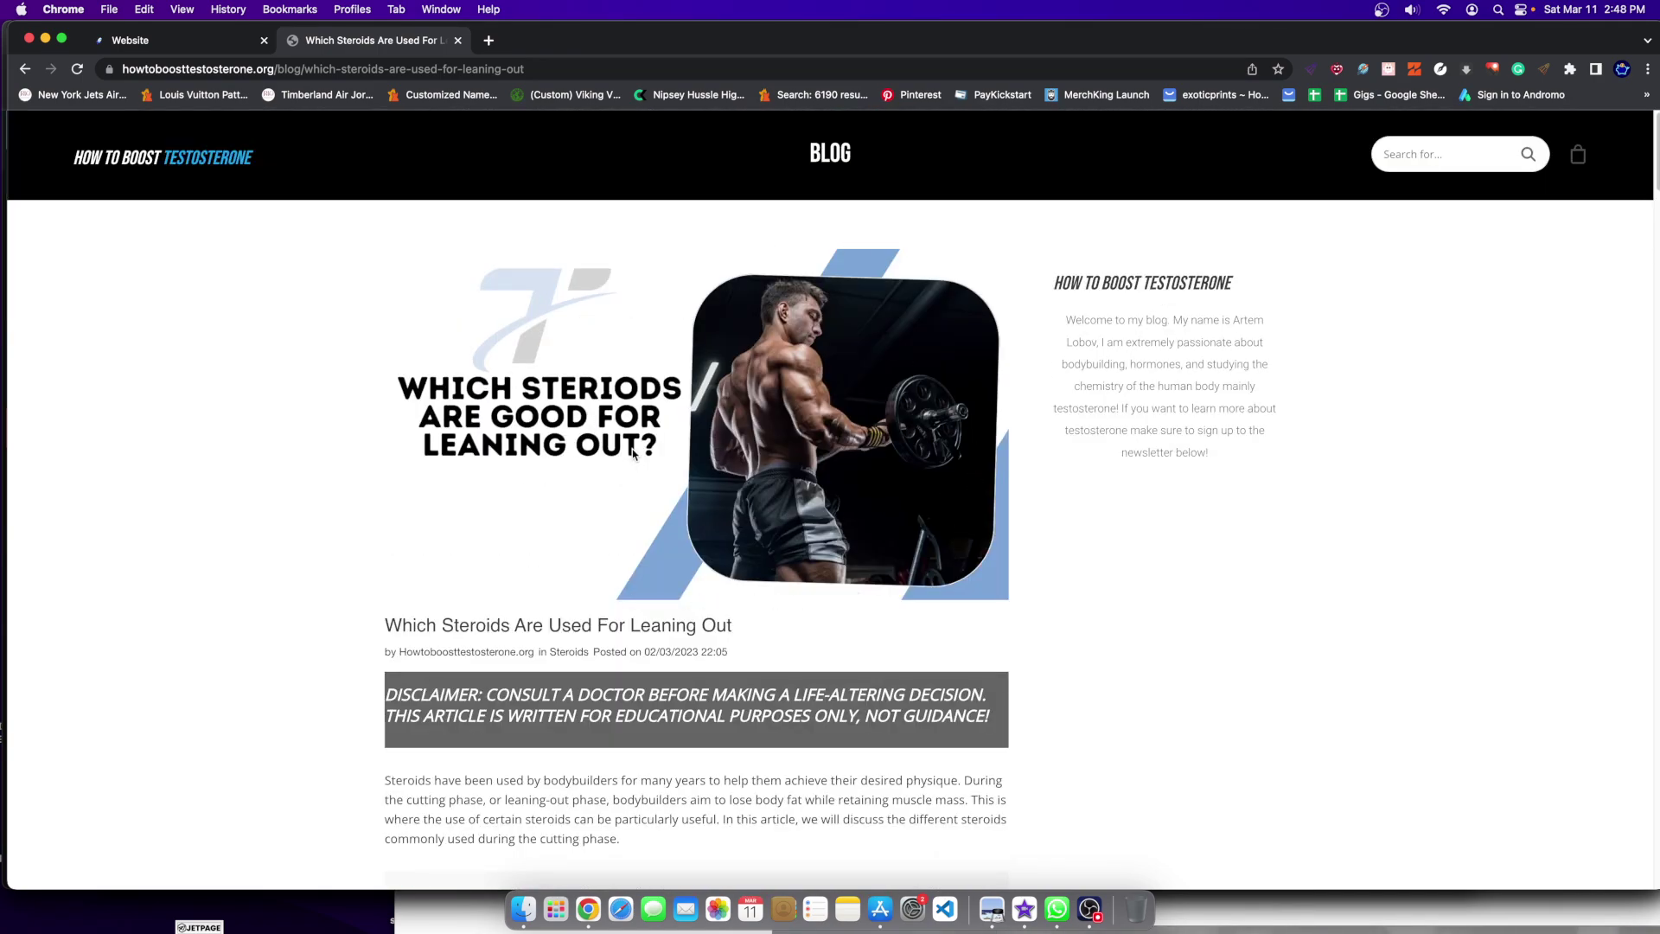
scroll(657, 463, down, 5)
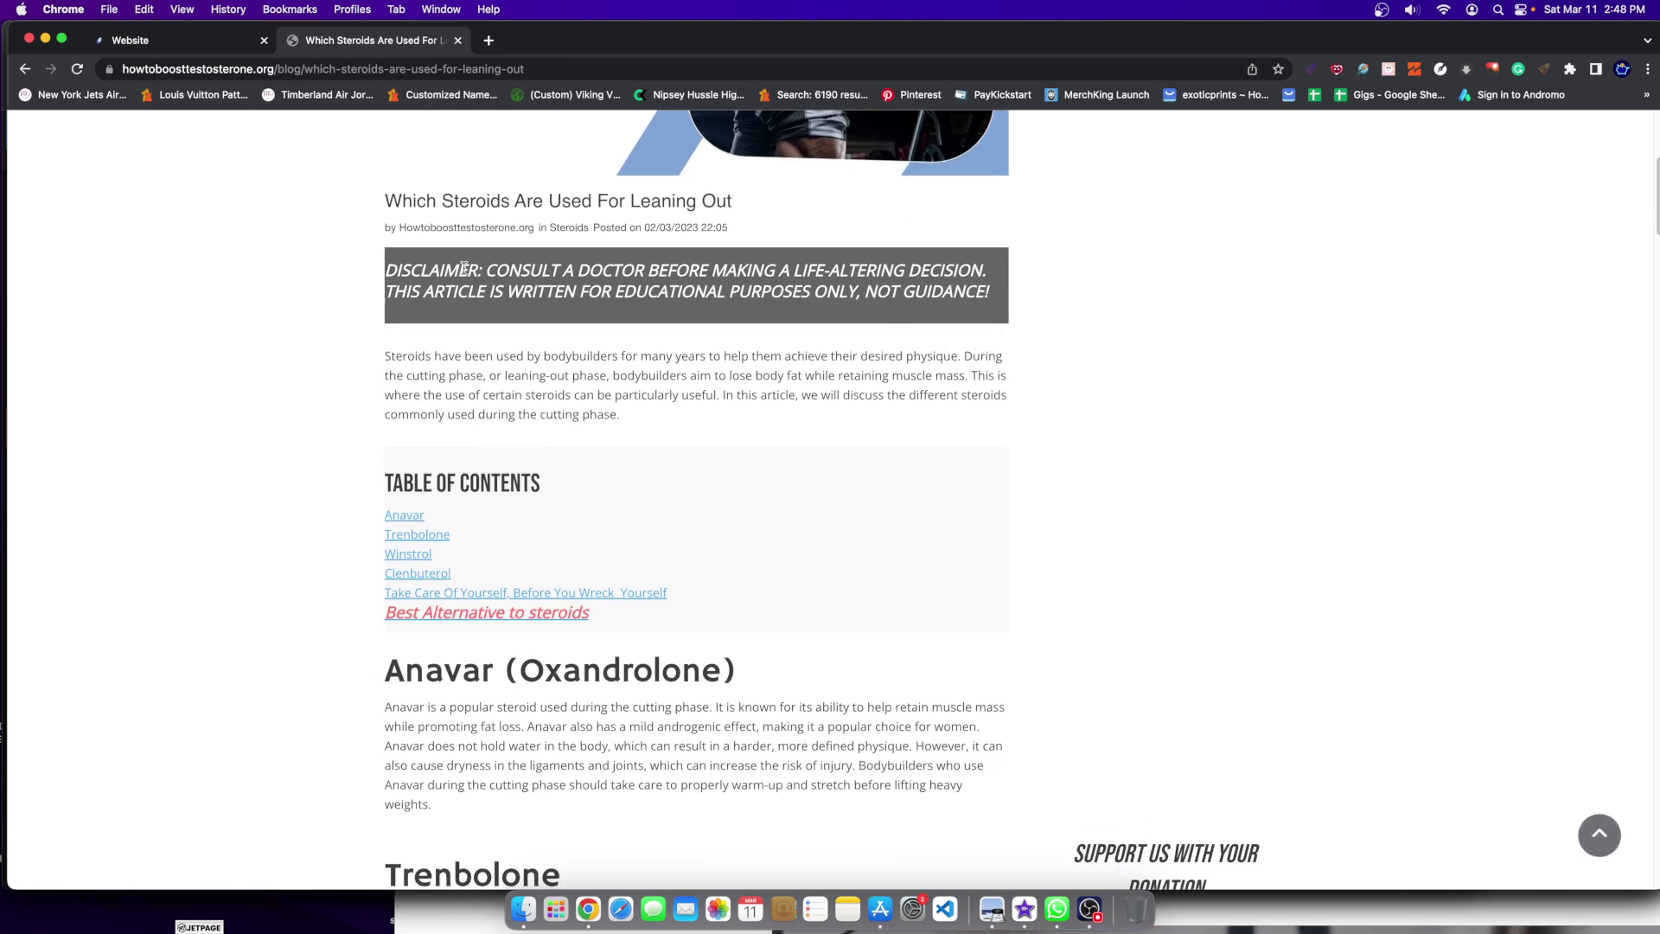
drag(380, 355, 391, 355)
scroll(533, 560, down, 2)
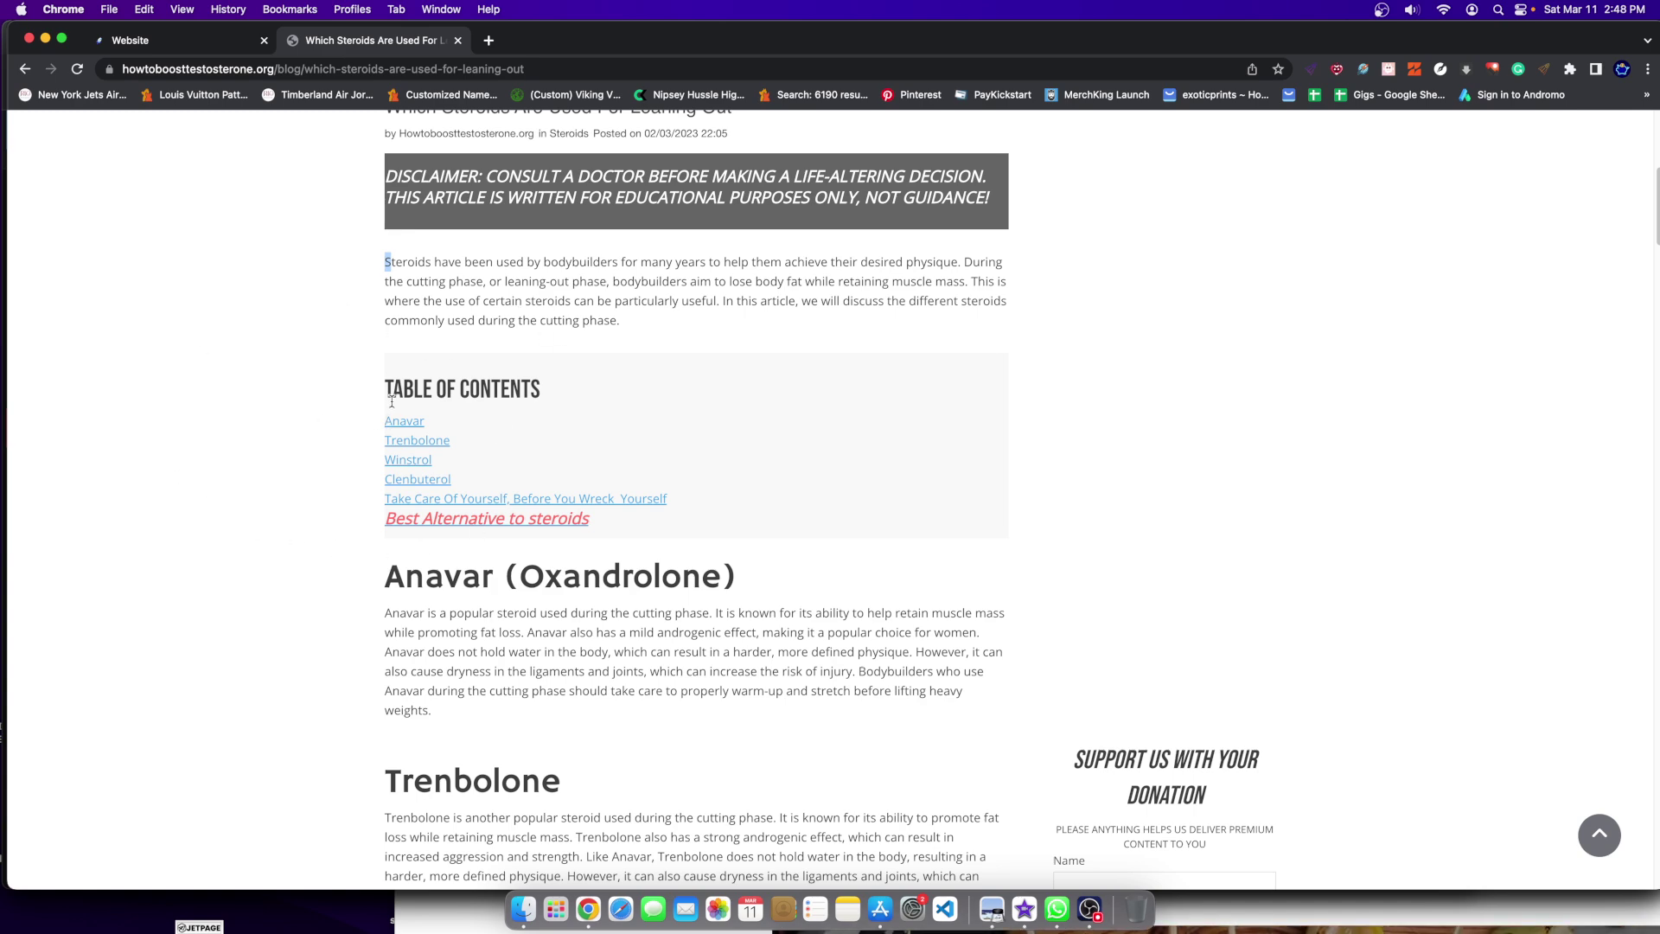
scroll(392, 401, up, 3)
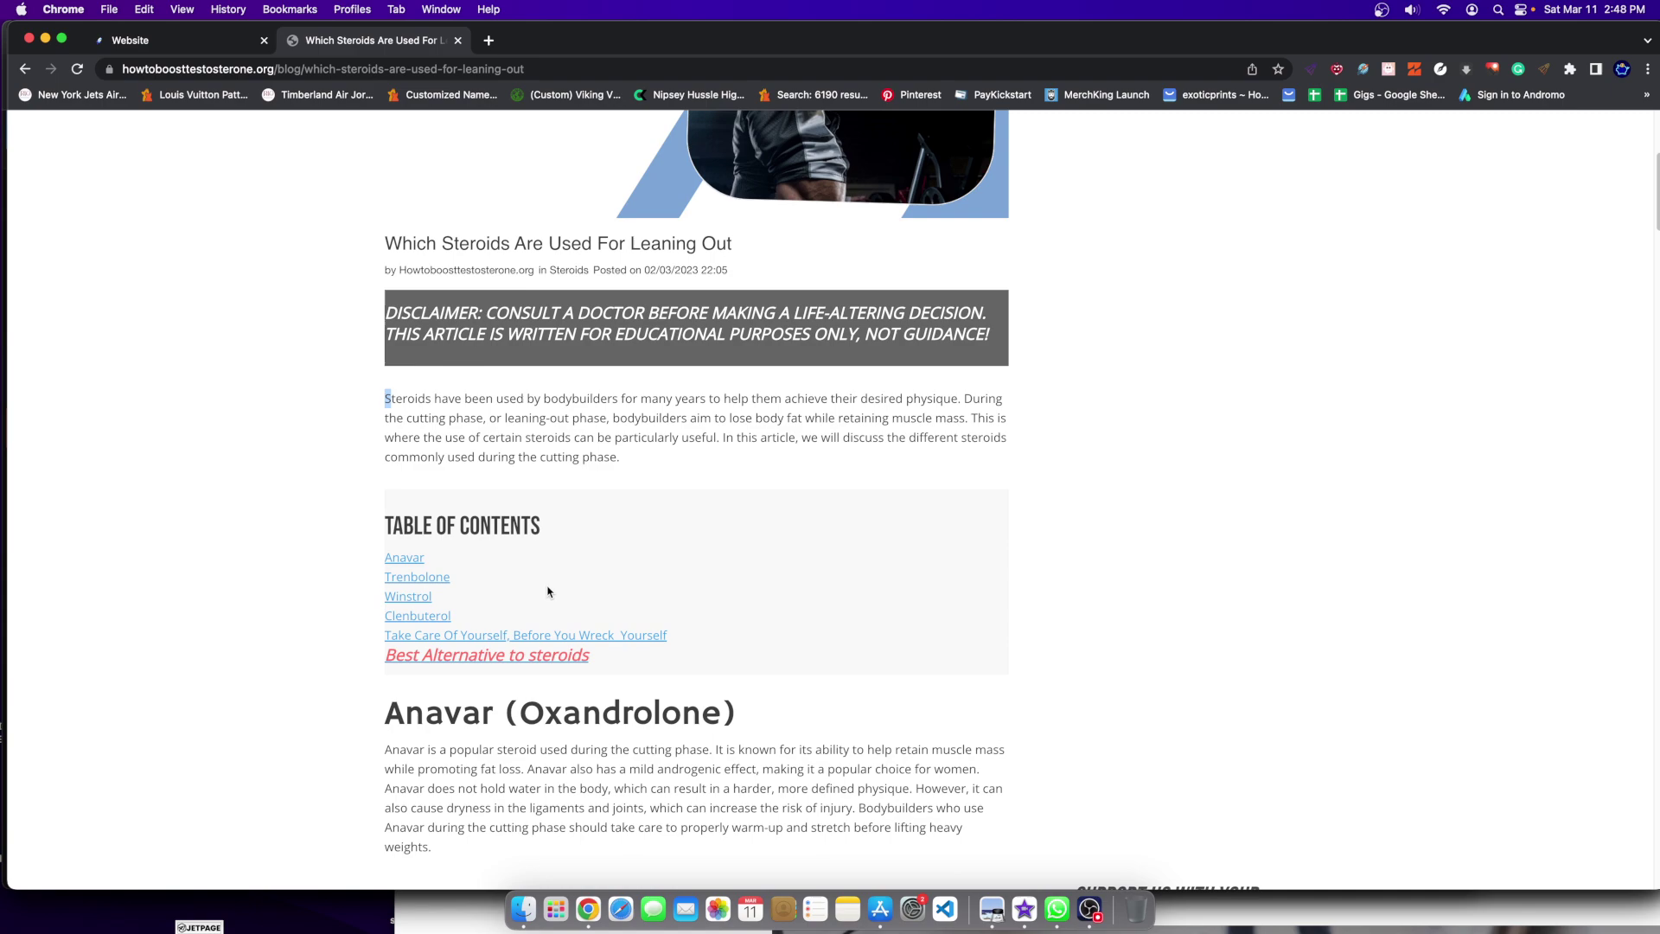
click(575, 636)
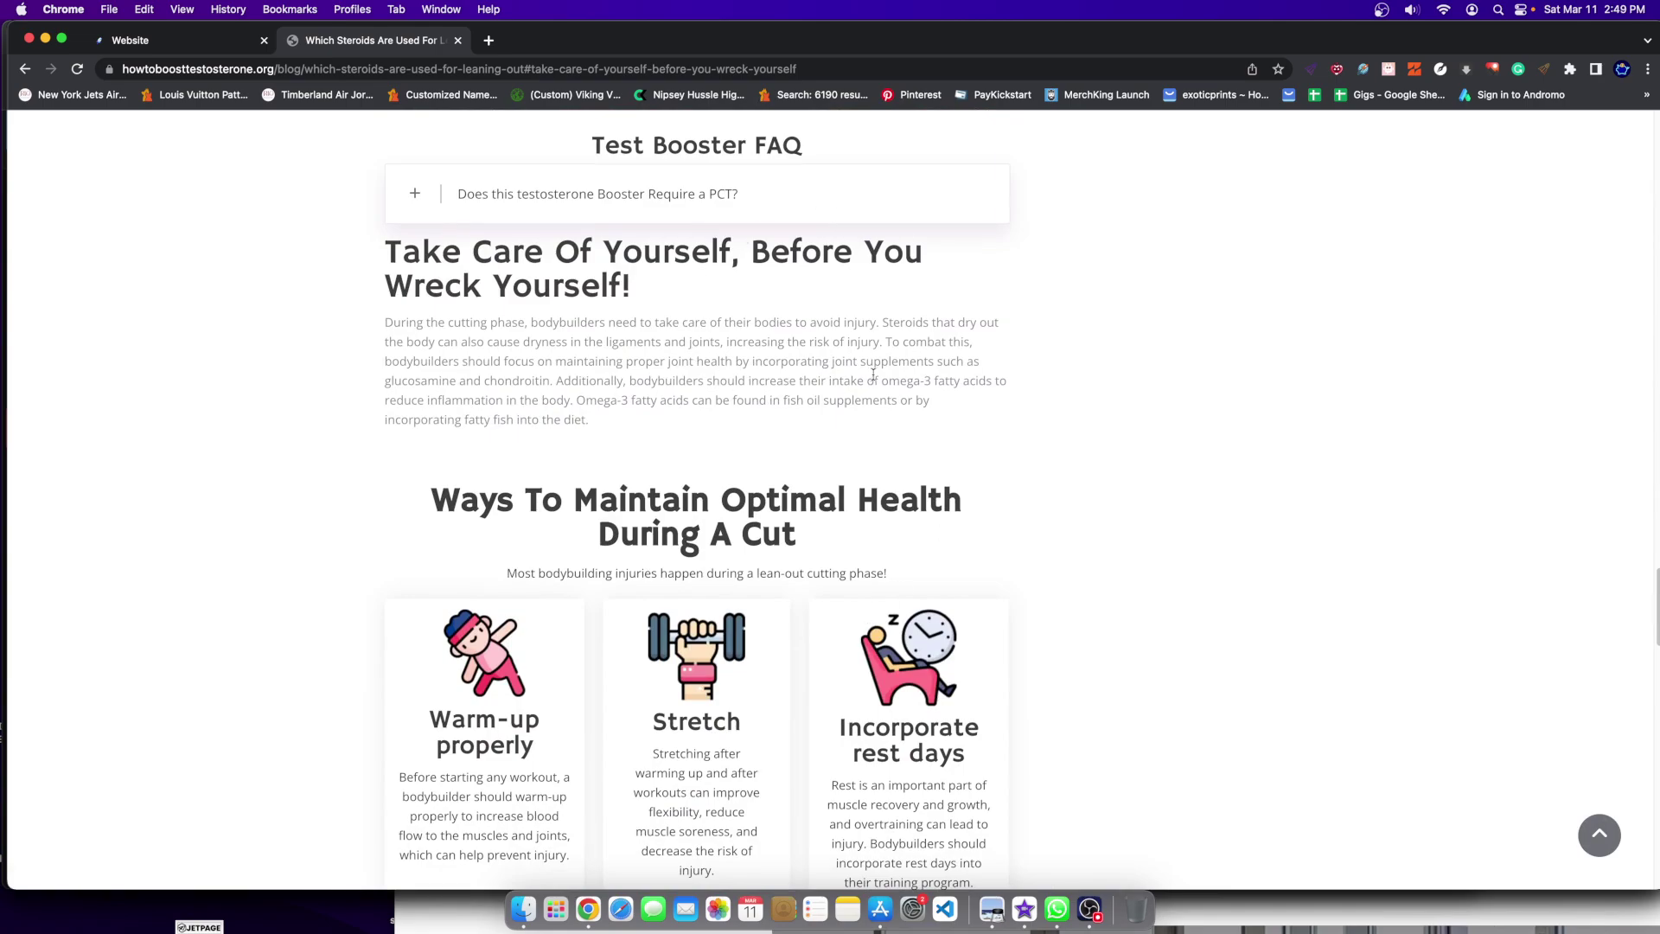
scroll(886, 395, down, 3)
scroll(758, 530, down, 3)
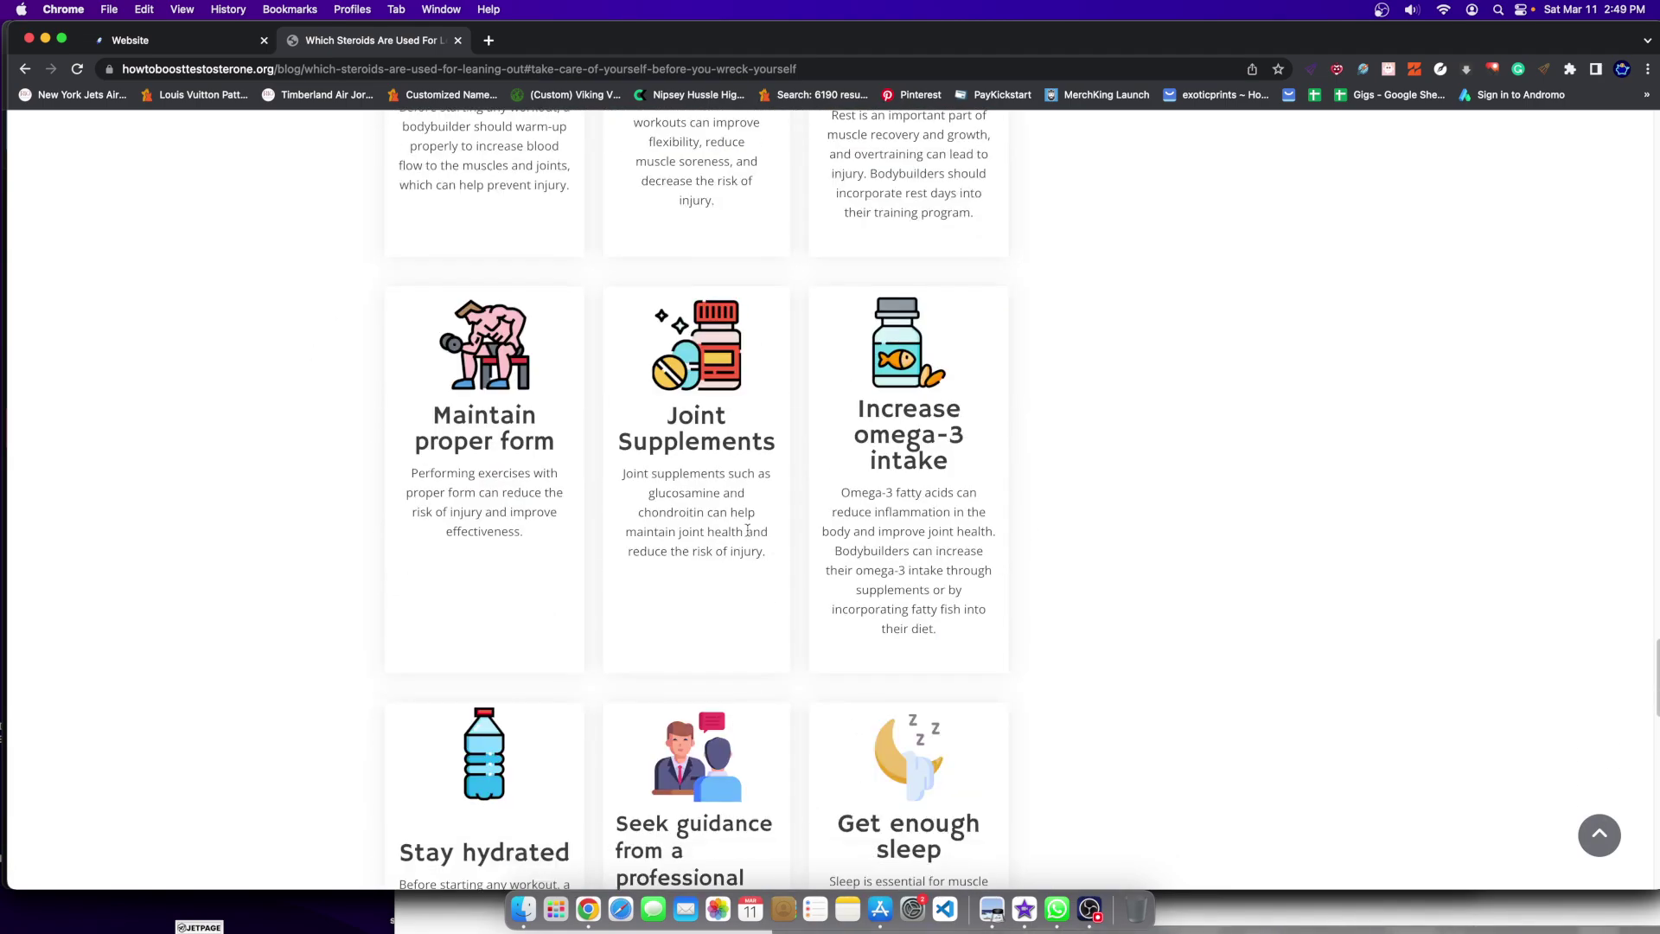
scroll(752, 530, up, 15)
scroll(749, 529, up, 10)
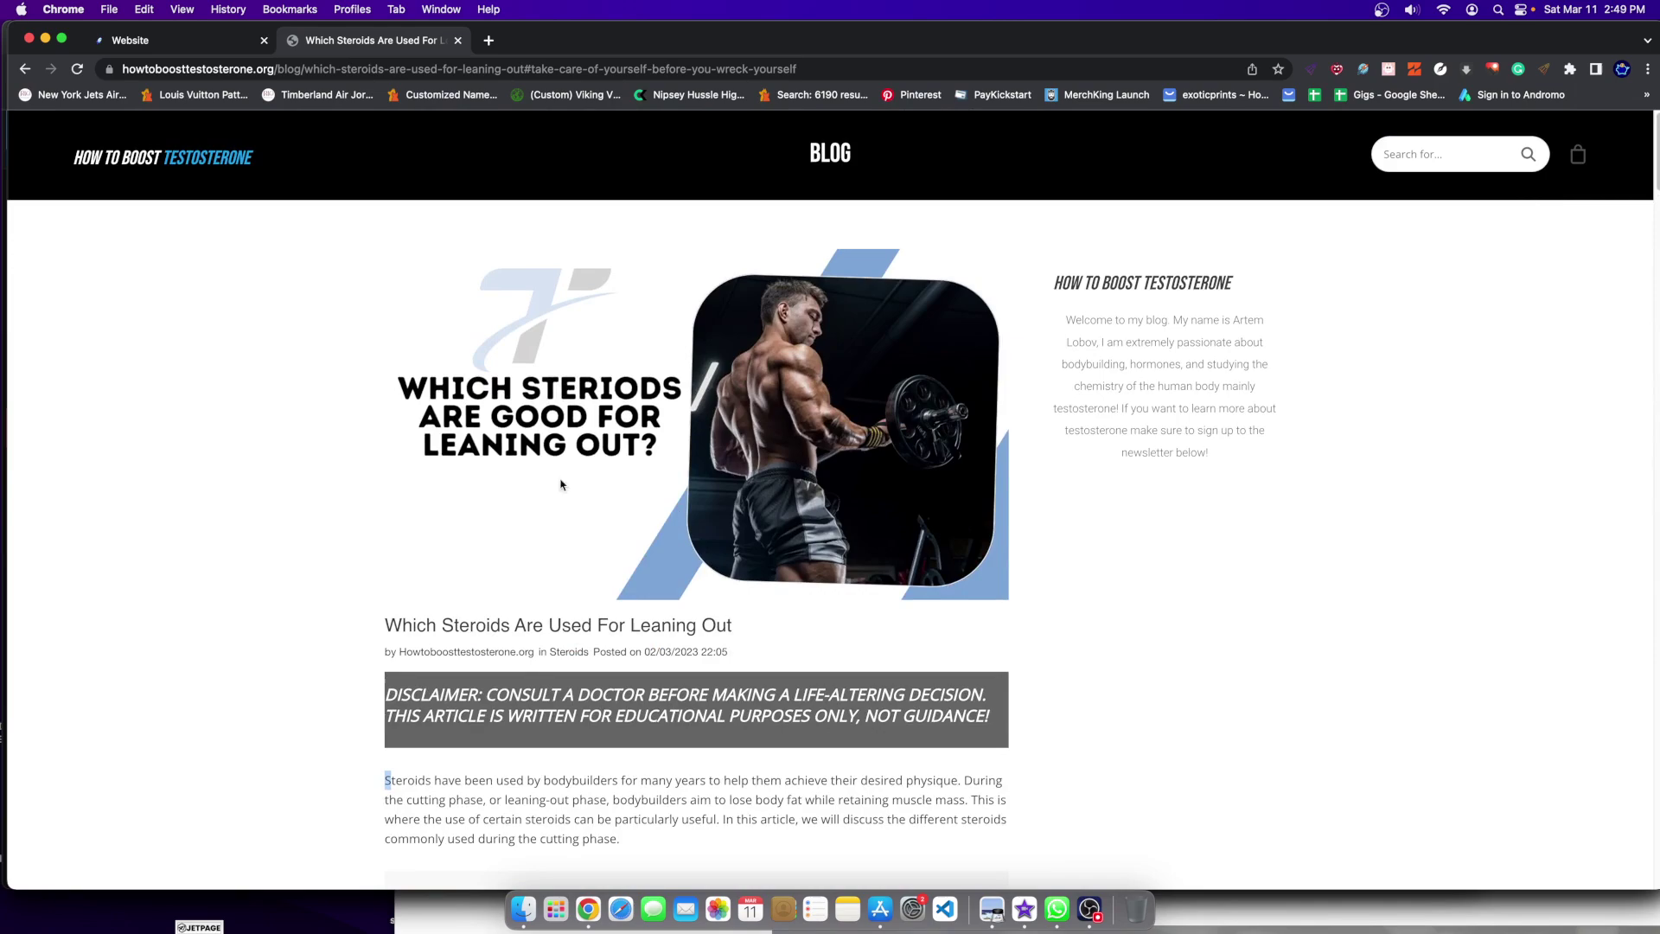
scroll(563, 481, down, 5)
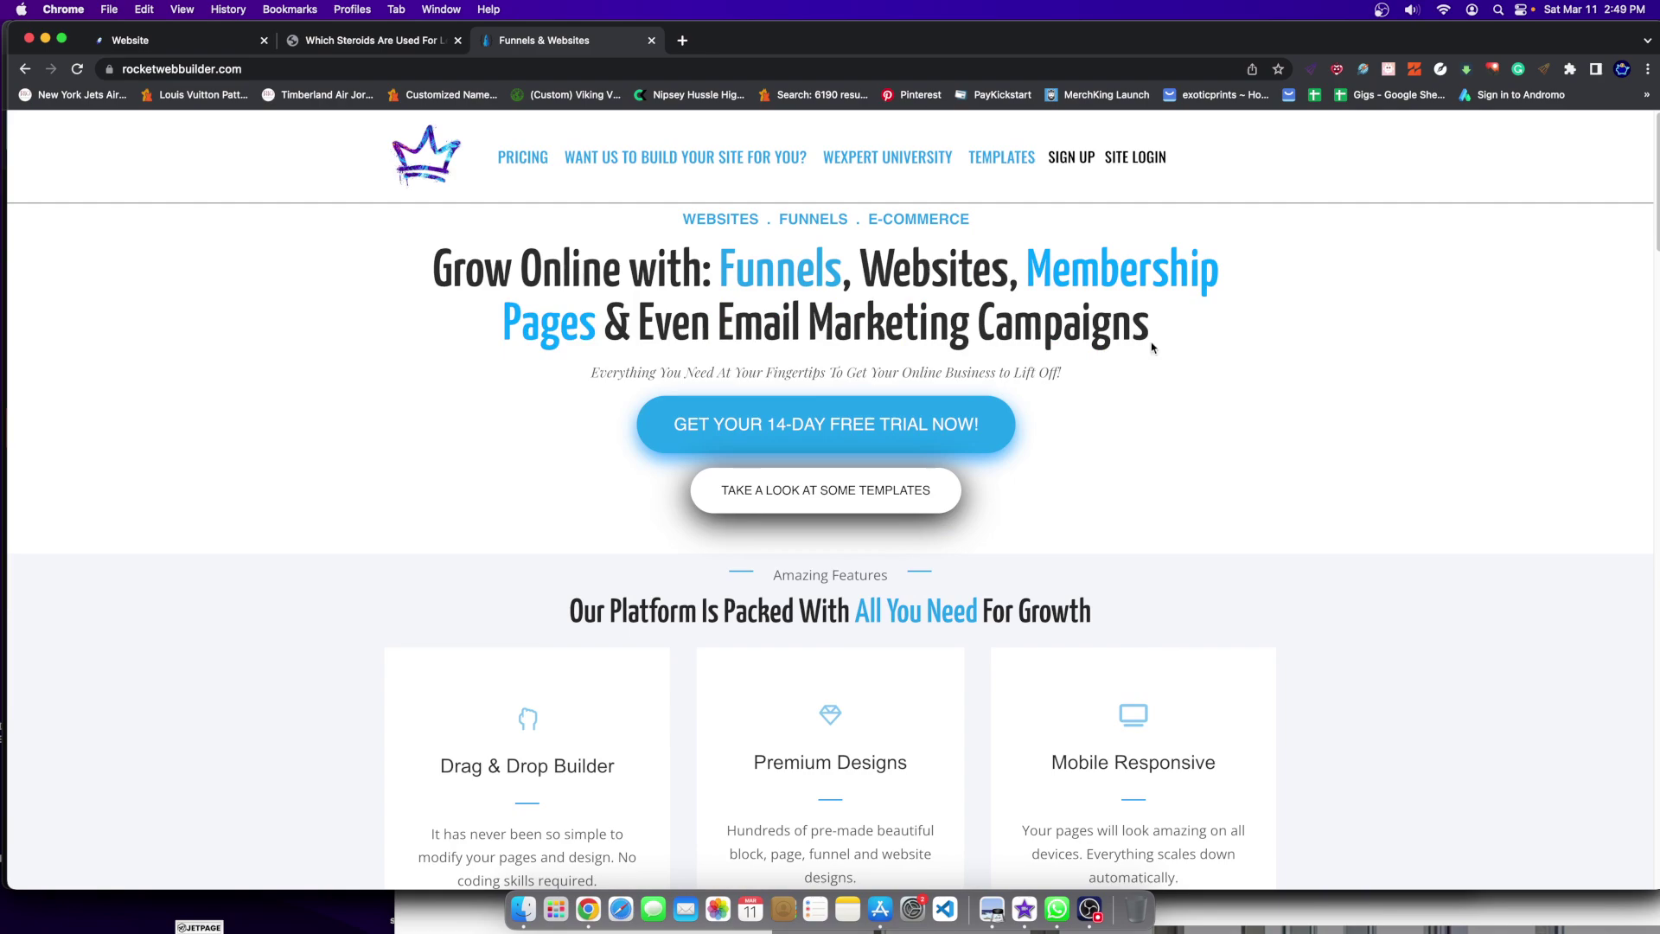
click(545, 159)
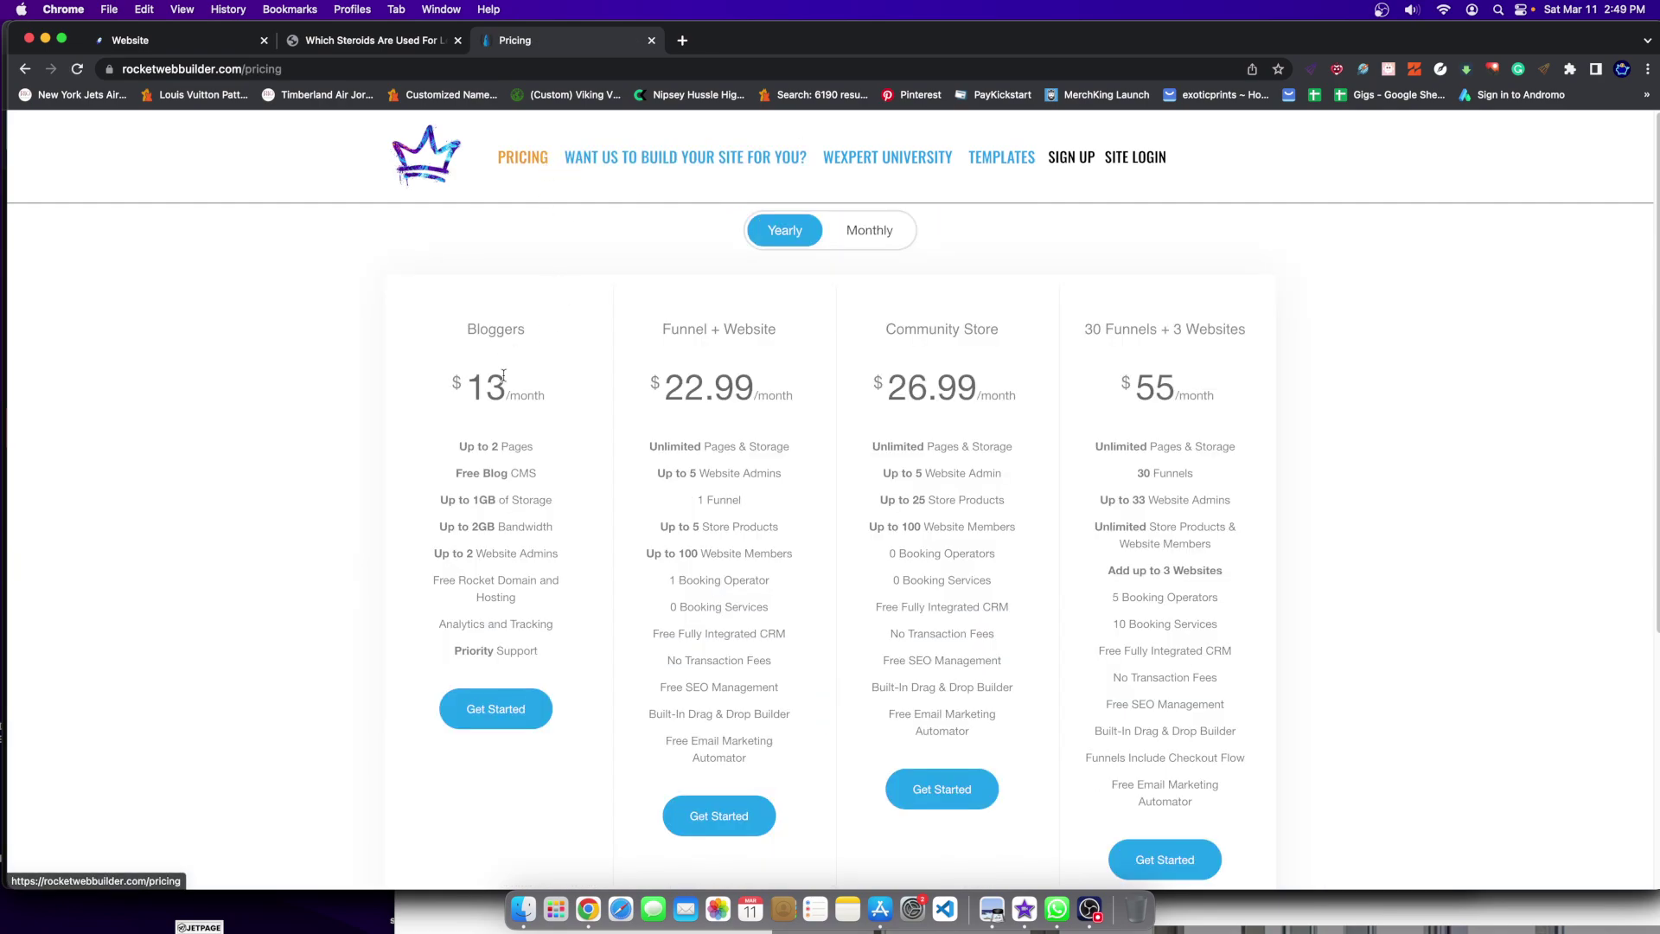
Step: Back in the post editor, select part of the Anavar entry in the table of contents
click(183, 41)
scroll(691, 435, down, 5)
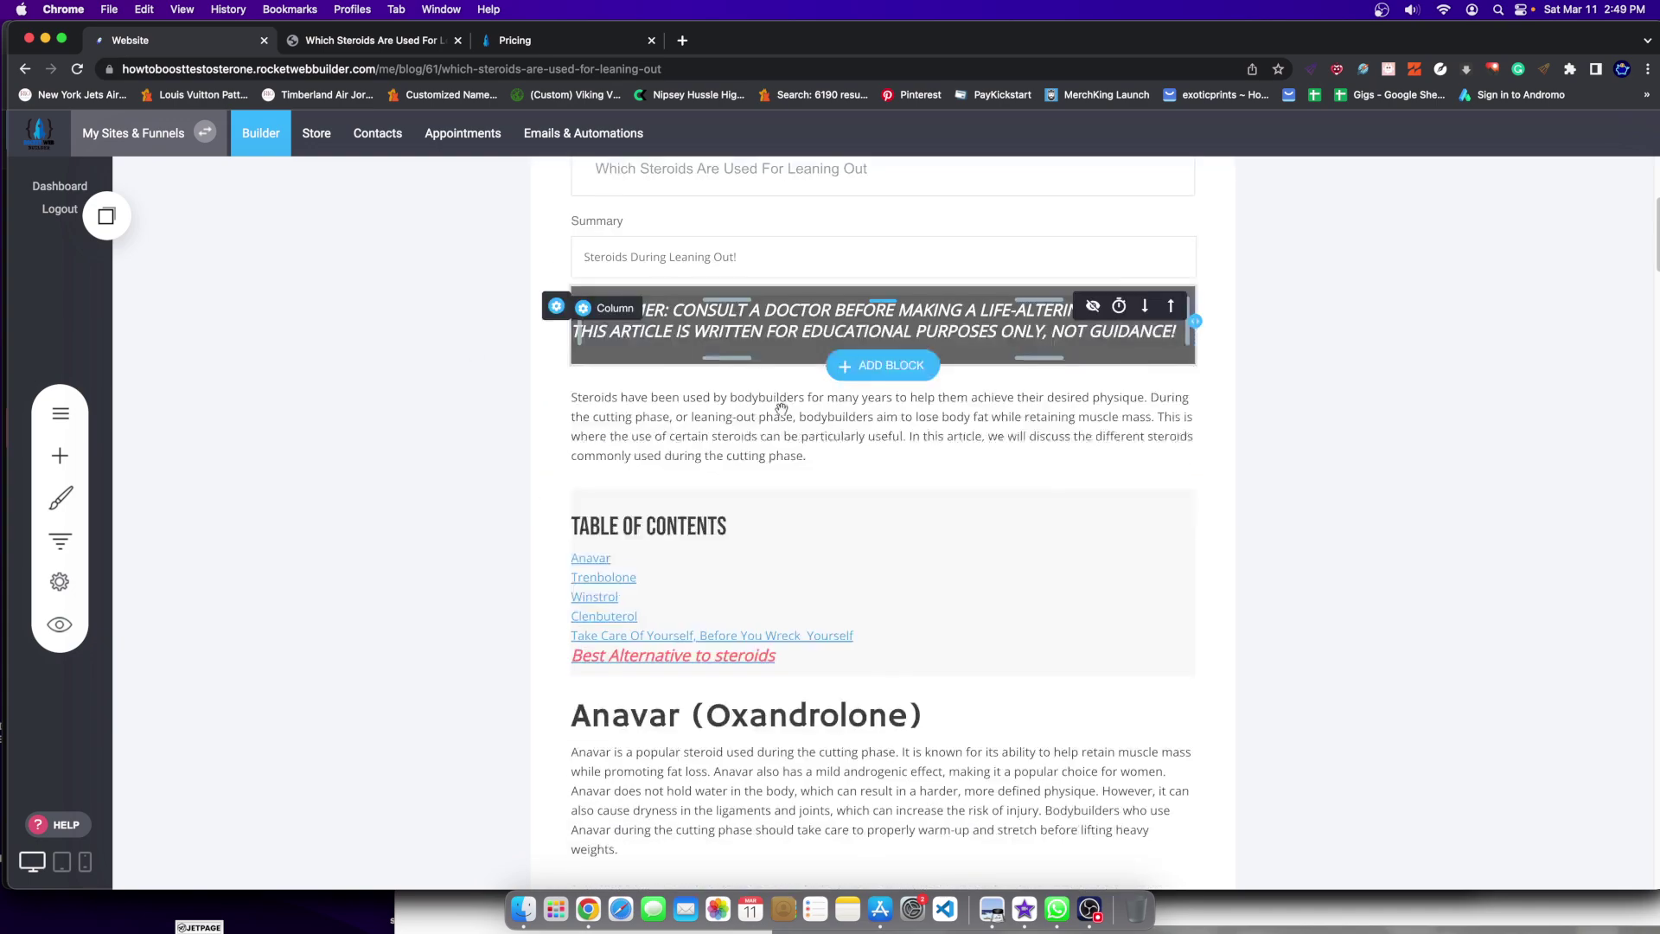
scroll(605, 260, up, 1)
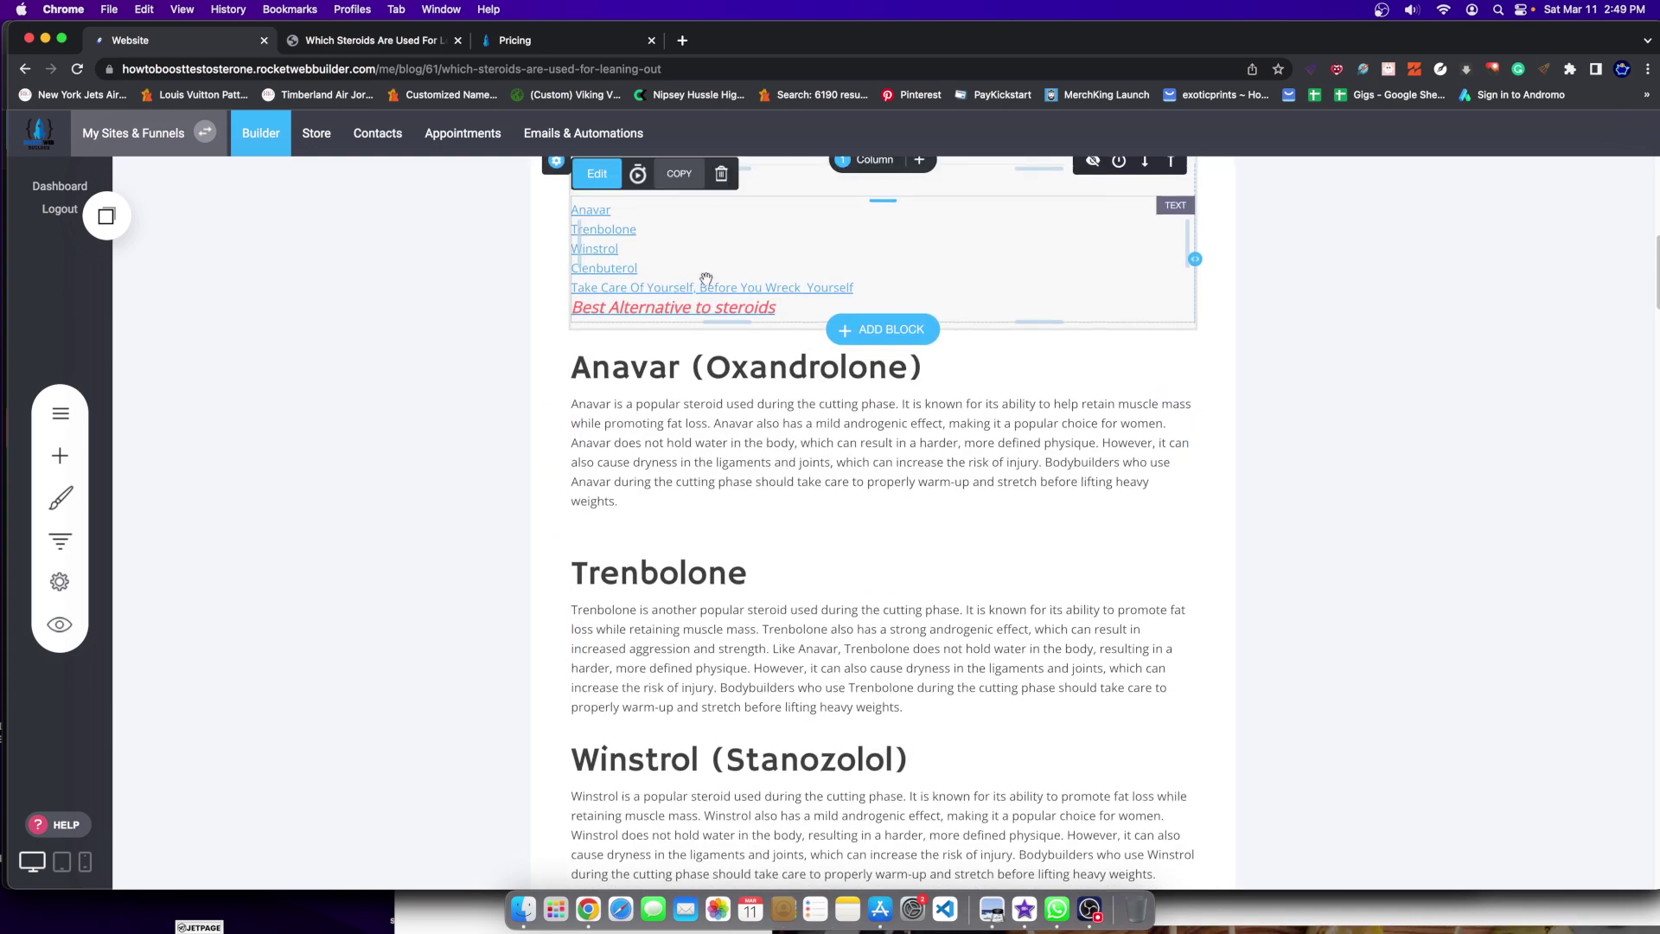
click(583, 238)
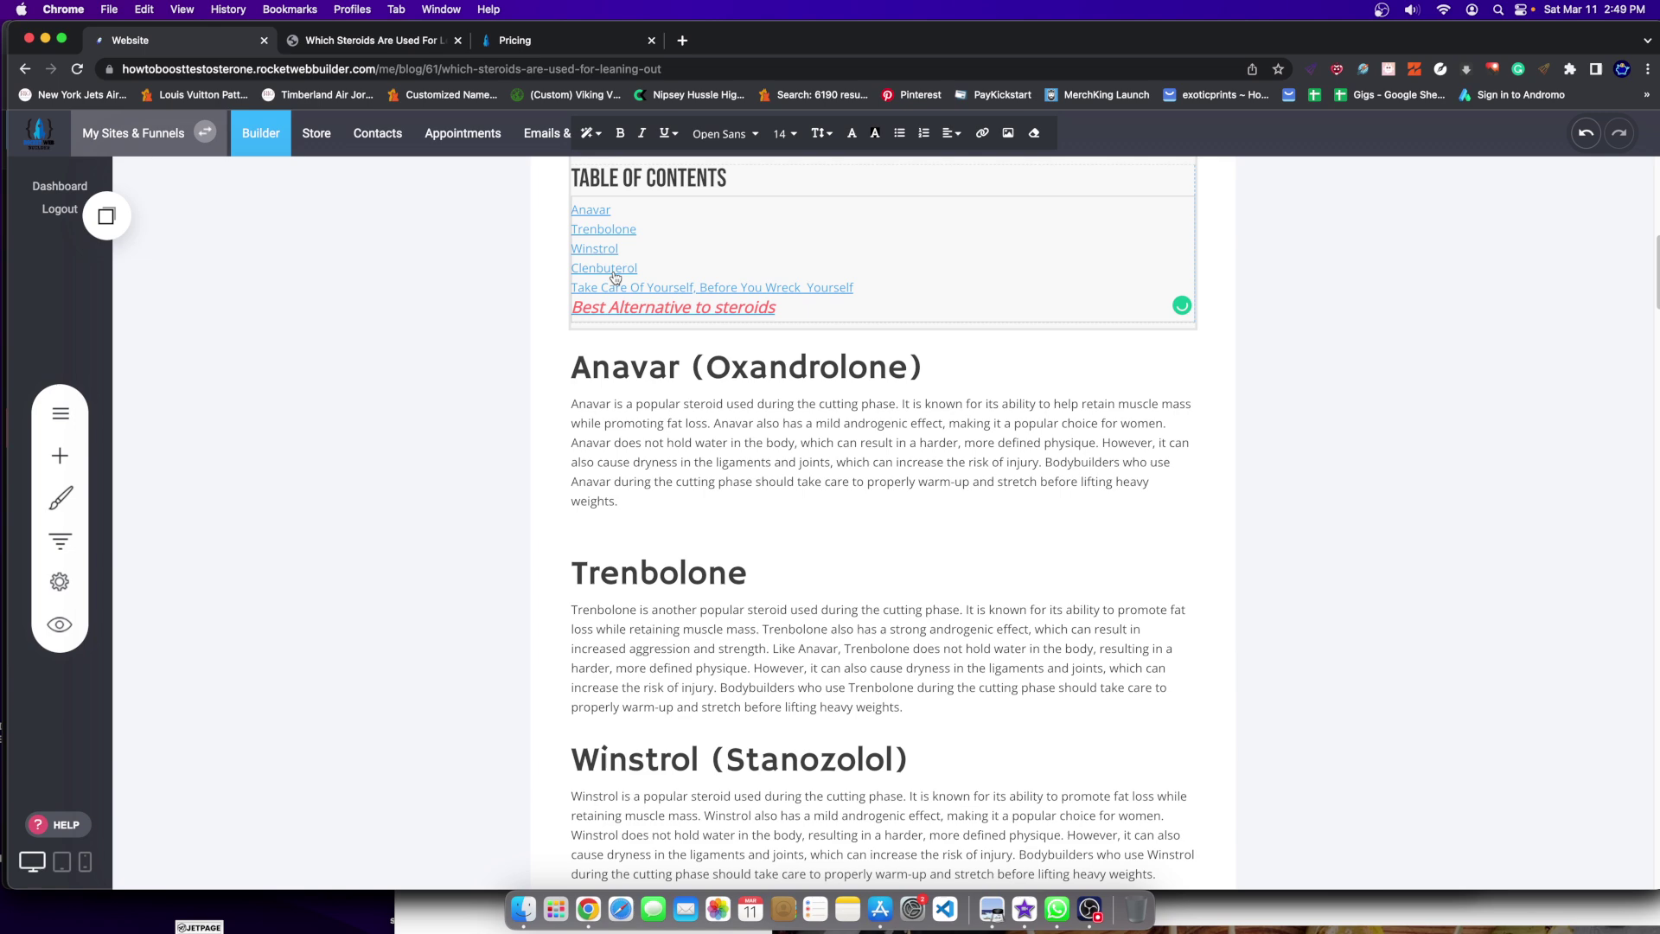
drag(611, 211, 565, 210)
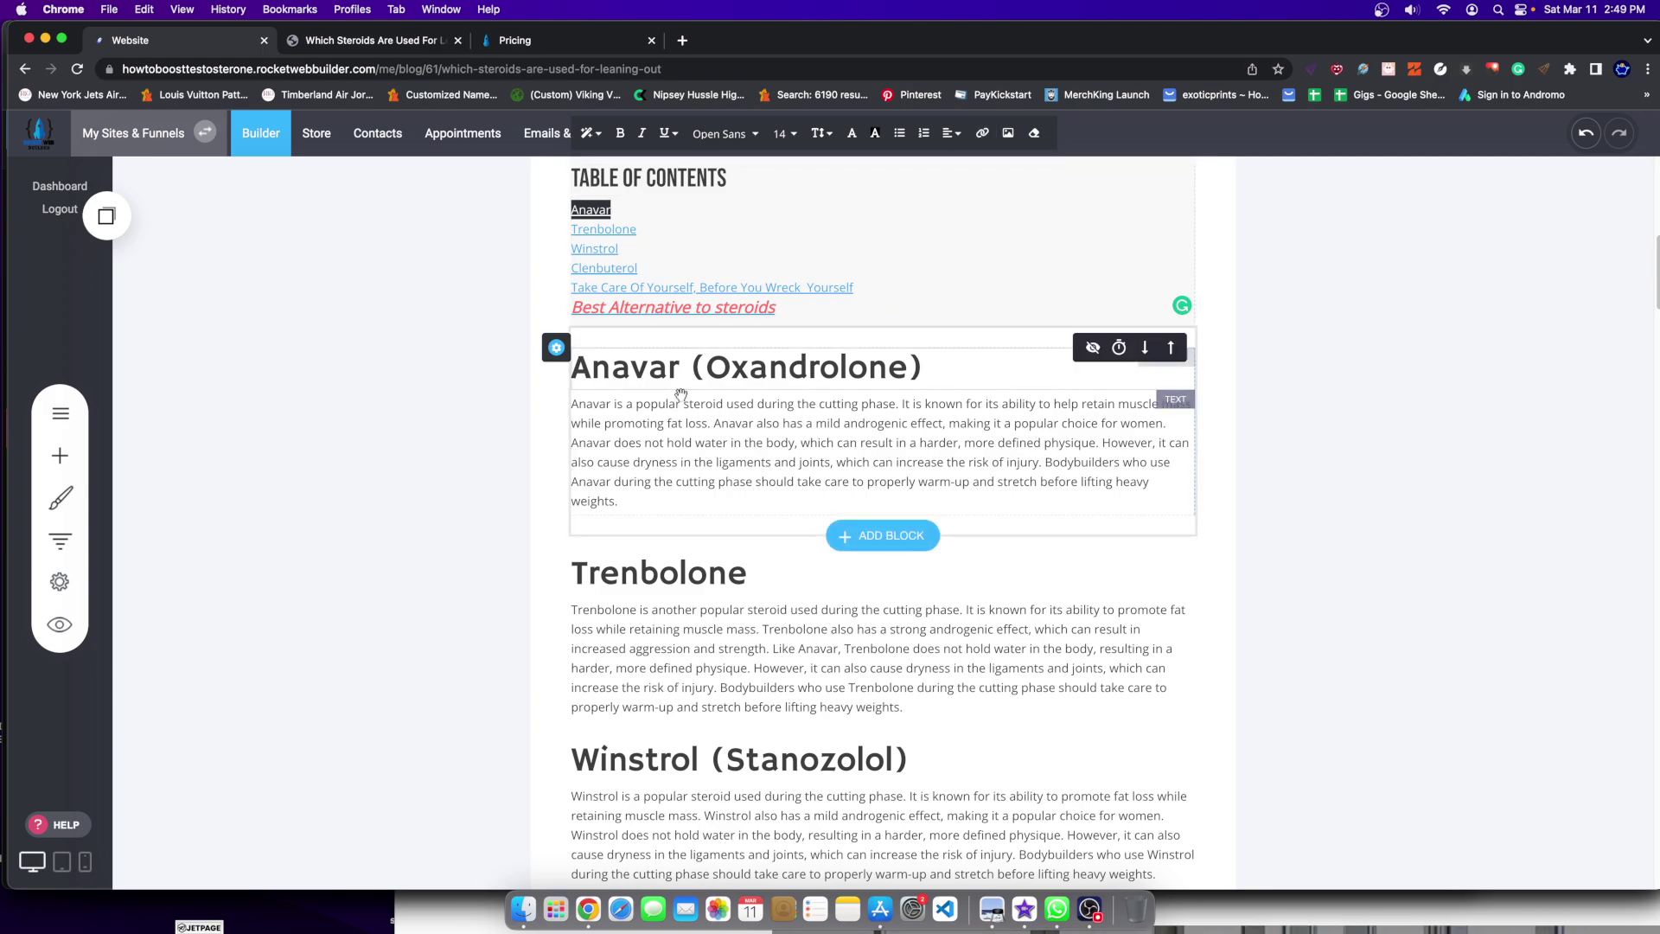
Step: Check the Clenbuterol section's container settings for its Clenbuterol anchor point
scroll(769, 546, up, 4)
scroll(769, 546, down, 14)
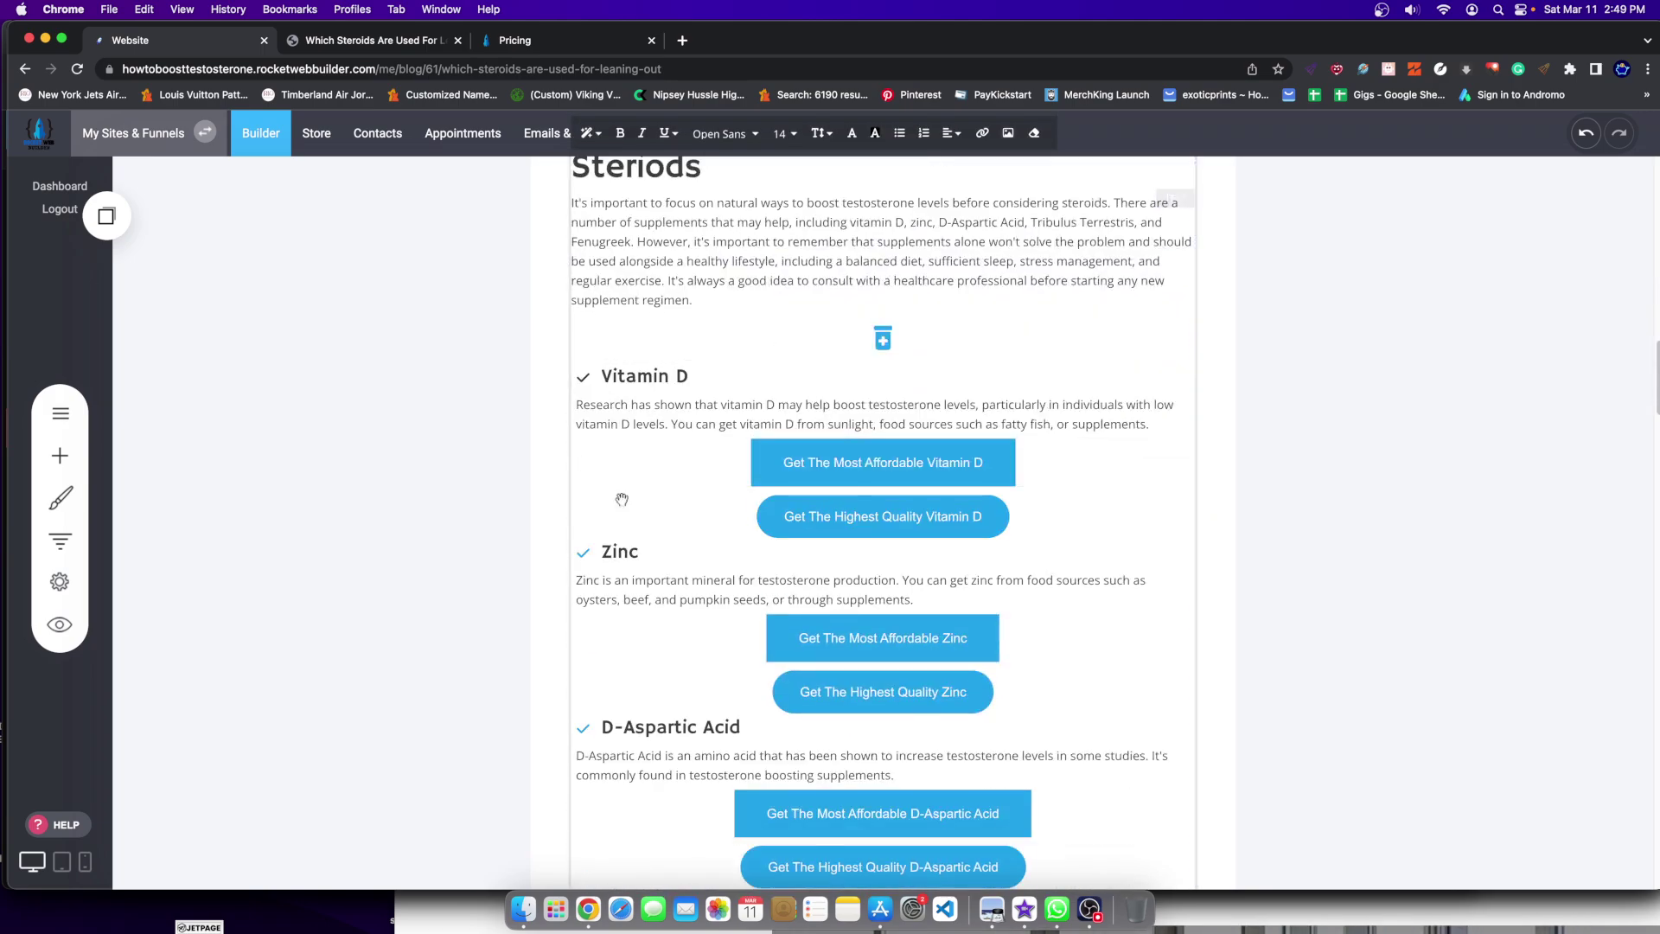
scroll(619, 519, up, 4)
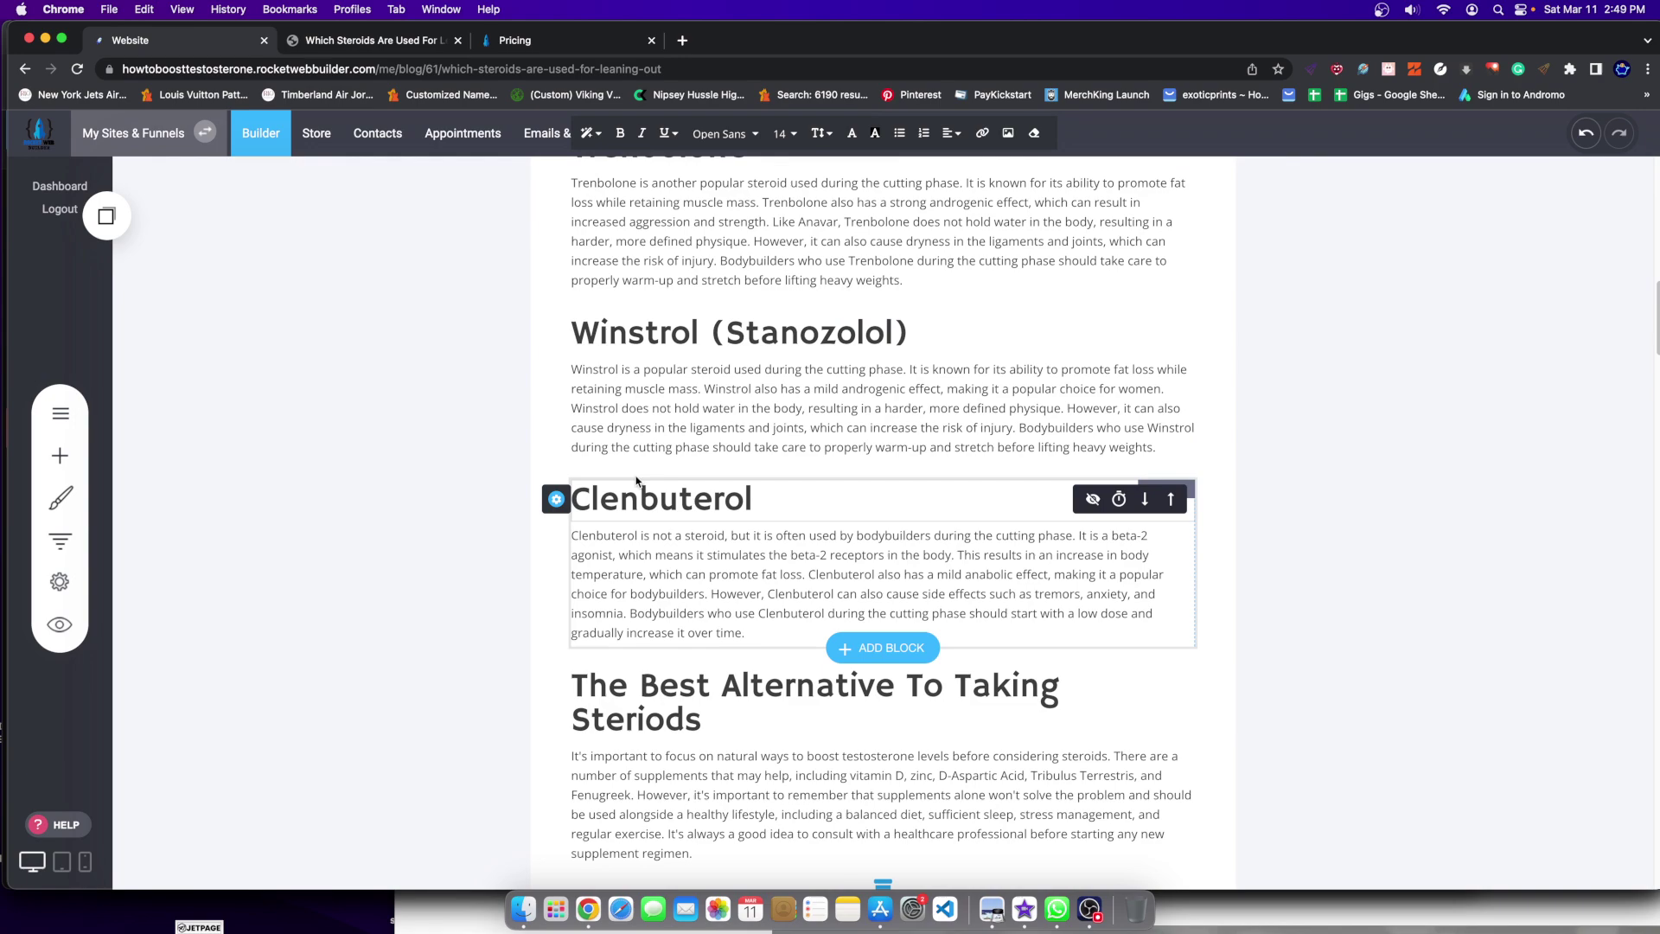
click(560, 501)
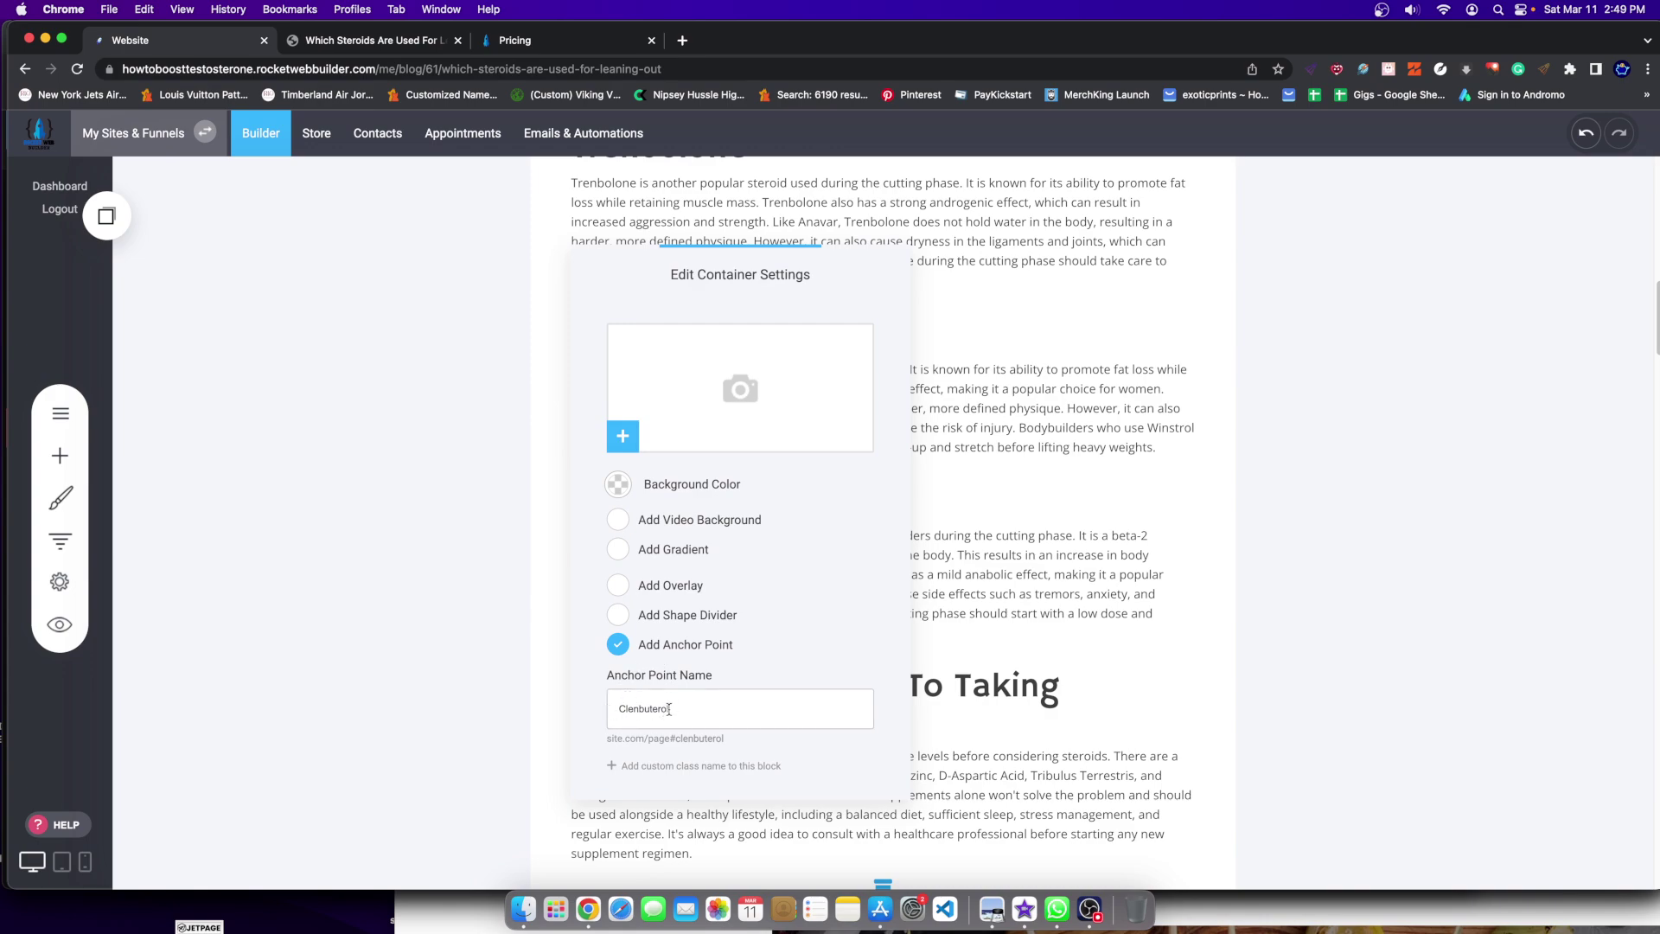
click(1289, 676)
scroll(917, 590, down, 5)
scroll(821, 579, up, 20)
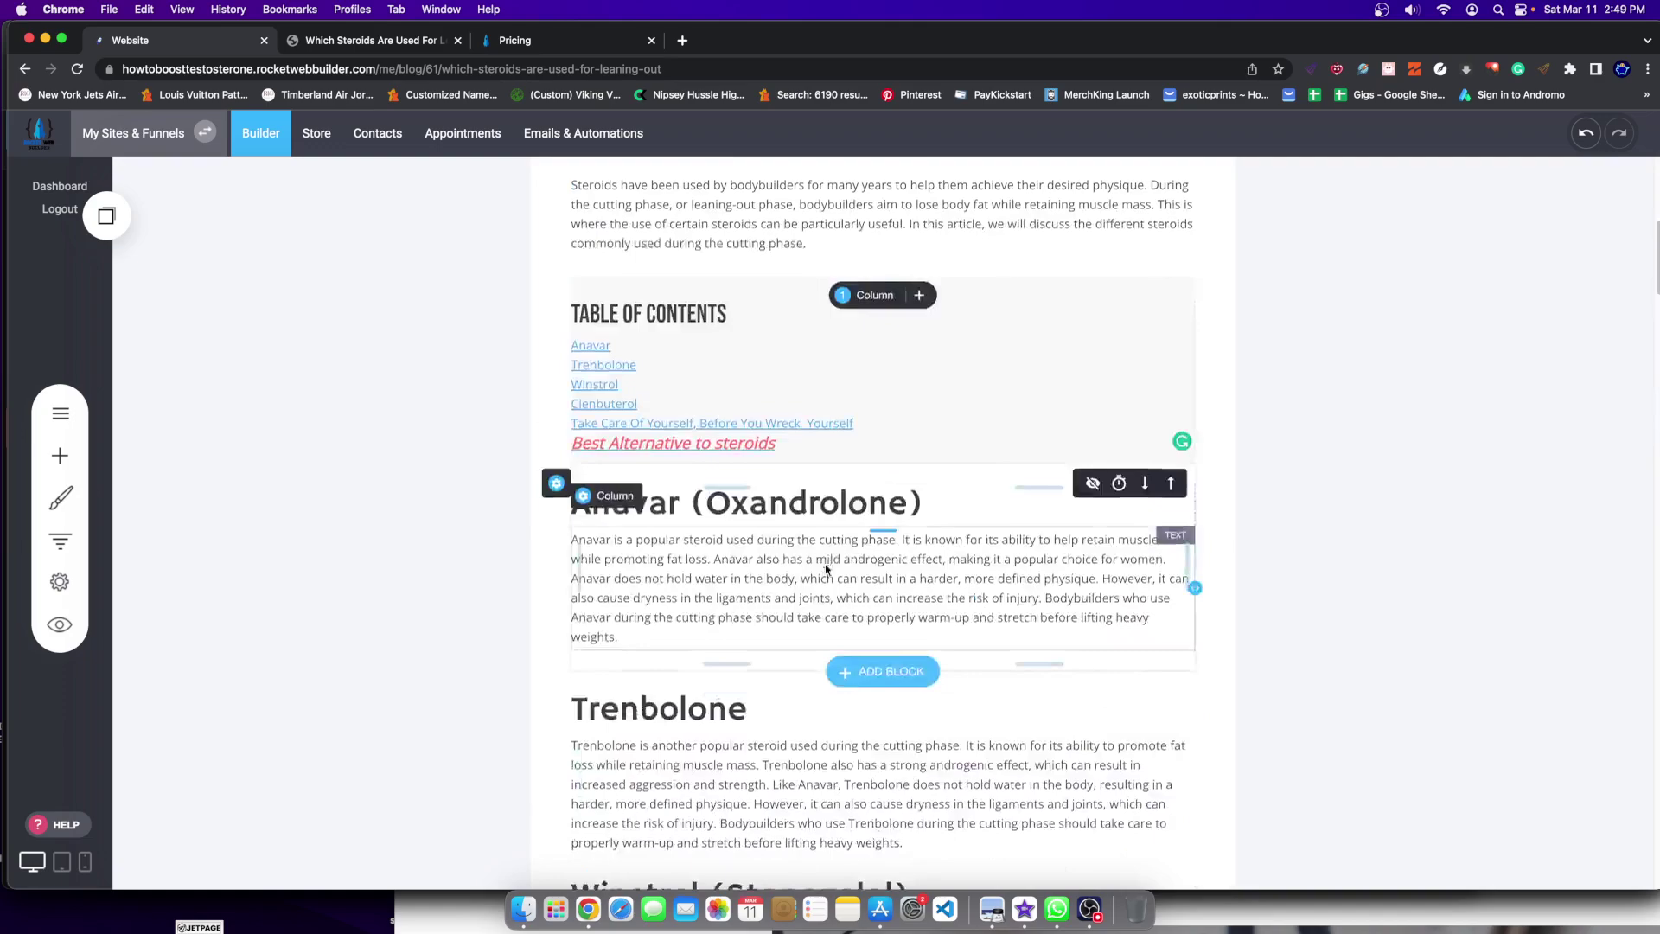
scroll(742, 594, down, 4)
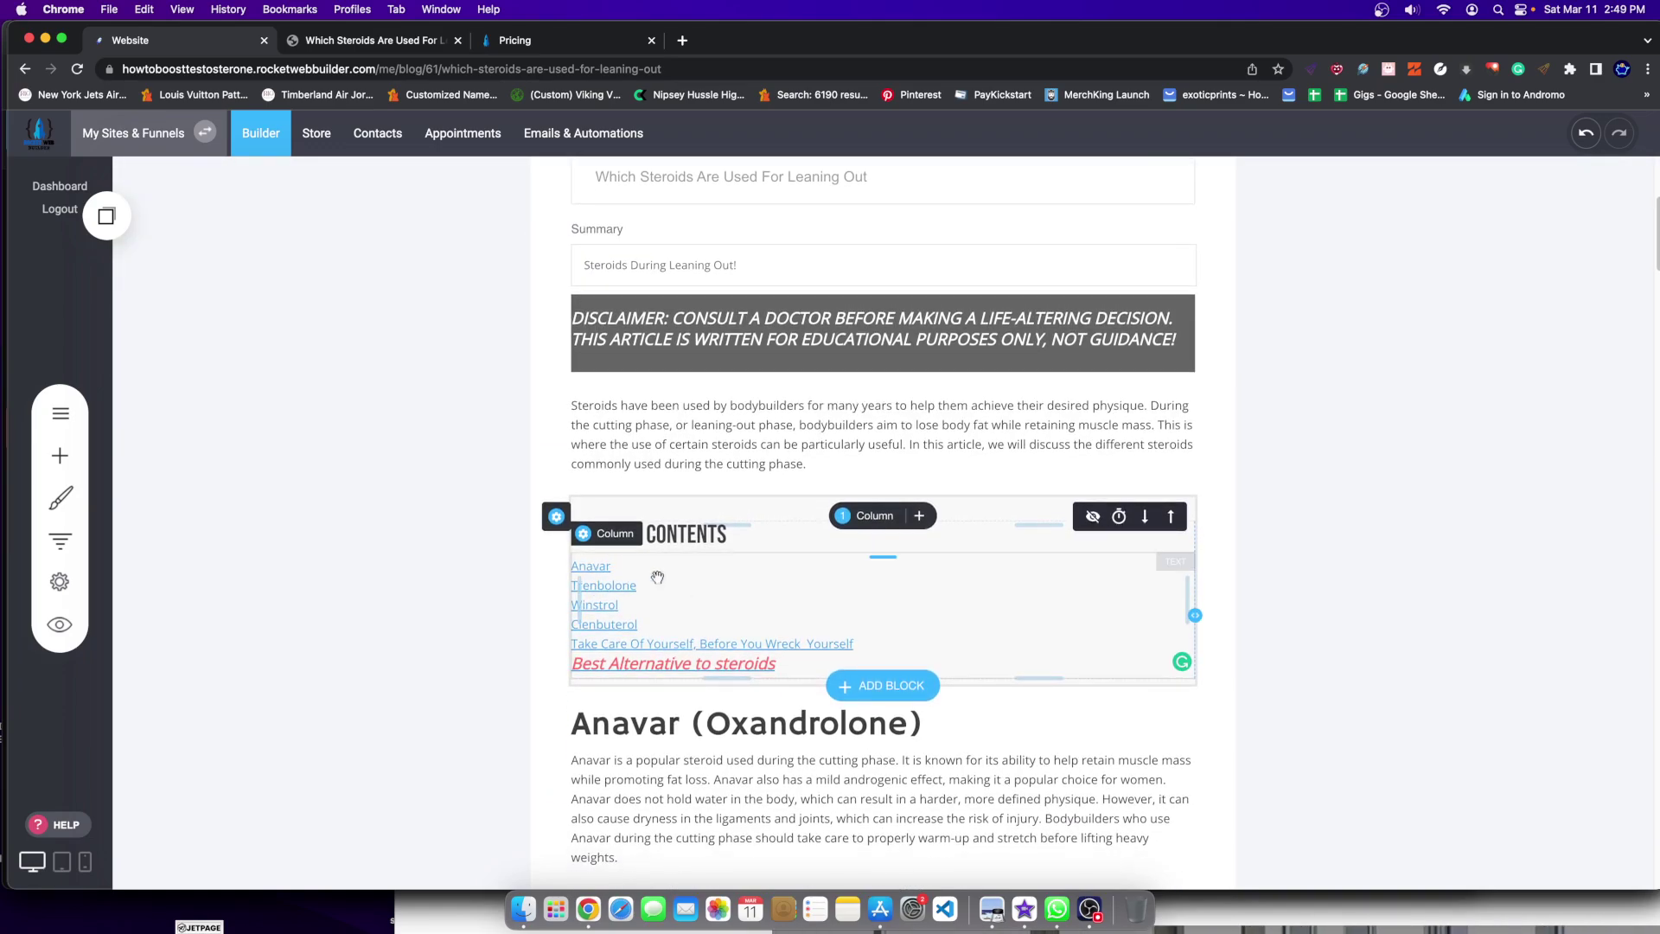
Step: Link the Clenbuterol contents entry to the Clenbuterol anchor in the Which Steroids Are Used For Leaning Out post
click(639, 564)
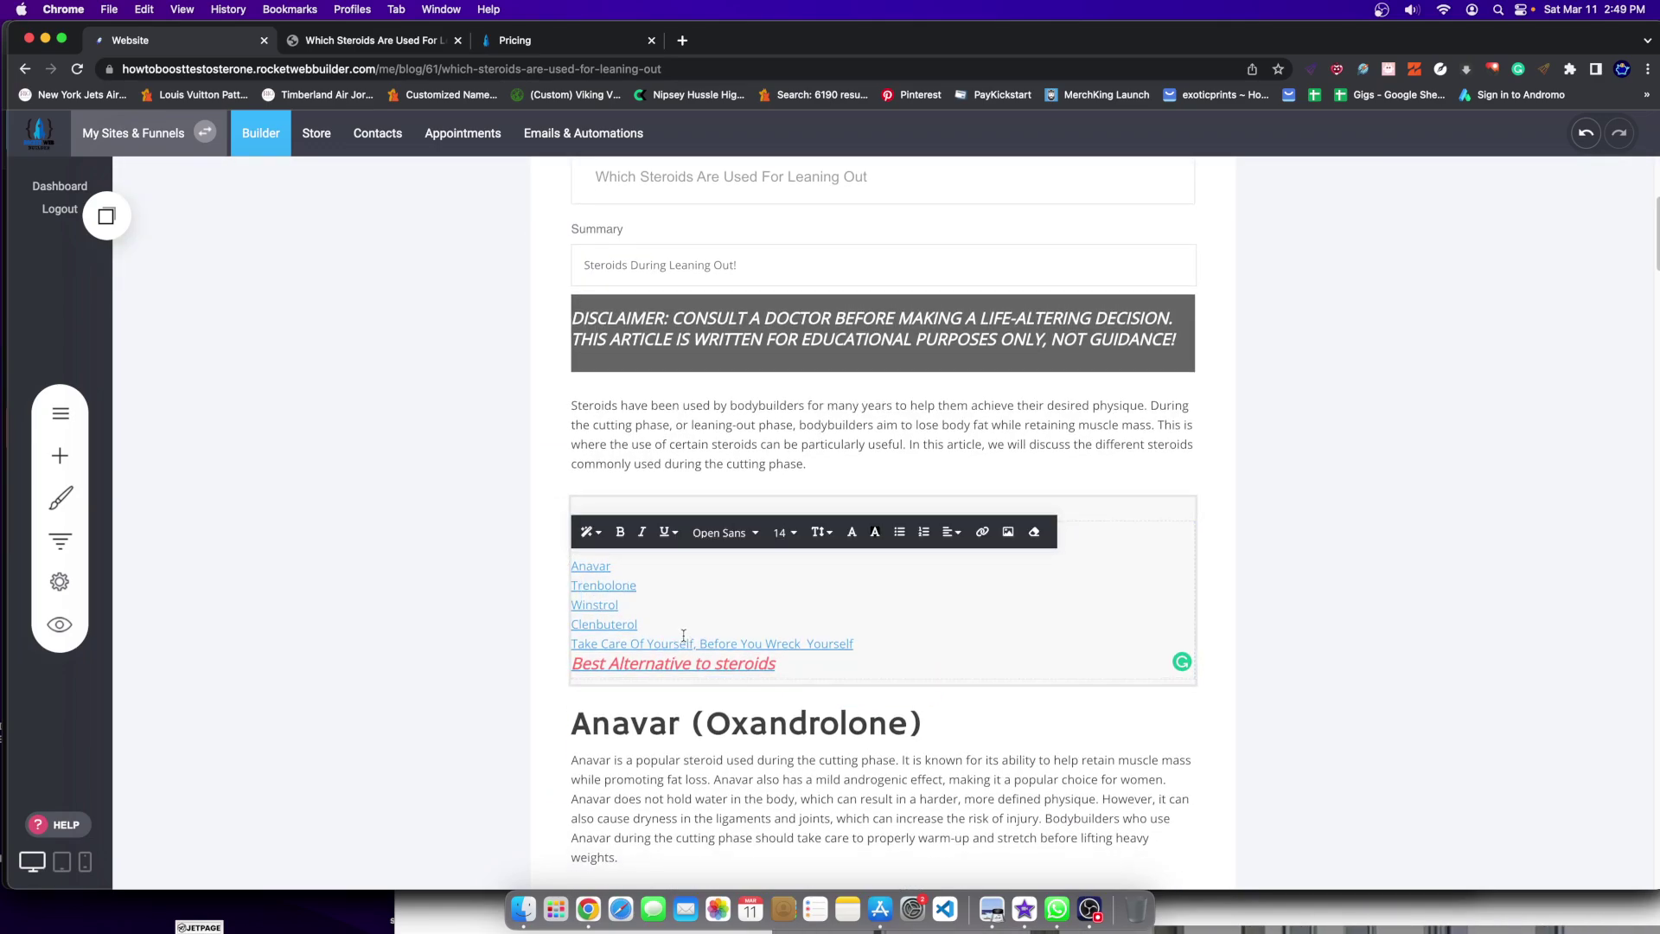
double_click(600, 623)
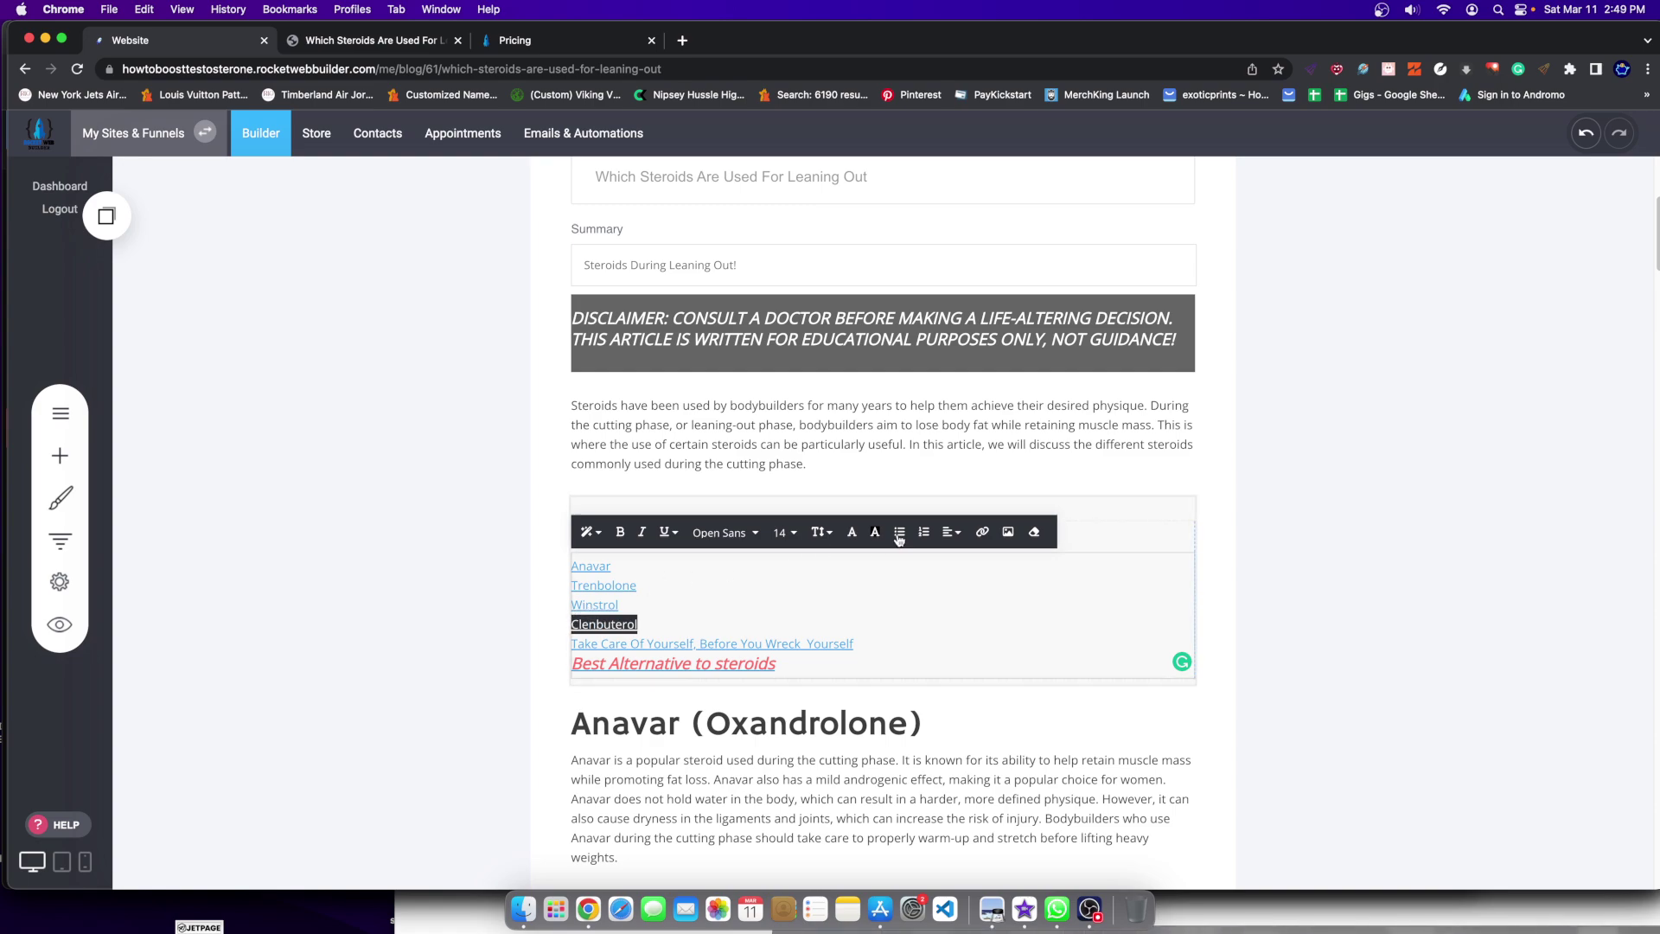
click(983, 533)
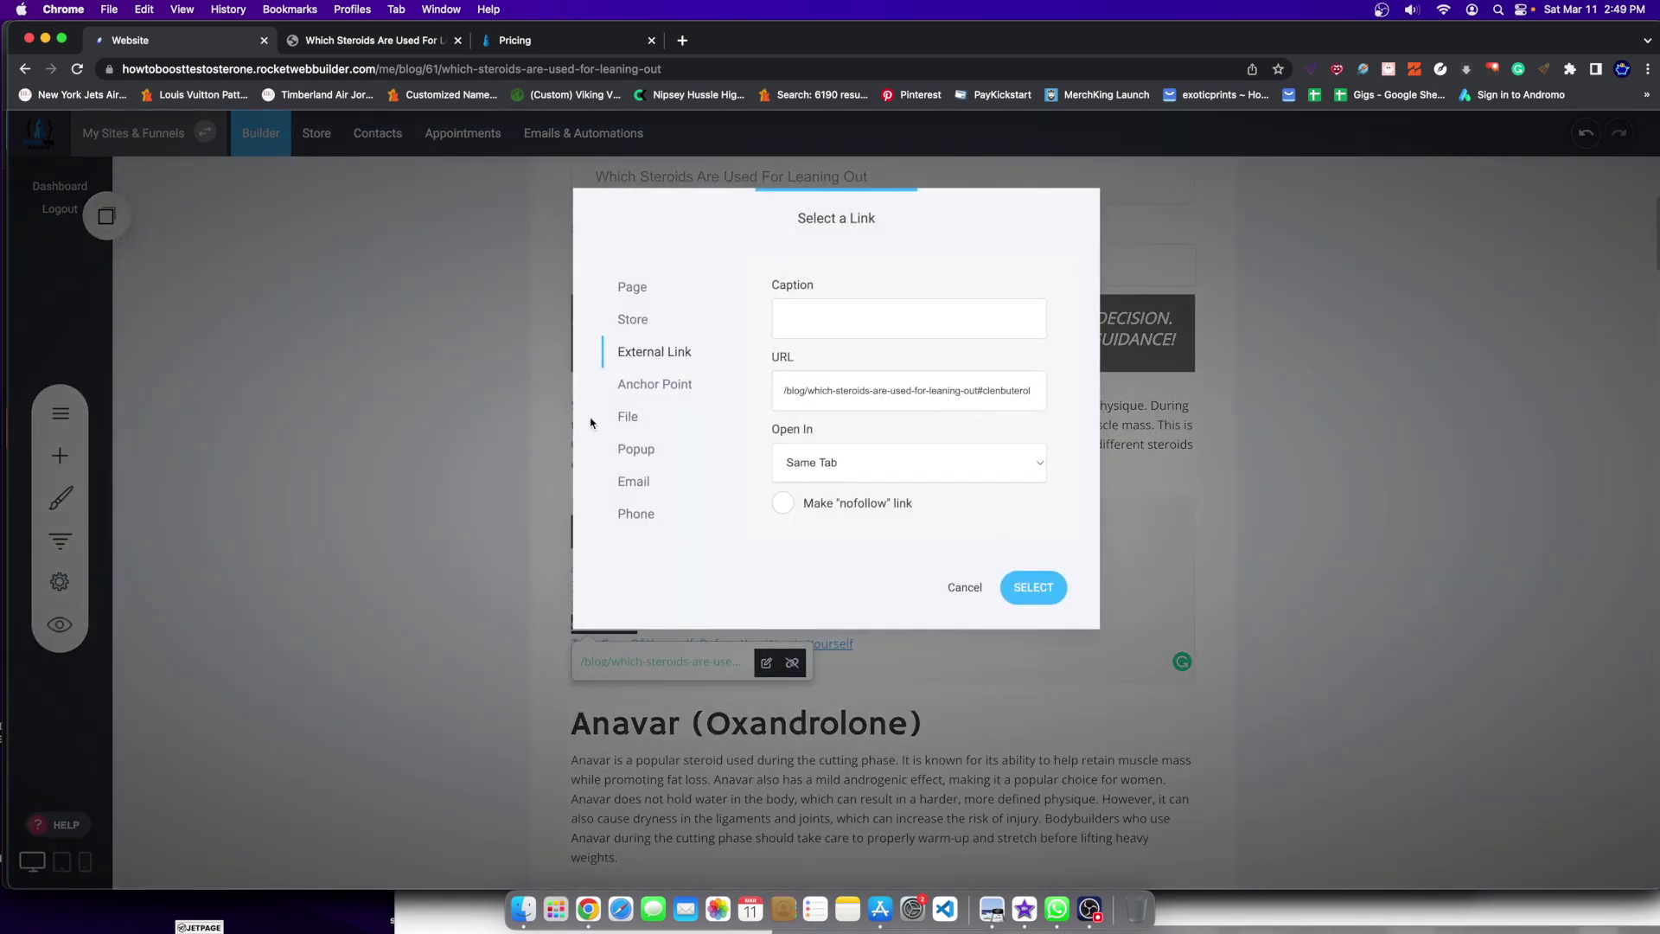
click(638, 385)
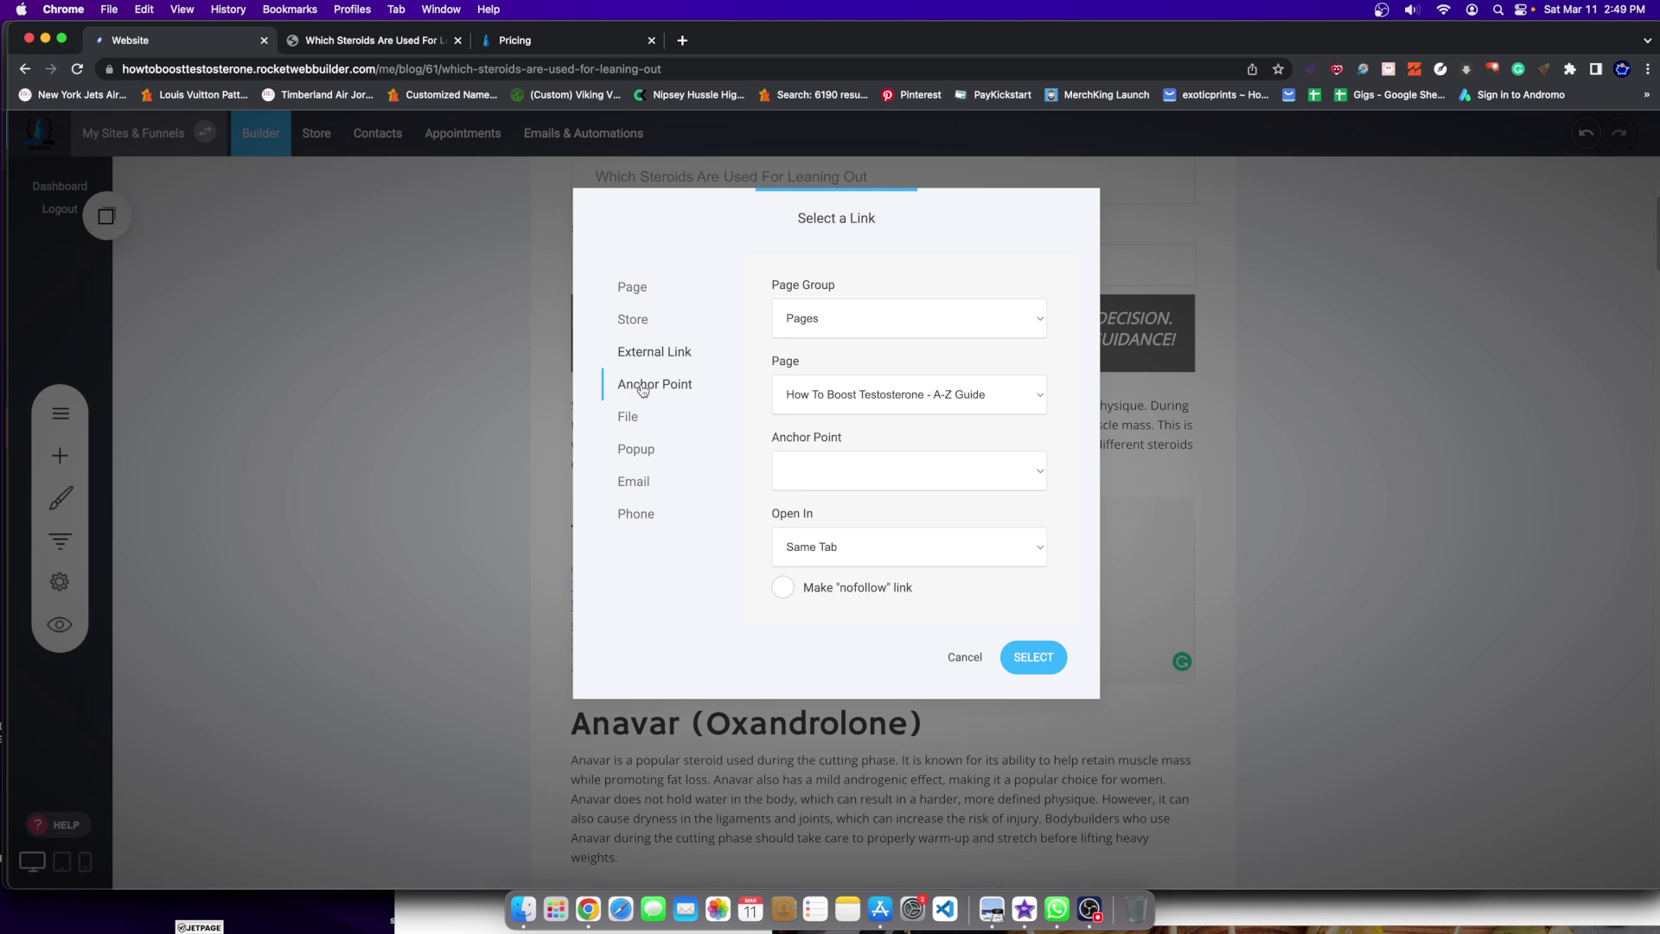
click(821, 327)
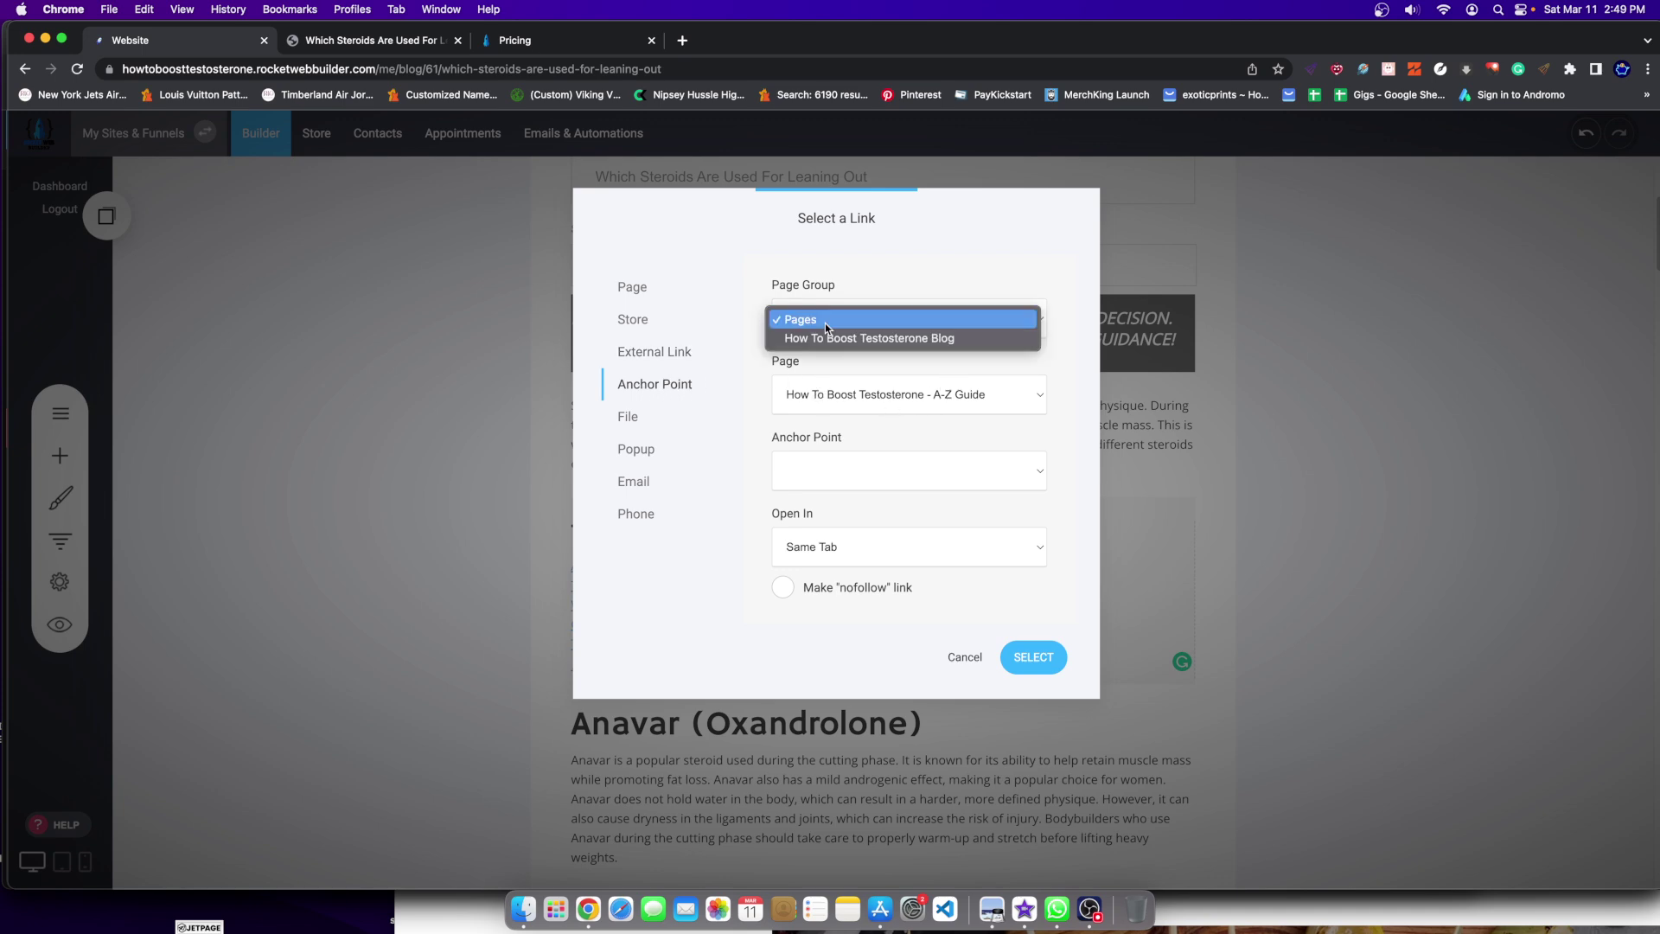
click(820, 339)
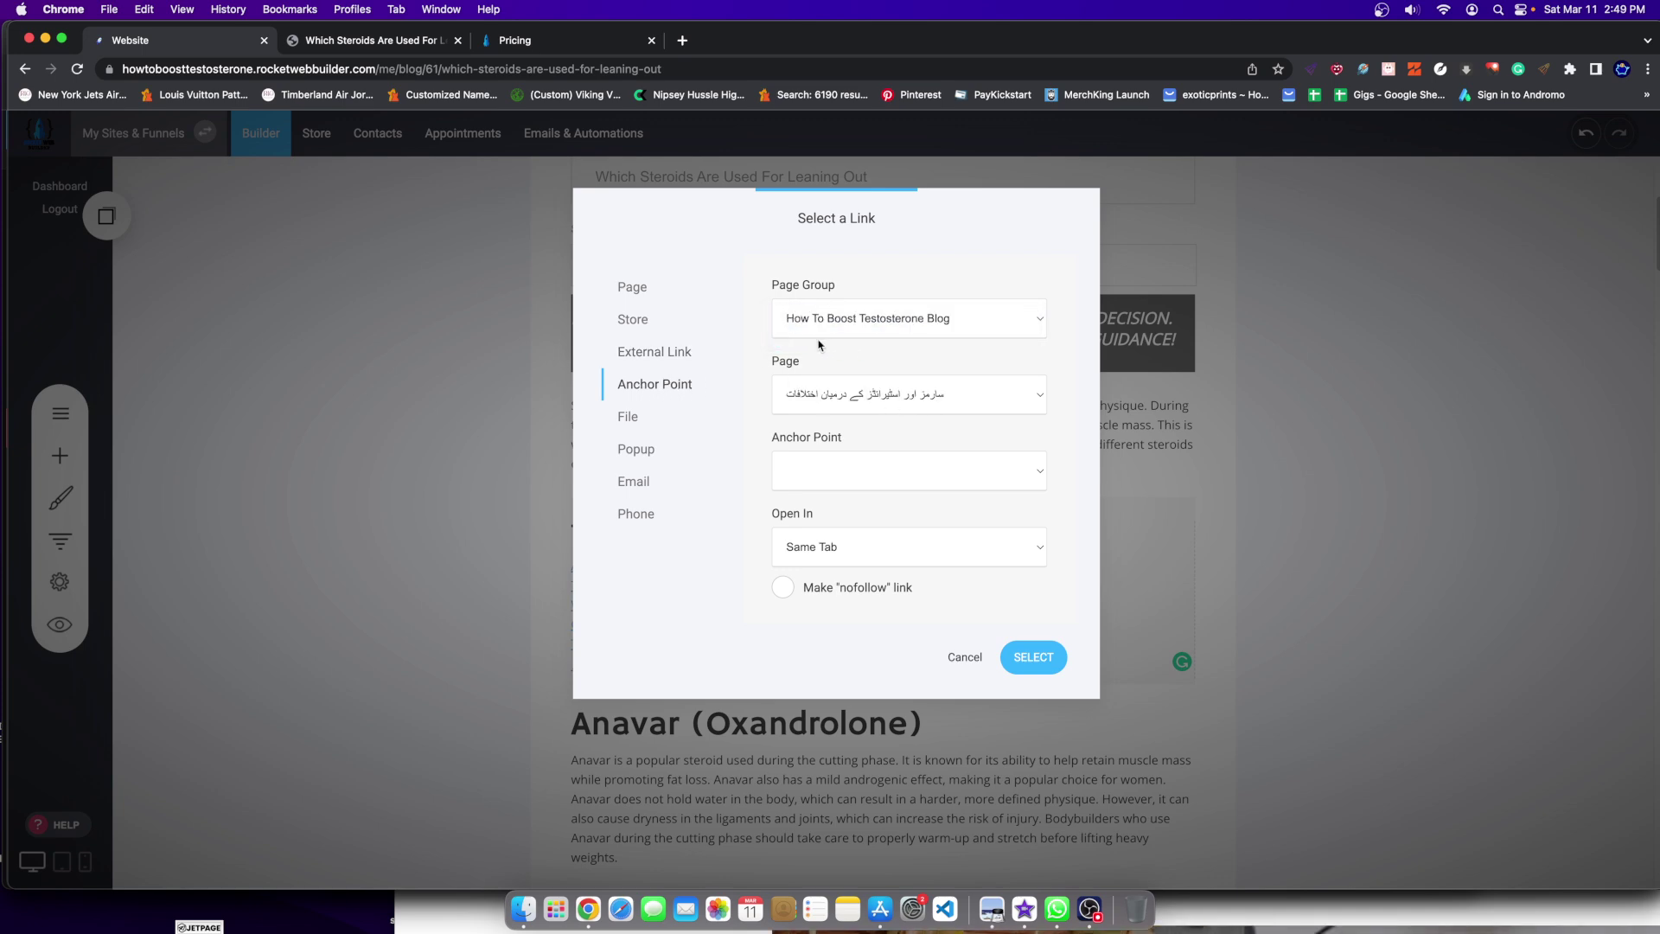
click(831, 396)
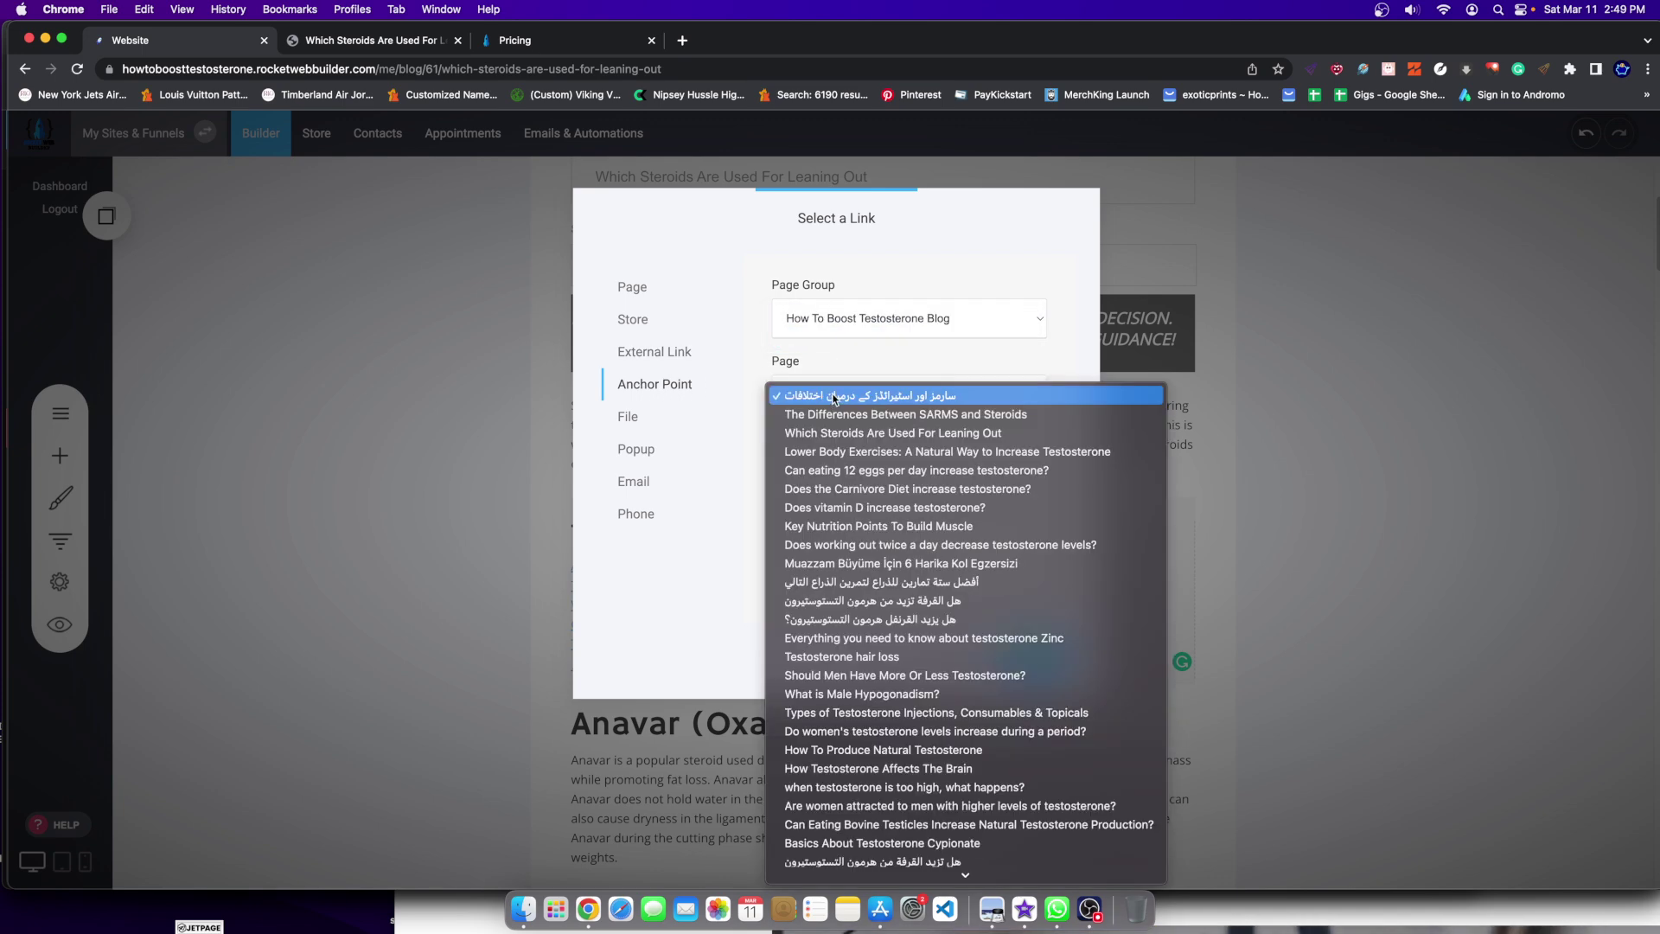
click(869, 432)
click(808, 475)
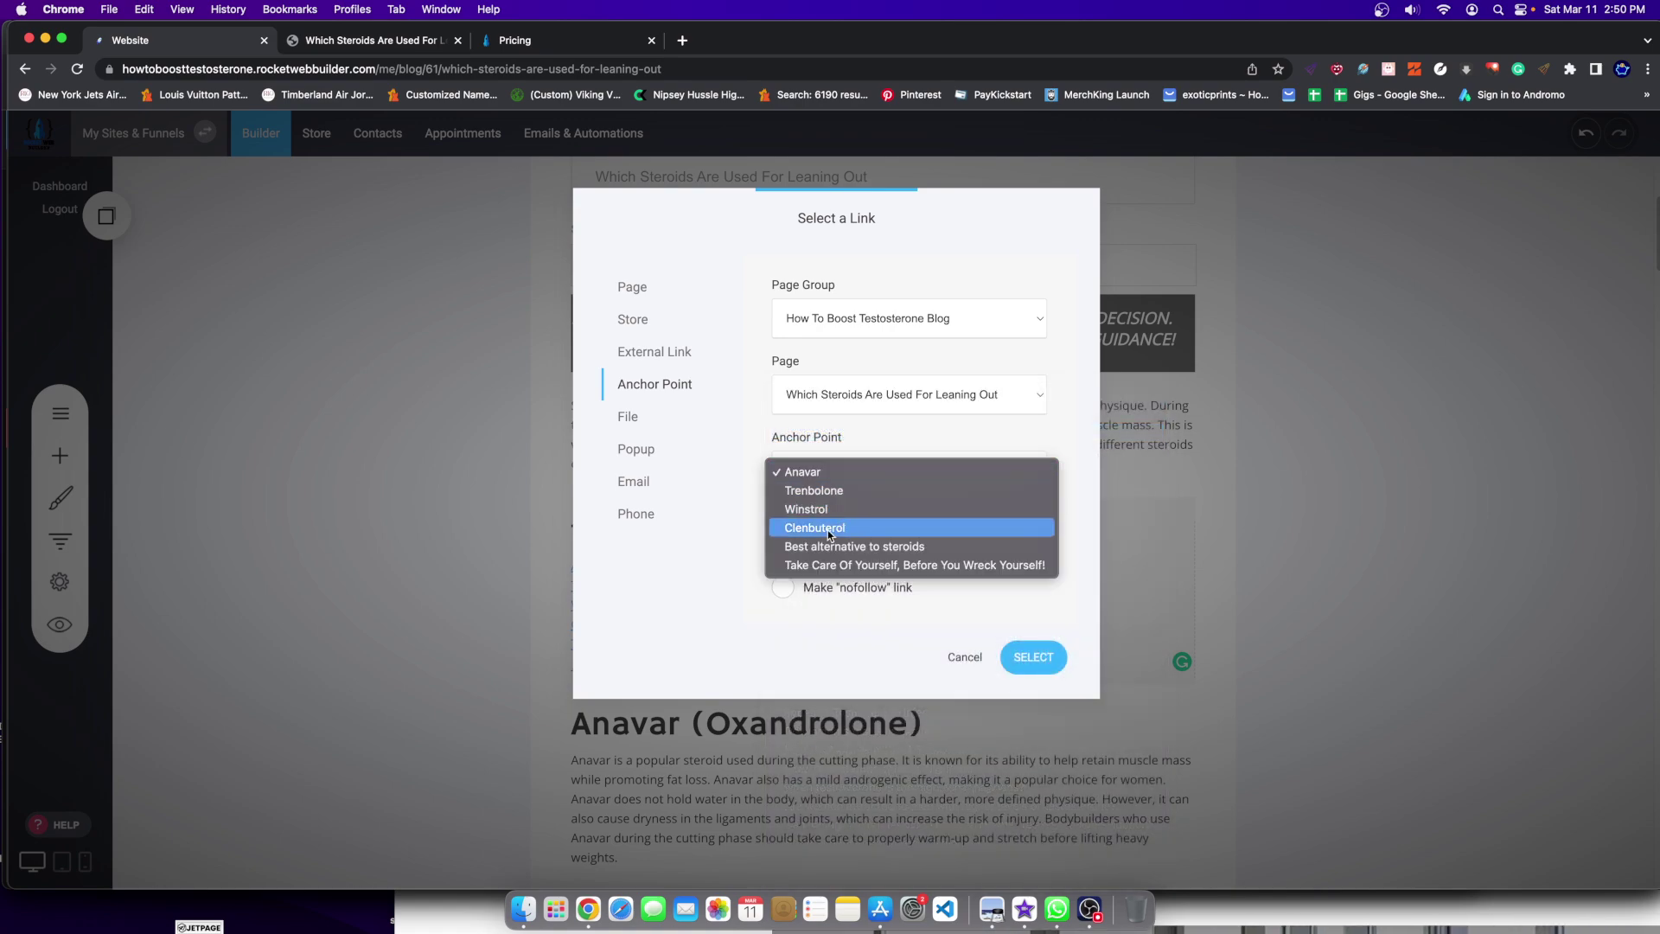
click(831, 534)
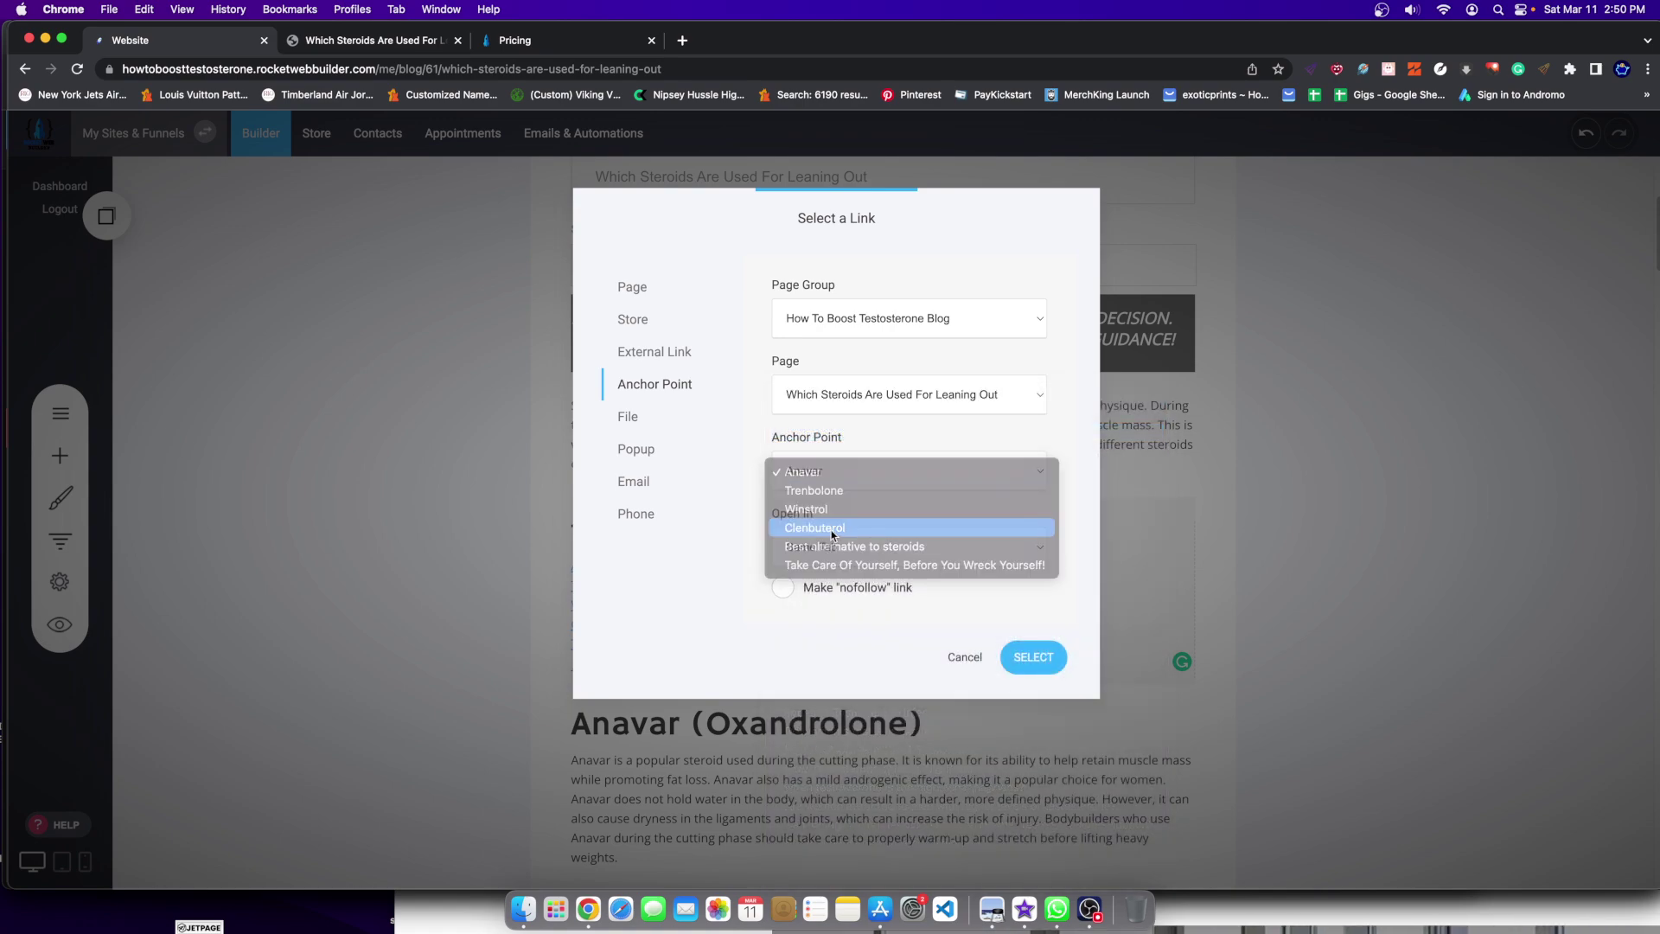
click(1041, 663)
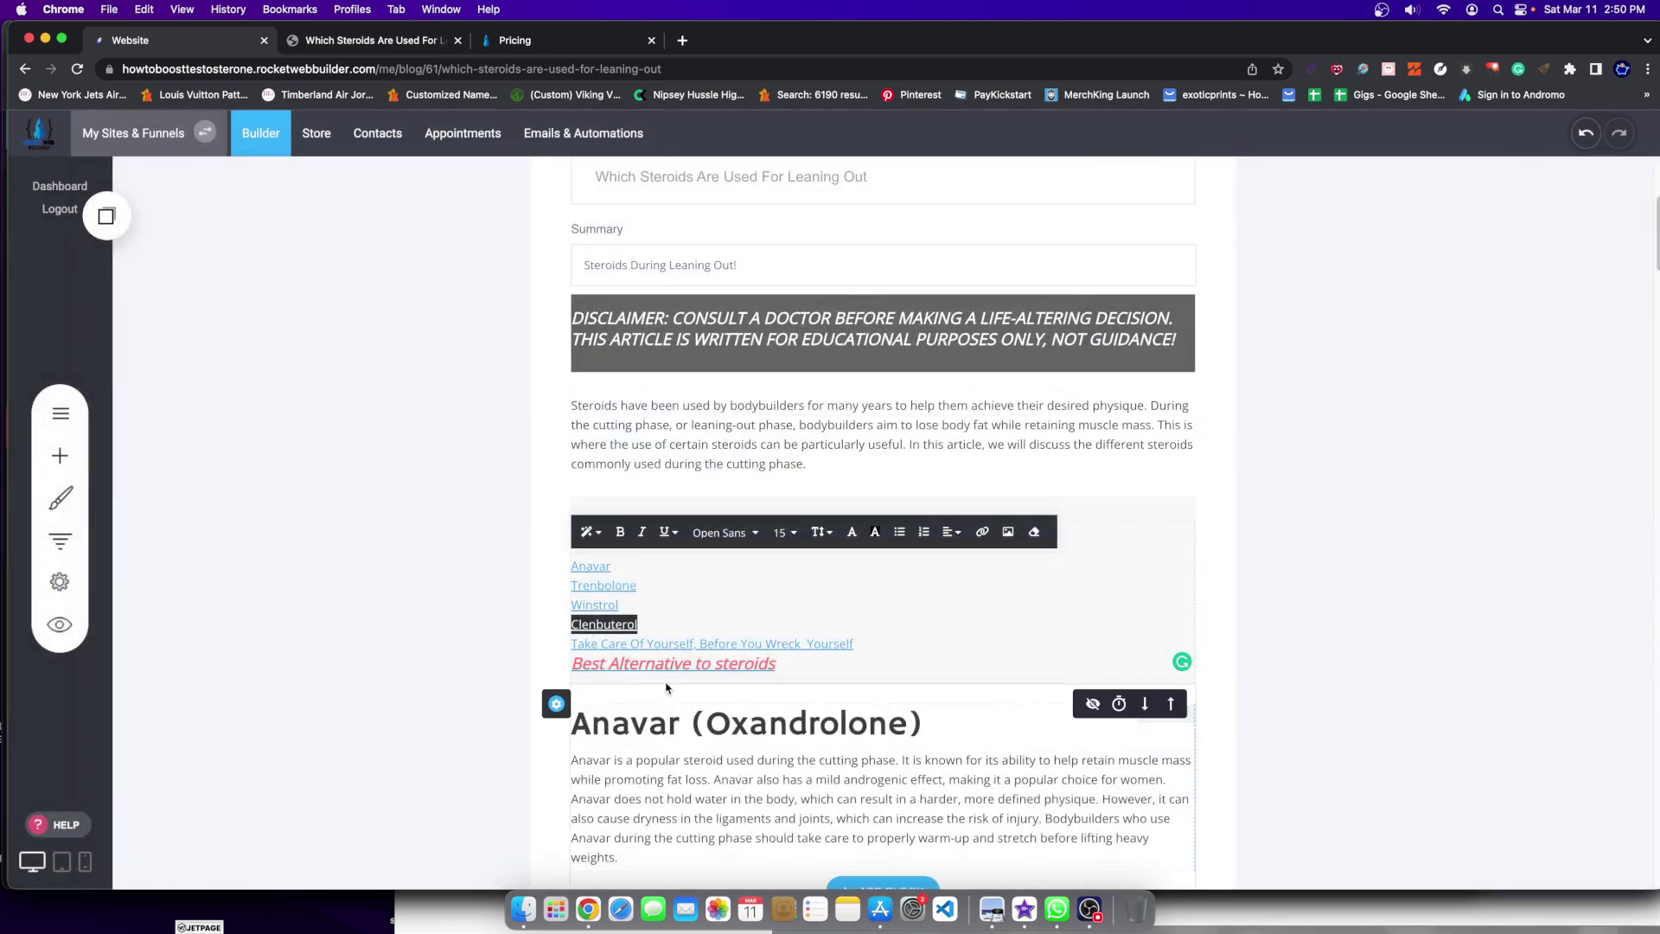
scroll(649, 640, down, 15)
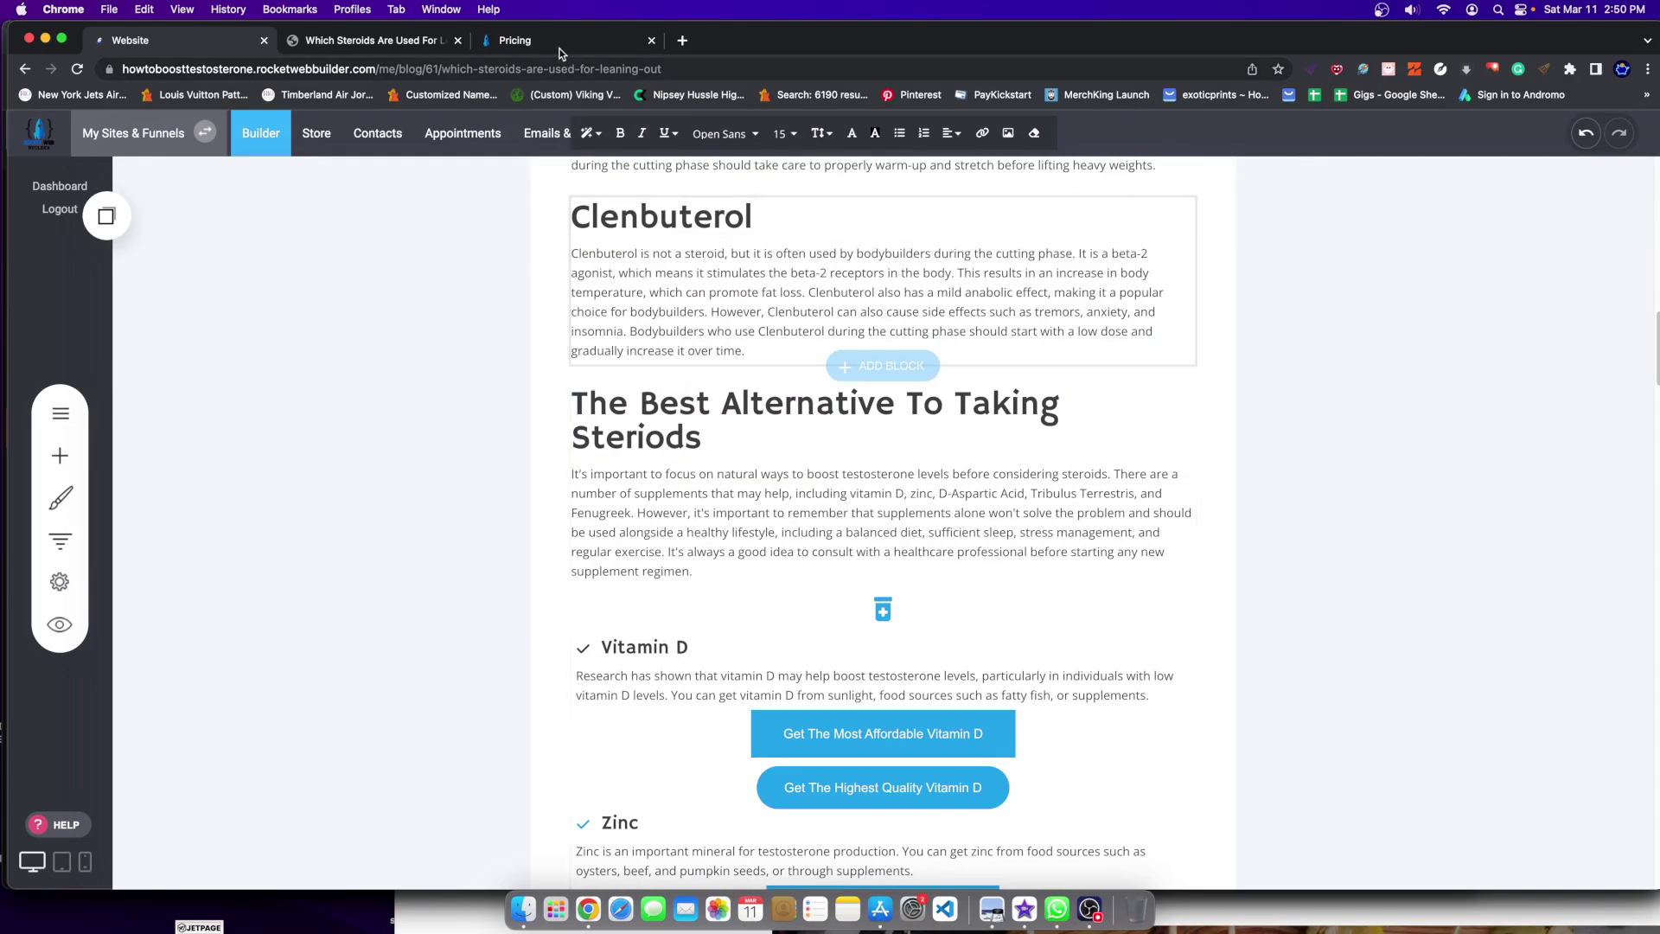
click(372, 40)
scroll(710, 545, up, 3)
scroll(709, 546, up, 3)
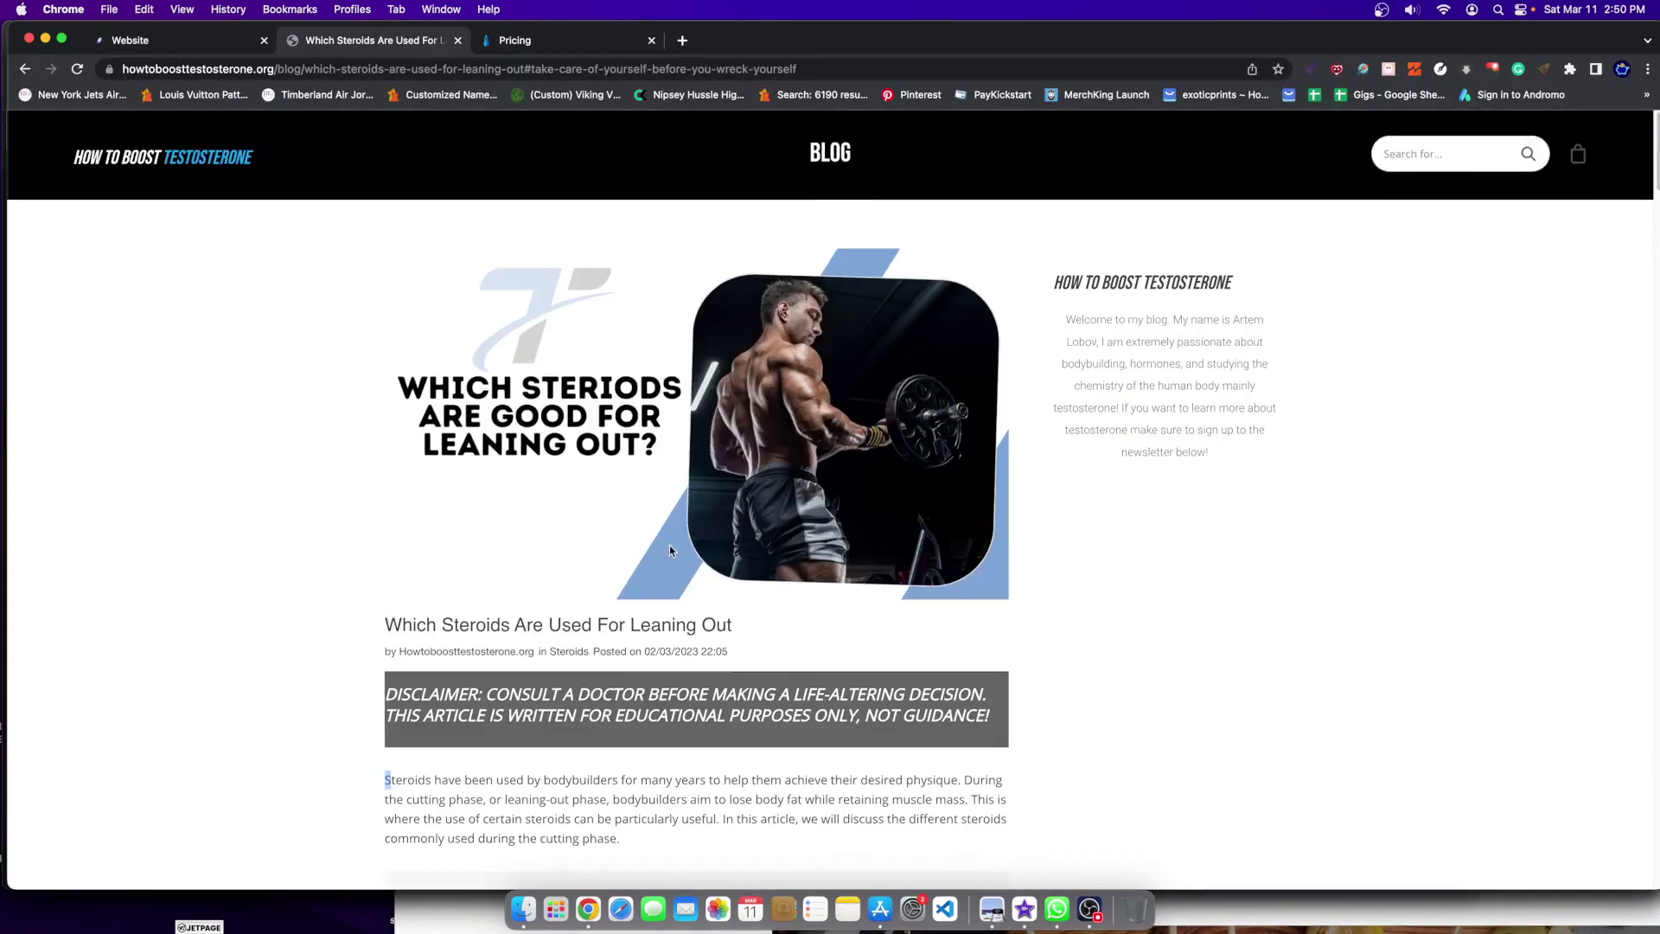
scroll(1008, 430, down, 6)
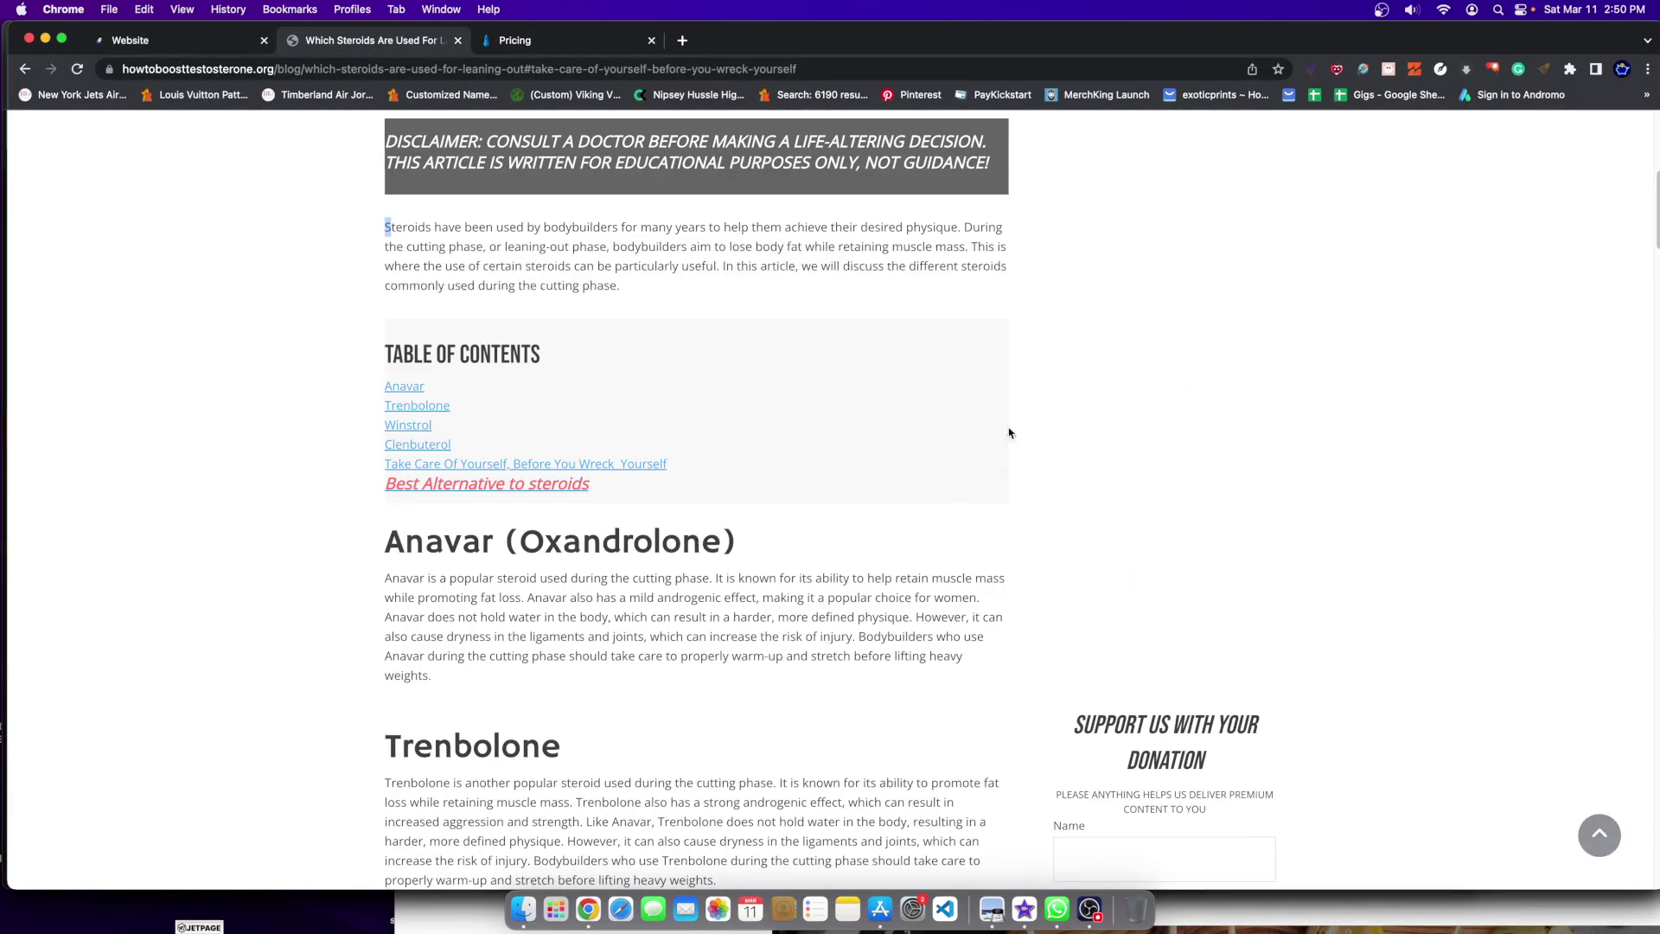
click(410, 399)
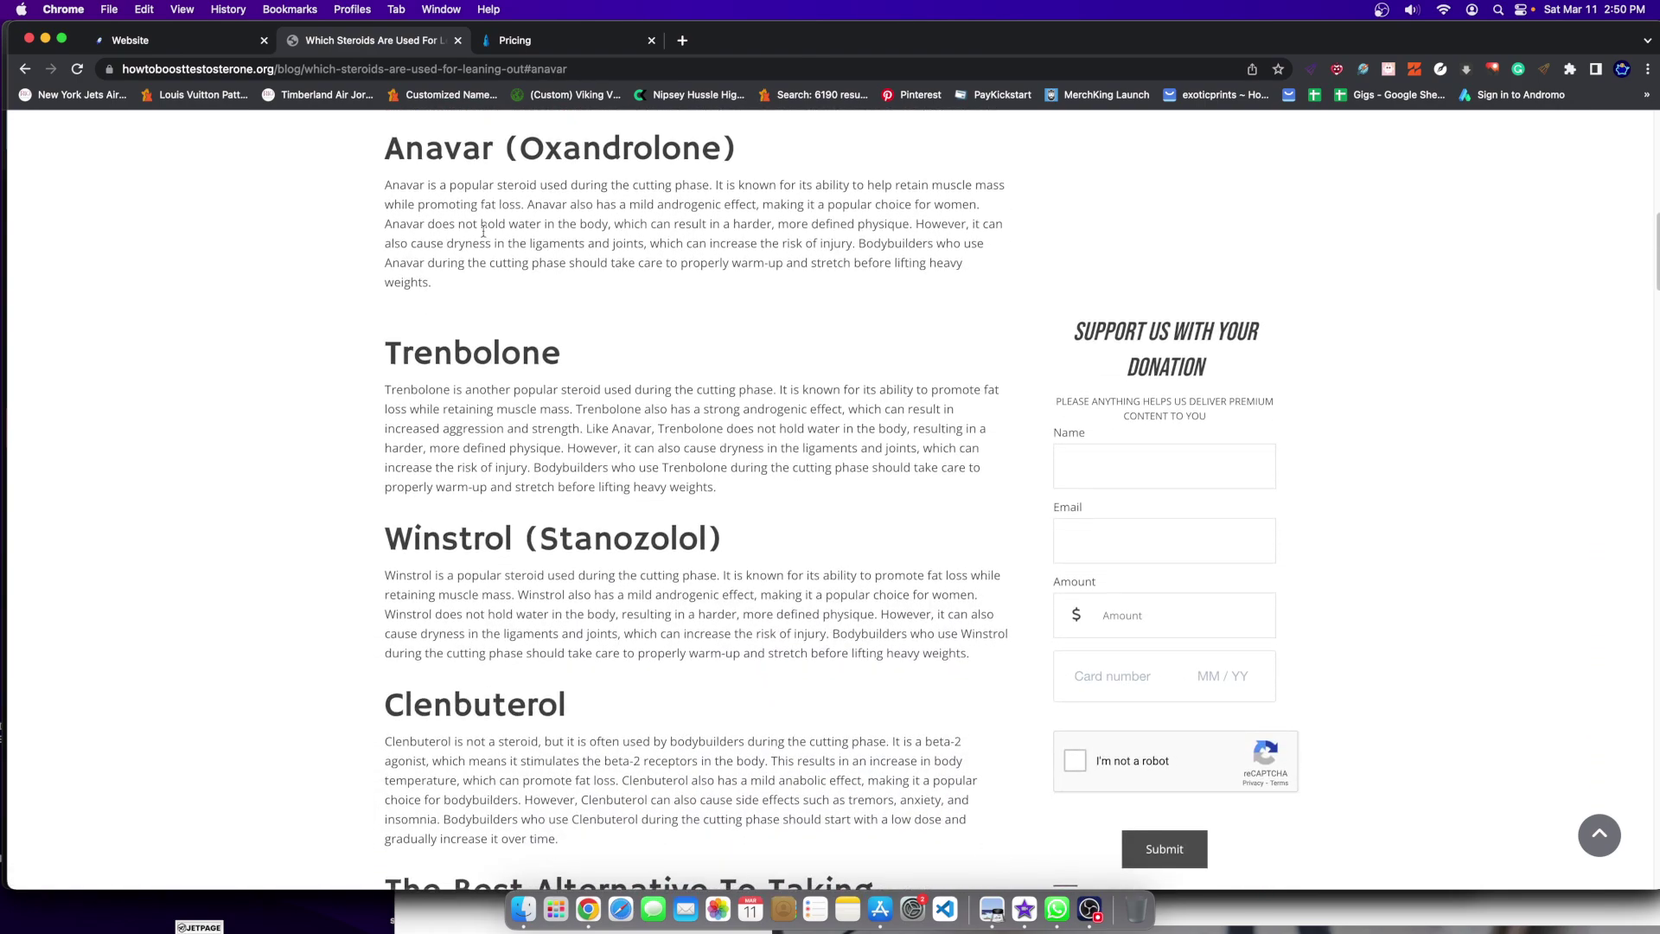
scroll(480, 403, up, 4)
click(423, 331)
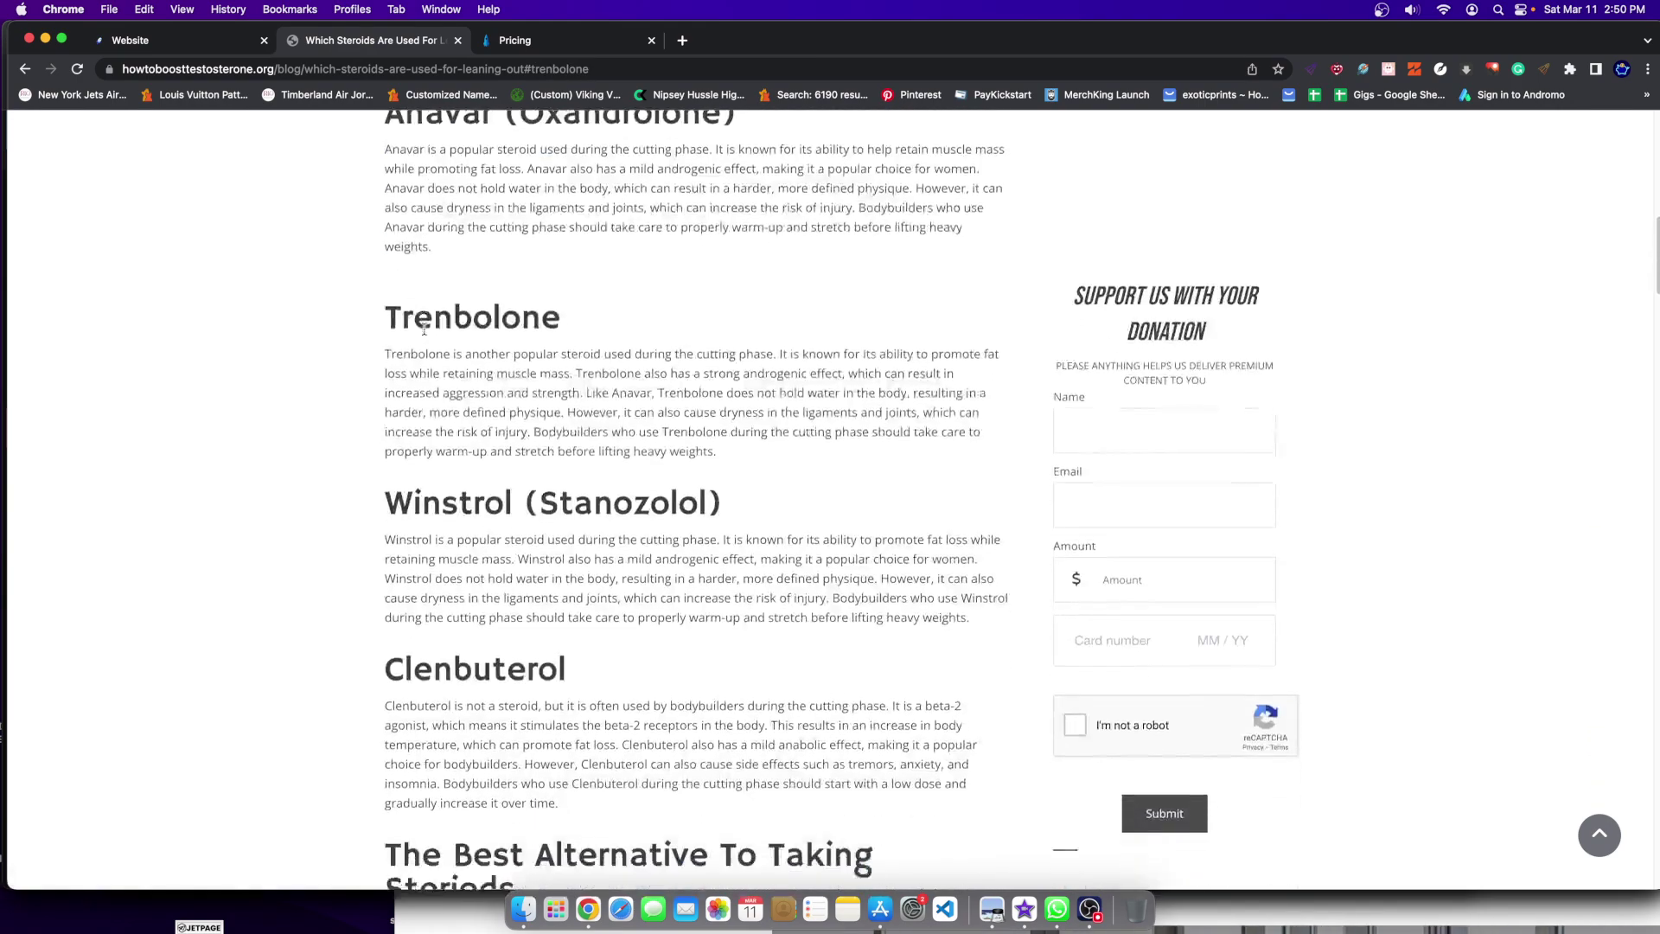
scroll(460, 313, up, 6)
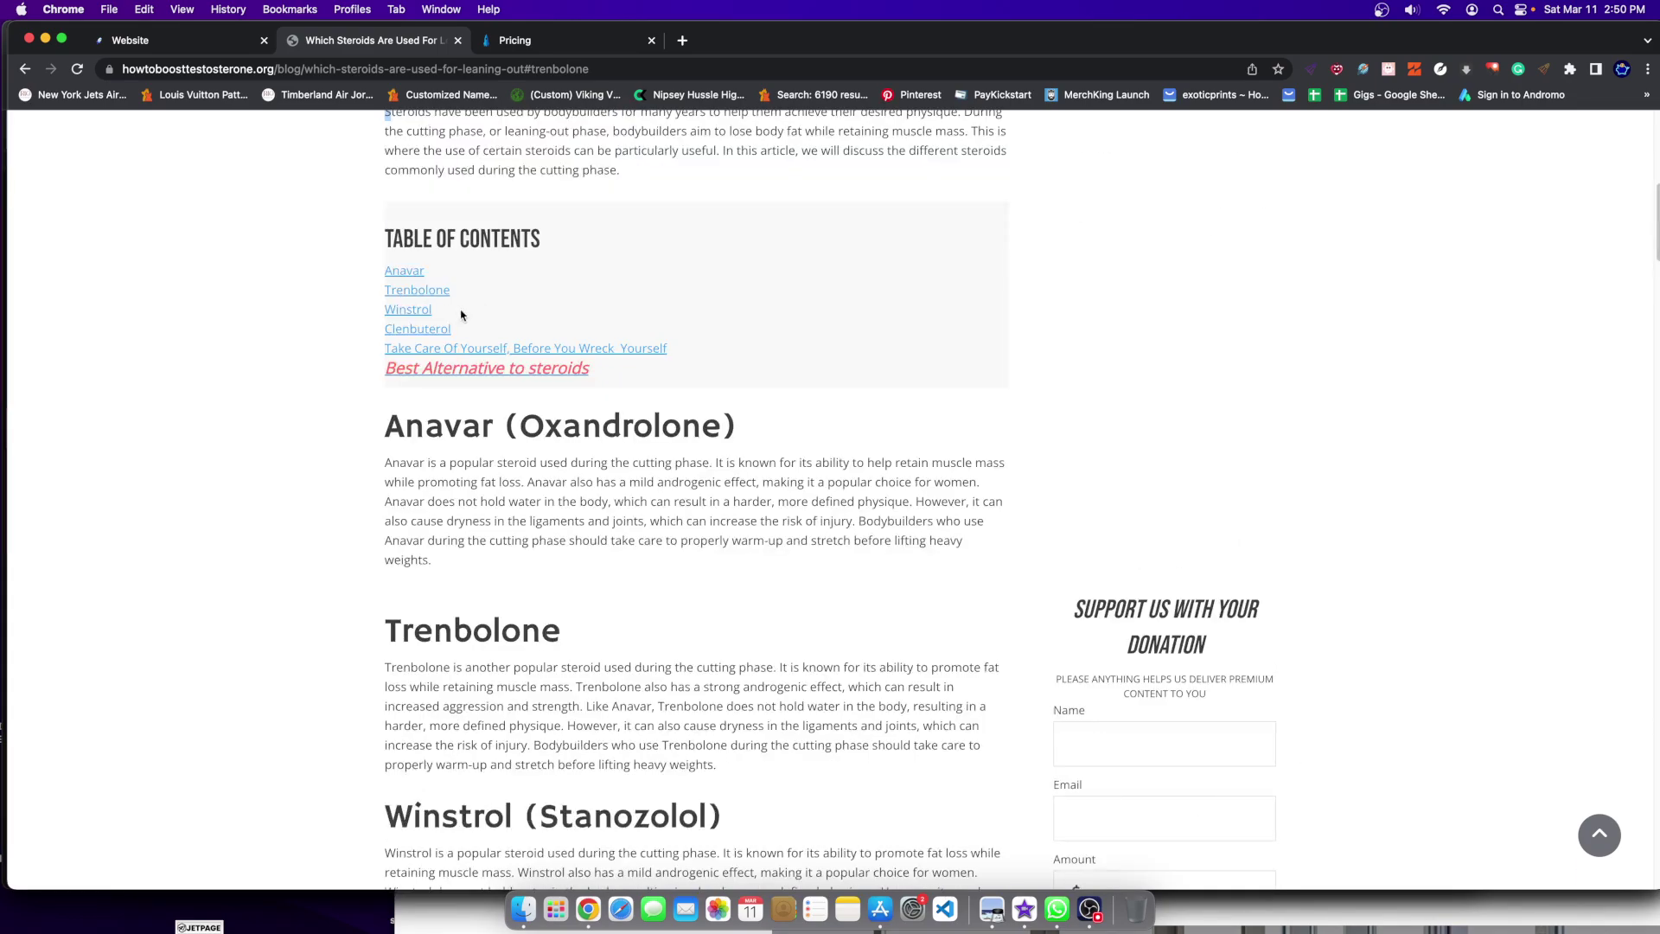
click(412, 313)
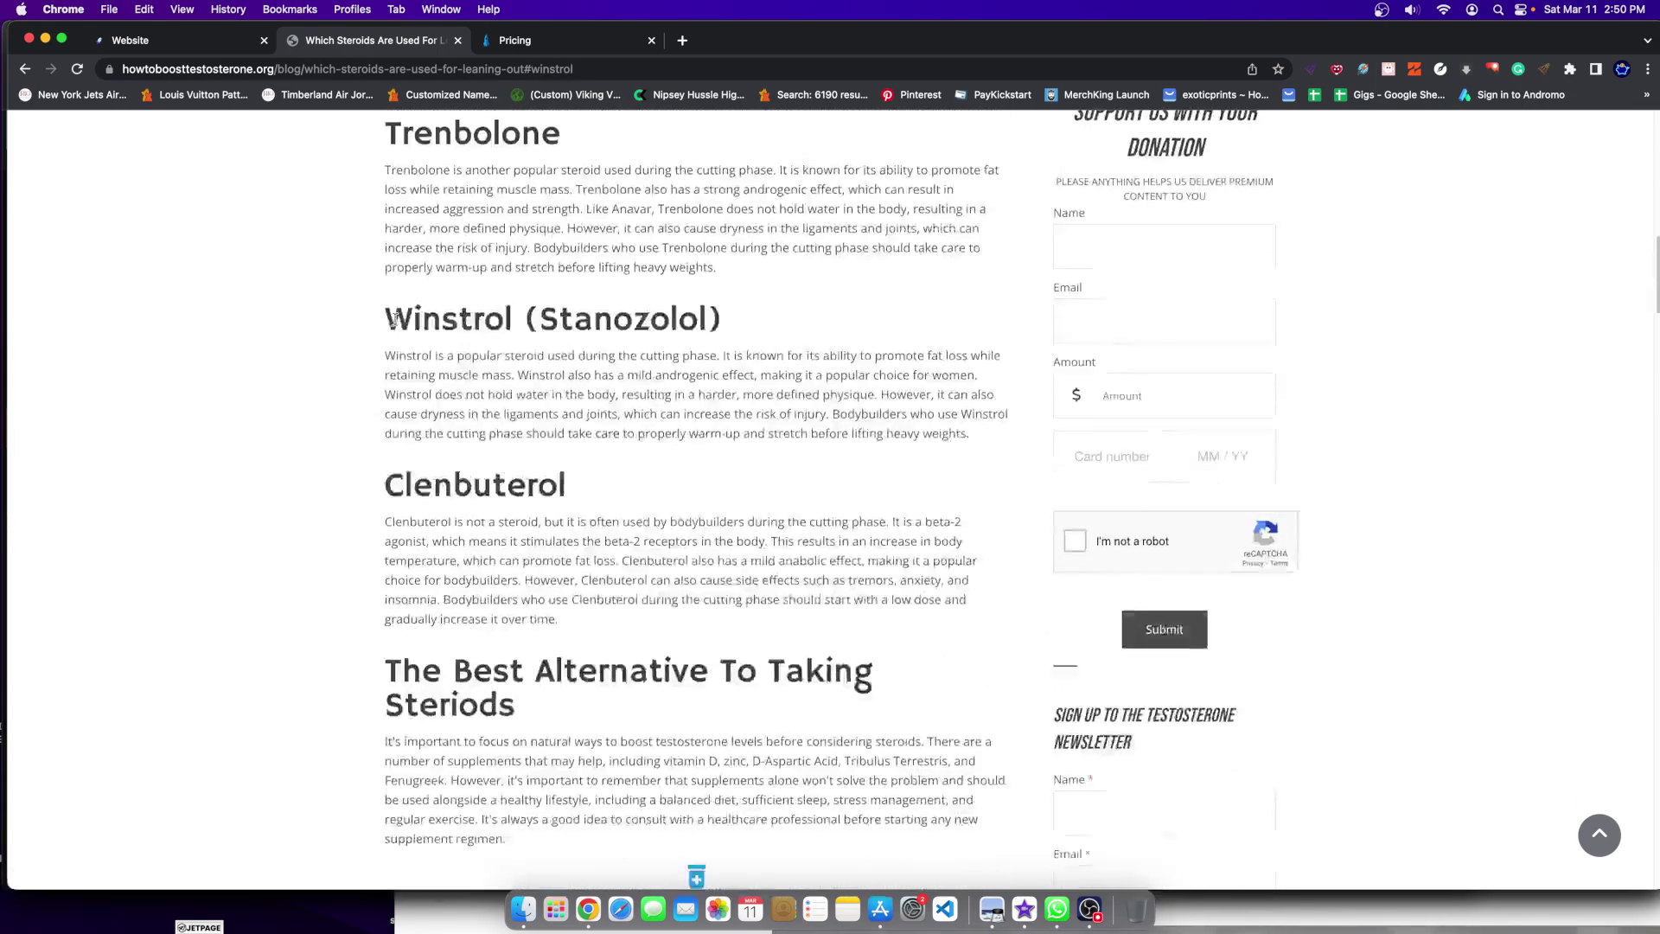
scroll(537, 383, up, 10)
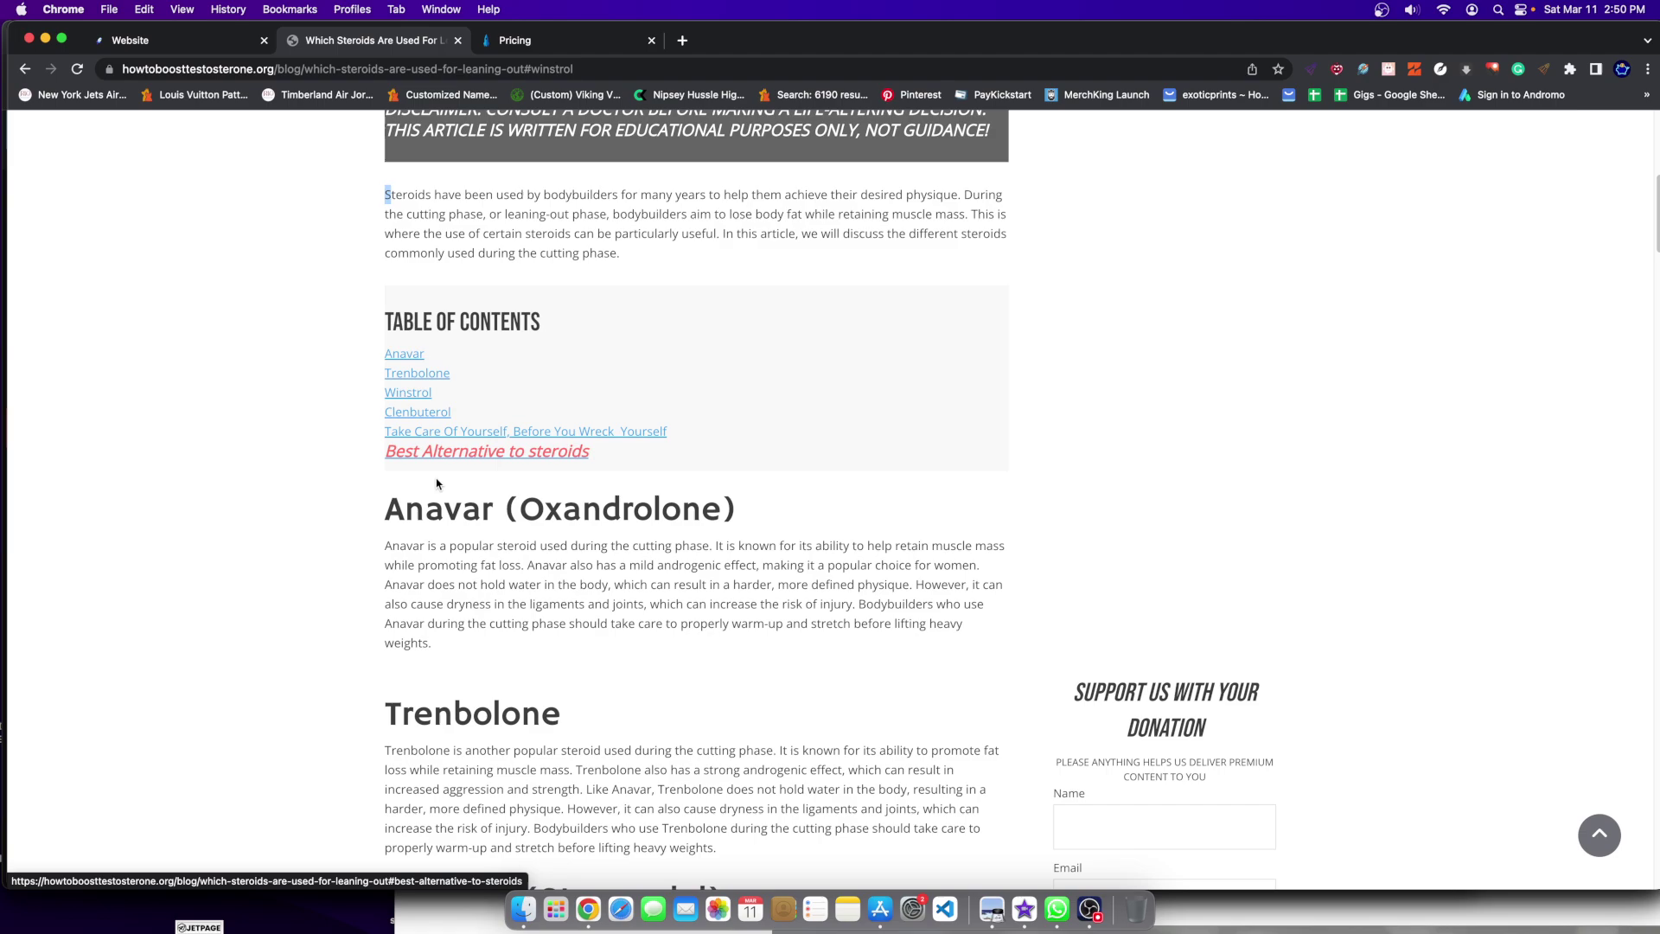
click(452, 457)
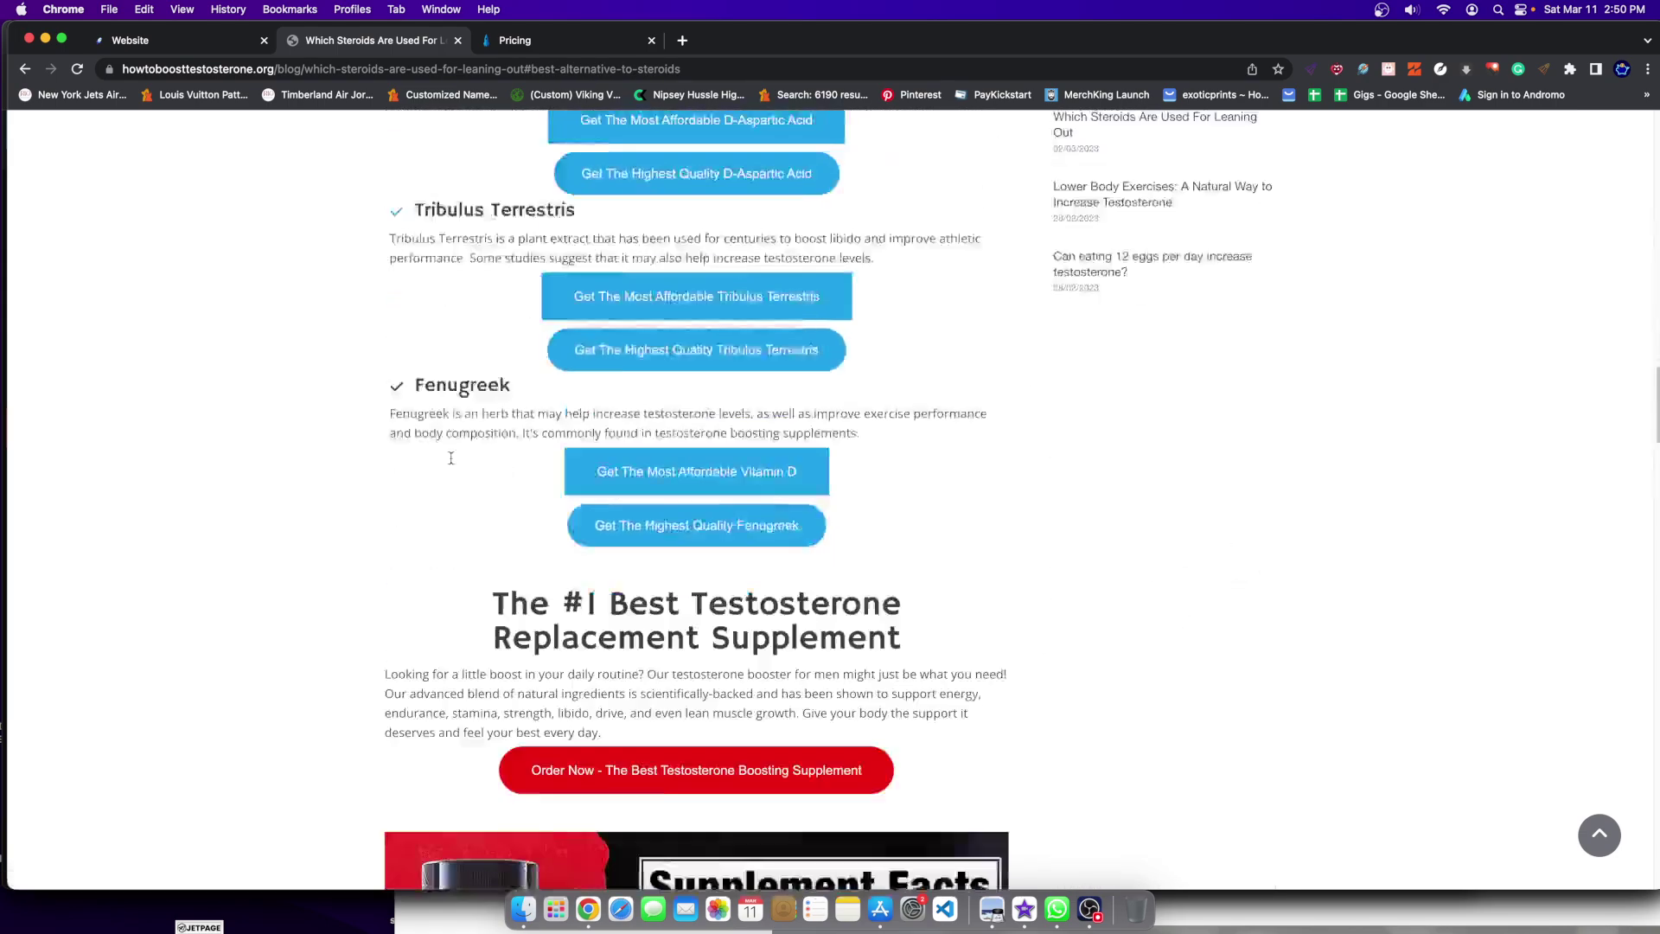
scroll(630, 544, down, 3)
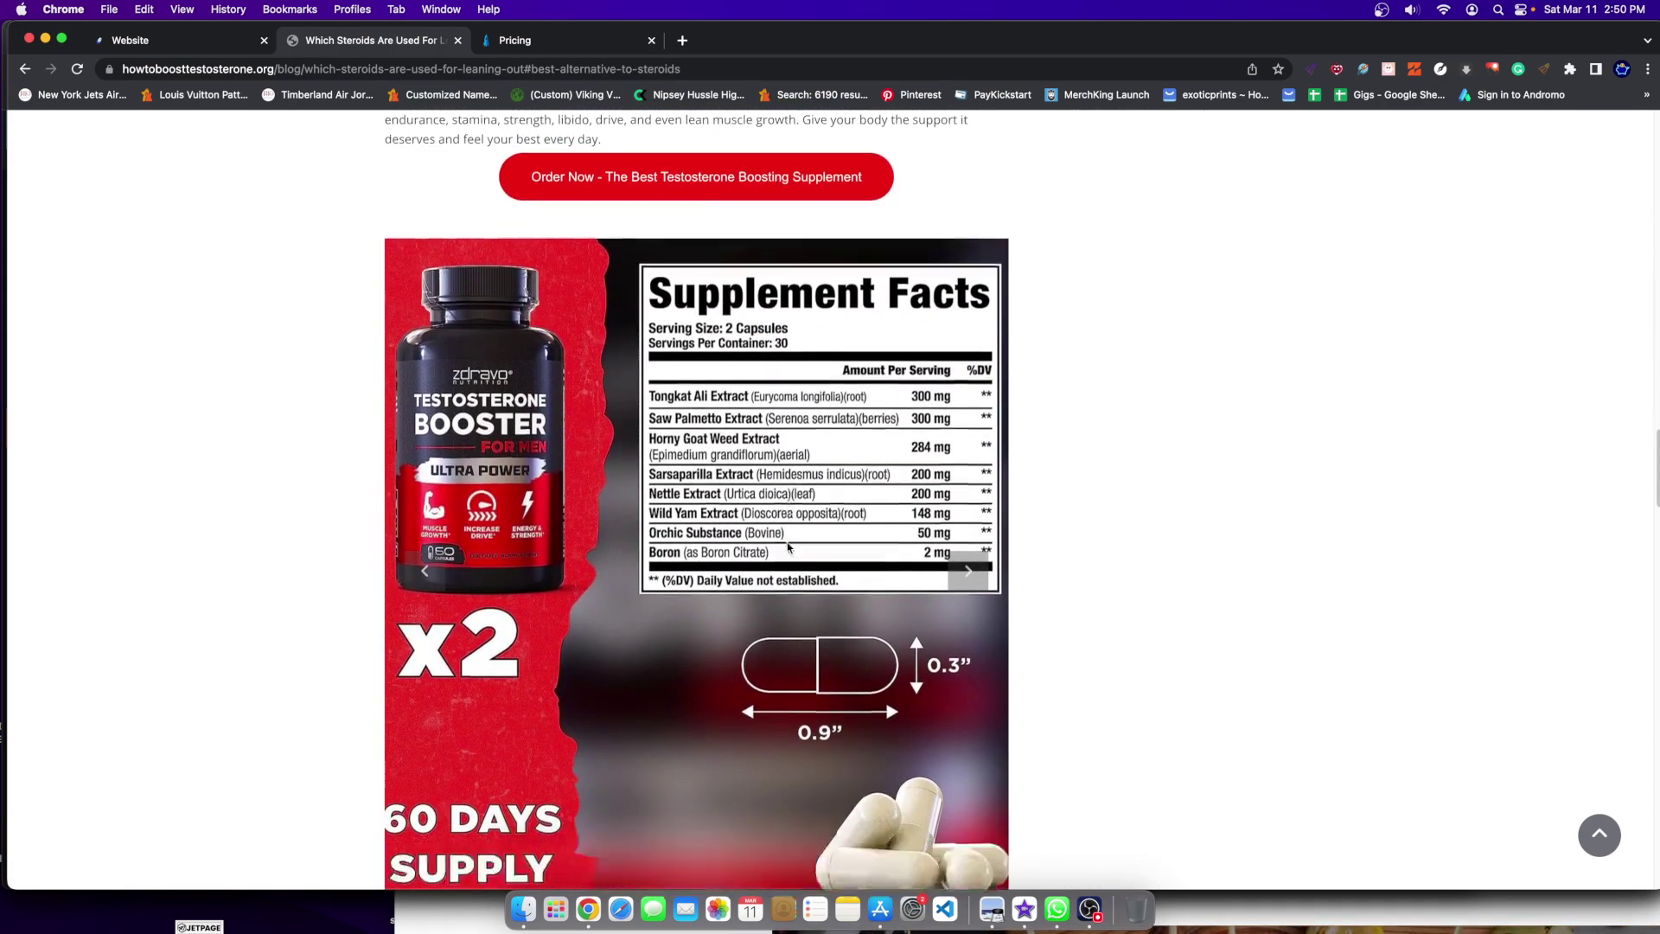
scroll(802, 487, up, 3)
scroll(802, 487, up, 3)
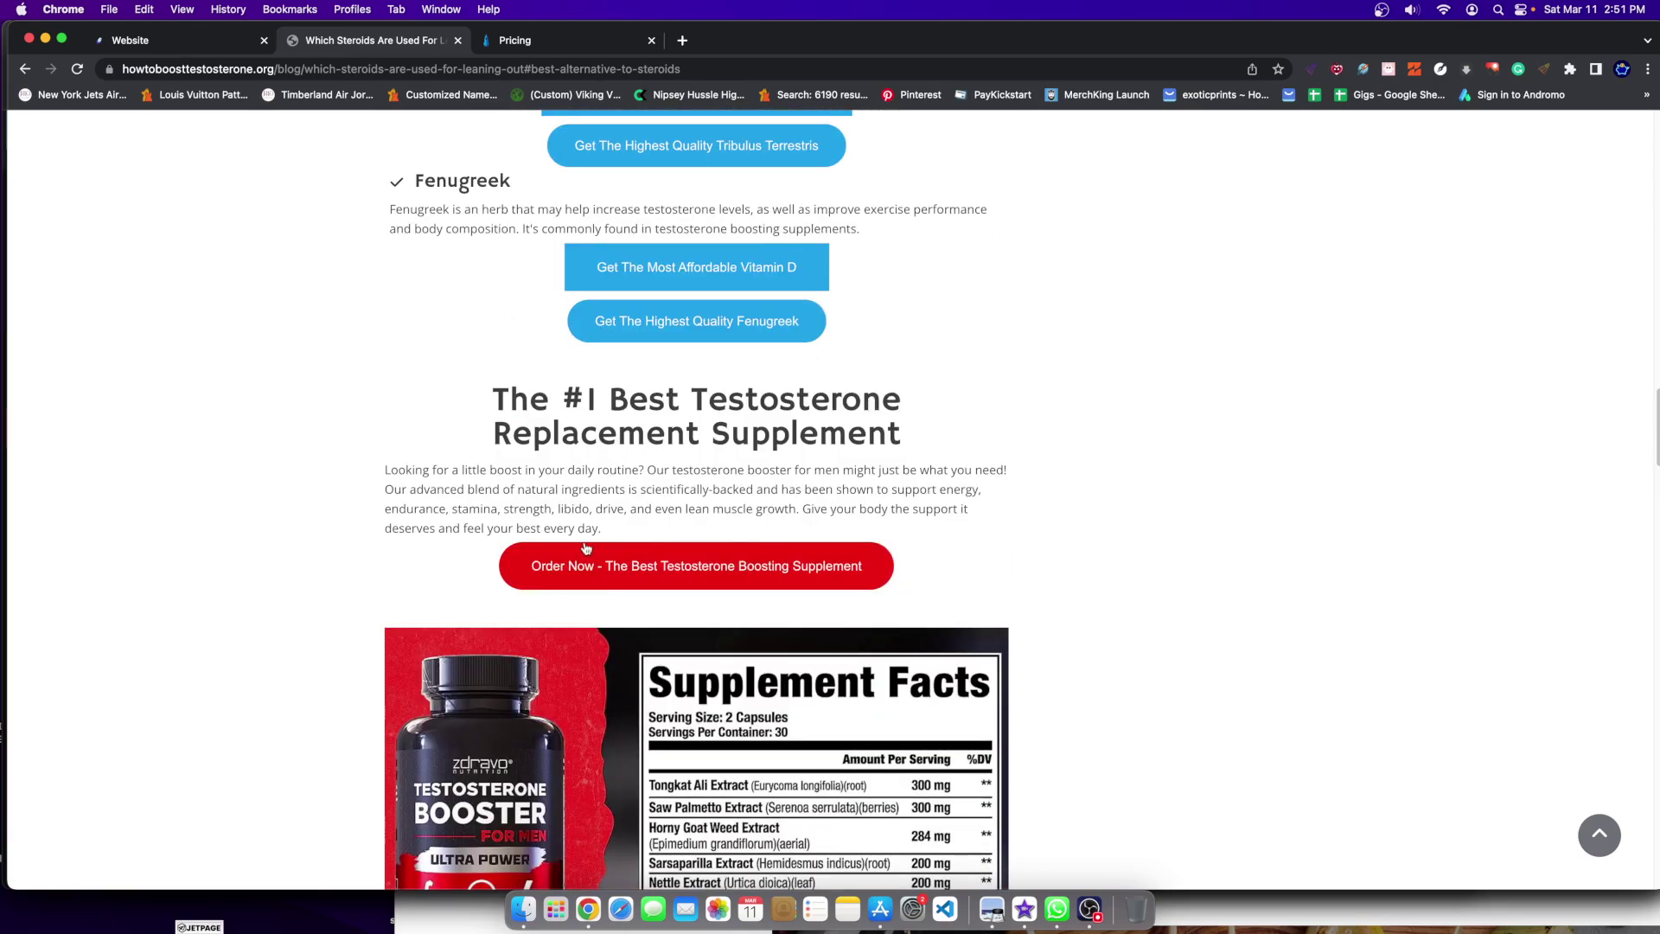
scroll(586, 548, up, 15)
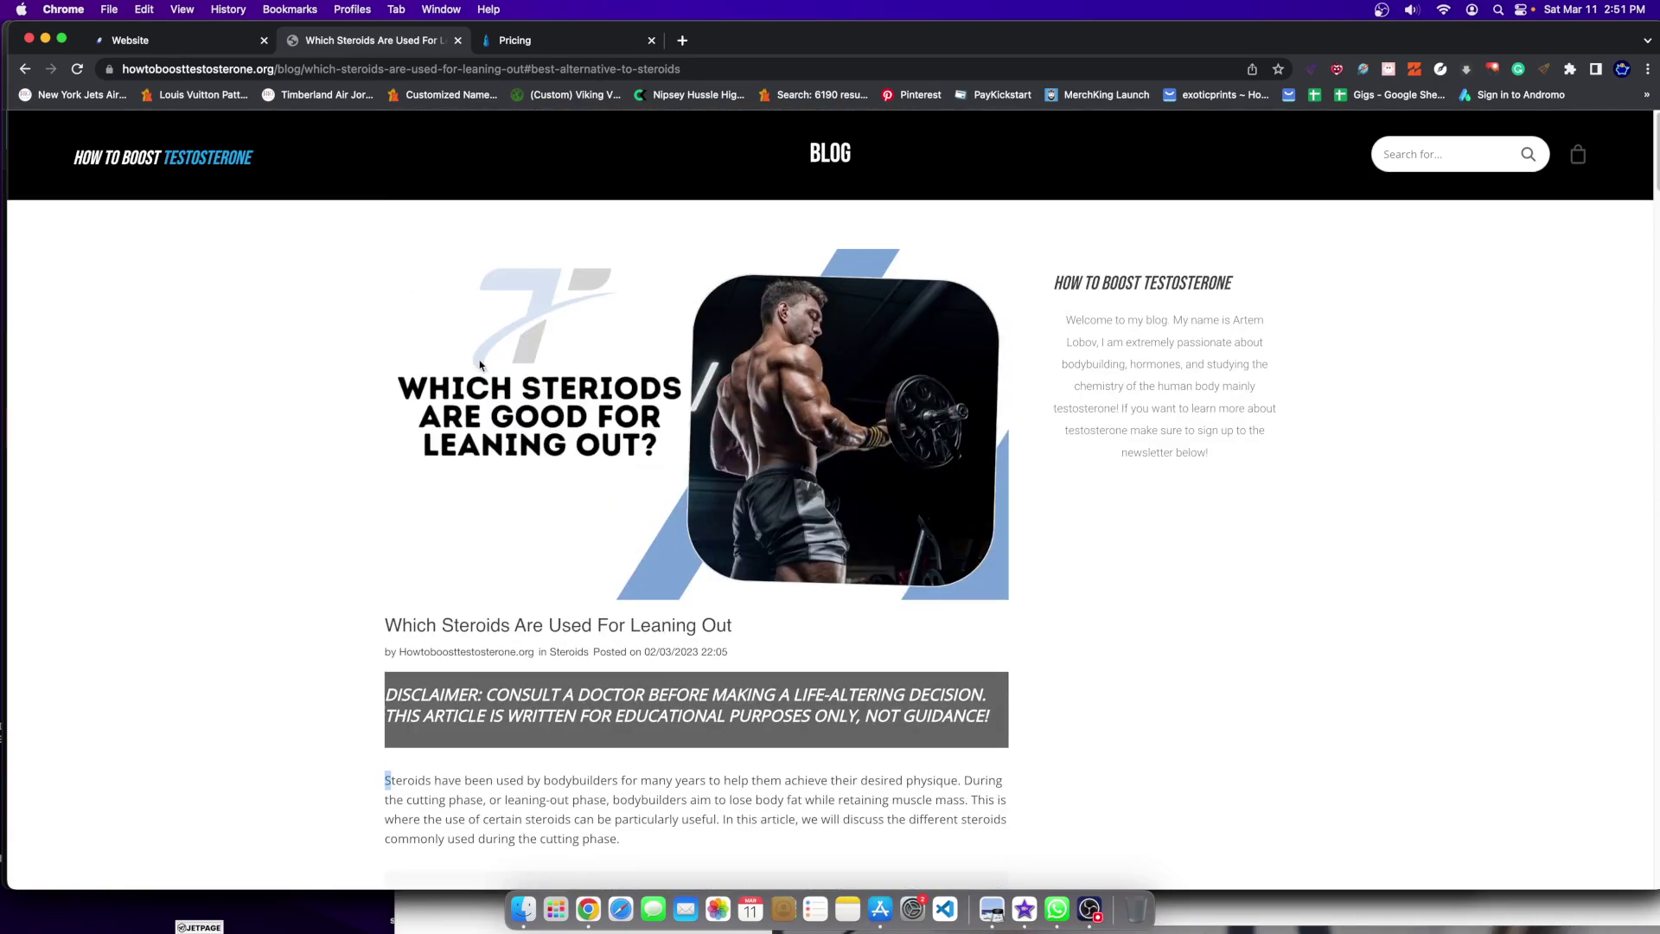
scroll(730, 398, down, 15)
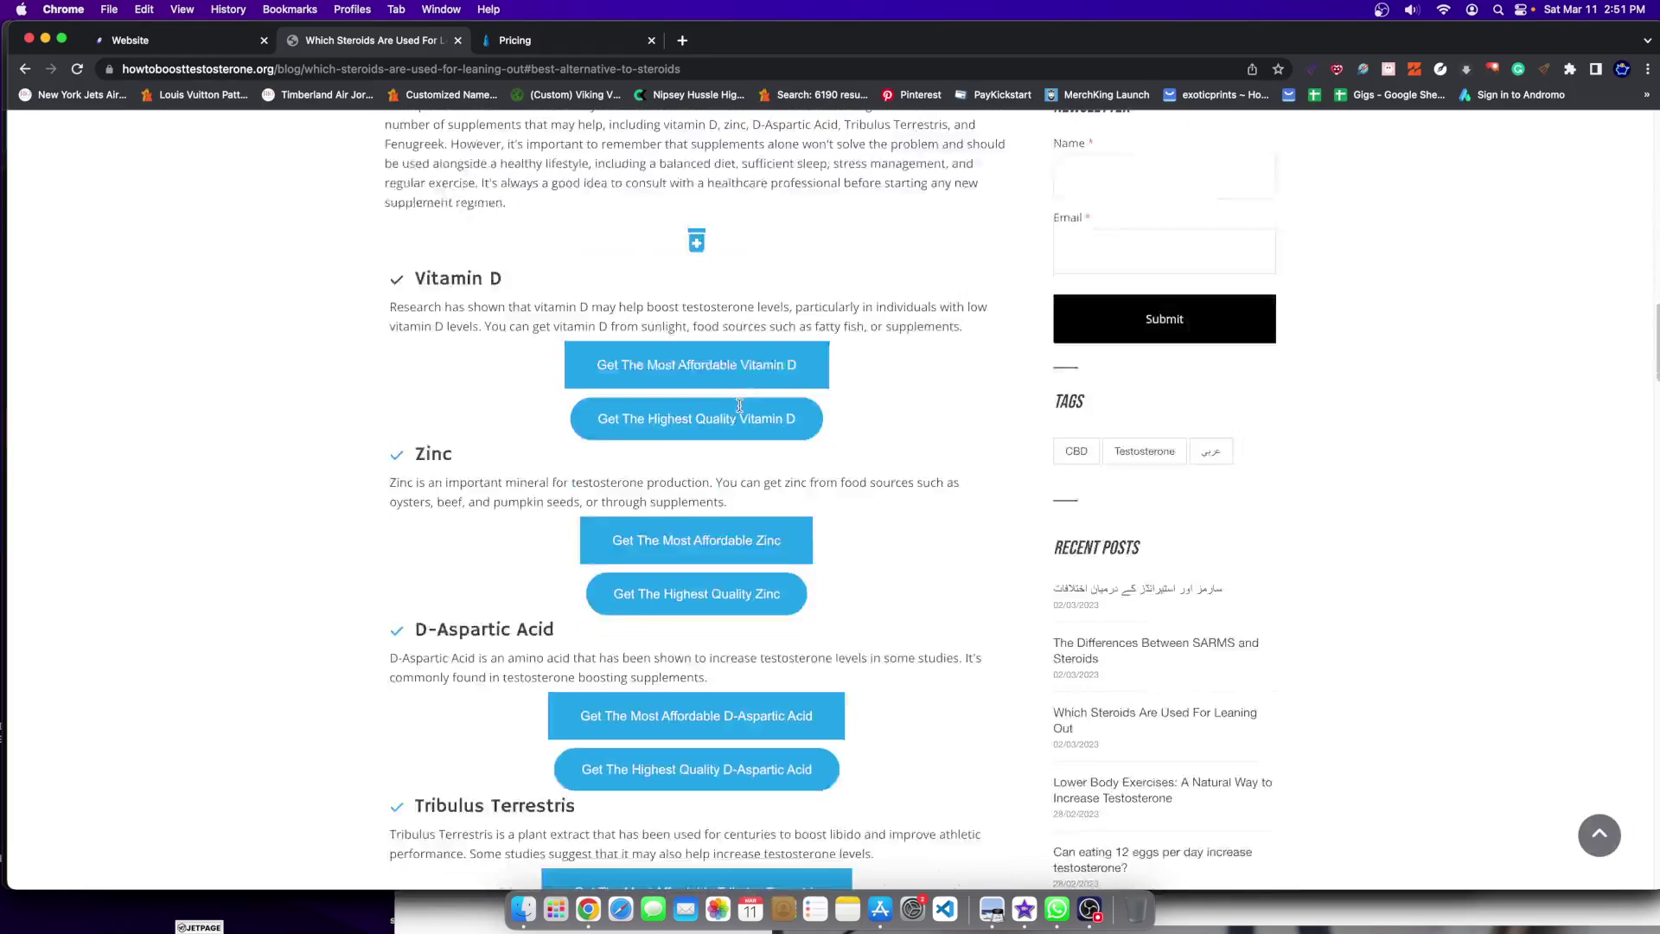
scroll(730, 399, up, 7)
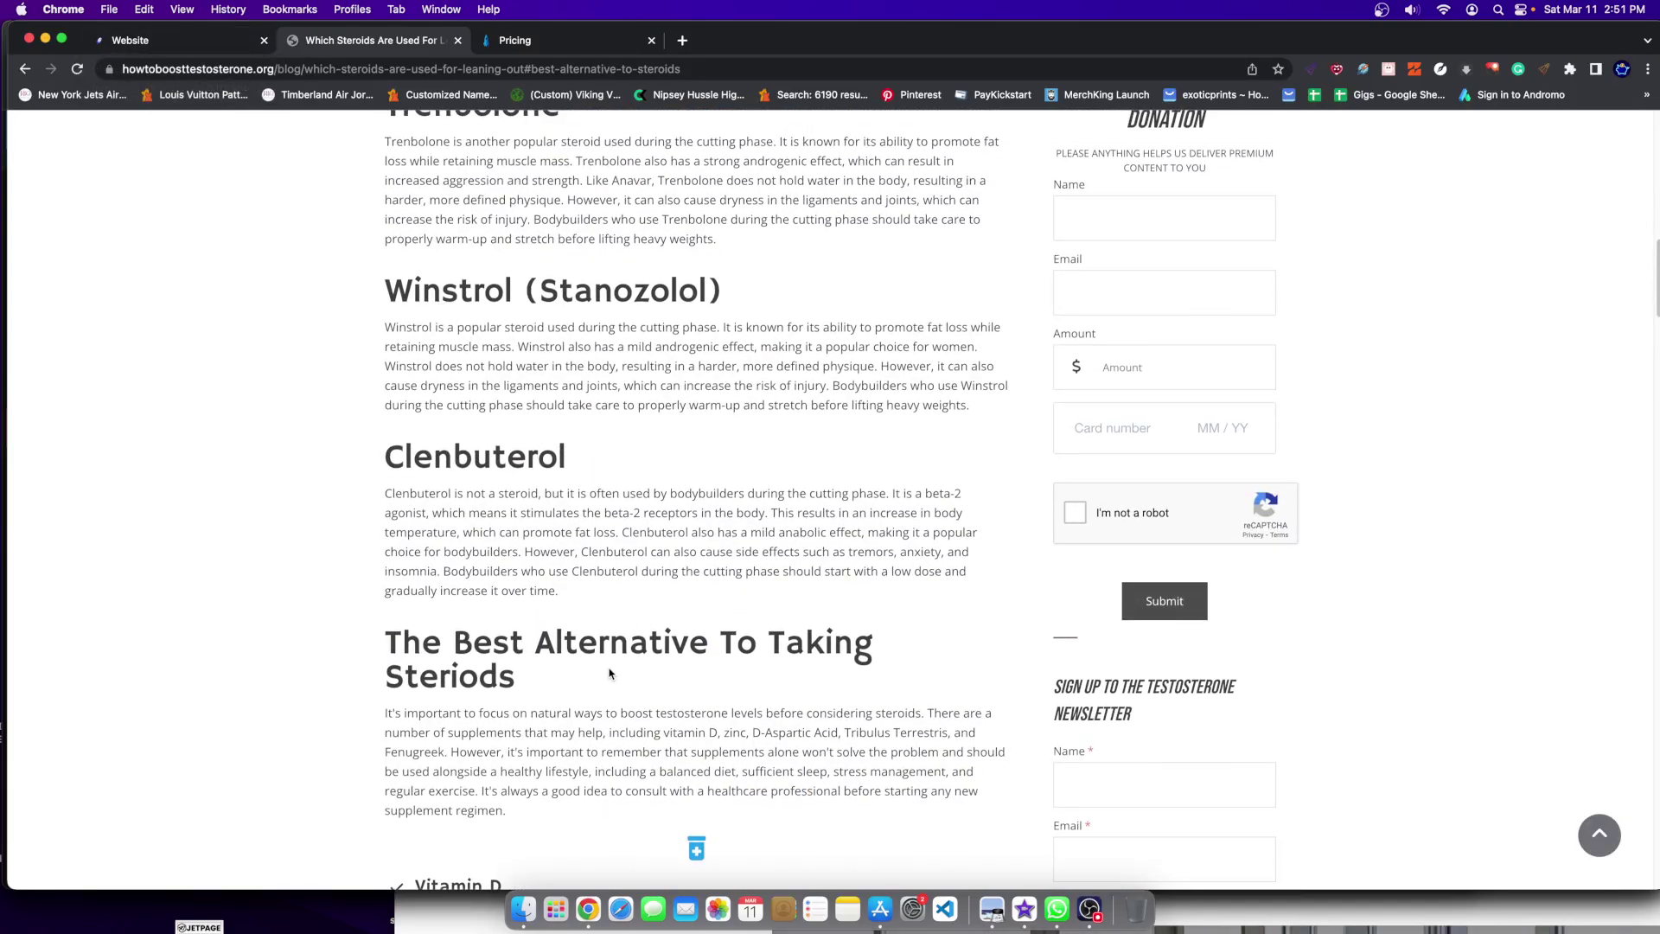
scroll(610, 673, down, 9)
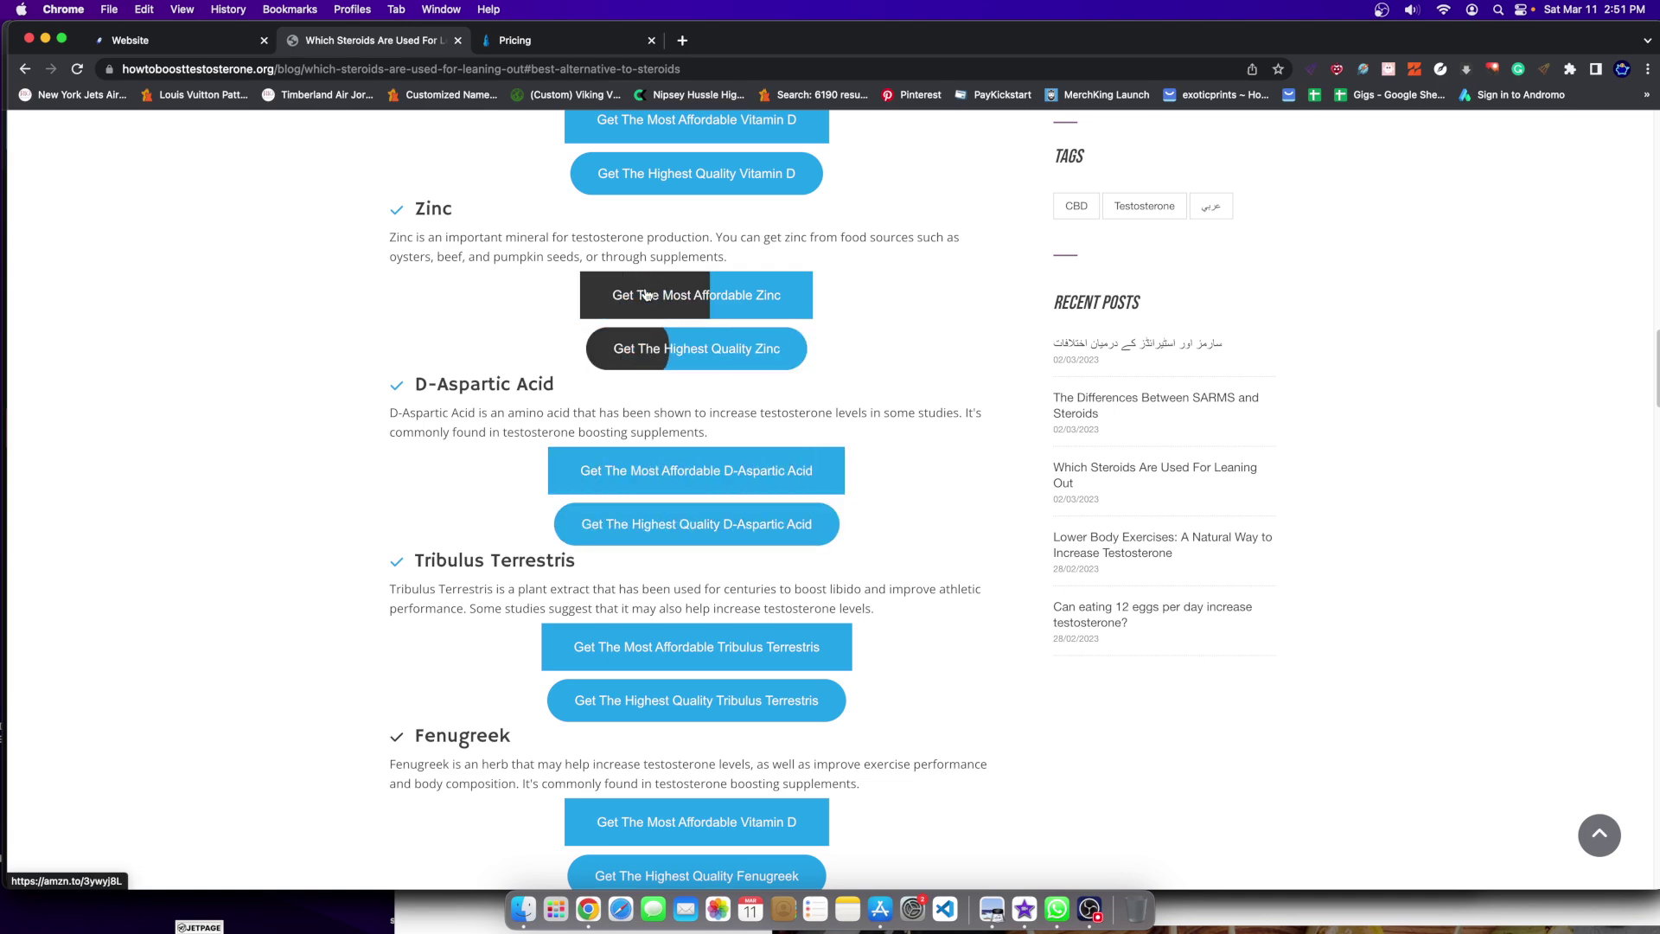
click(153, 39)
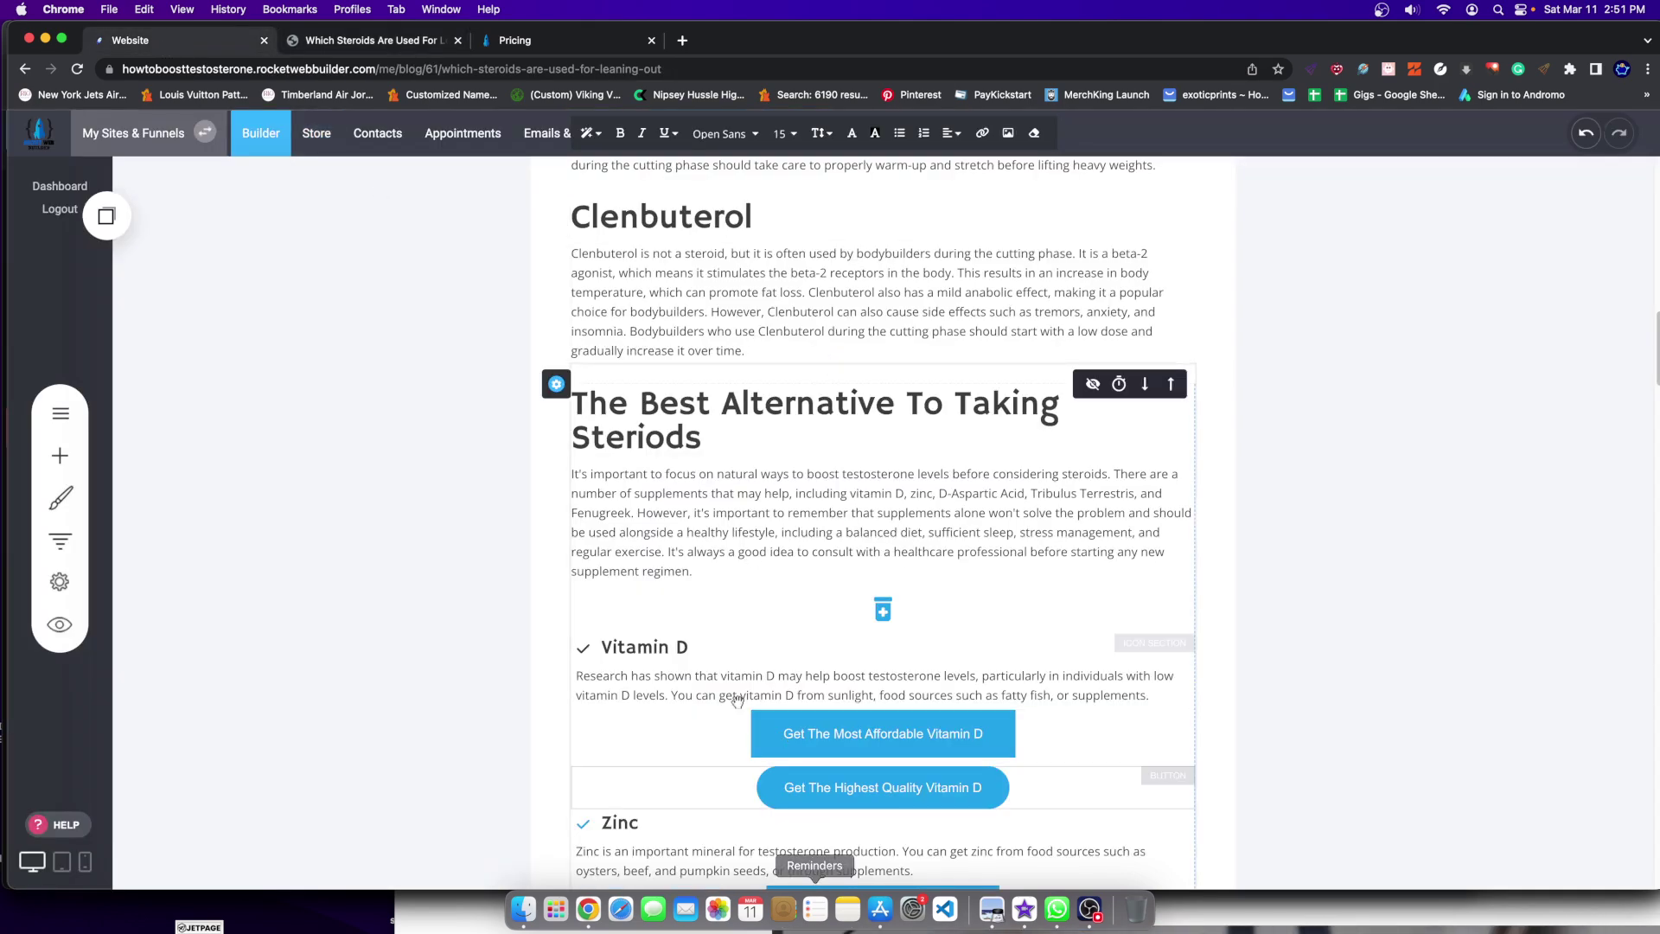
click(405, 43)
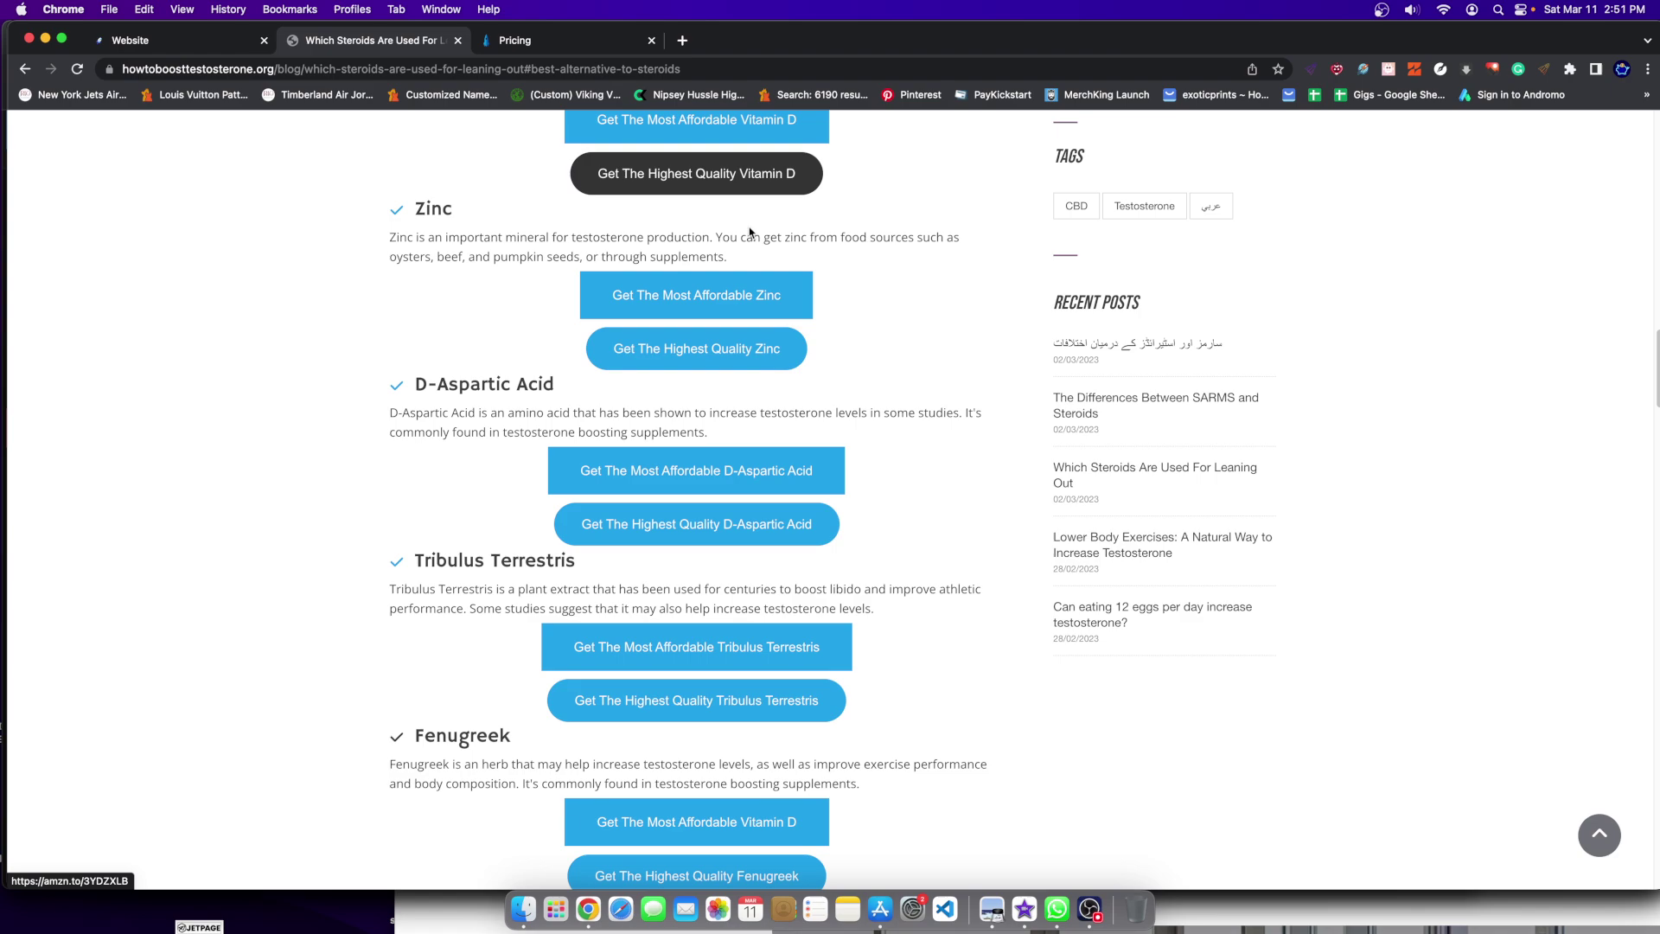
scroll(705, 436, up, 1)
scroll(705, 436, down, 6)
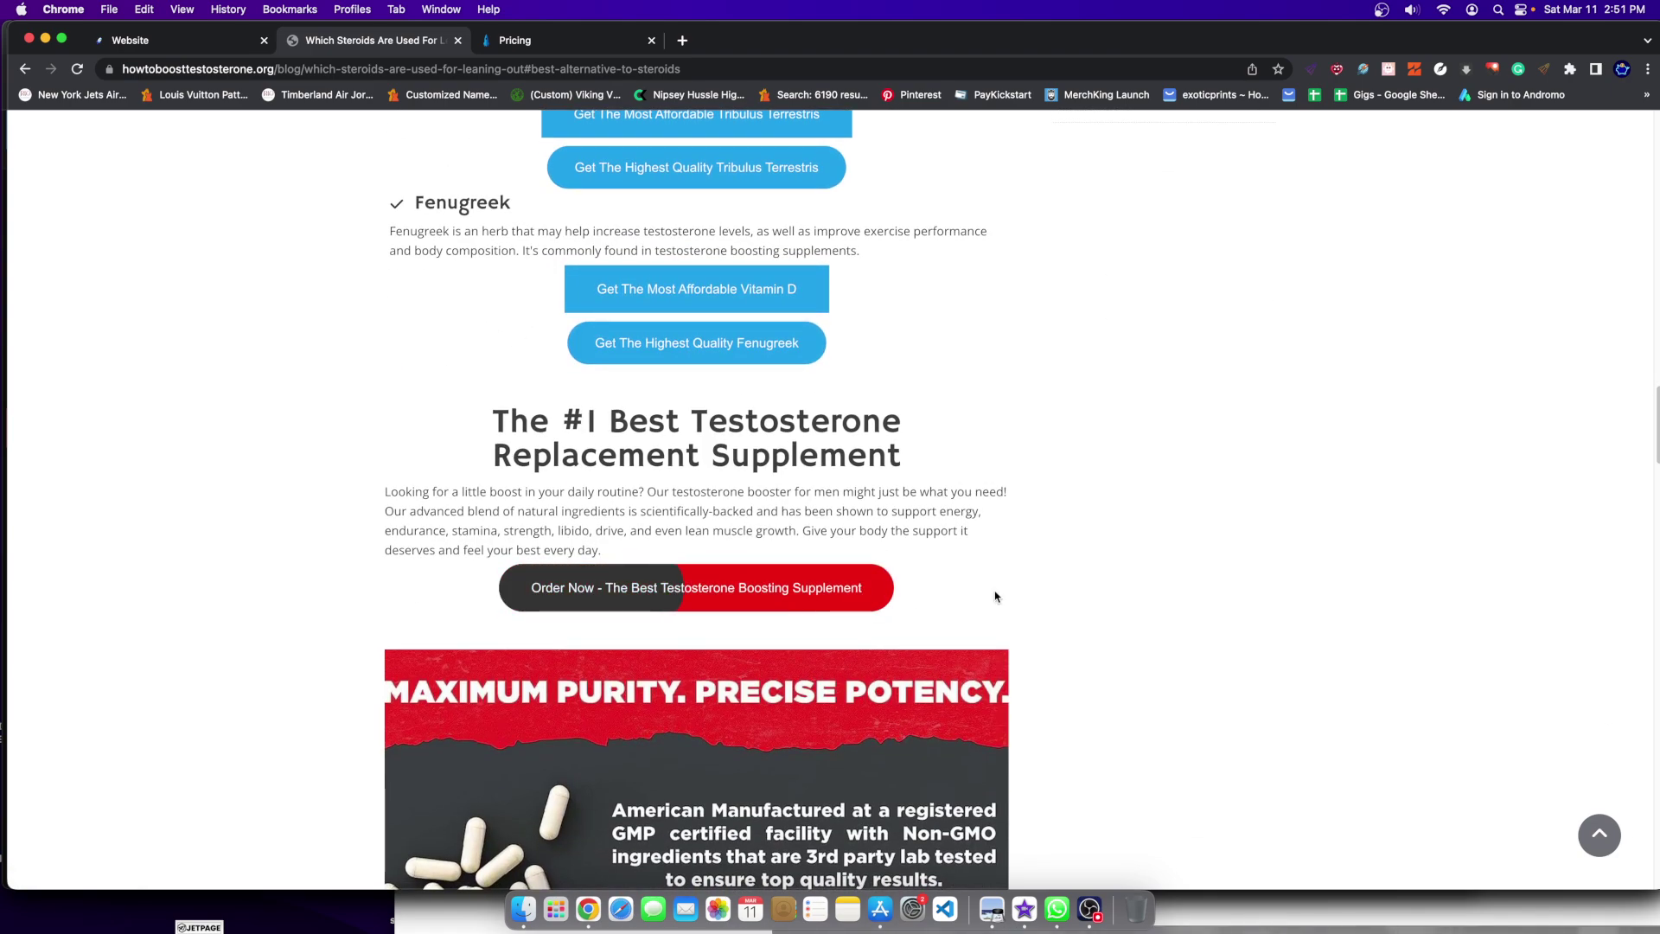
click(210, 40)
scroll(1072, 389, down, 4)
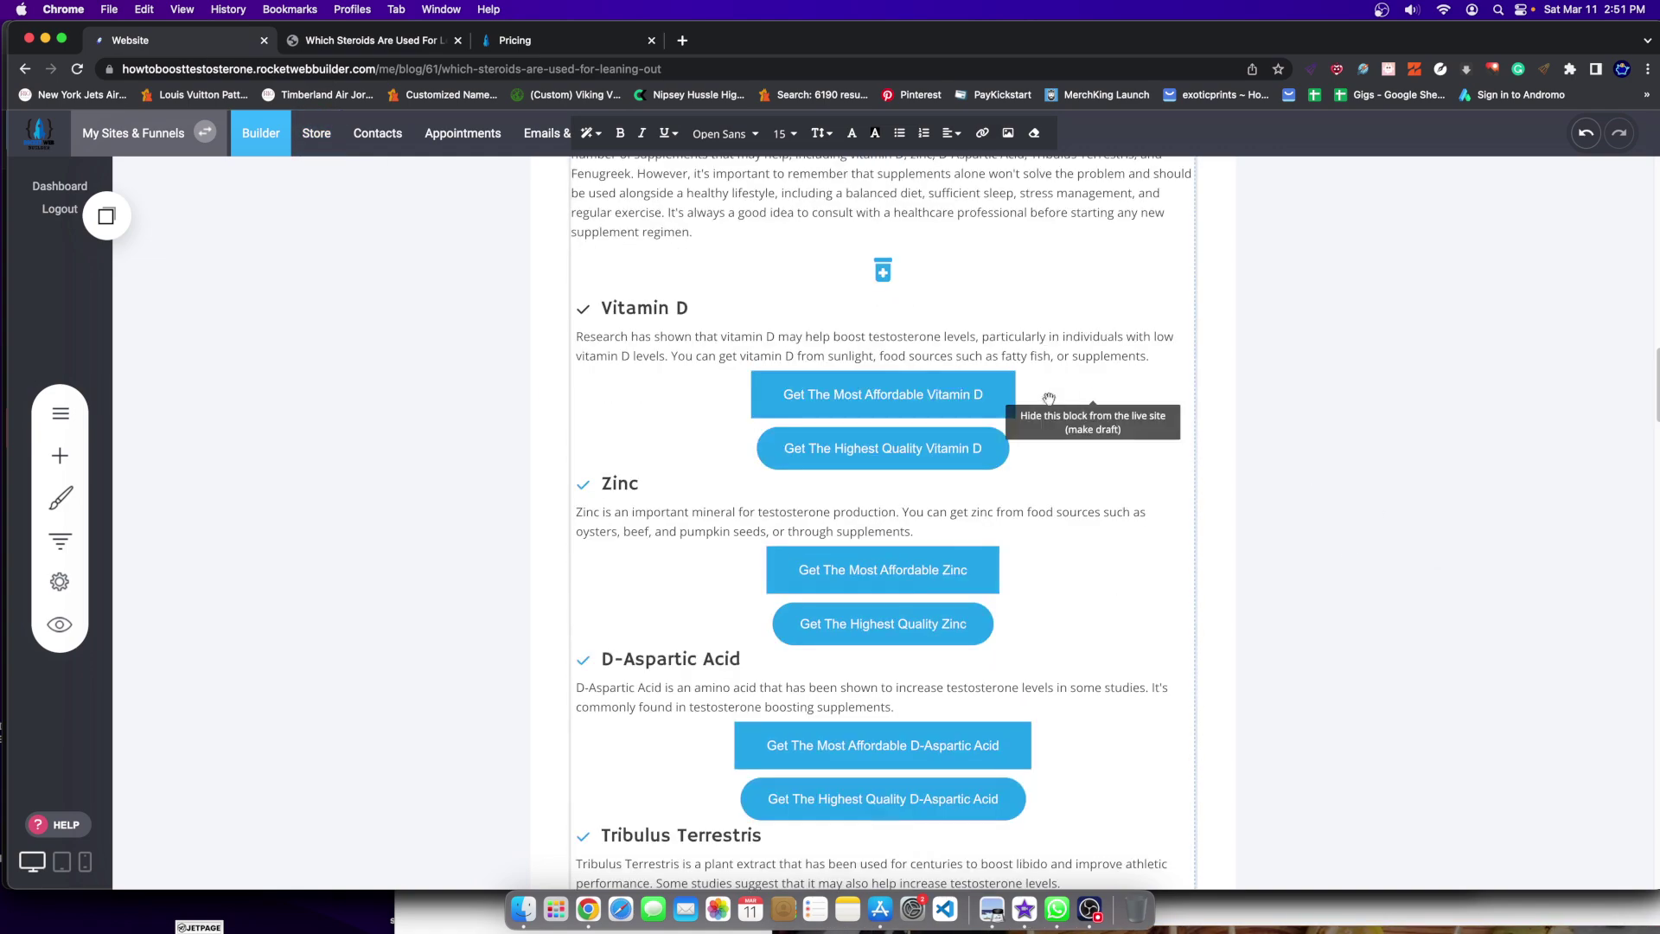
click(393, 41)
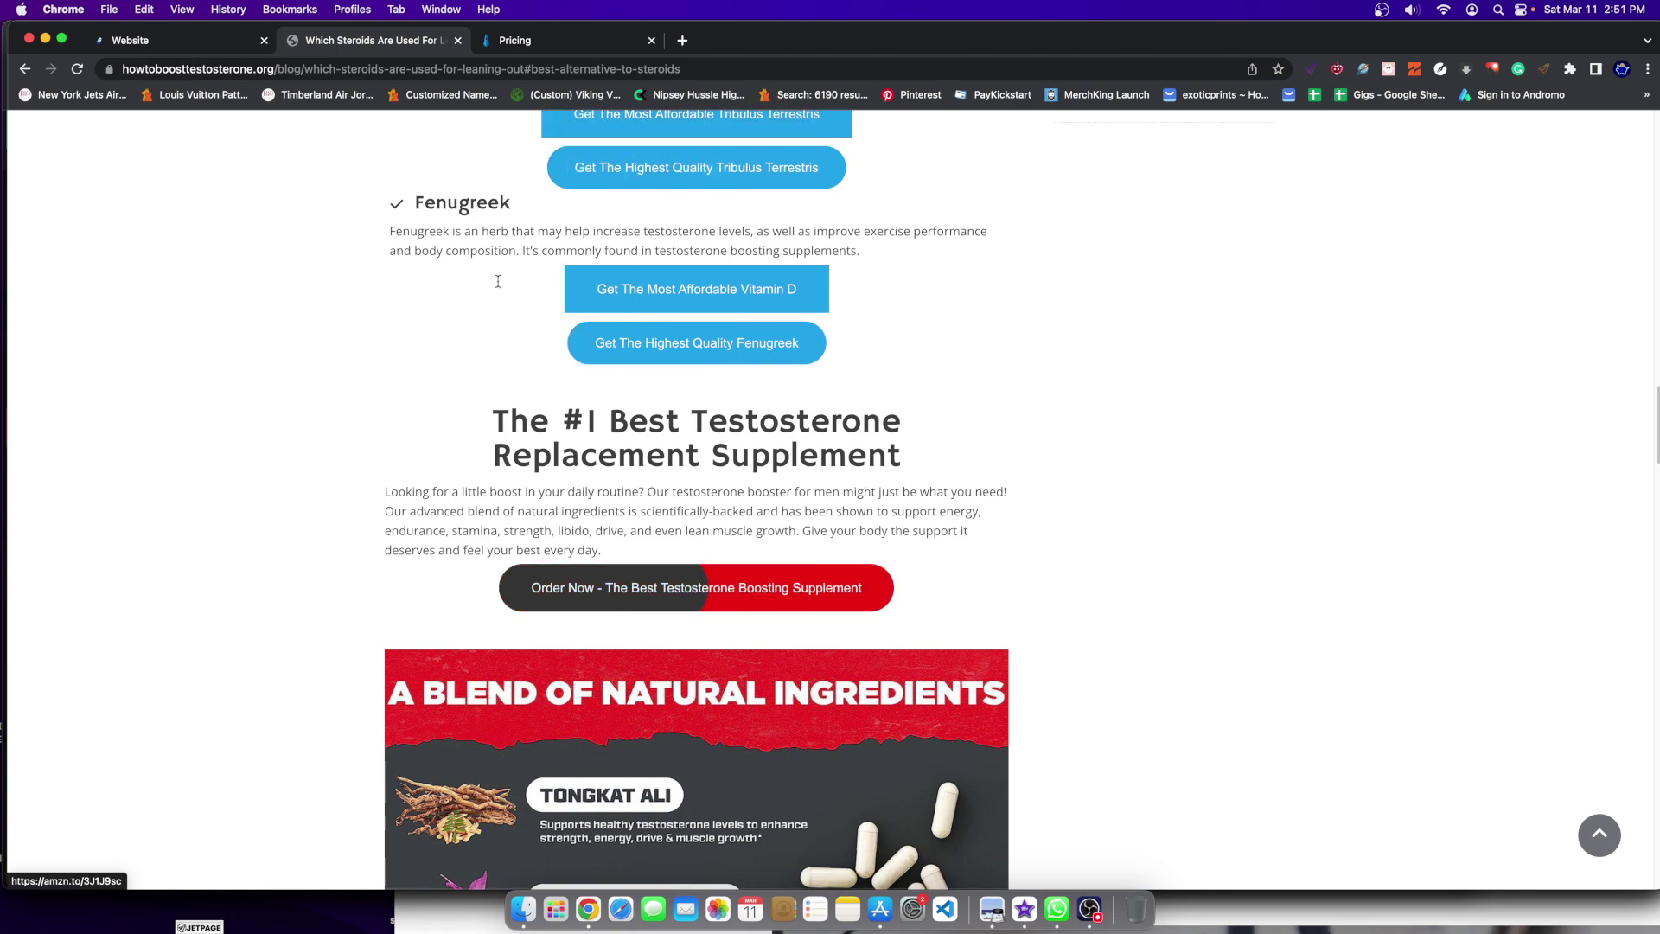
key(ctrl+shift+Tab)
Step: Browse the widget list without adding anything
scroll(799, 533, down, 10)
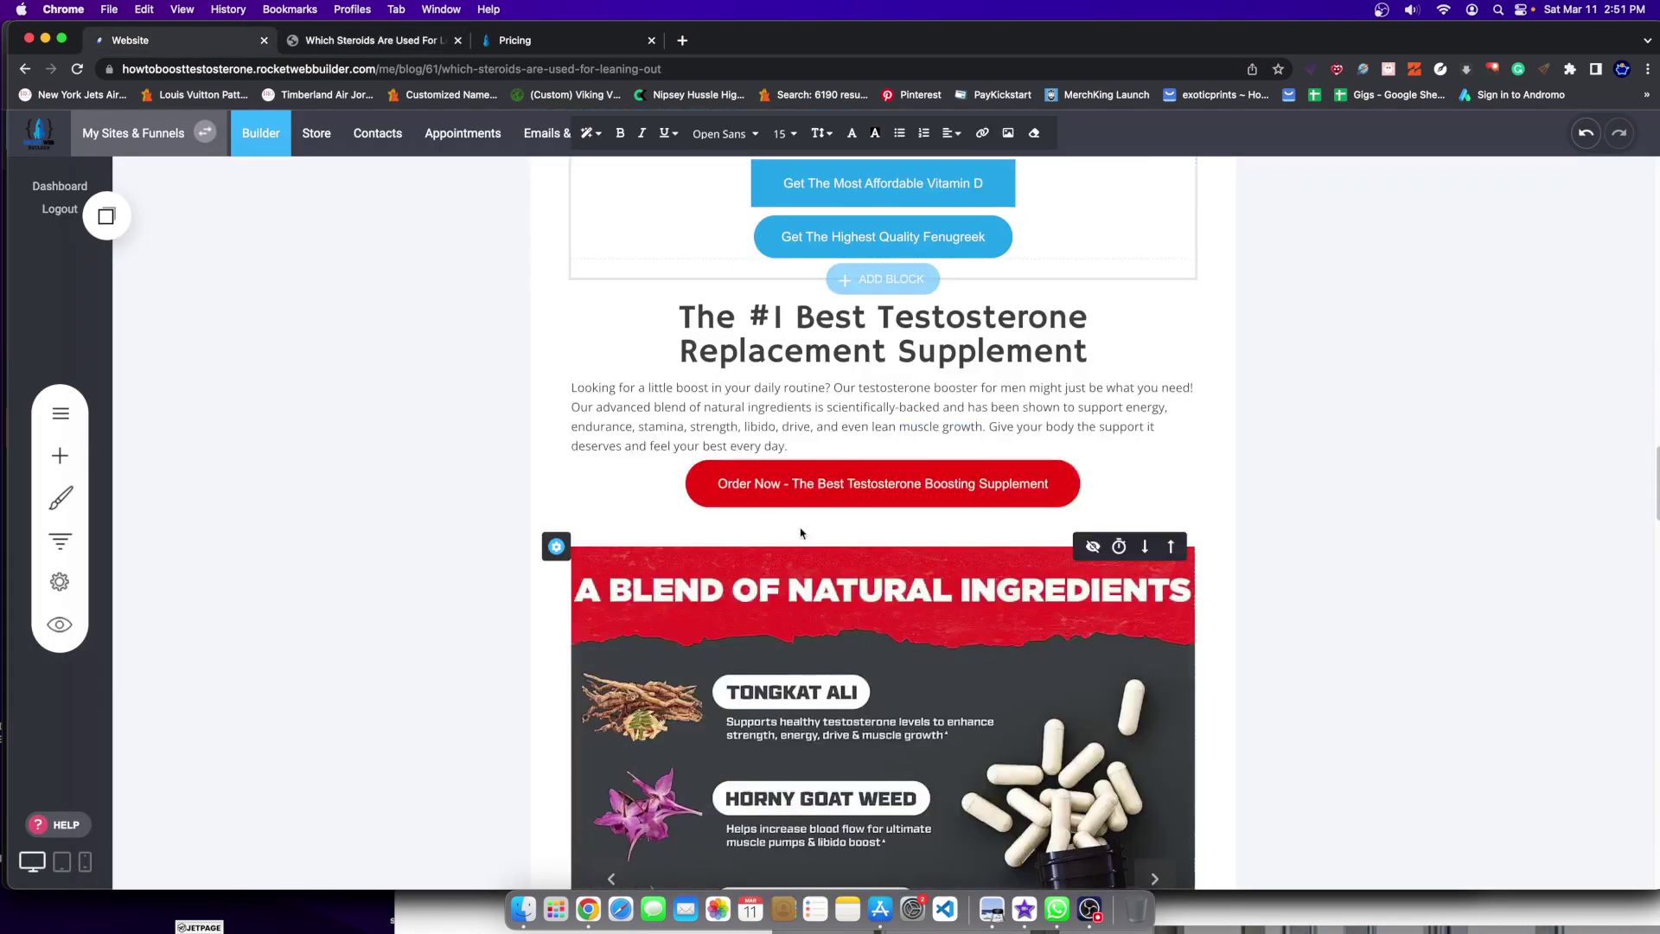
click(59, 456)
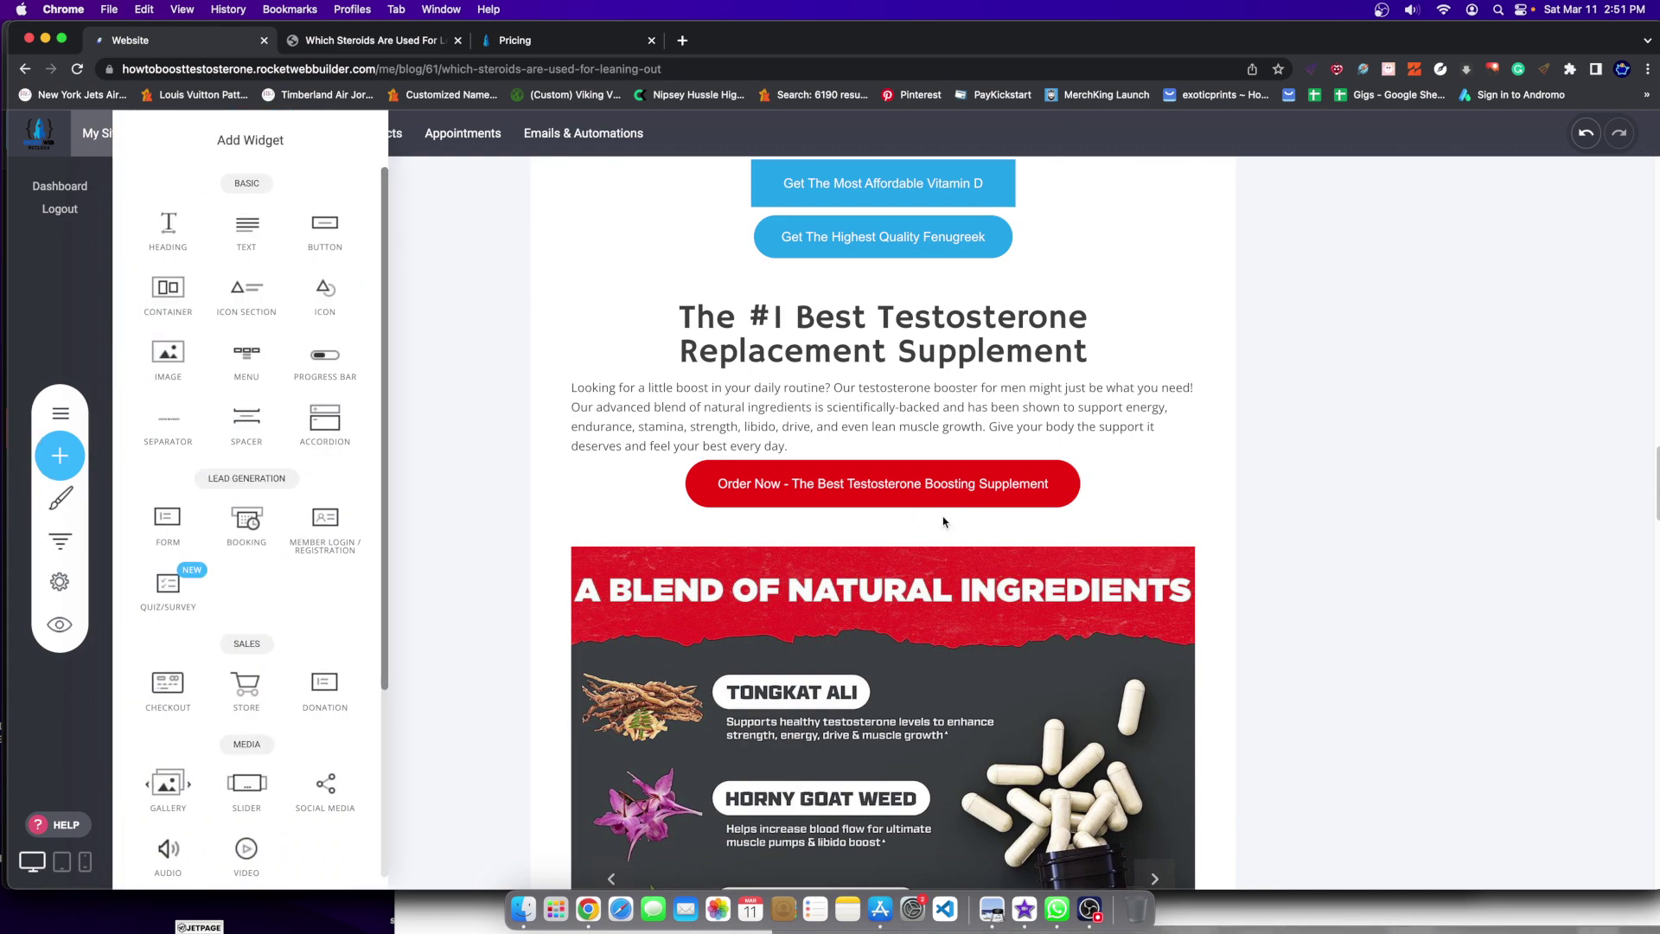
click(863, 520)
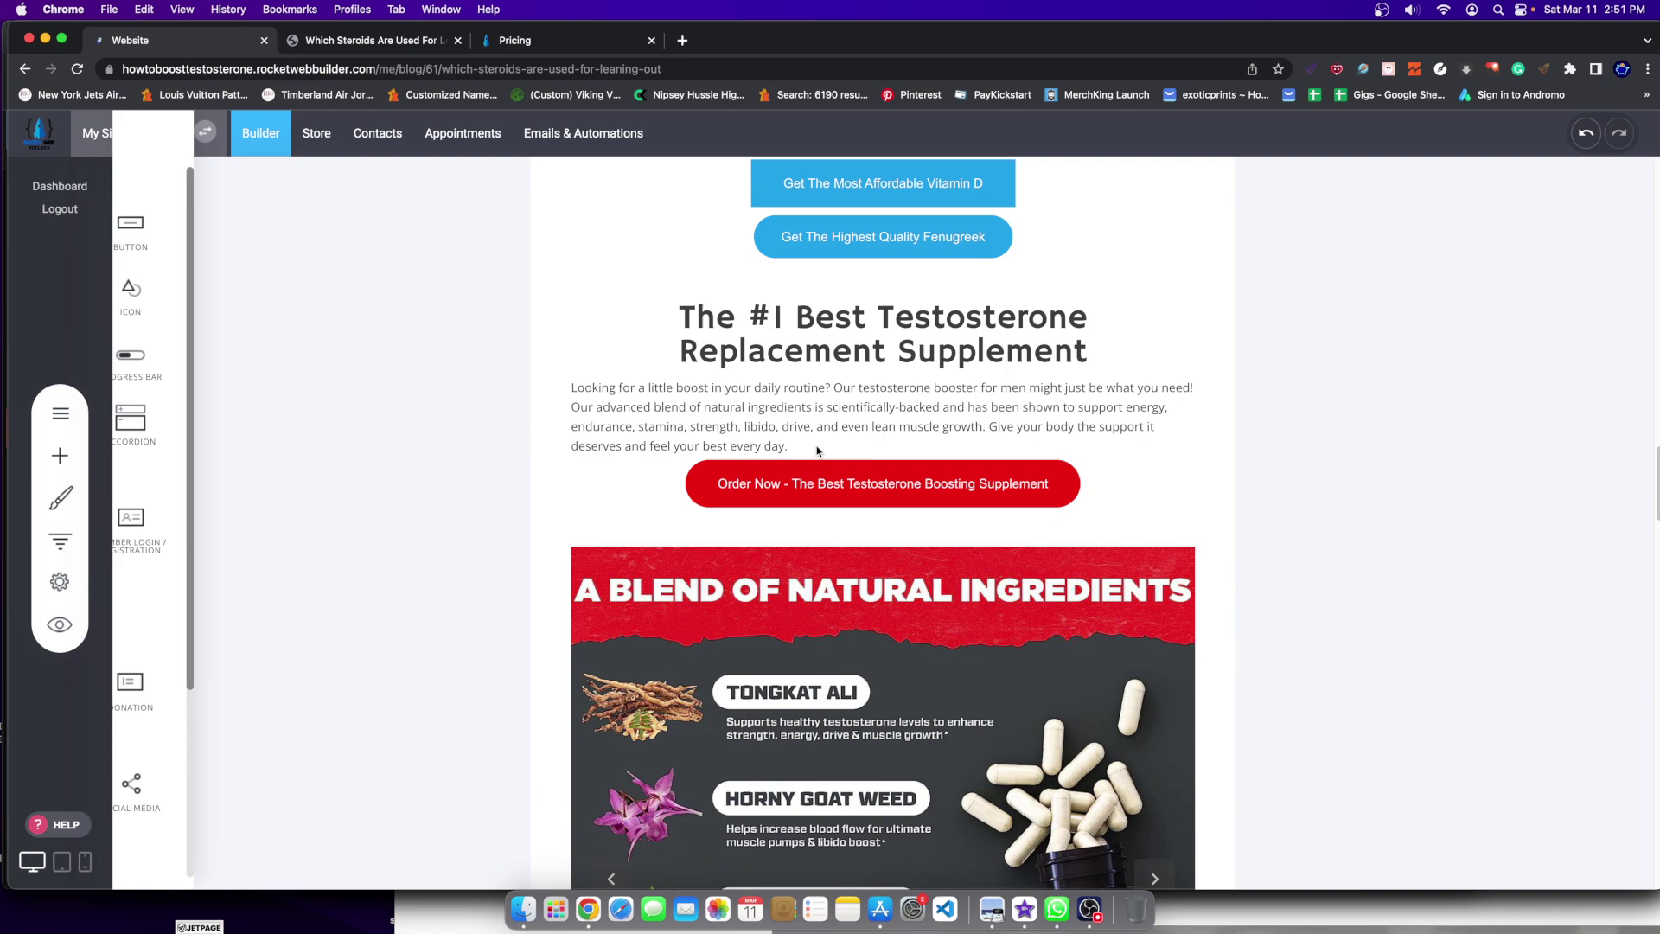
Step: Add a shopping-cart icon, found by searching 'cart', to the Order Now button
click(745, 491)
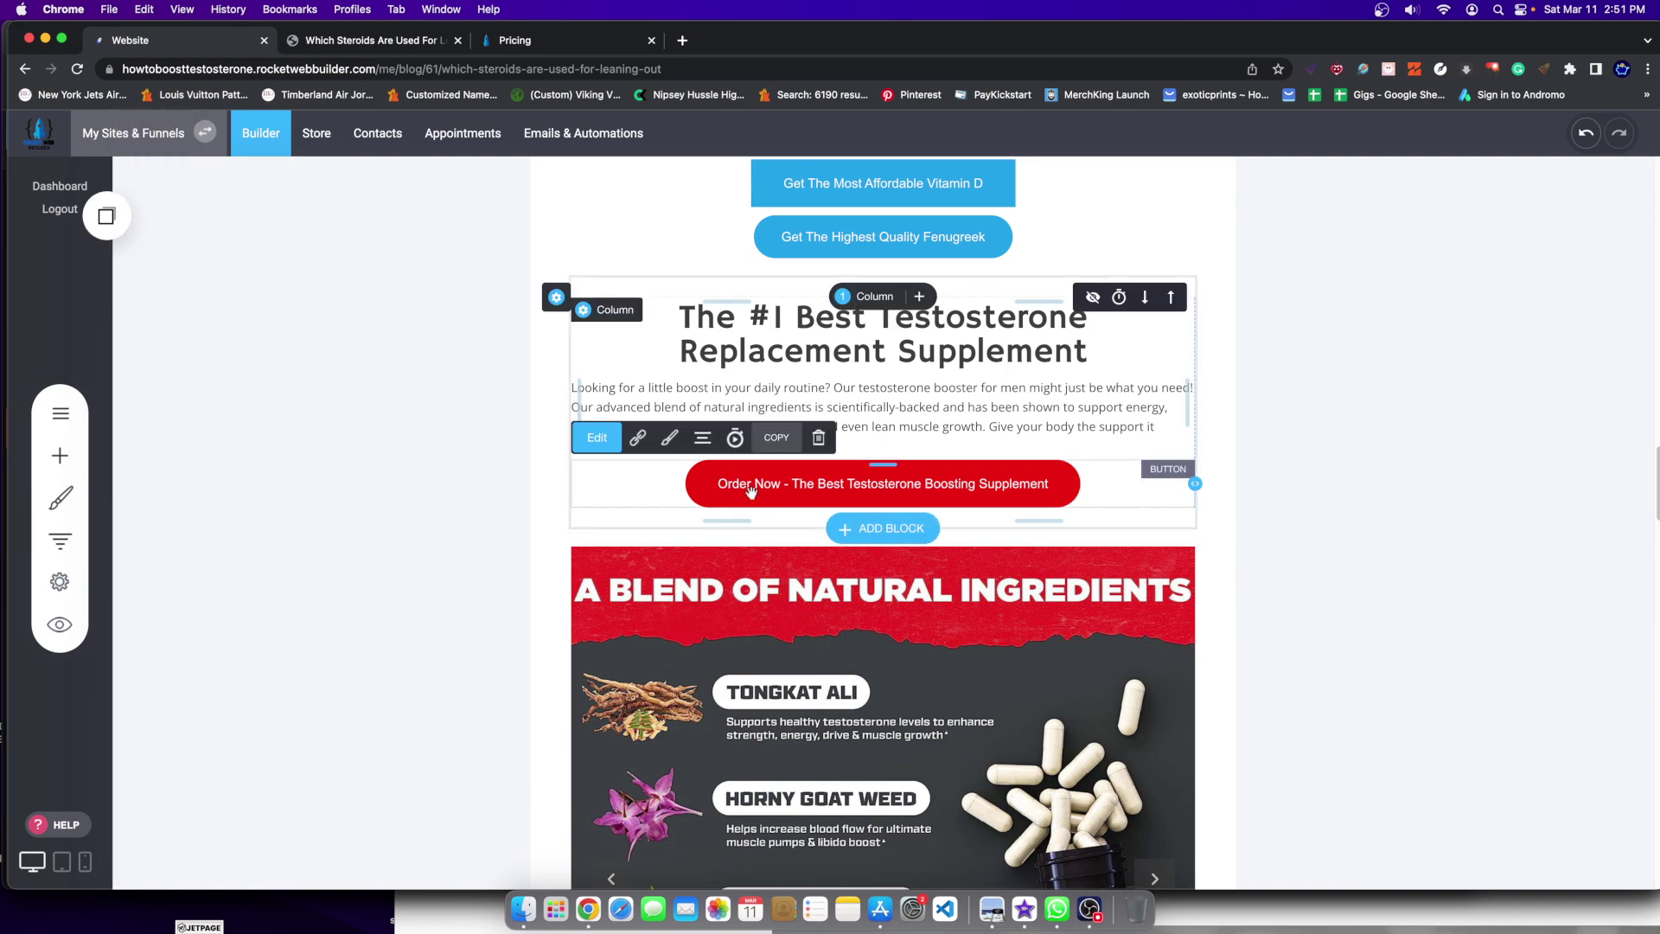
click(669, 438)
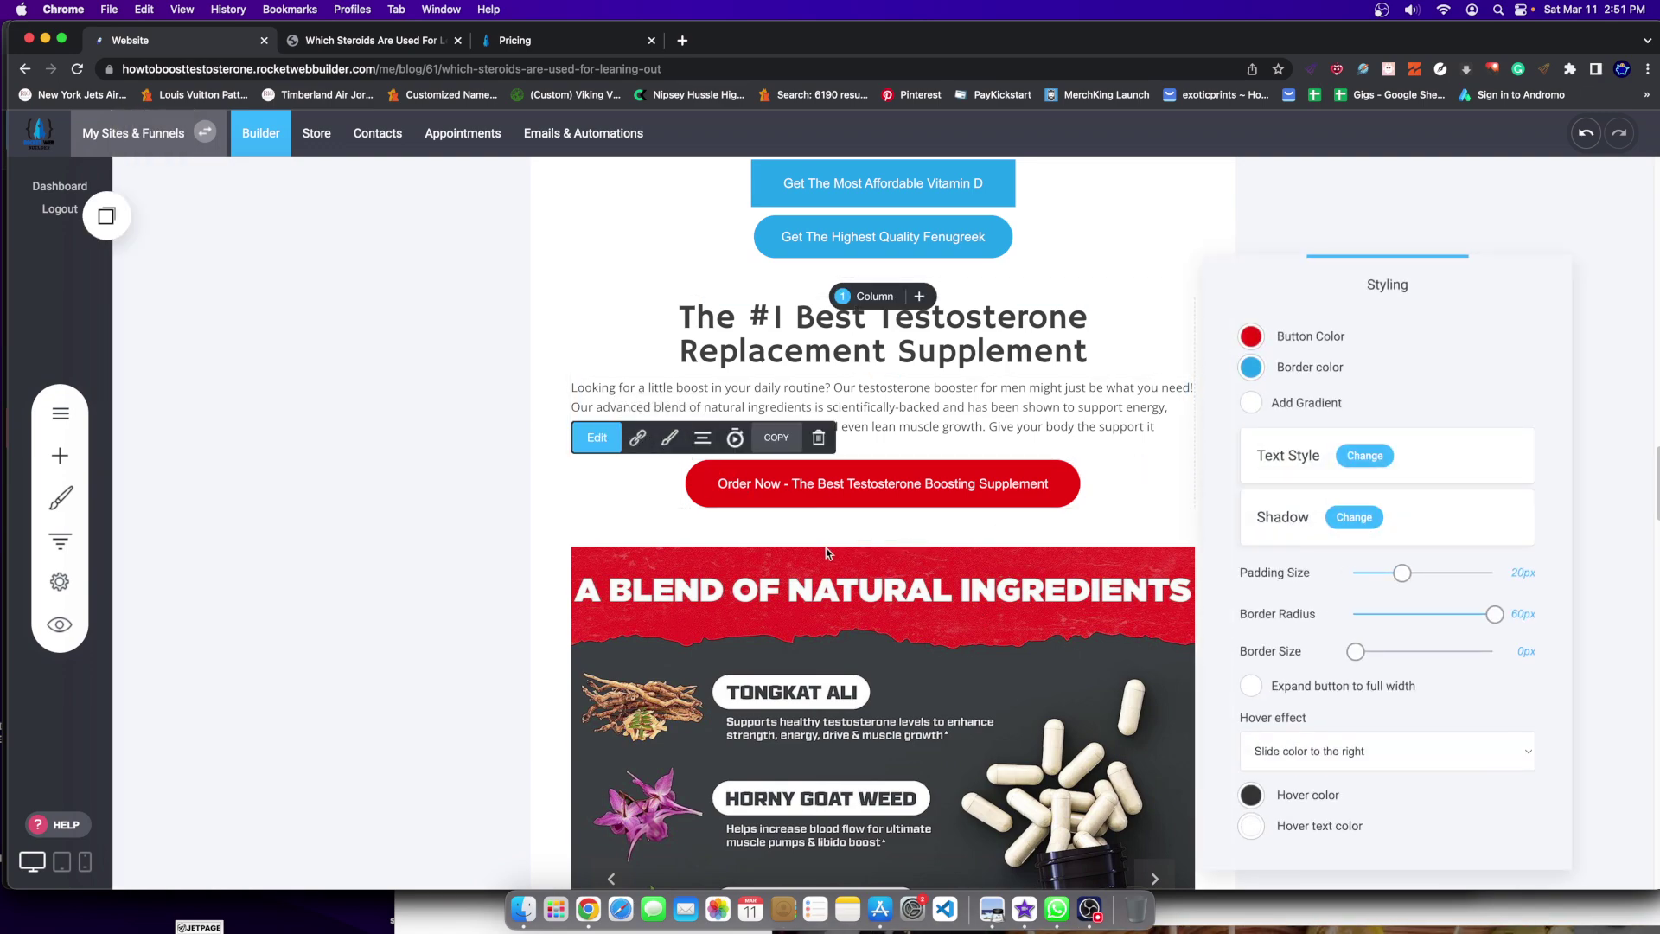
click(597, 437)
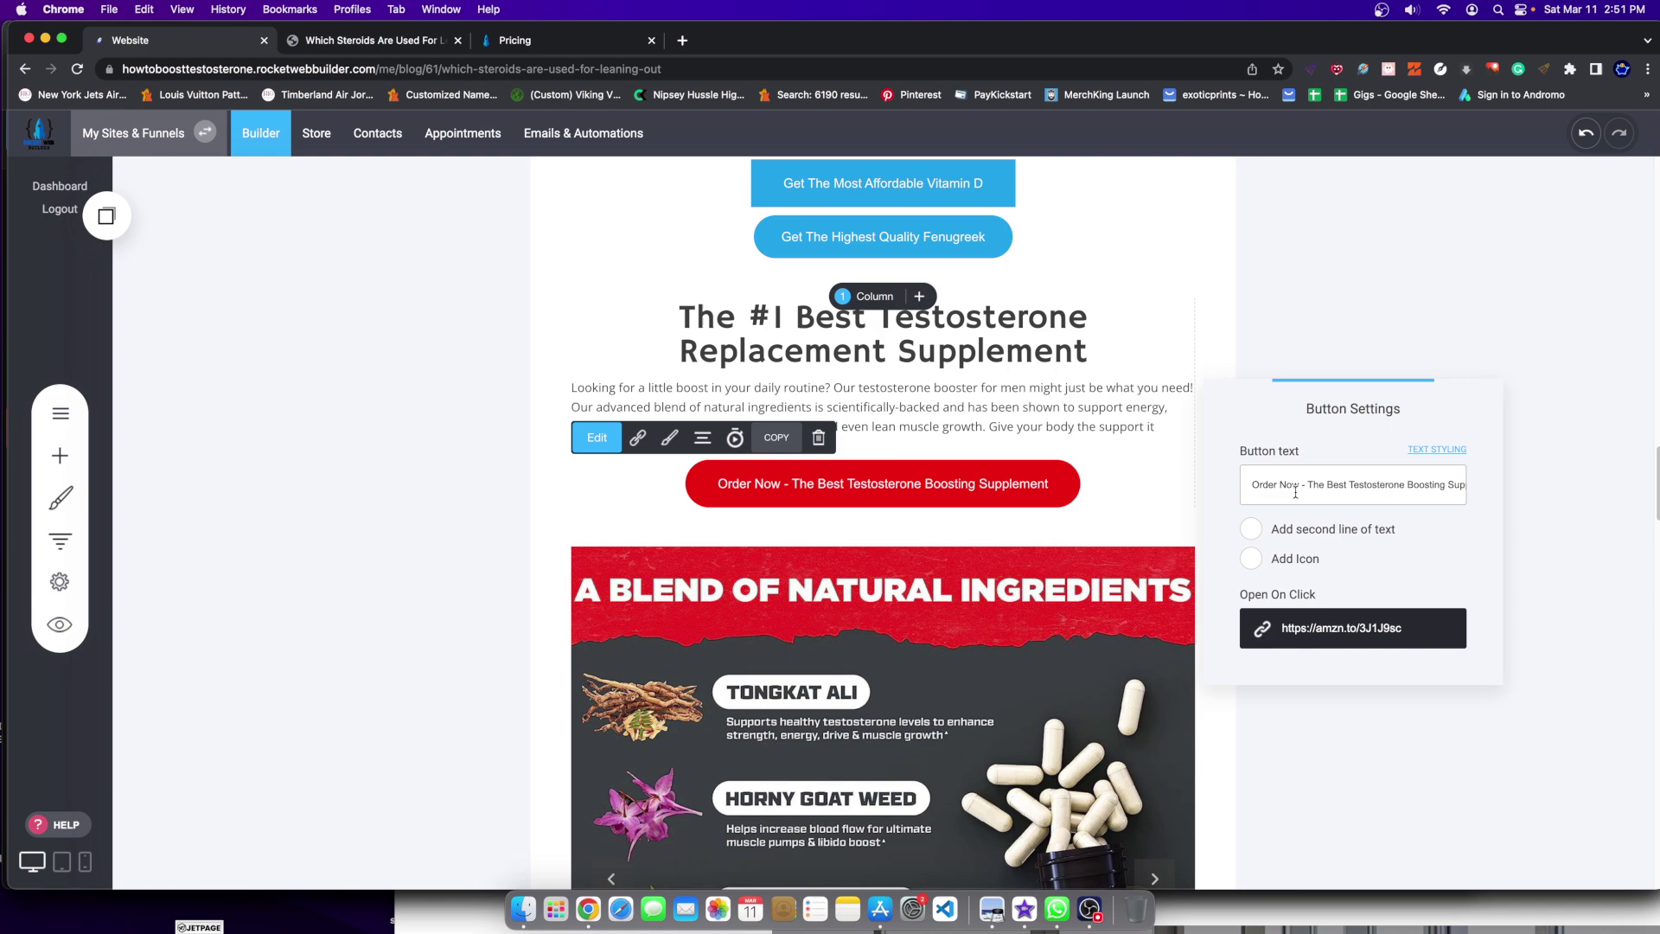
click(1296, 569)
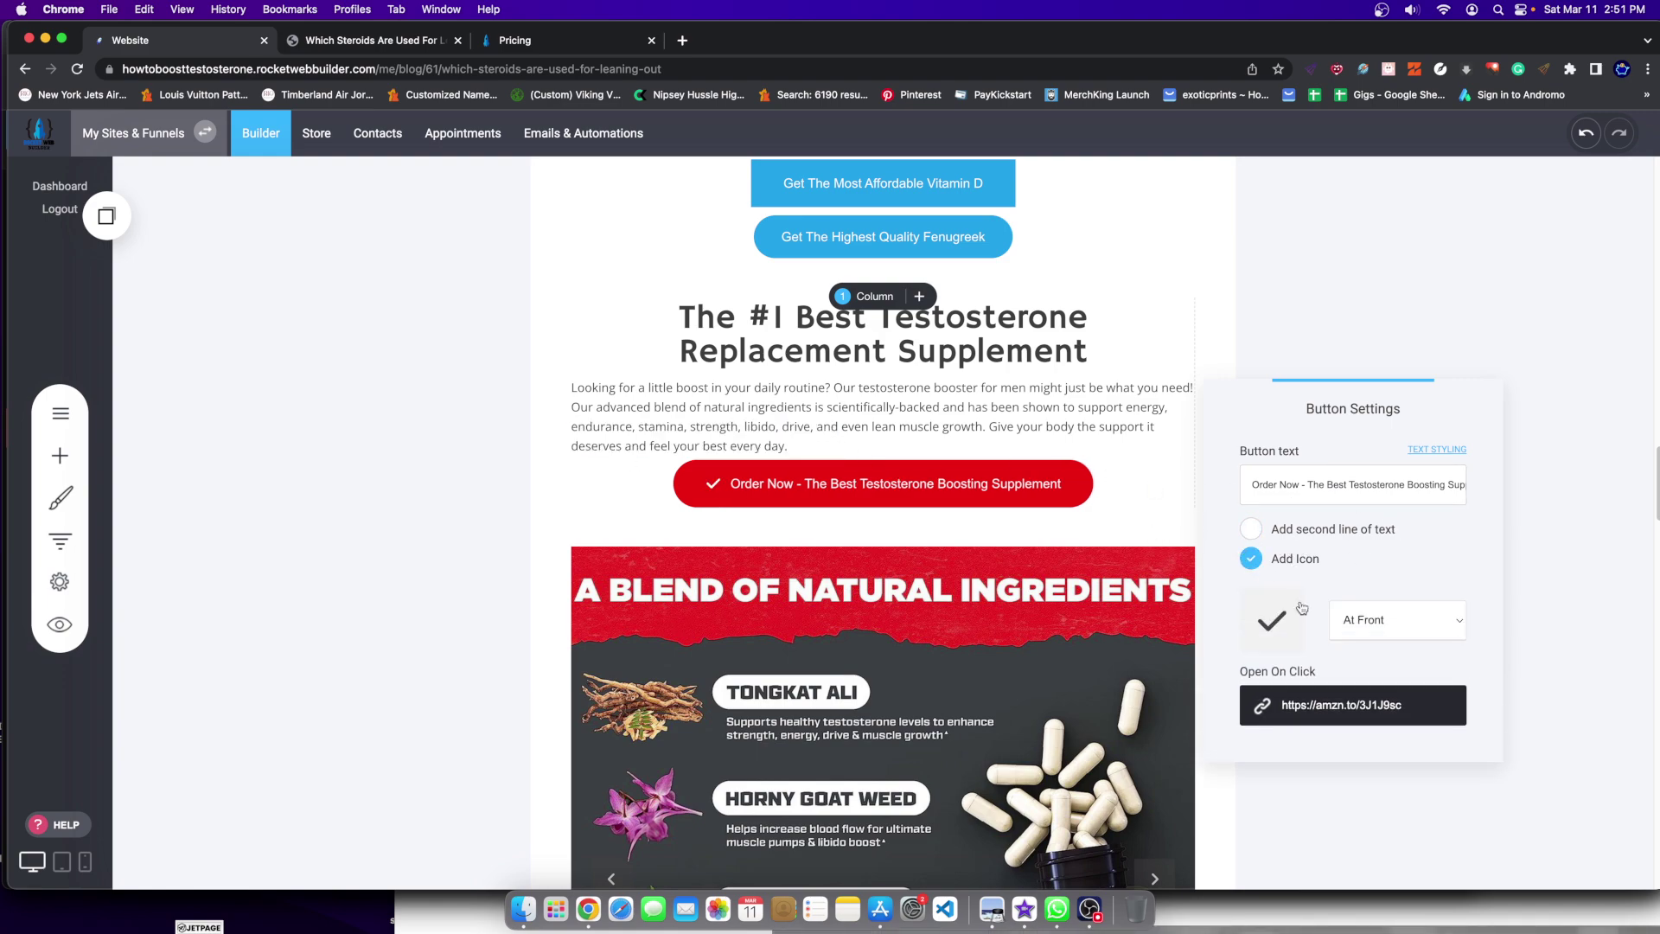
click(1293, 624)
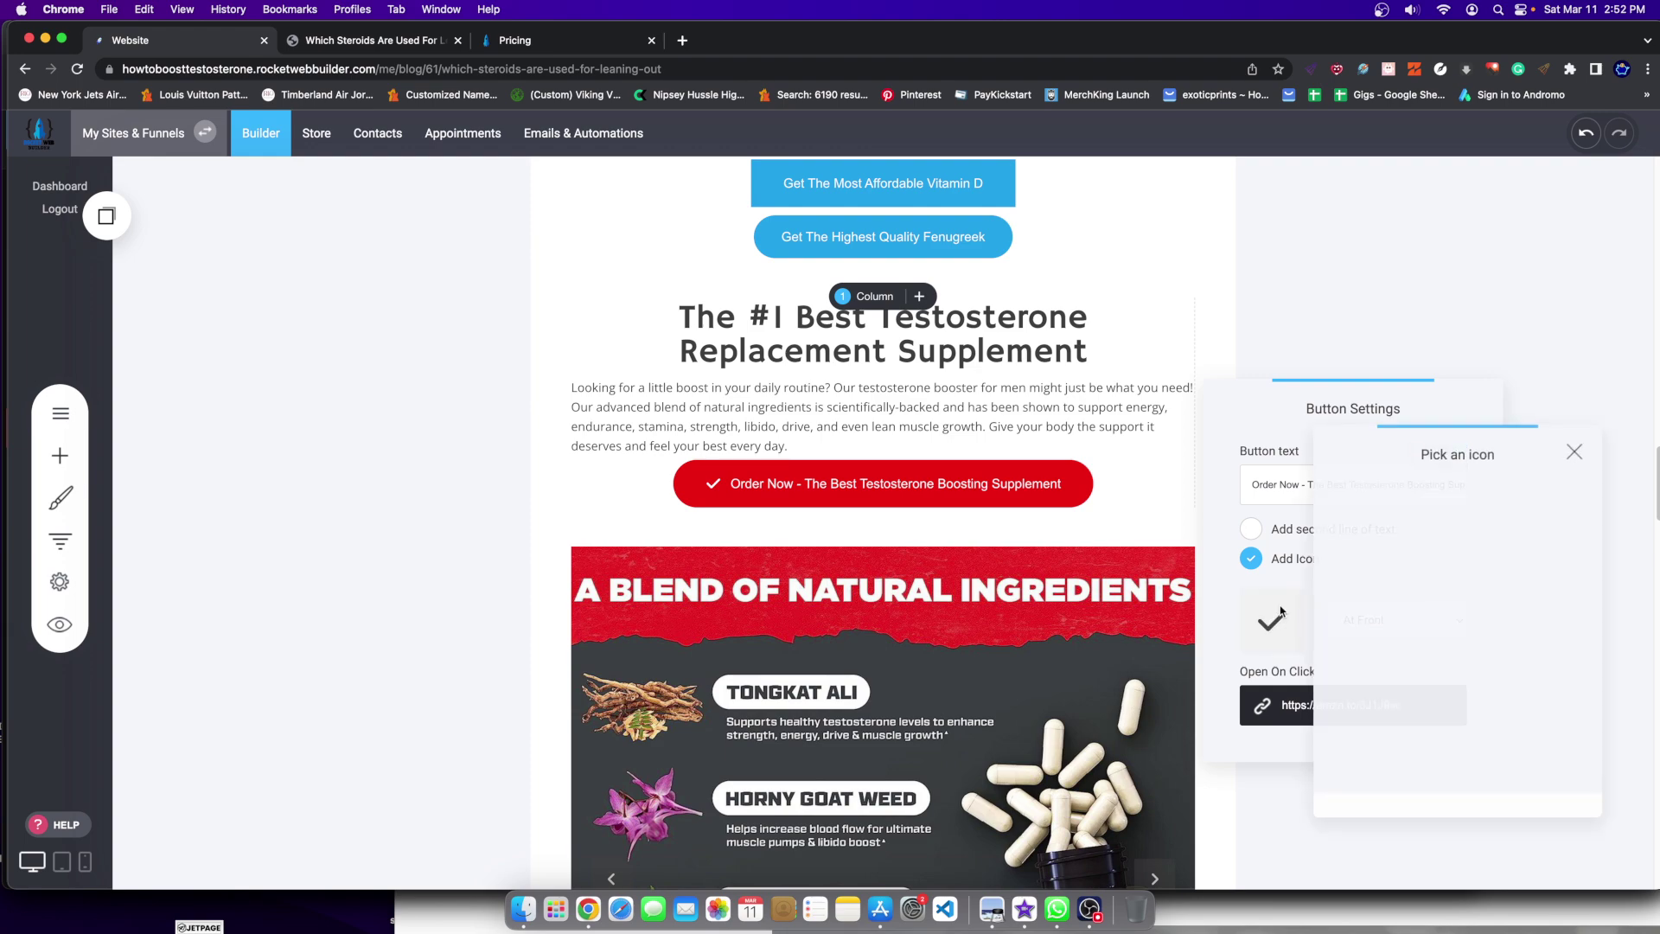
text(cart)
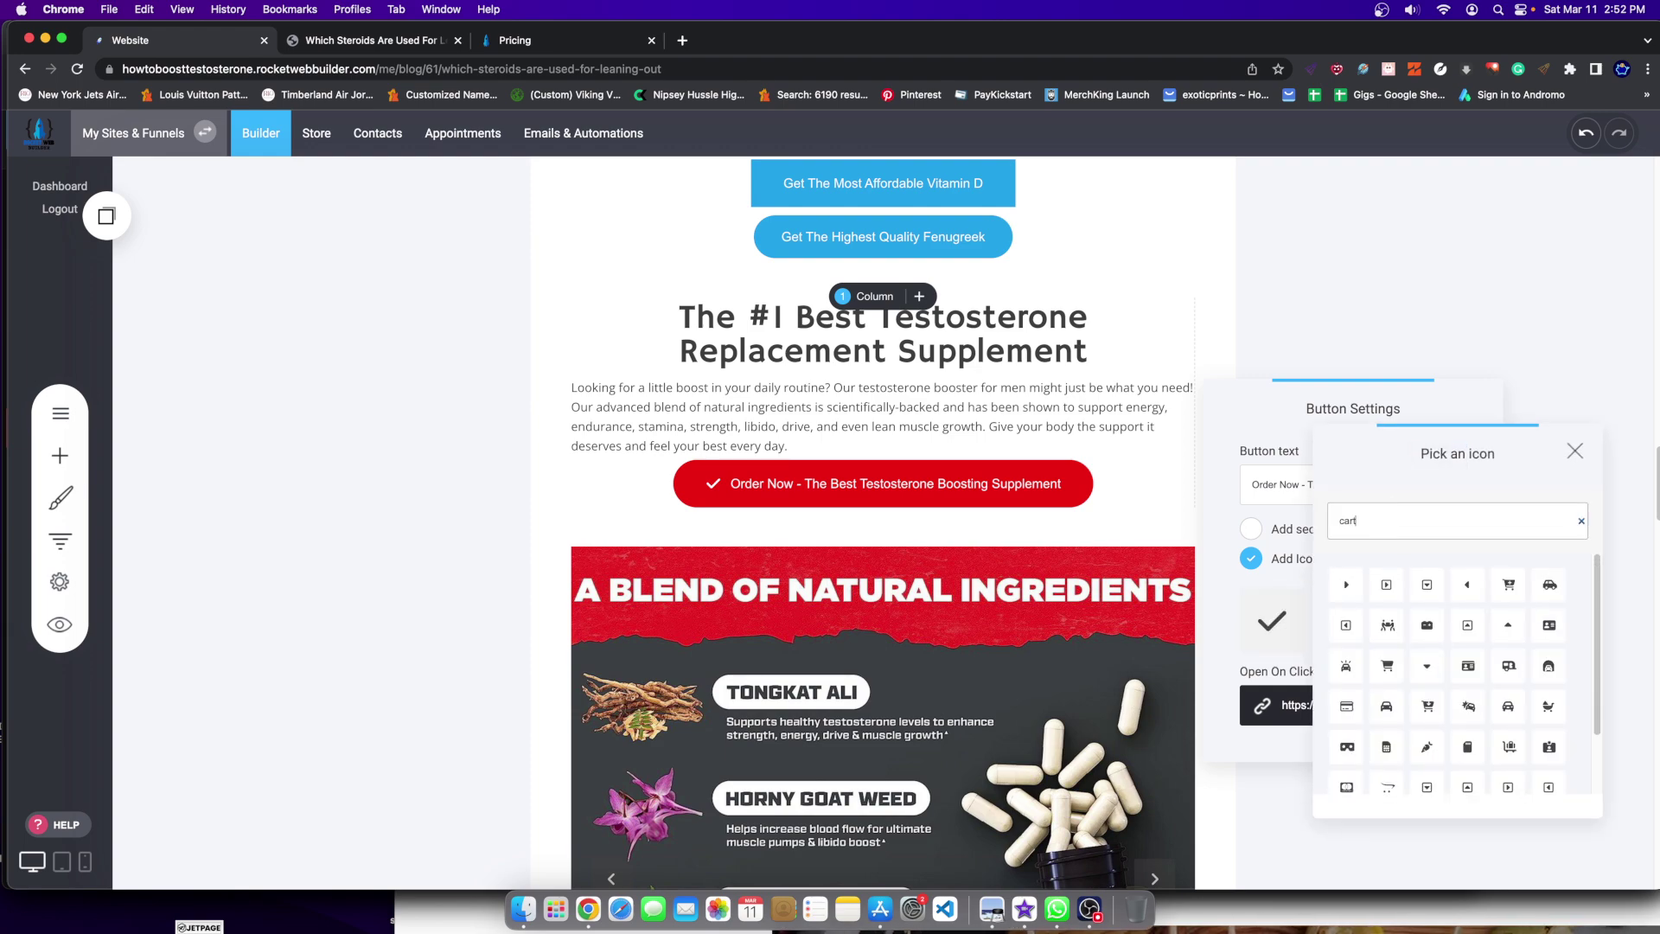
click(1388, 594)
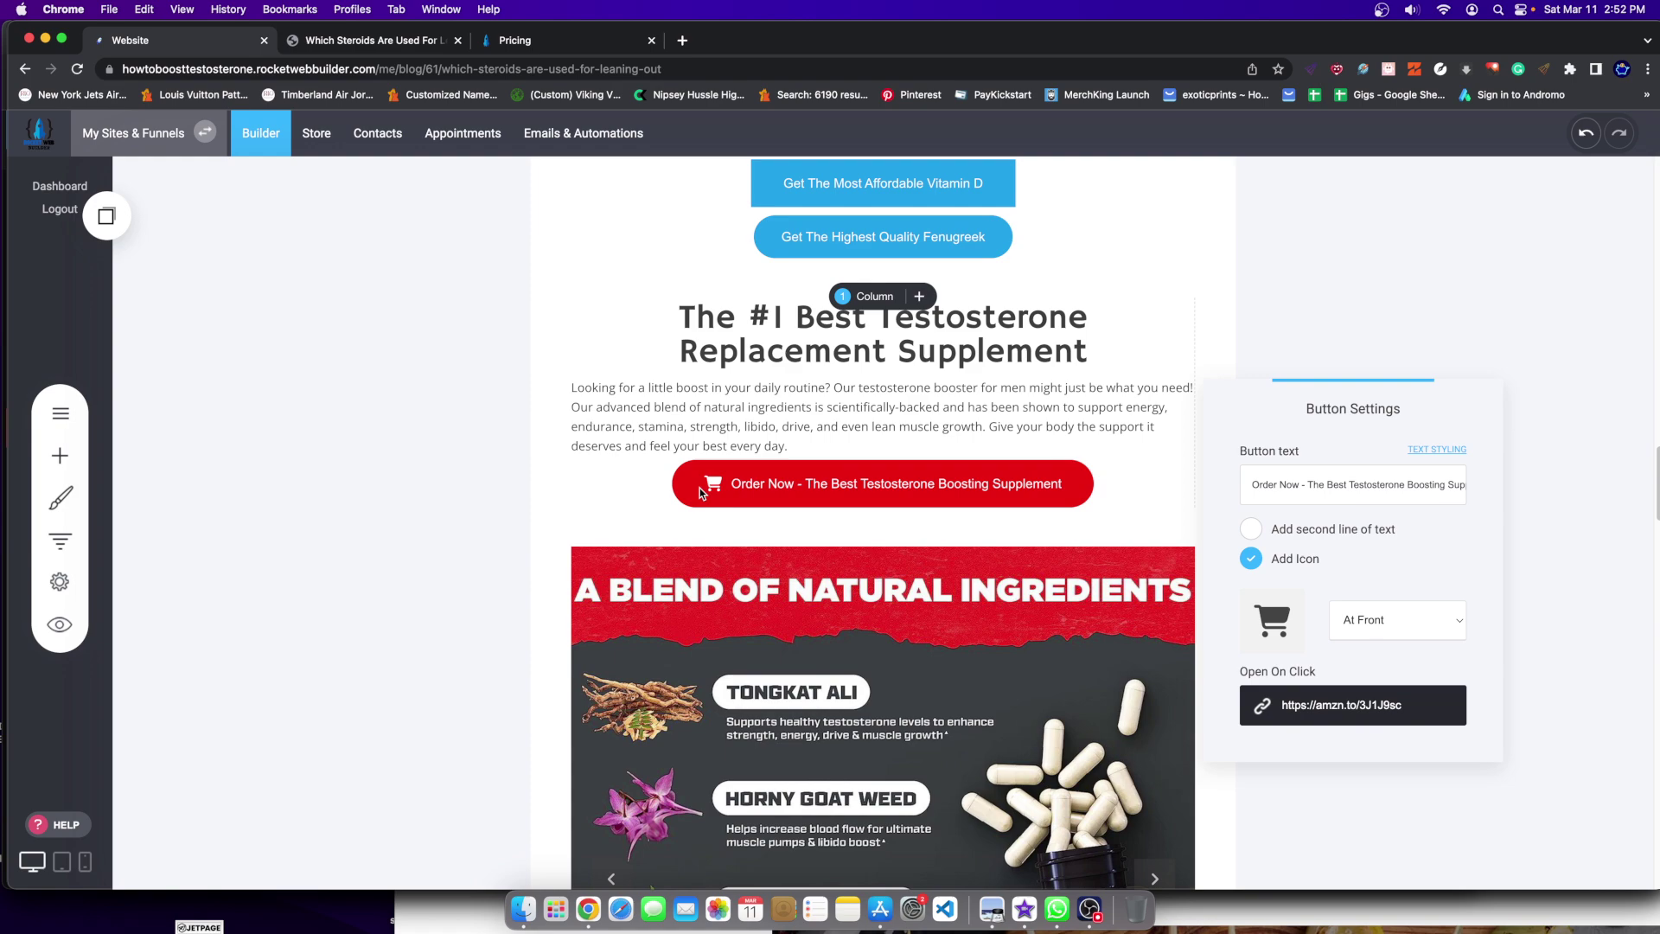
click(870, 518)
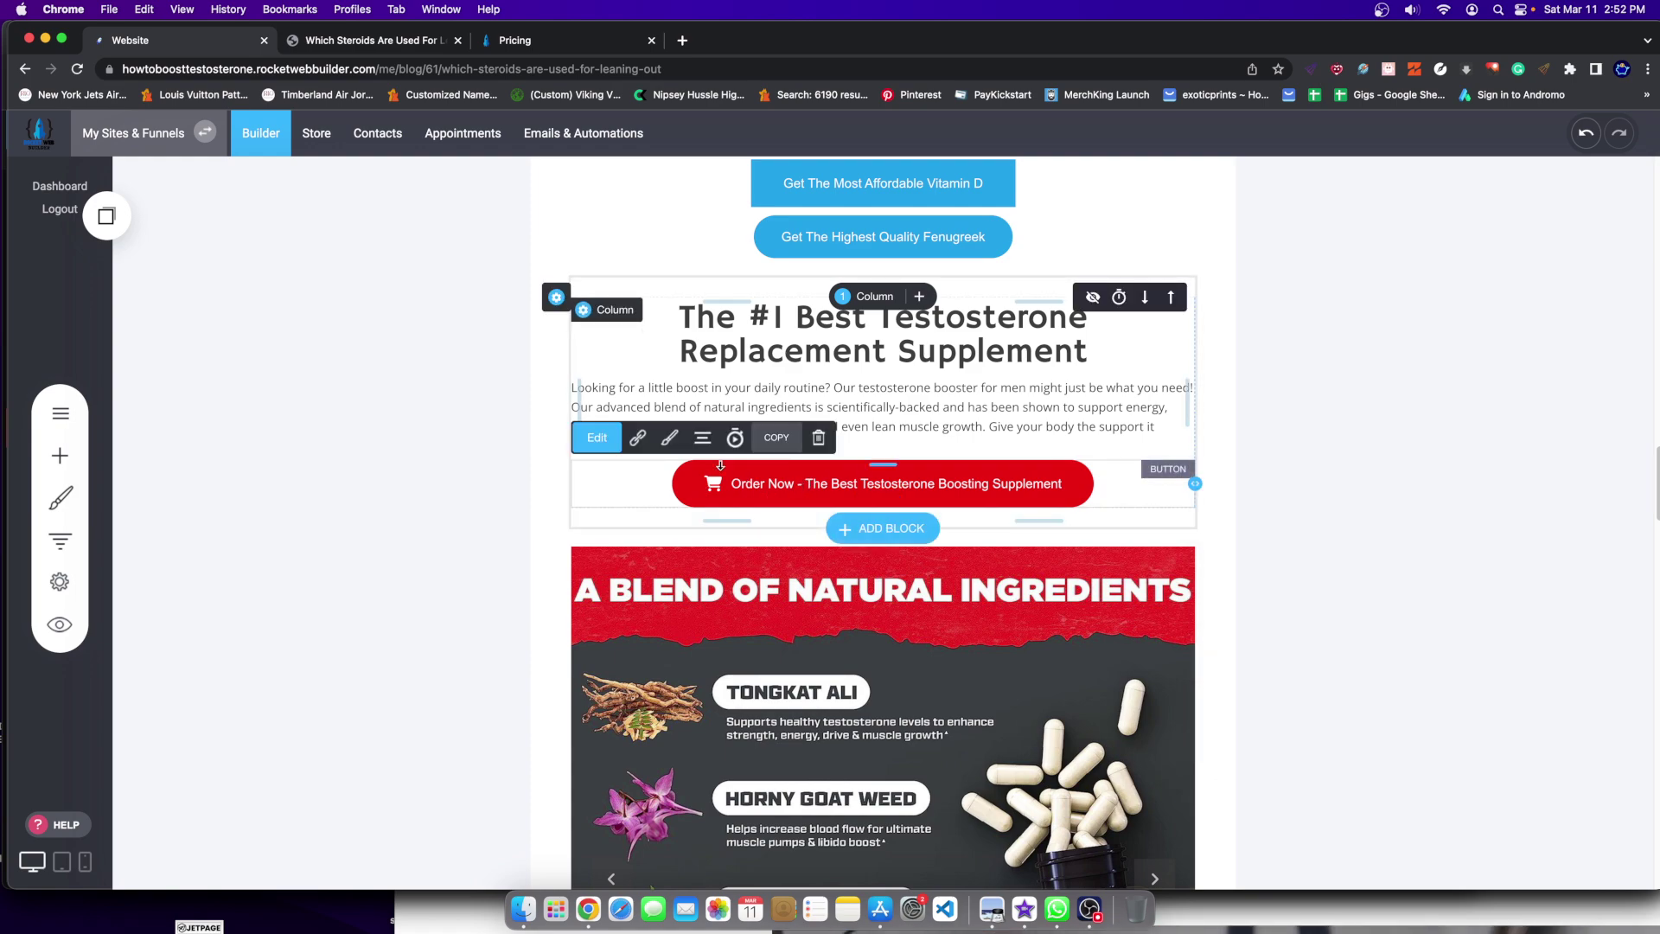
Step: Give the Order Now button a black outer shadow at about 0.65 opacity
click(671, 439)
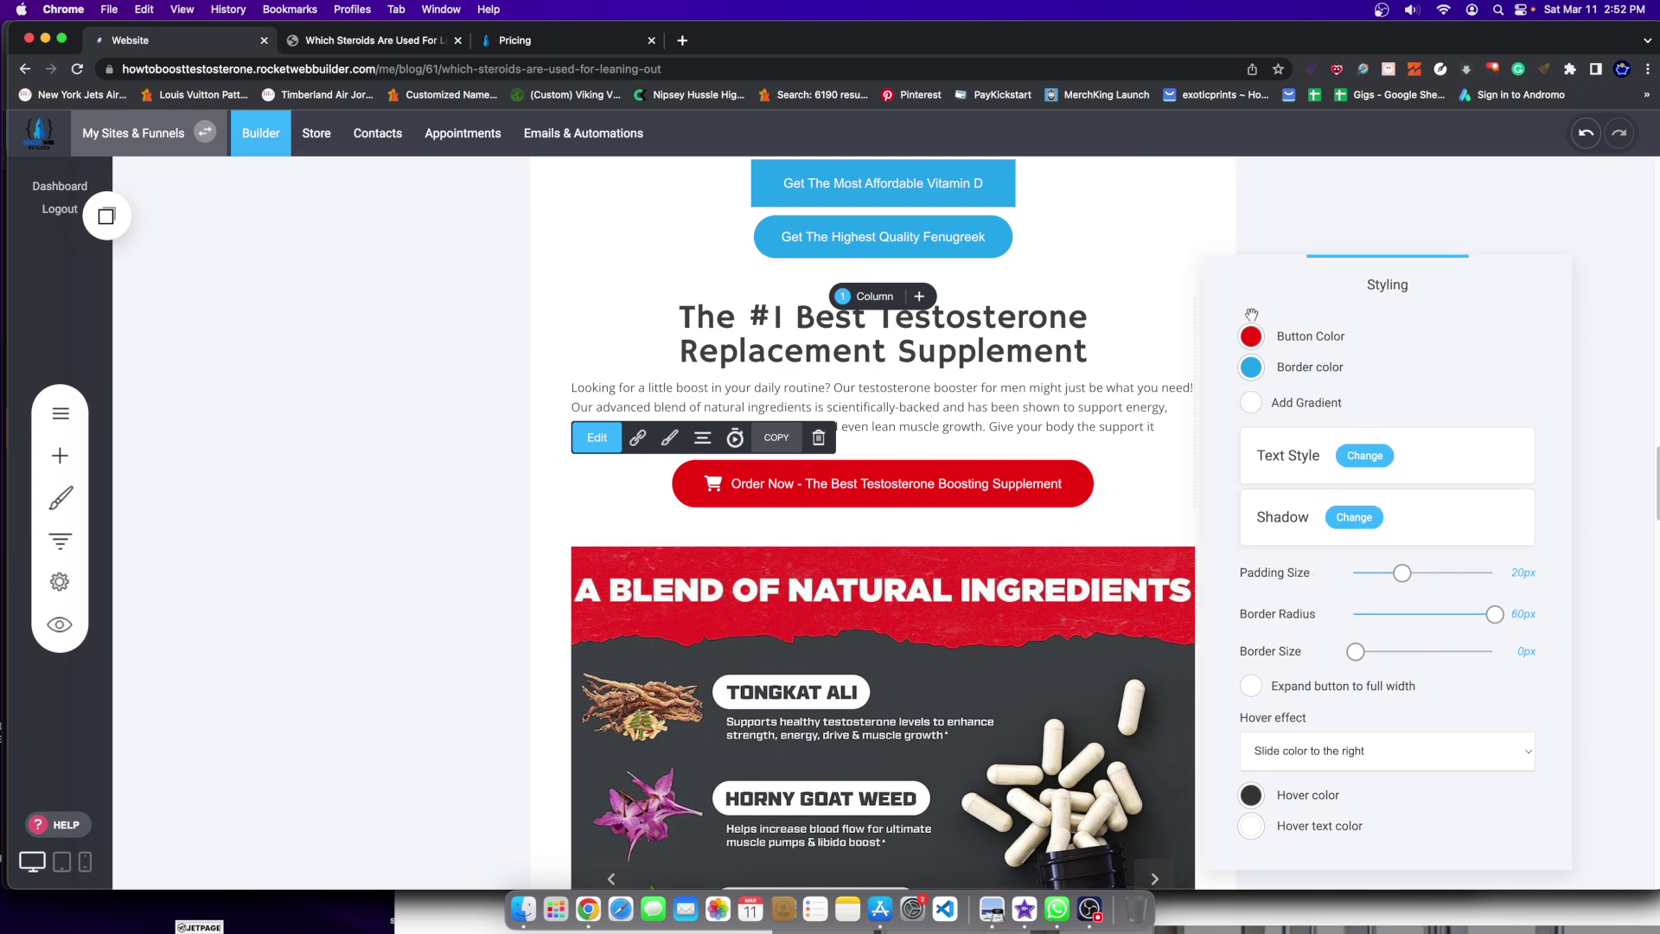
click(1348, 519)
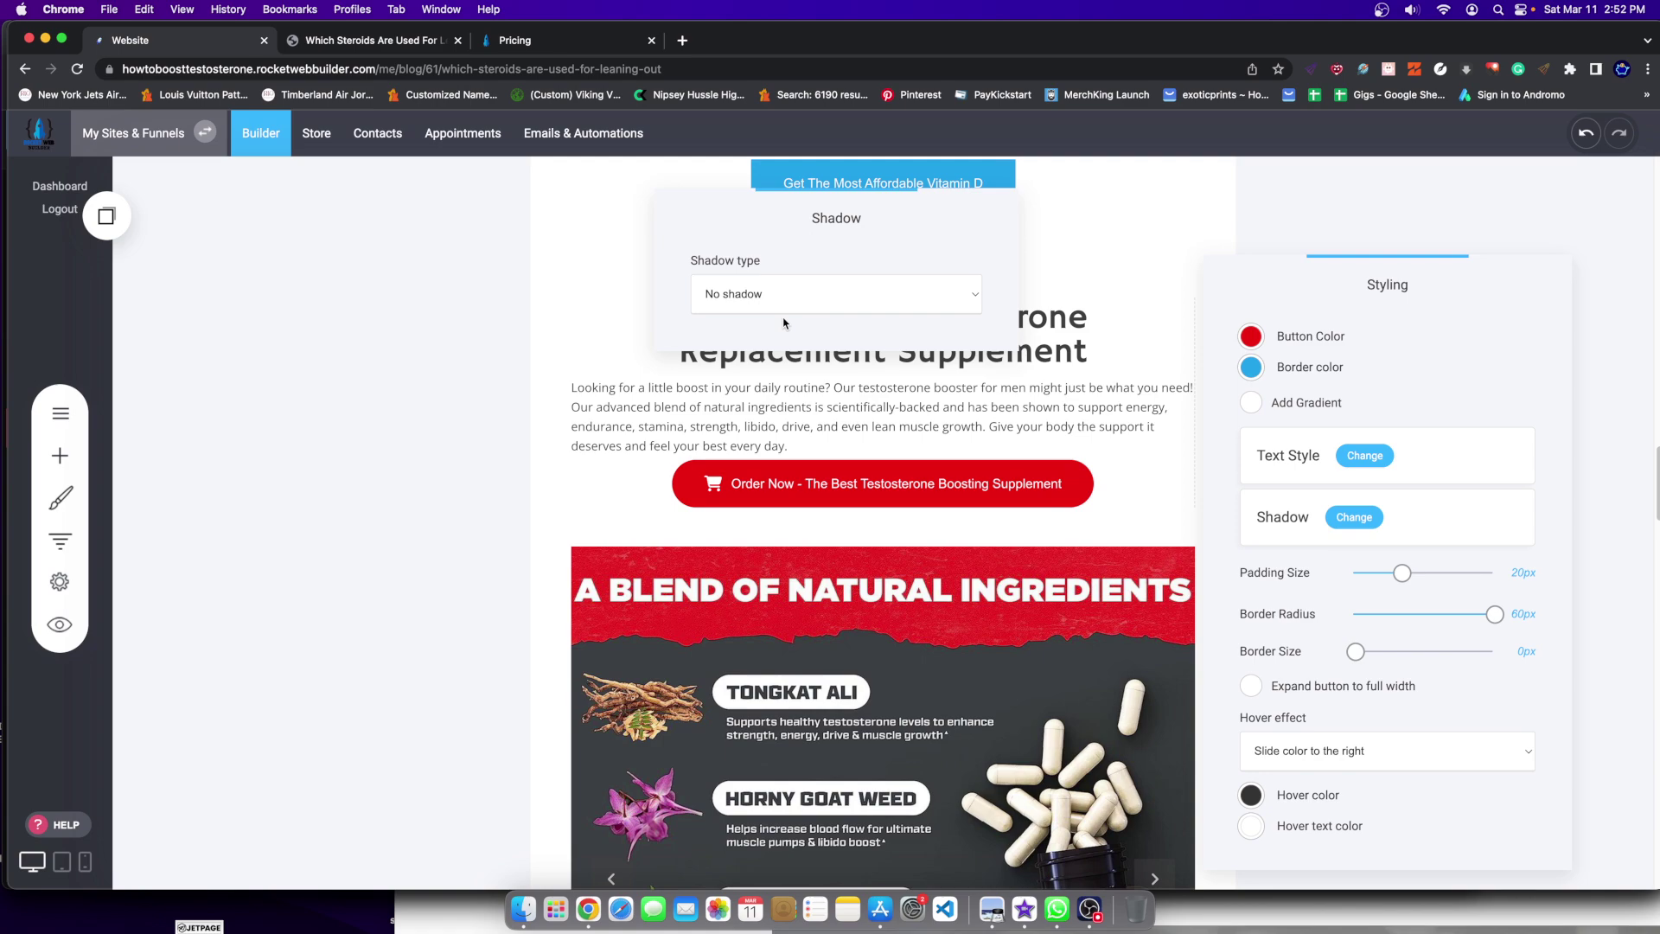
click(744, 296)
click(744, 315)
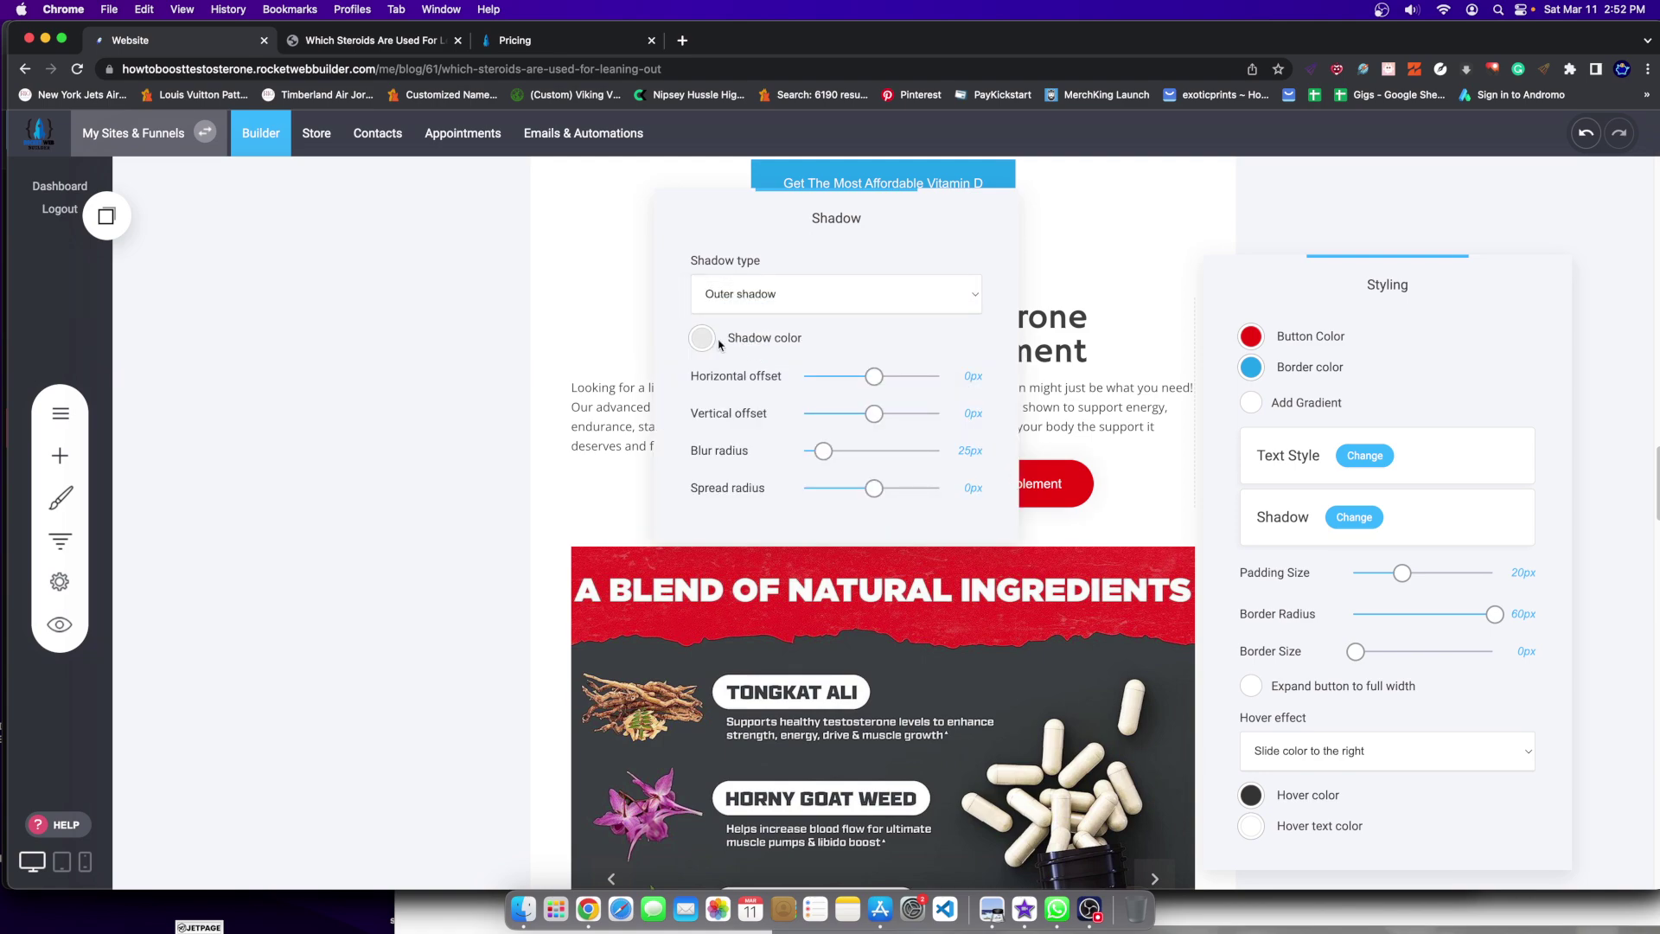
drag(831, 214, 274, 327)
click(139, 449)
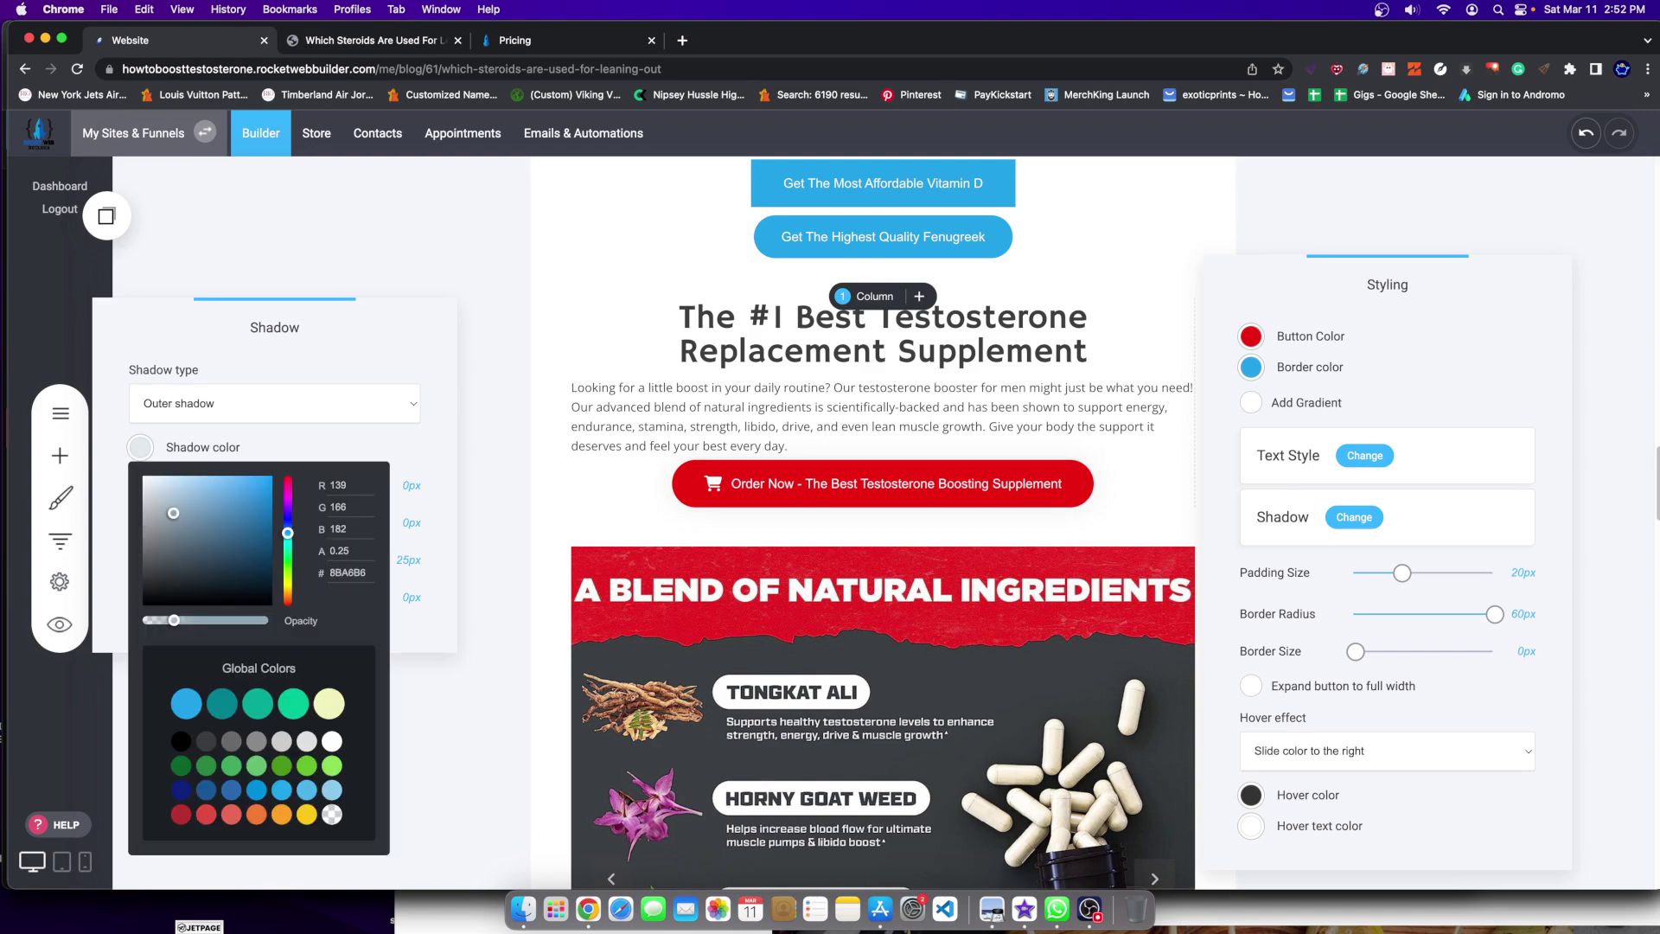
drag(173, 513, 447, 780)
click(139, 451)
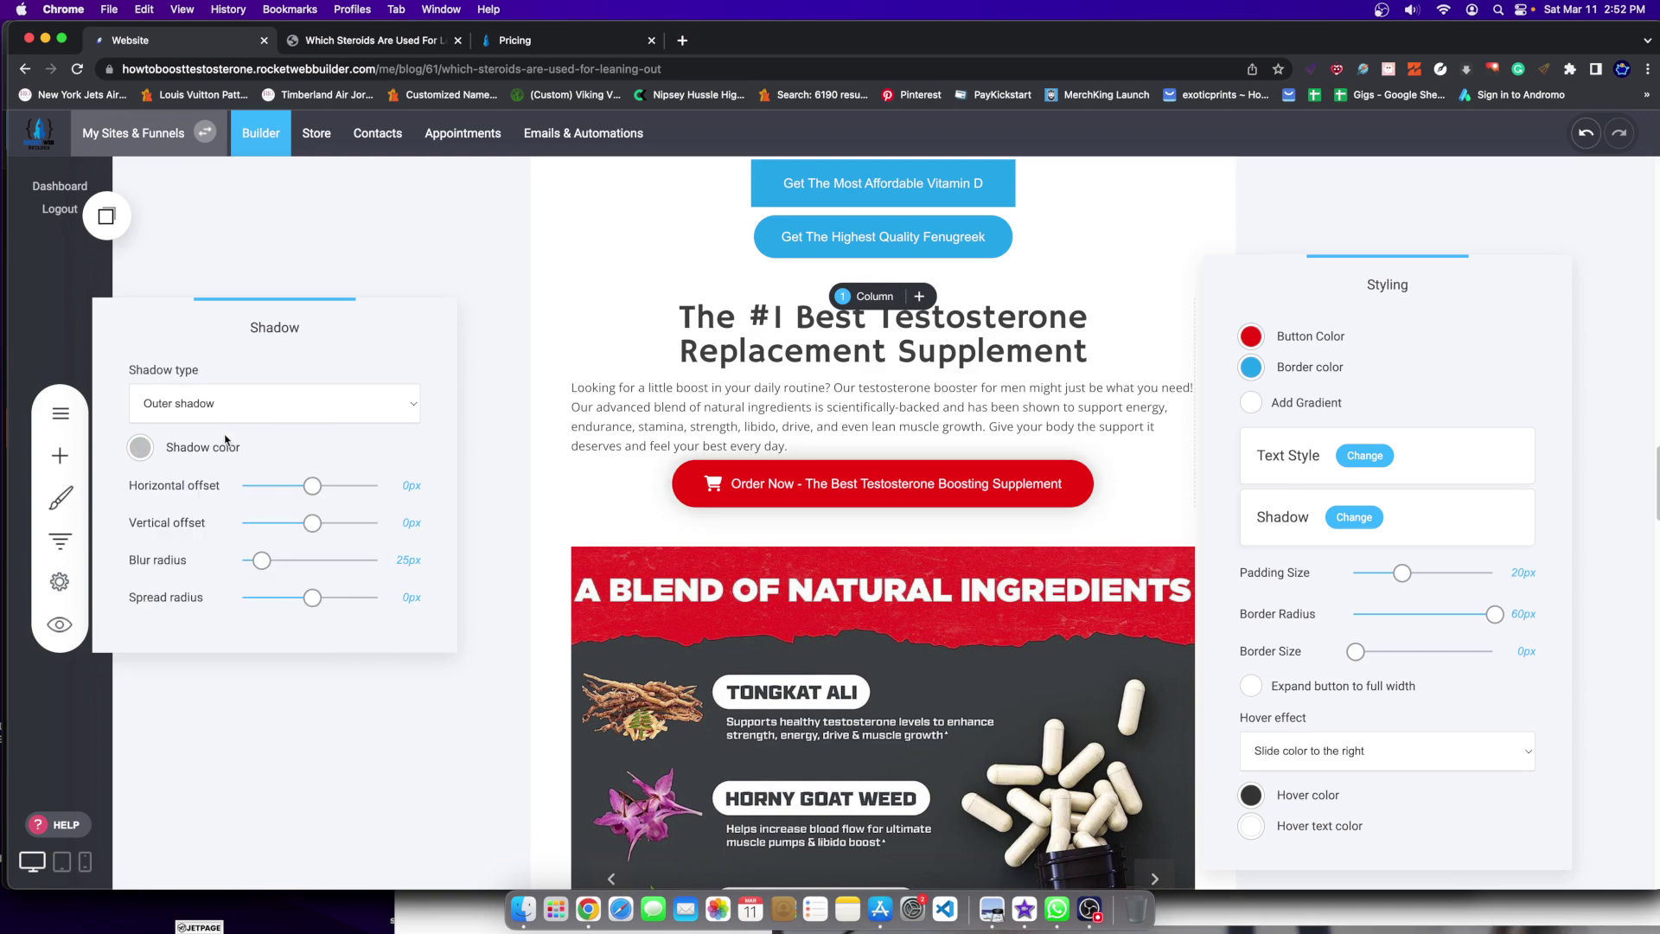
click(140, 458)
drag(186, 624, 225, 618)
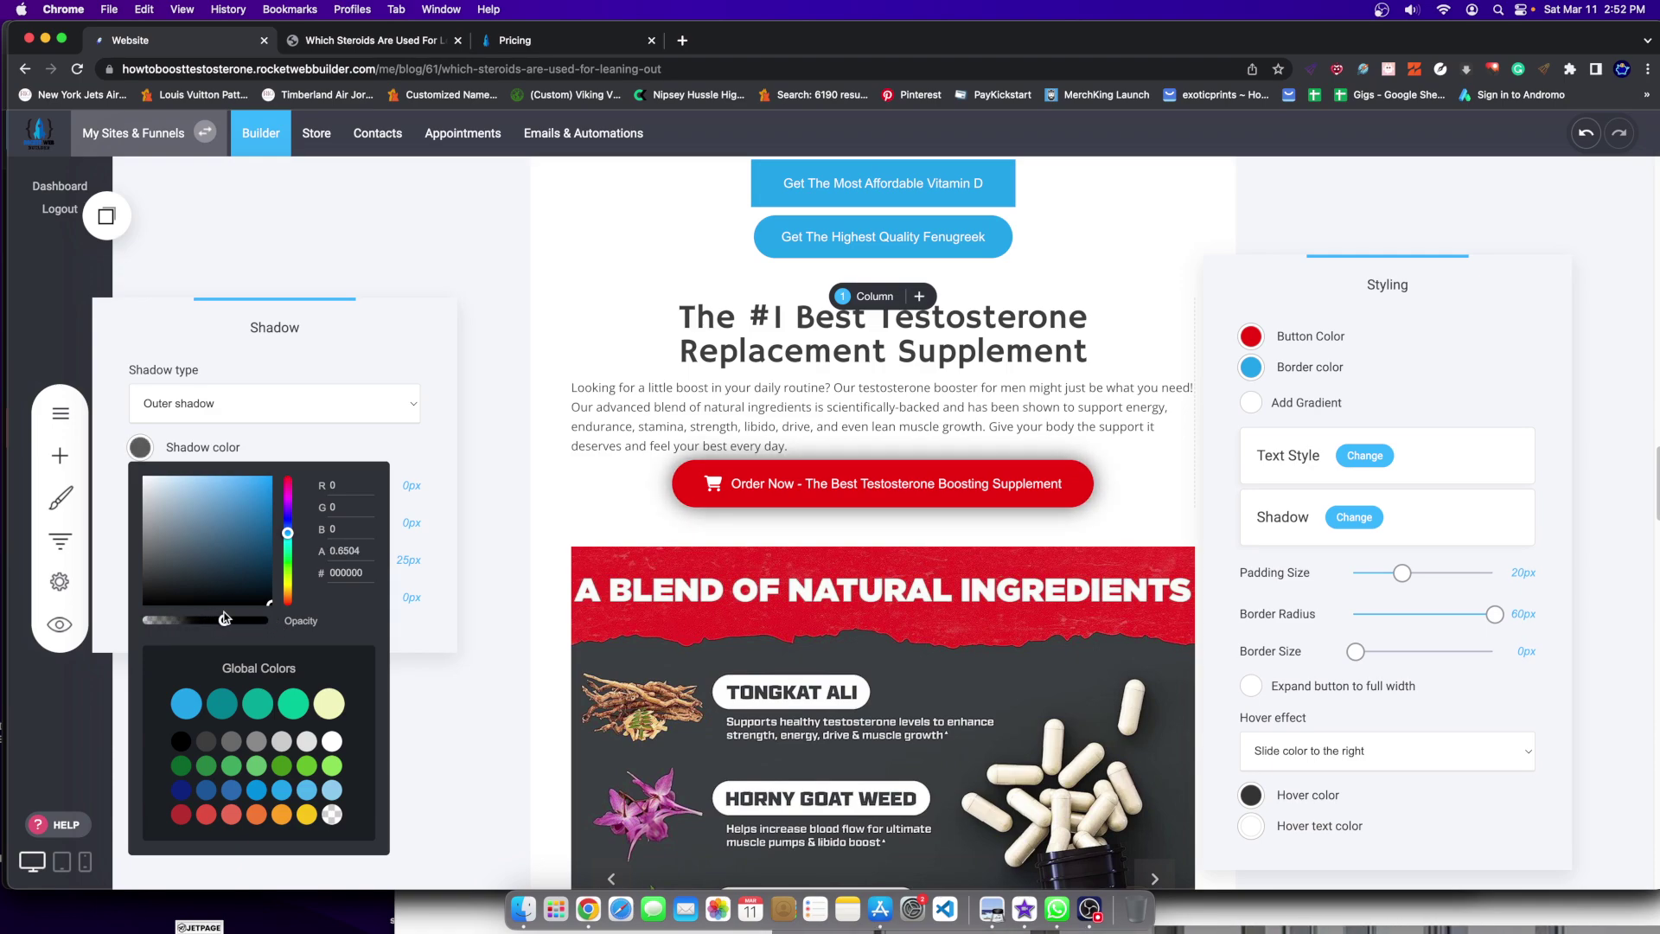
click(615, 418)
click(903, 453)
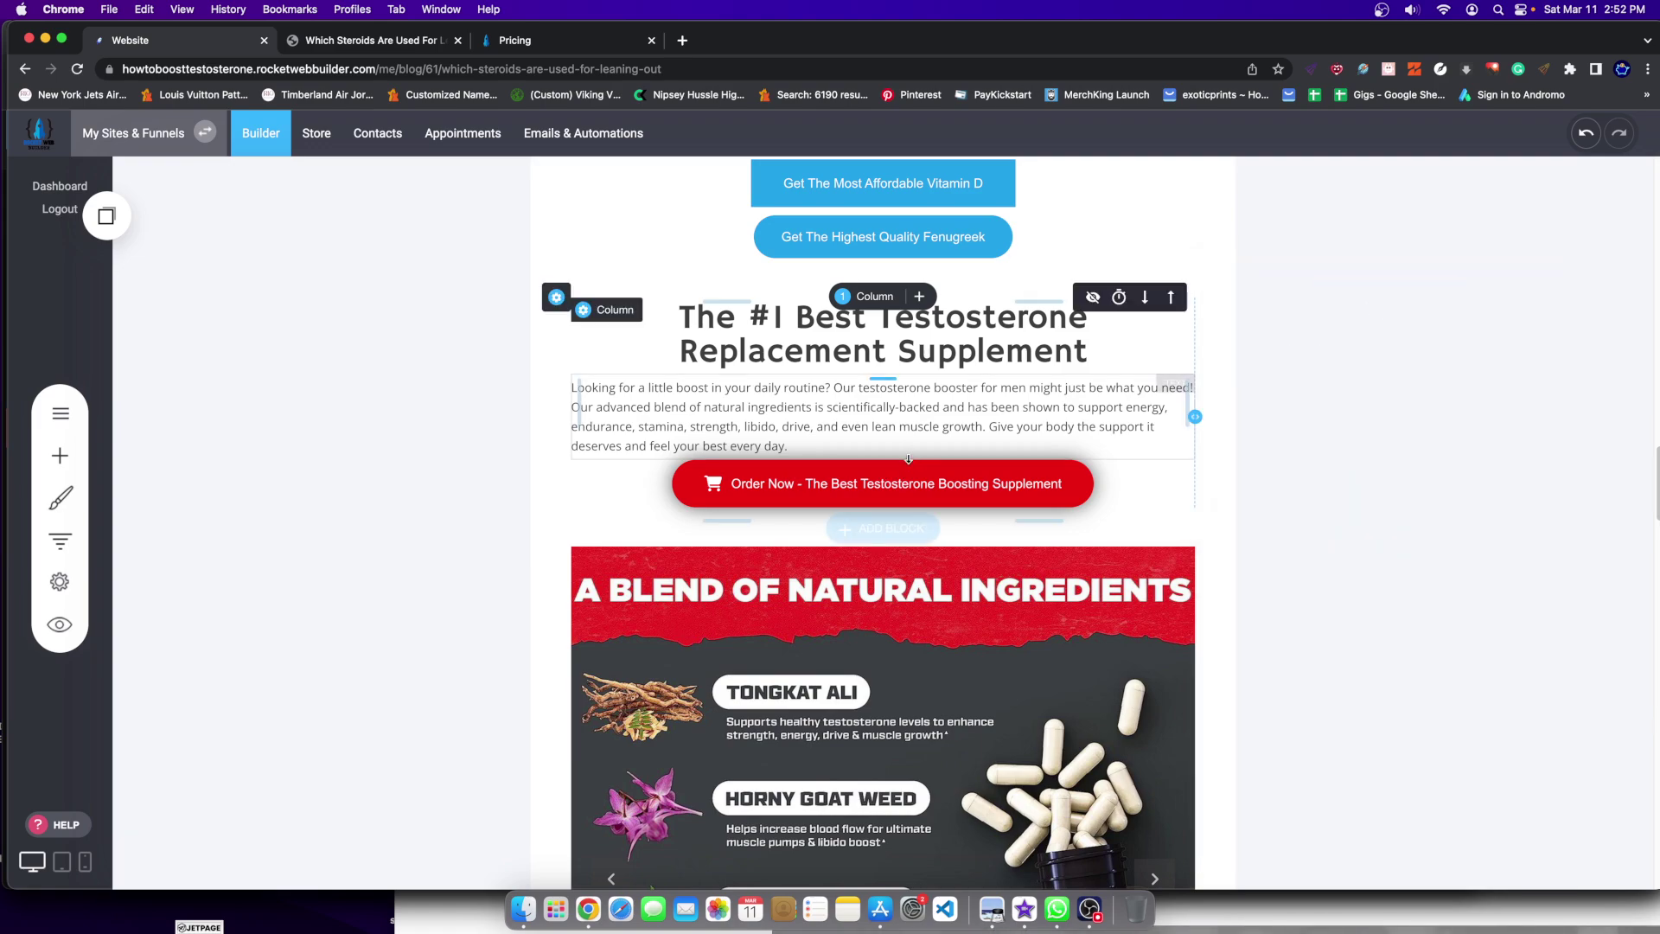
Step: Add about 22px of top padding above the Order Now button
drag(904, 463, 887, 482)
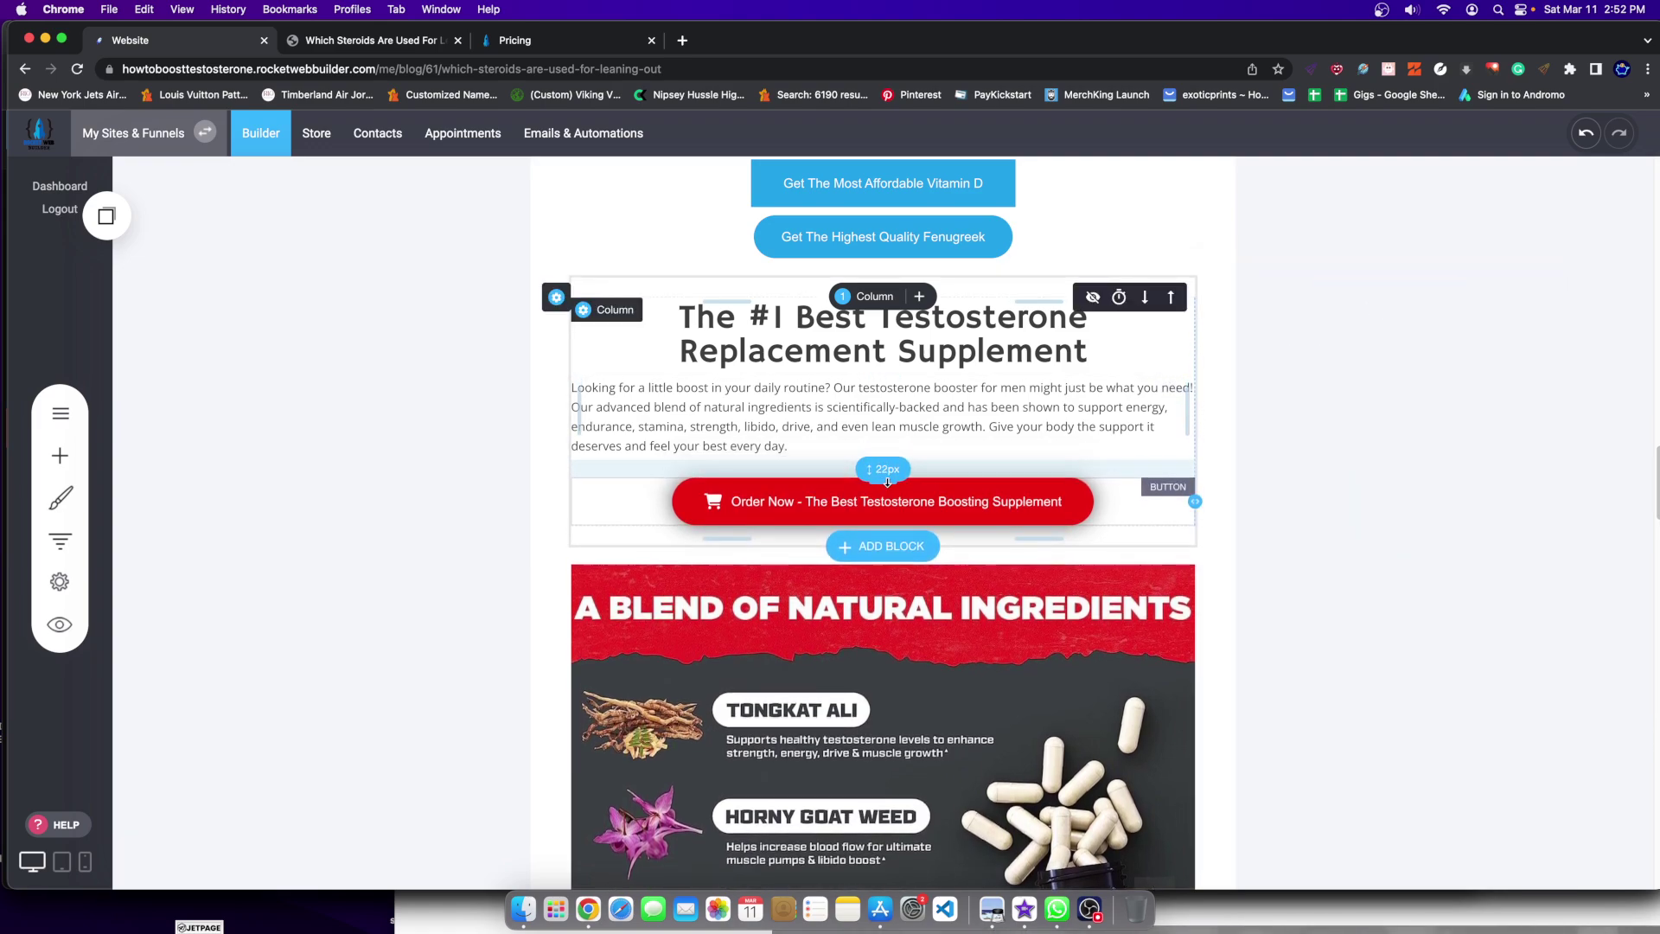
click(785, 508)
click(670, 454)
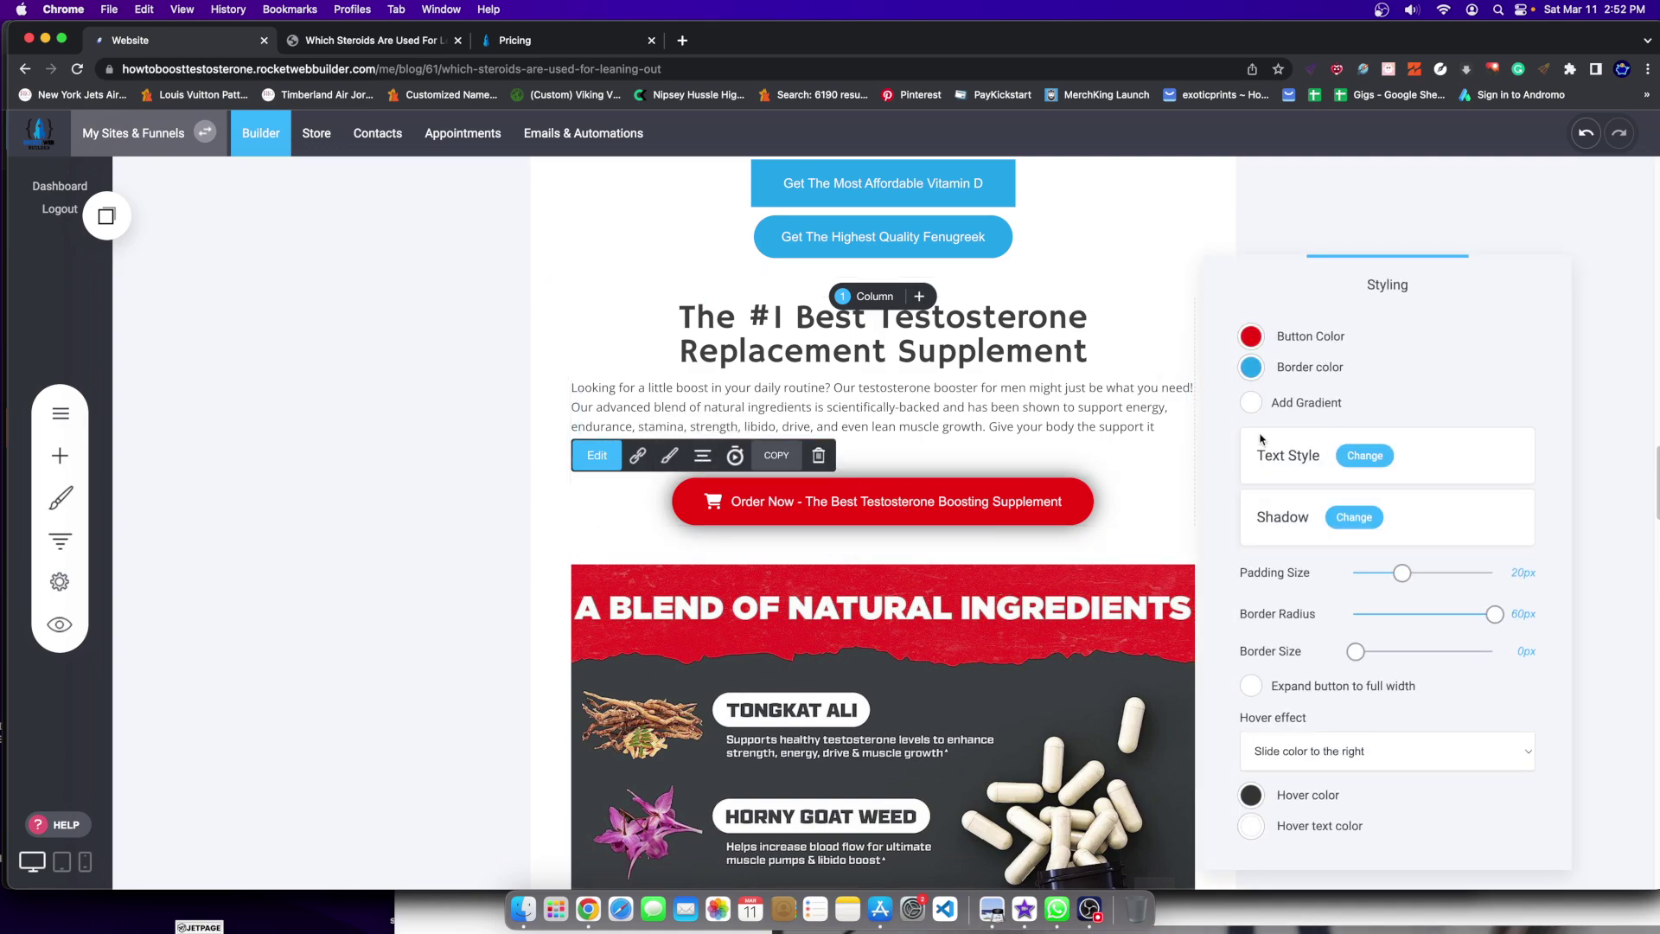
click(1253, 403)
click(1255, 404)
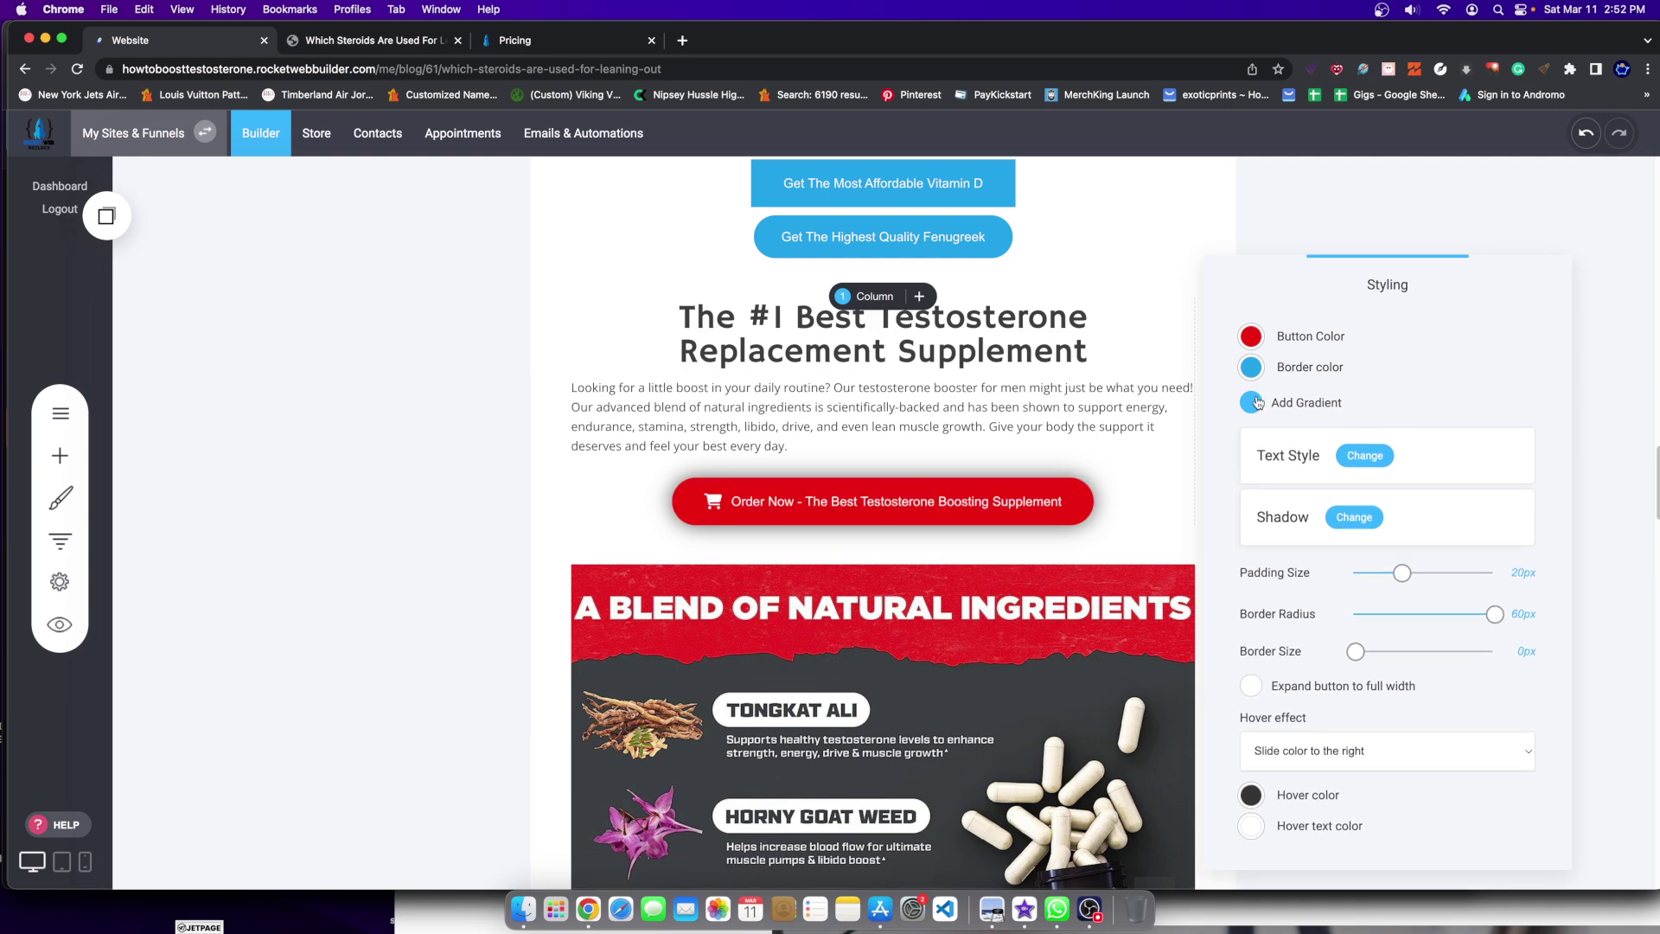
click(1251, 403)
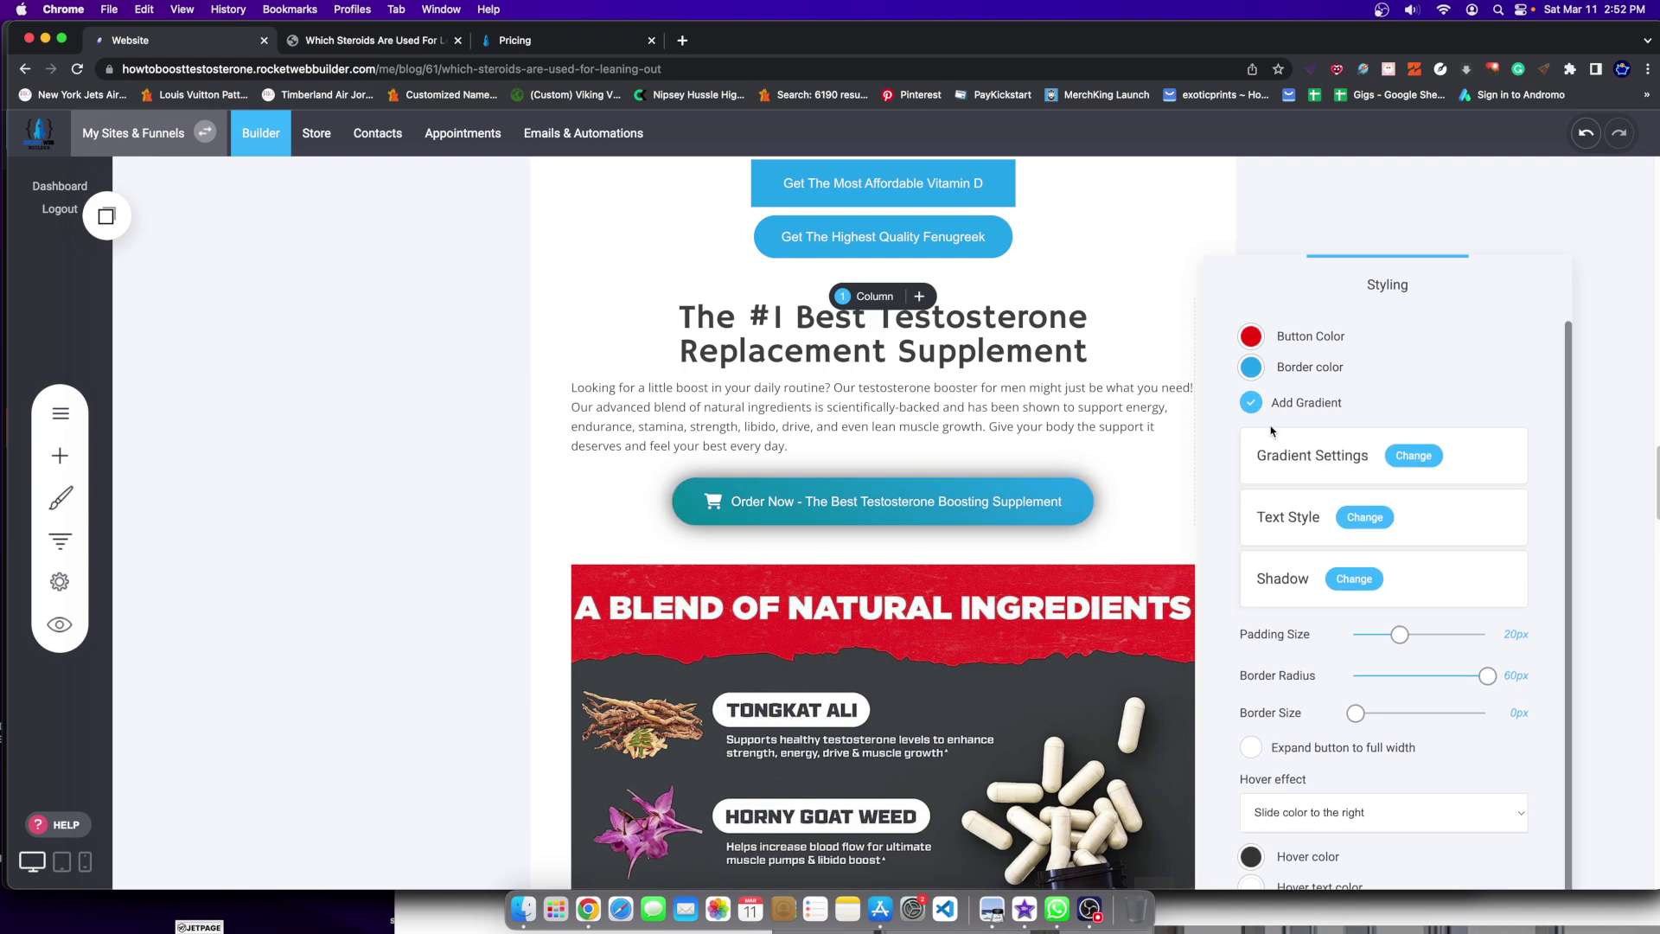
click(1425, 465)
click(723, 280)
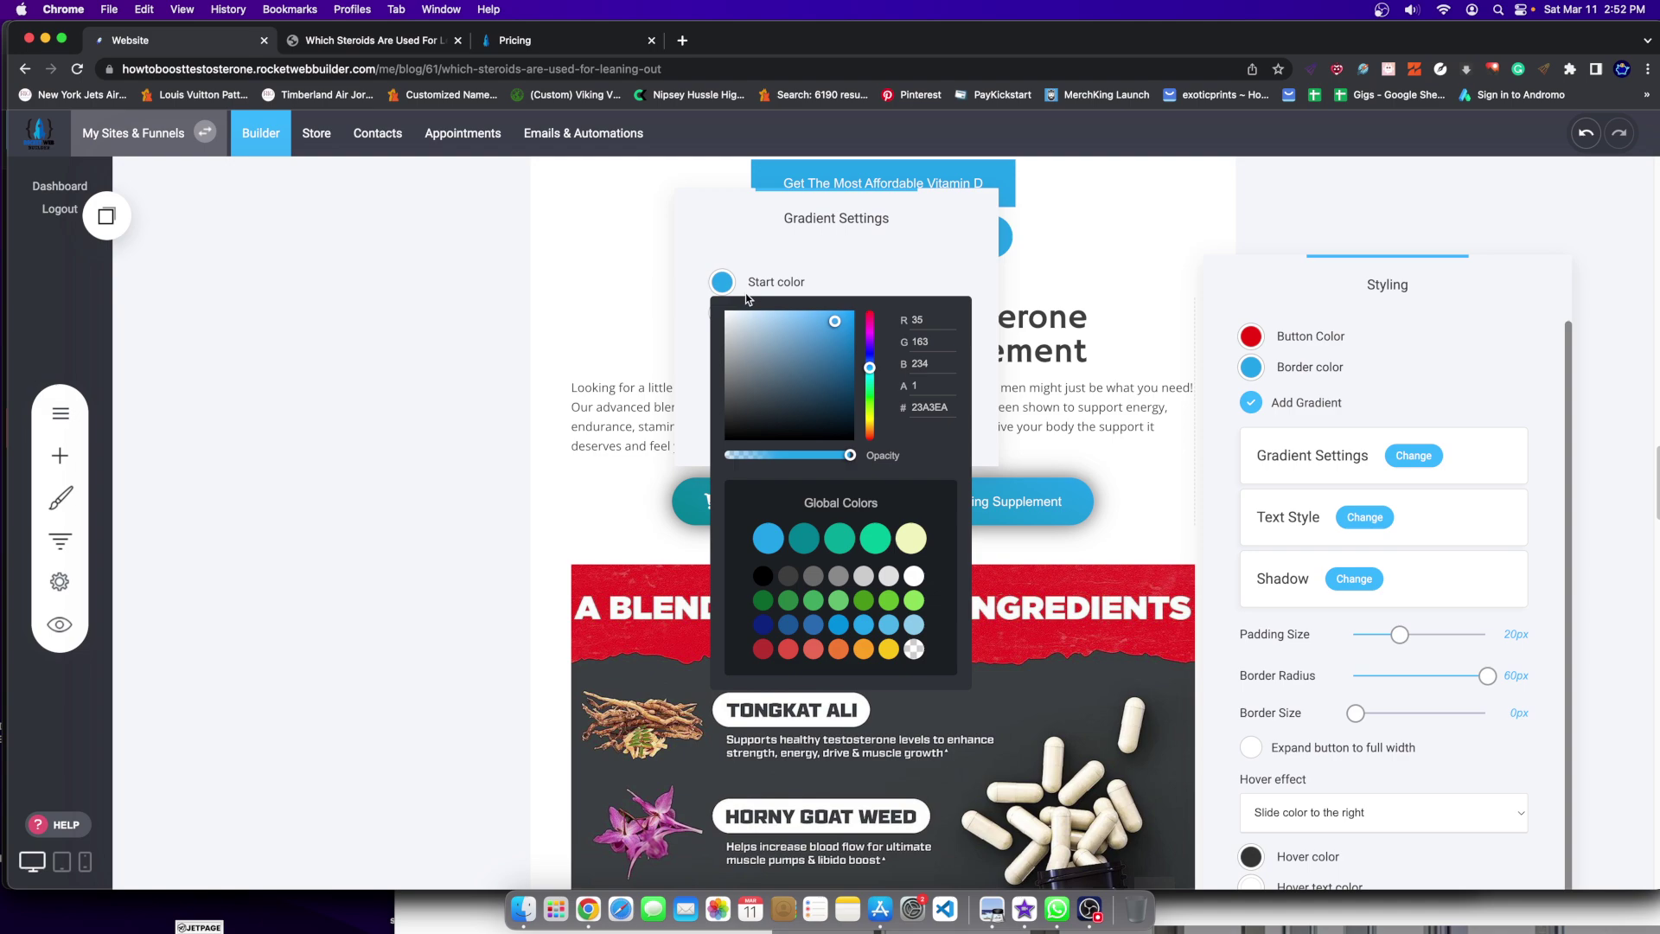
drag(871, 320, 868, 293)
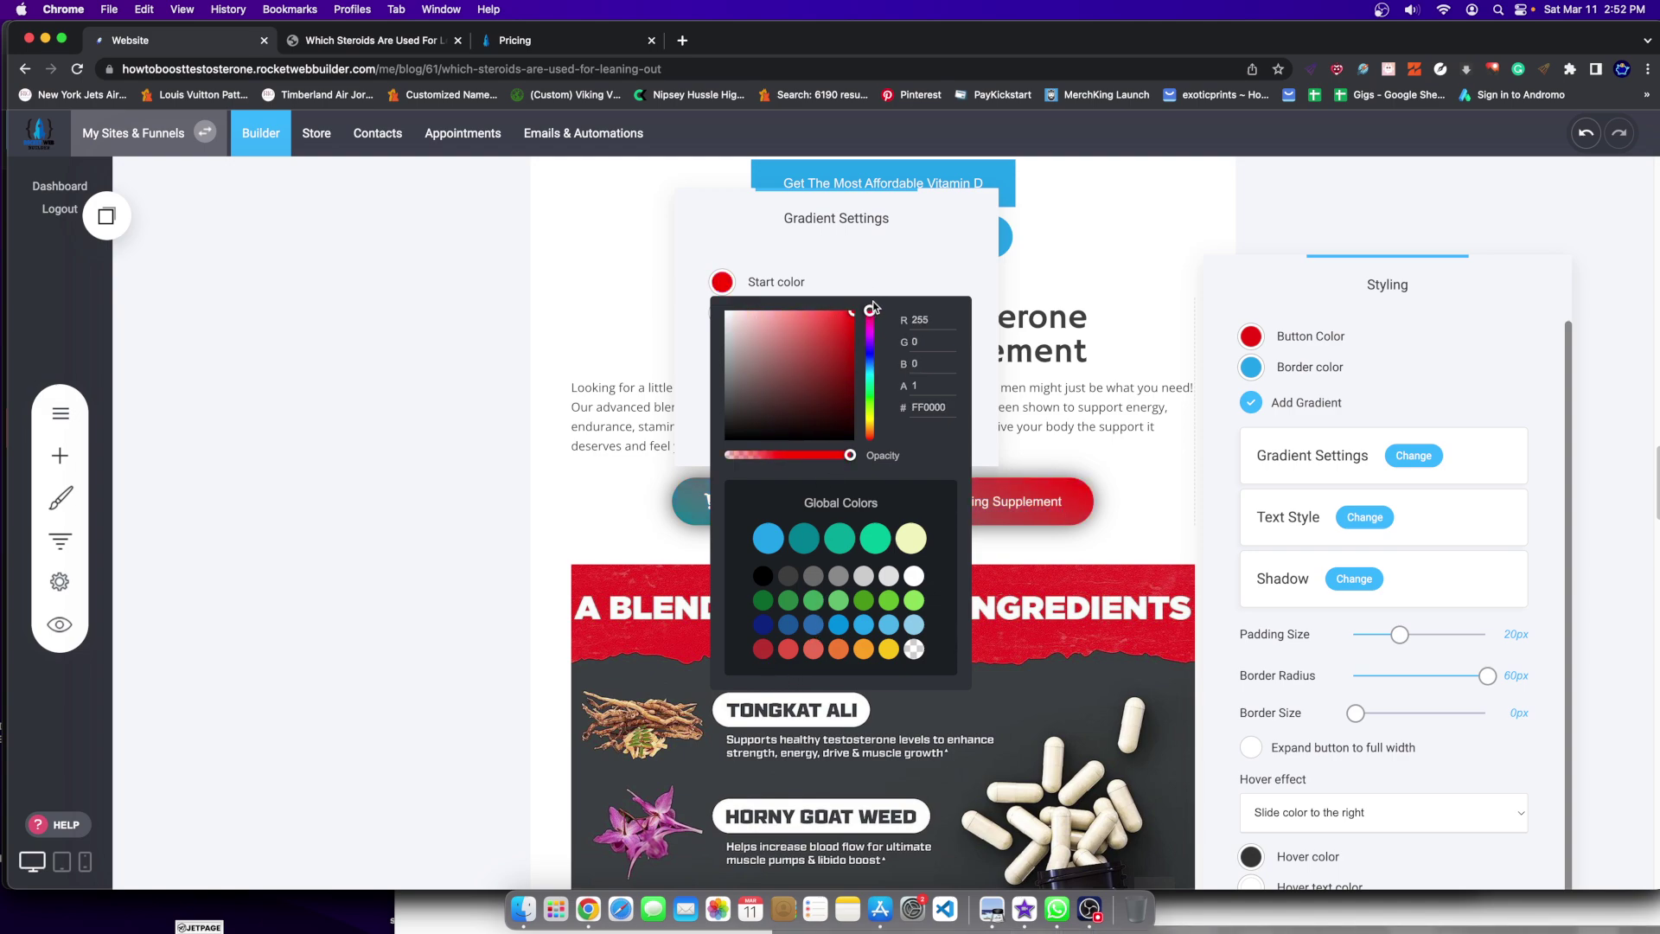
click(1319, 444)
click(1252, 367)
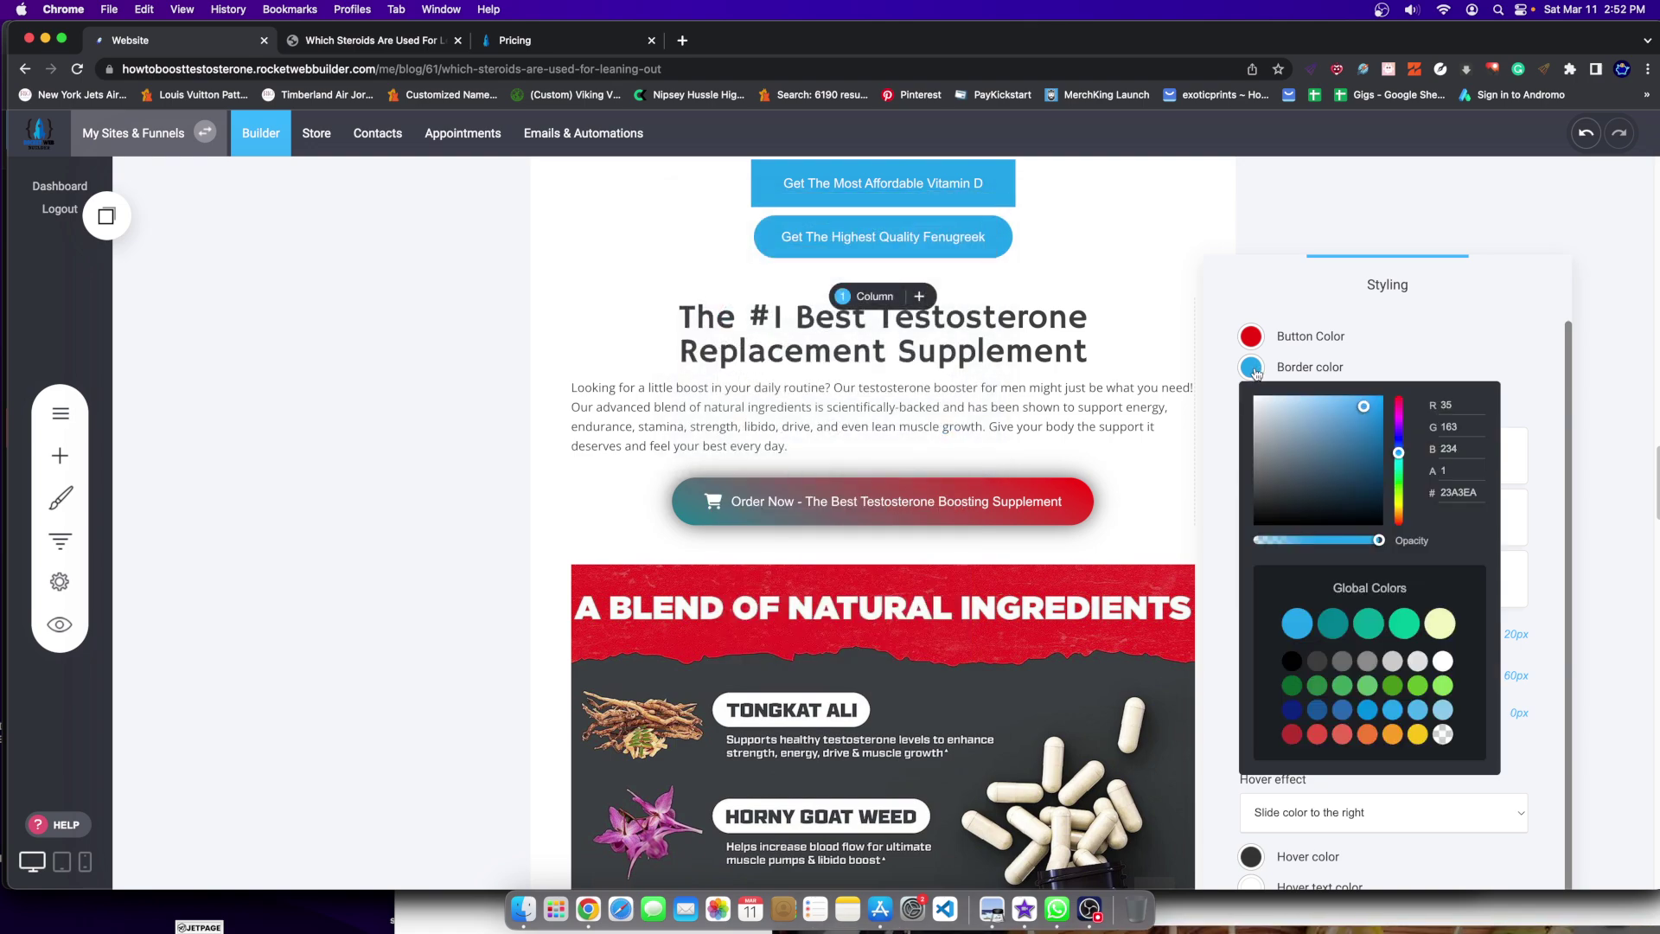
click(1397, 316)
click(1368, 581)
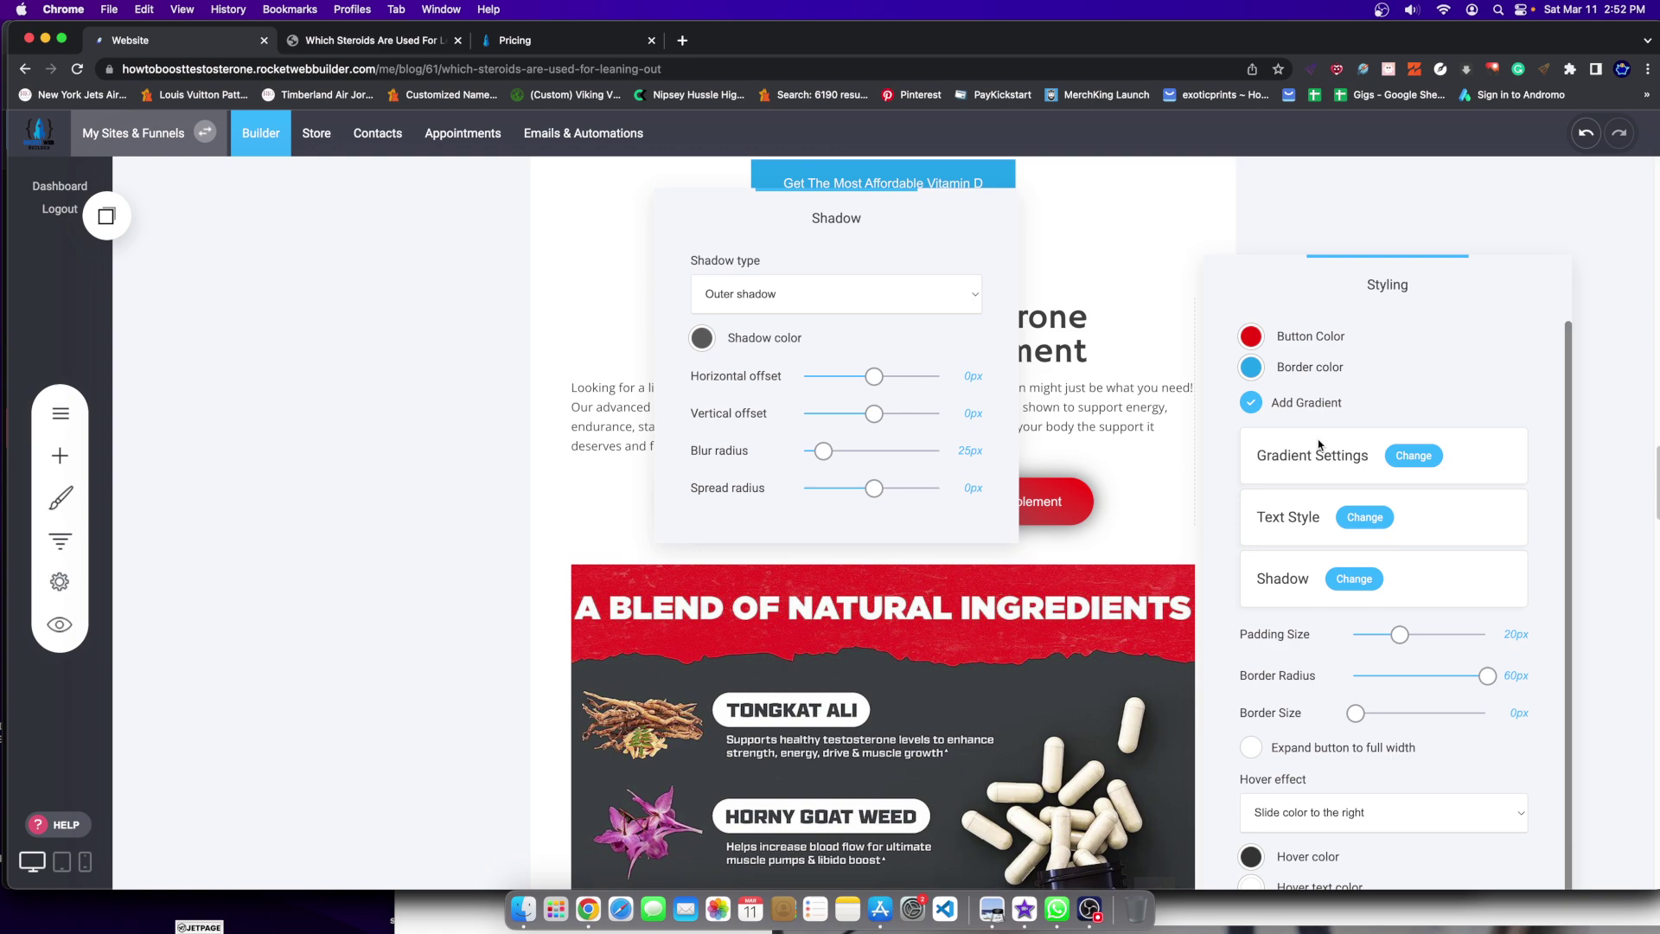
click(1455, 405)
click(1273, 404)
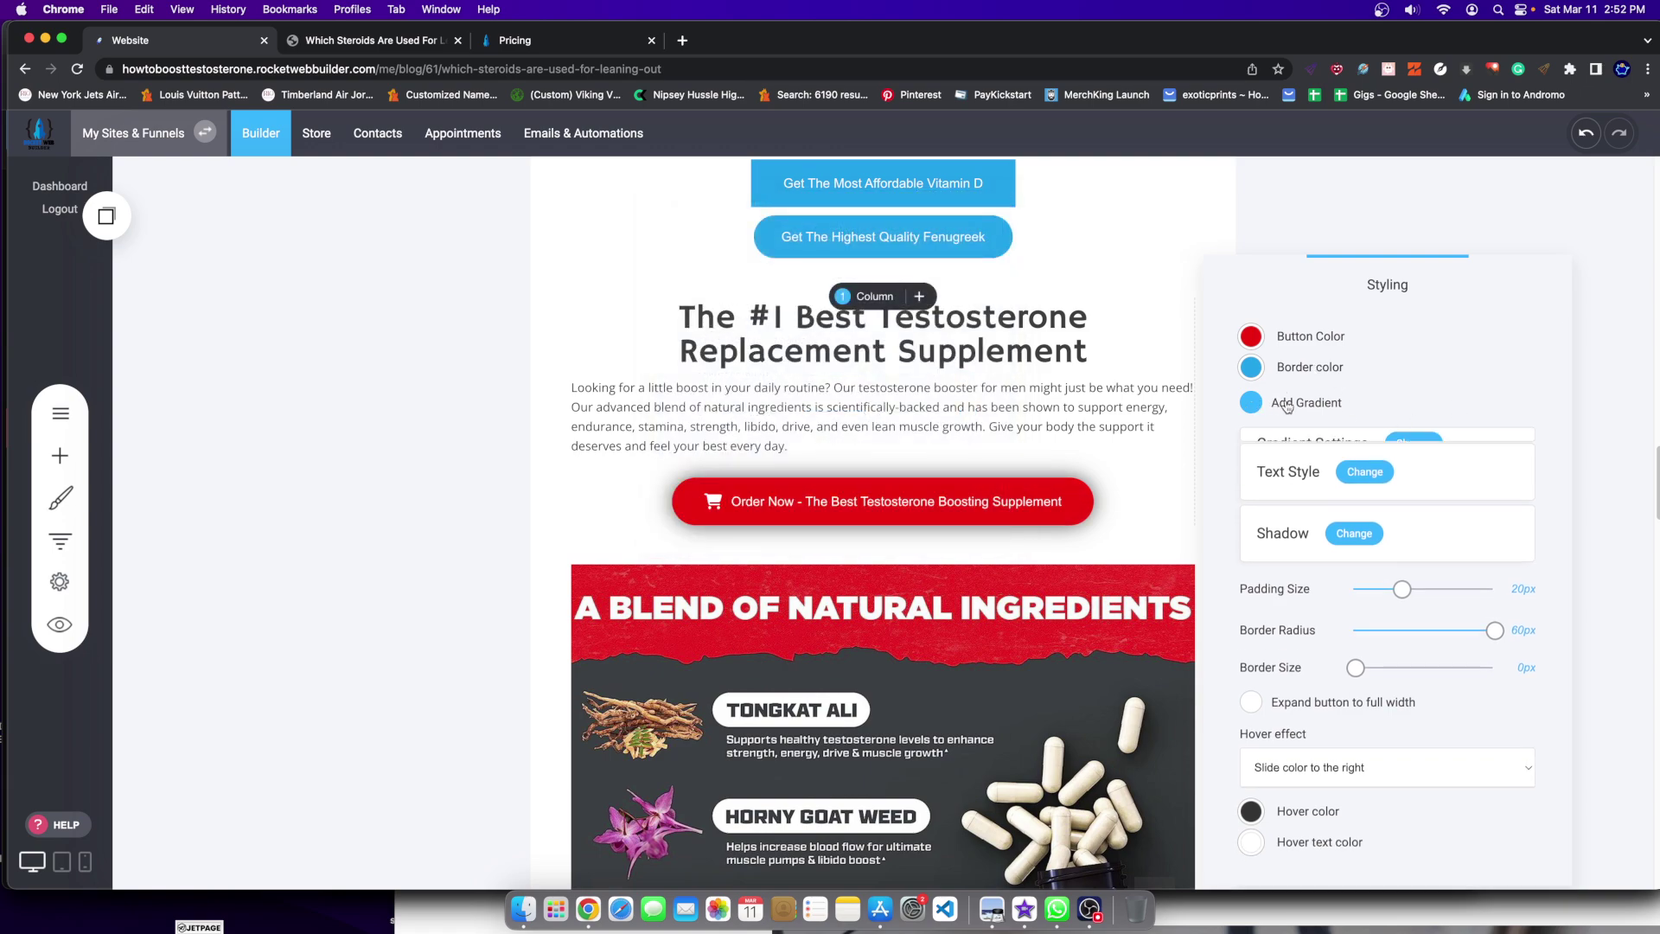
click(1273, 405)
click(1408, 465)
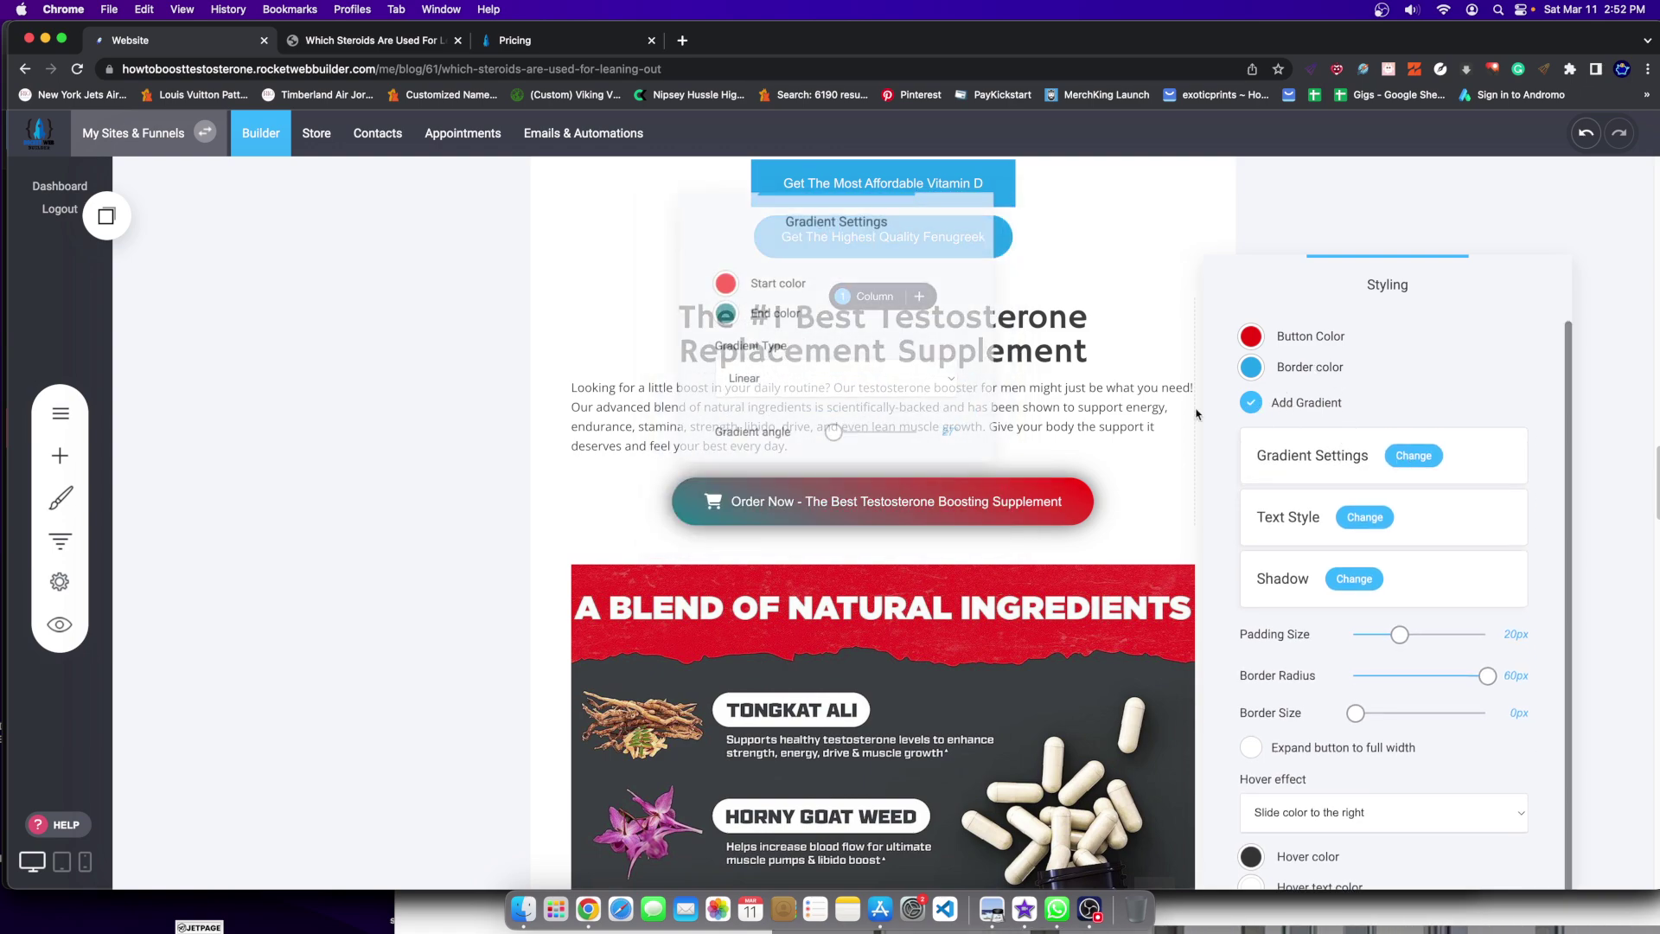
click(723, 315)
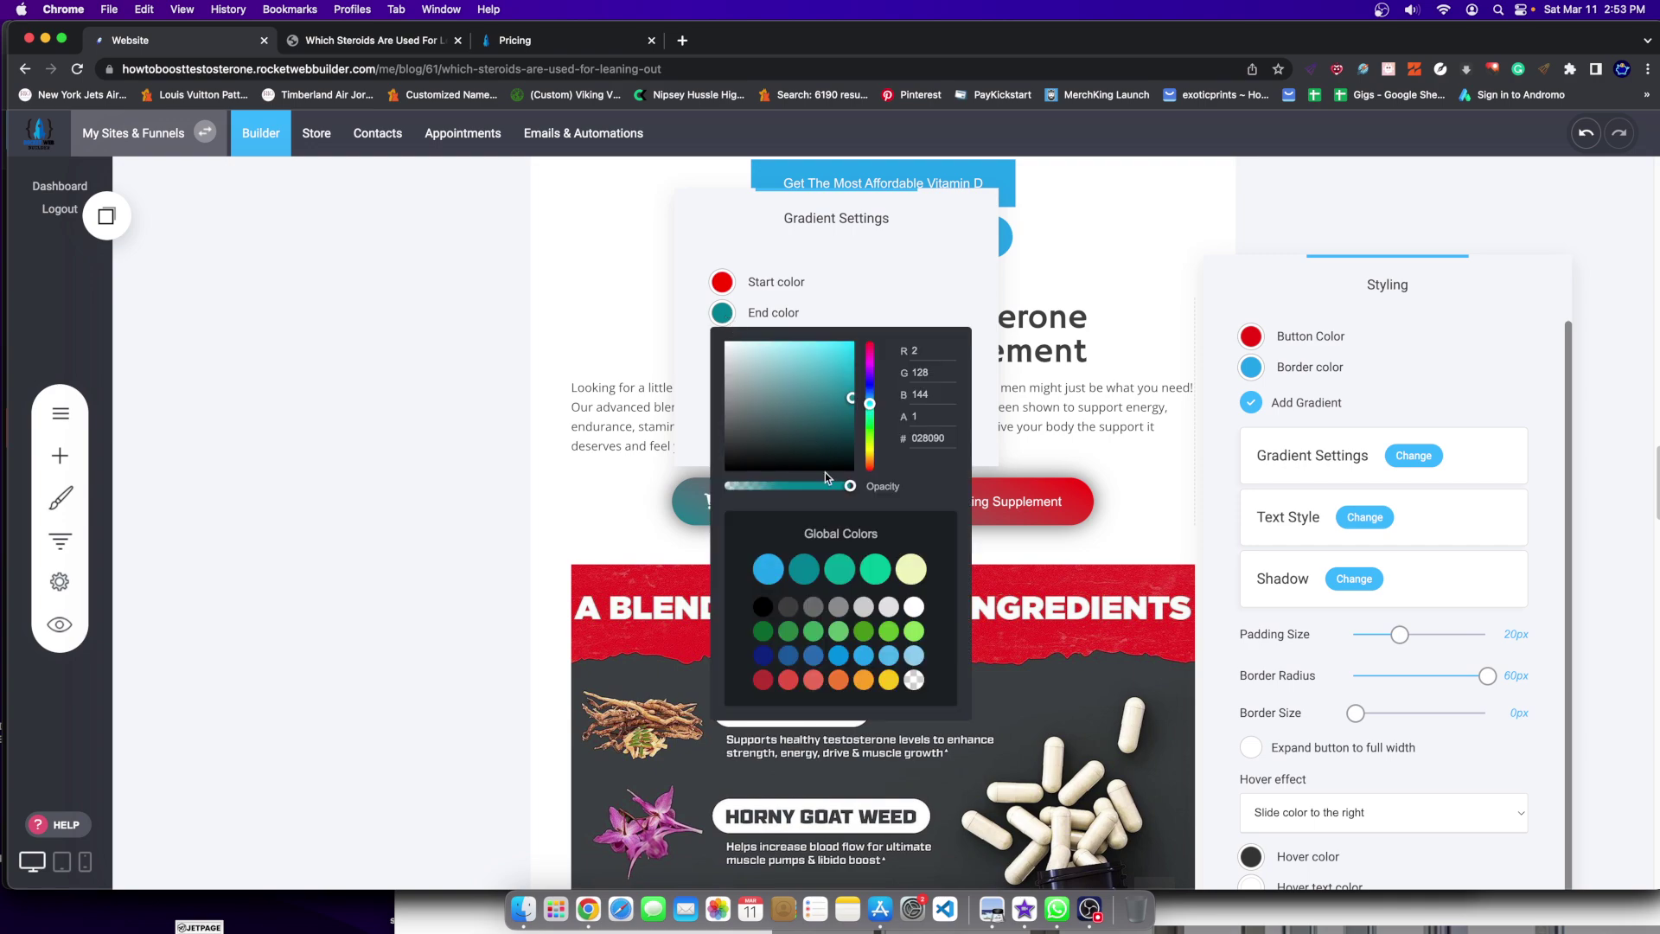
drag(870, 402, 865, 305)
click(826, 359)
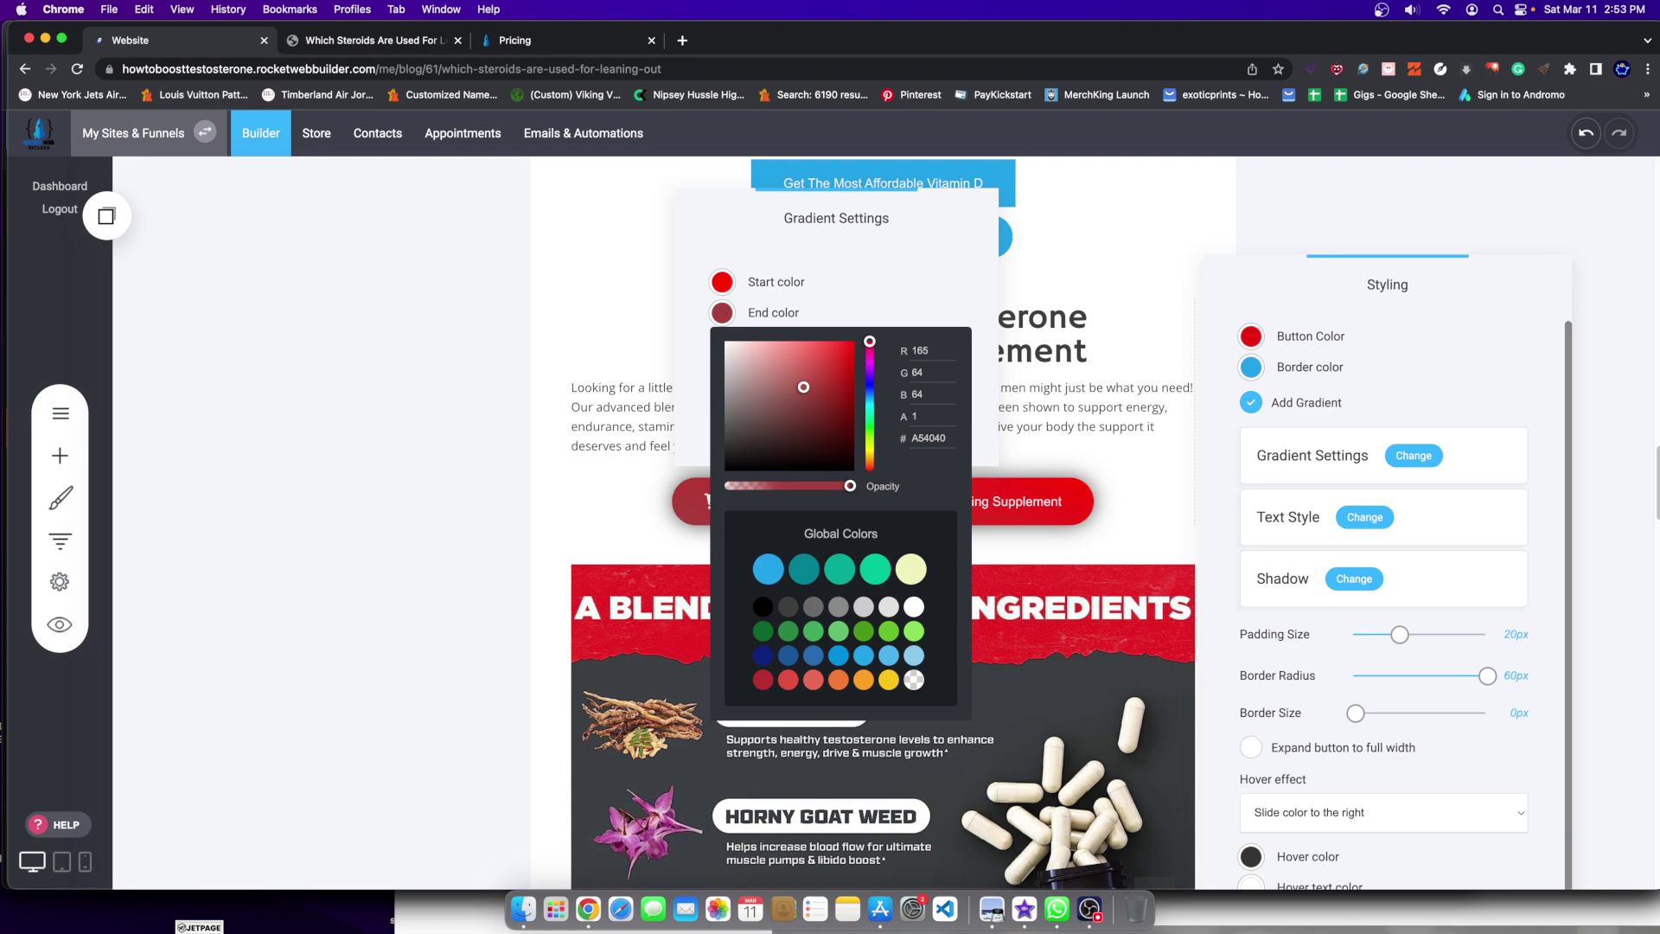
drag(803, 386, 787, 355)
click(725, 534)
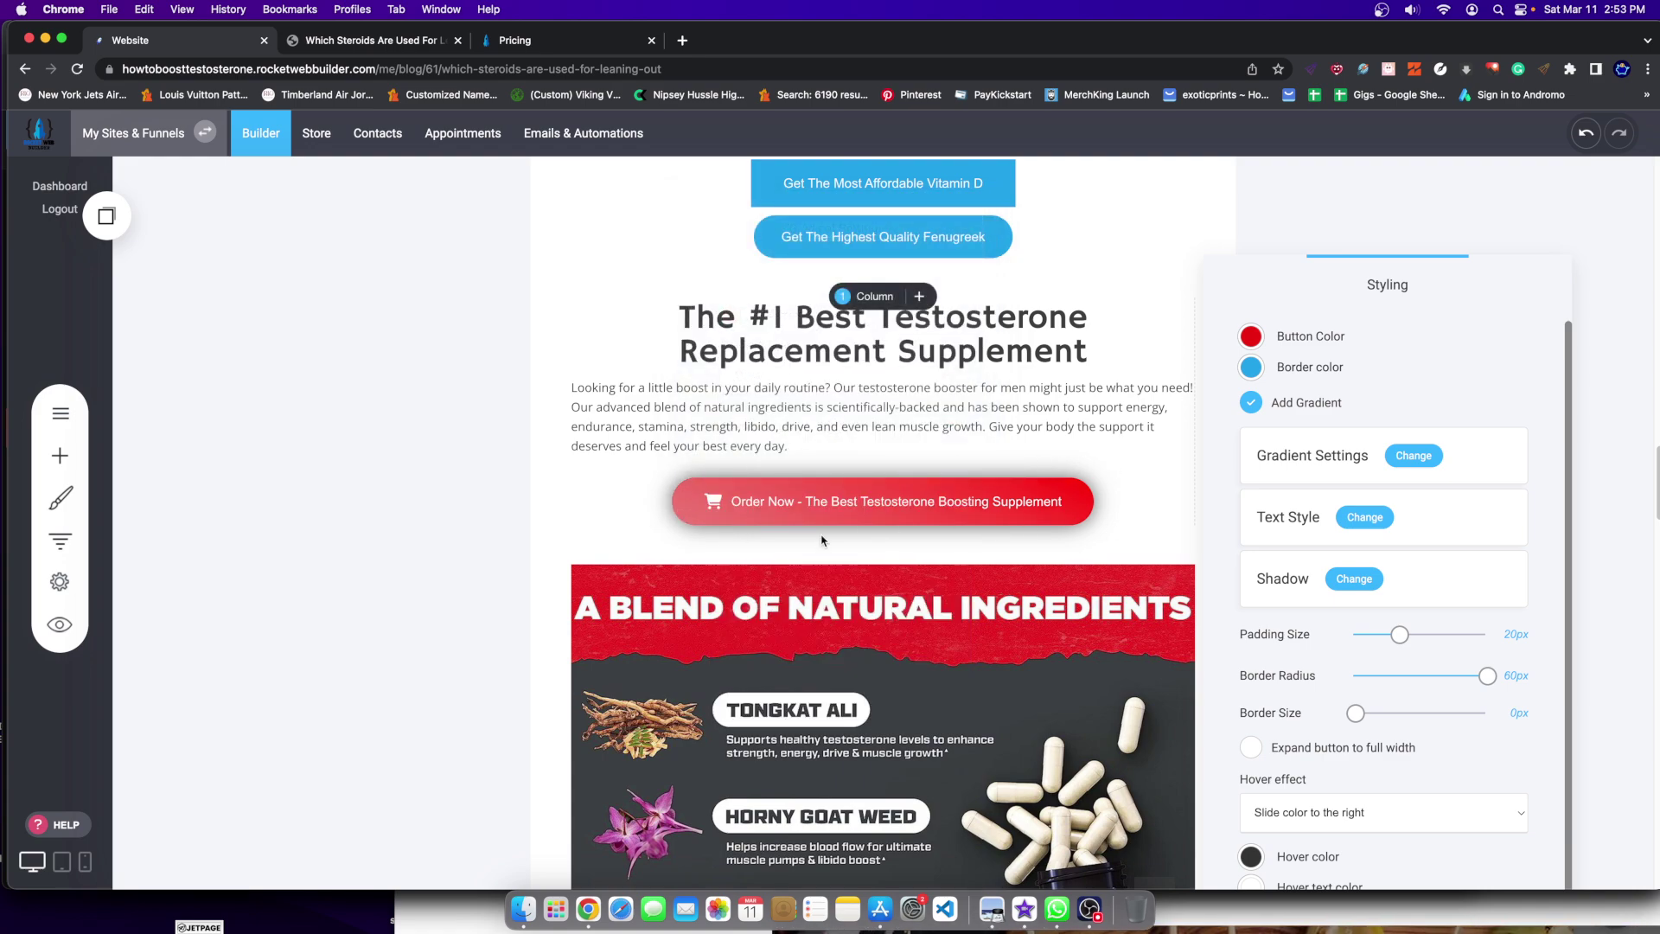
click(1250, 402)
click(1250, 402)
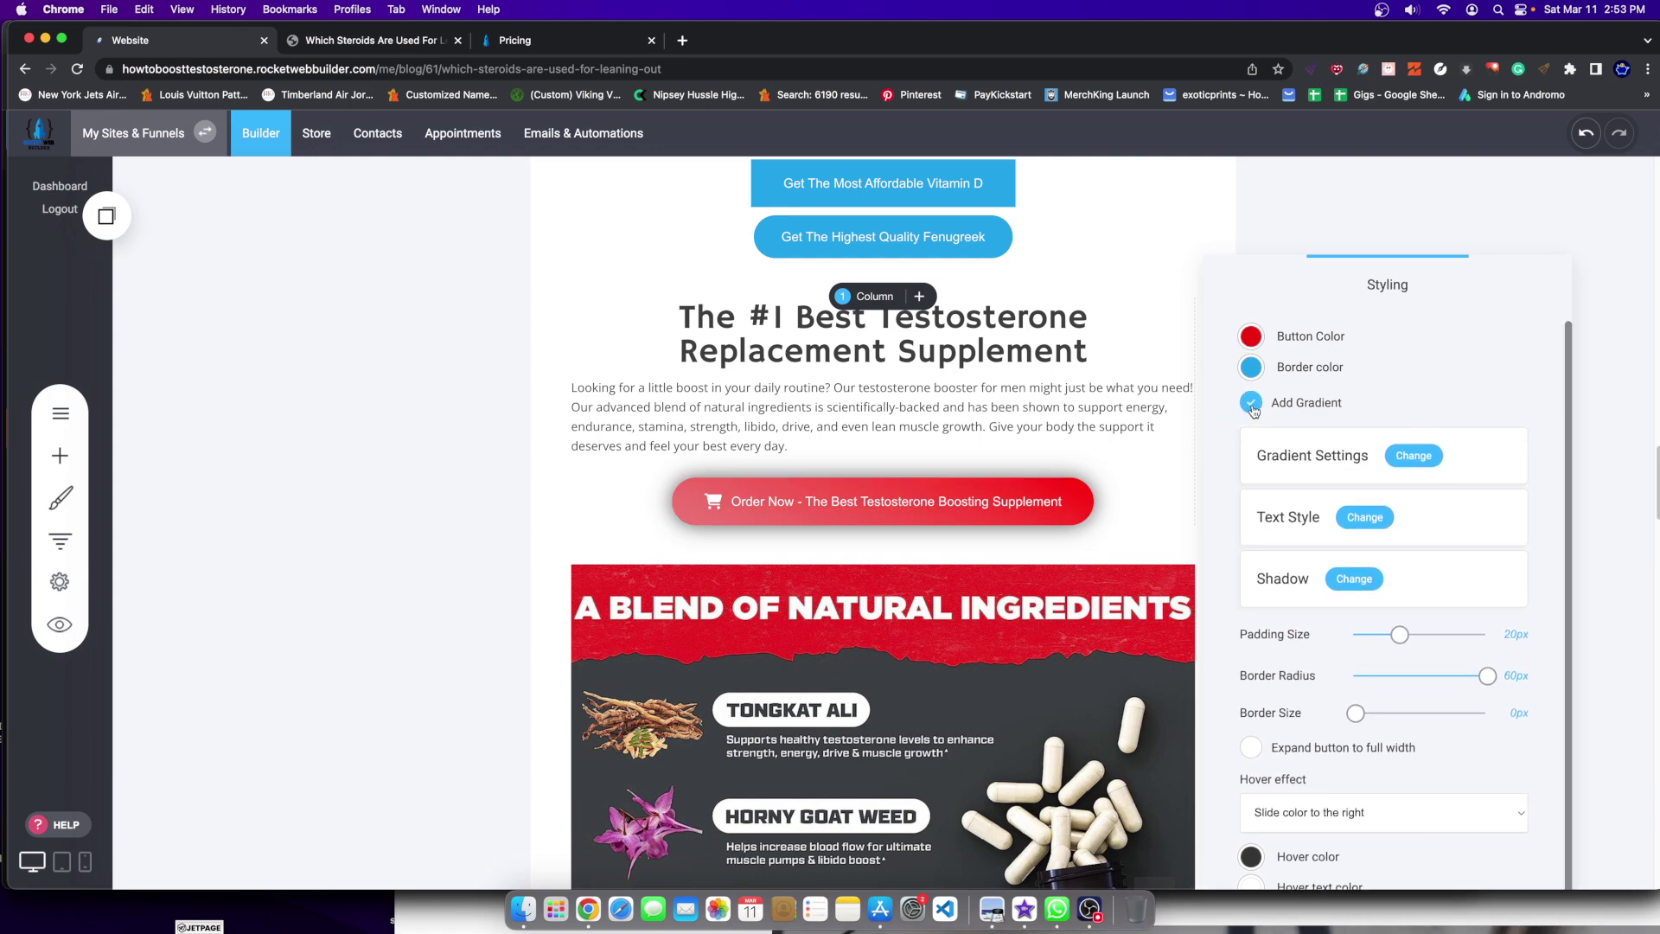
click(1336, 410)
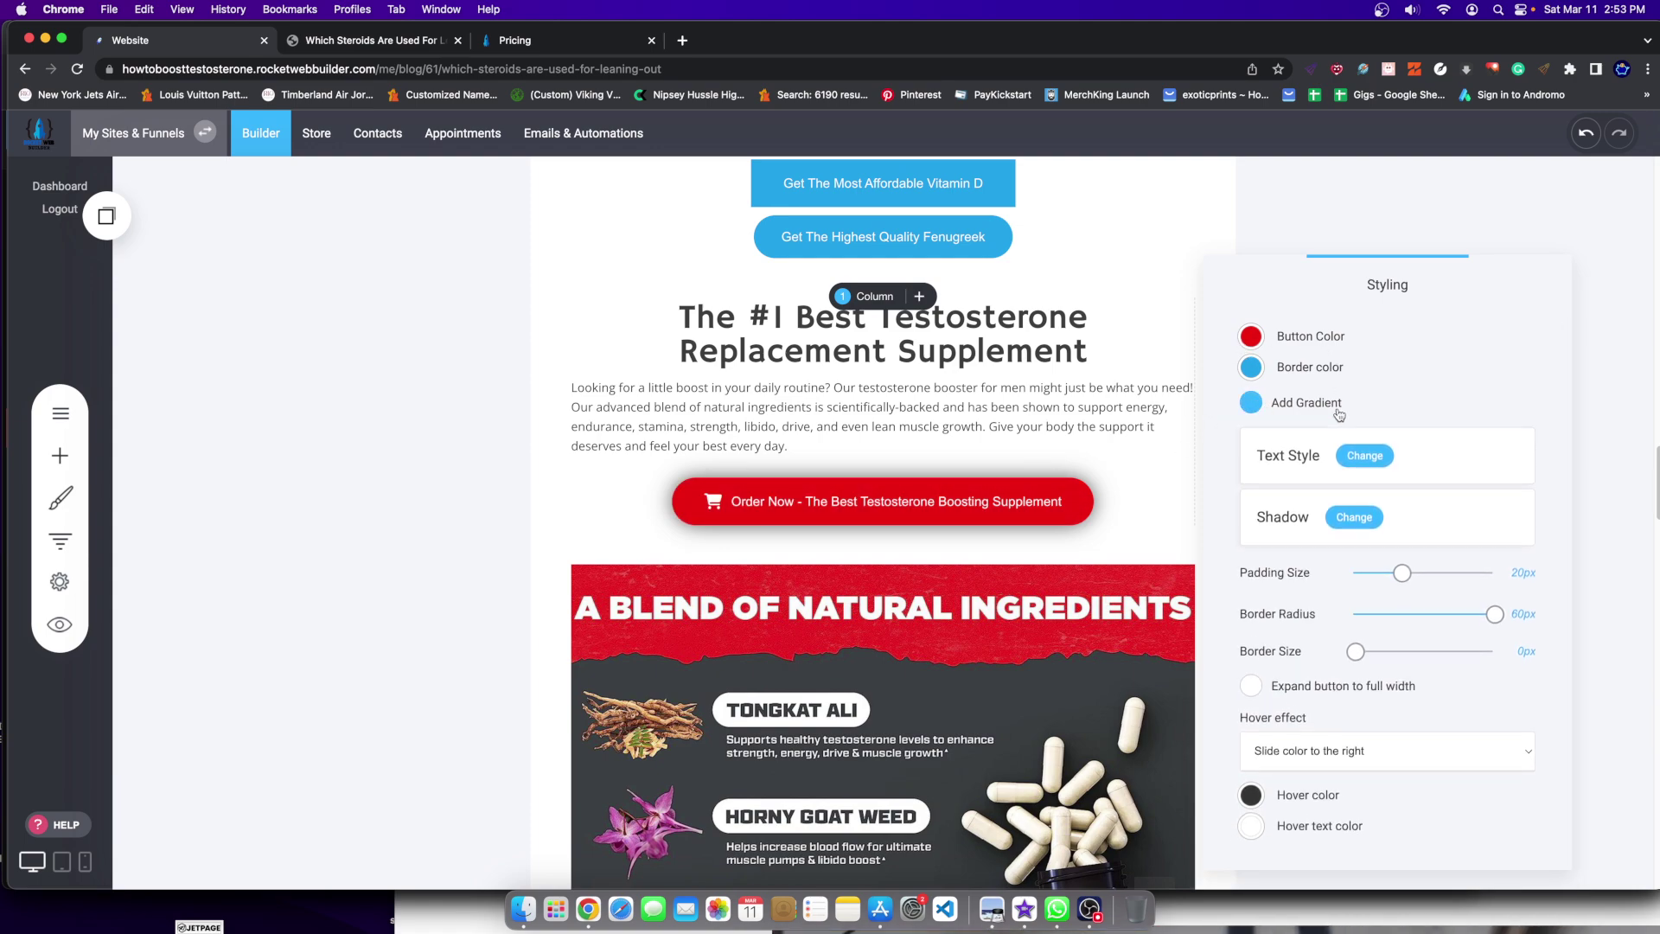
Step: Check the button text style, then try the Grow hover effect
click(1364, 454)
click(1377, 287)
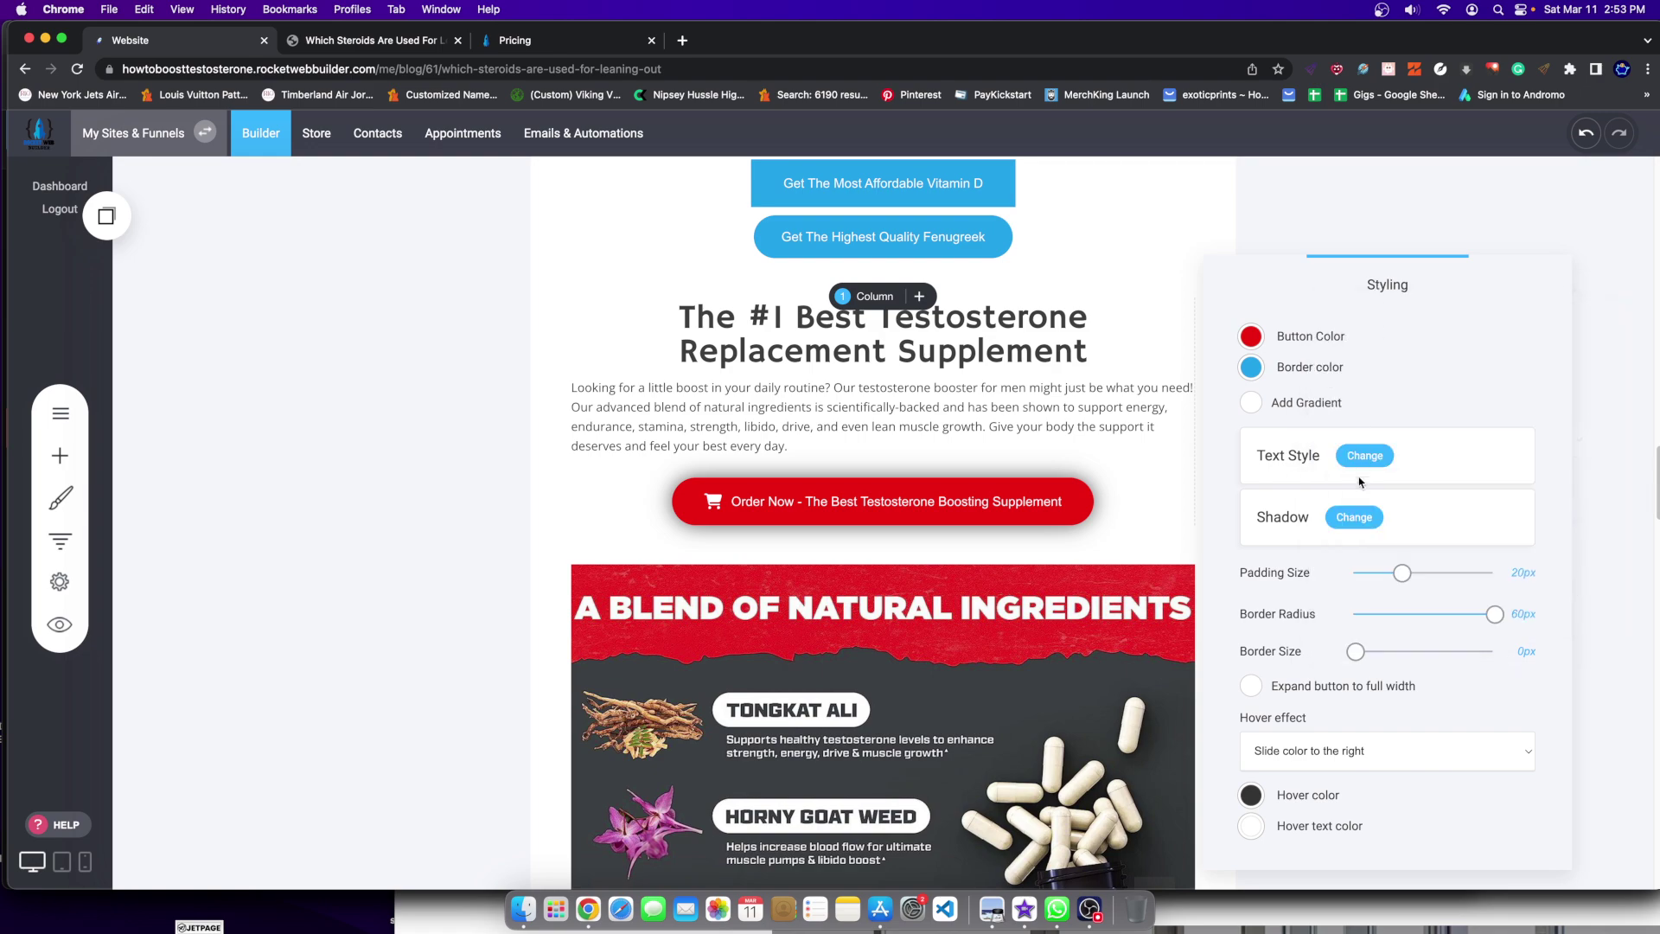
drag(1261, 716, 1306, 716)
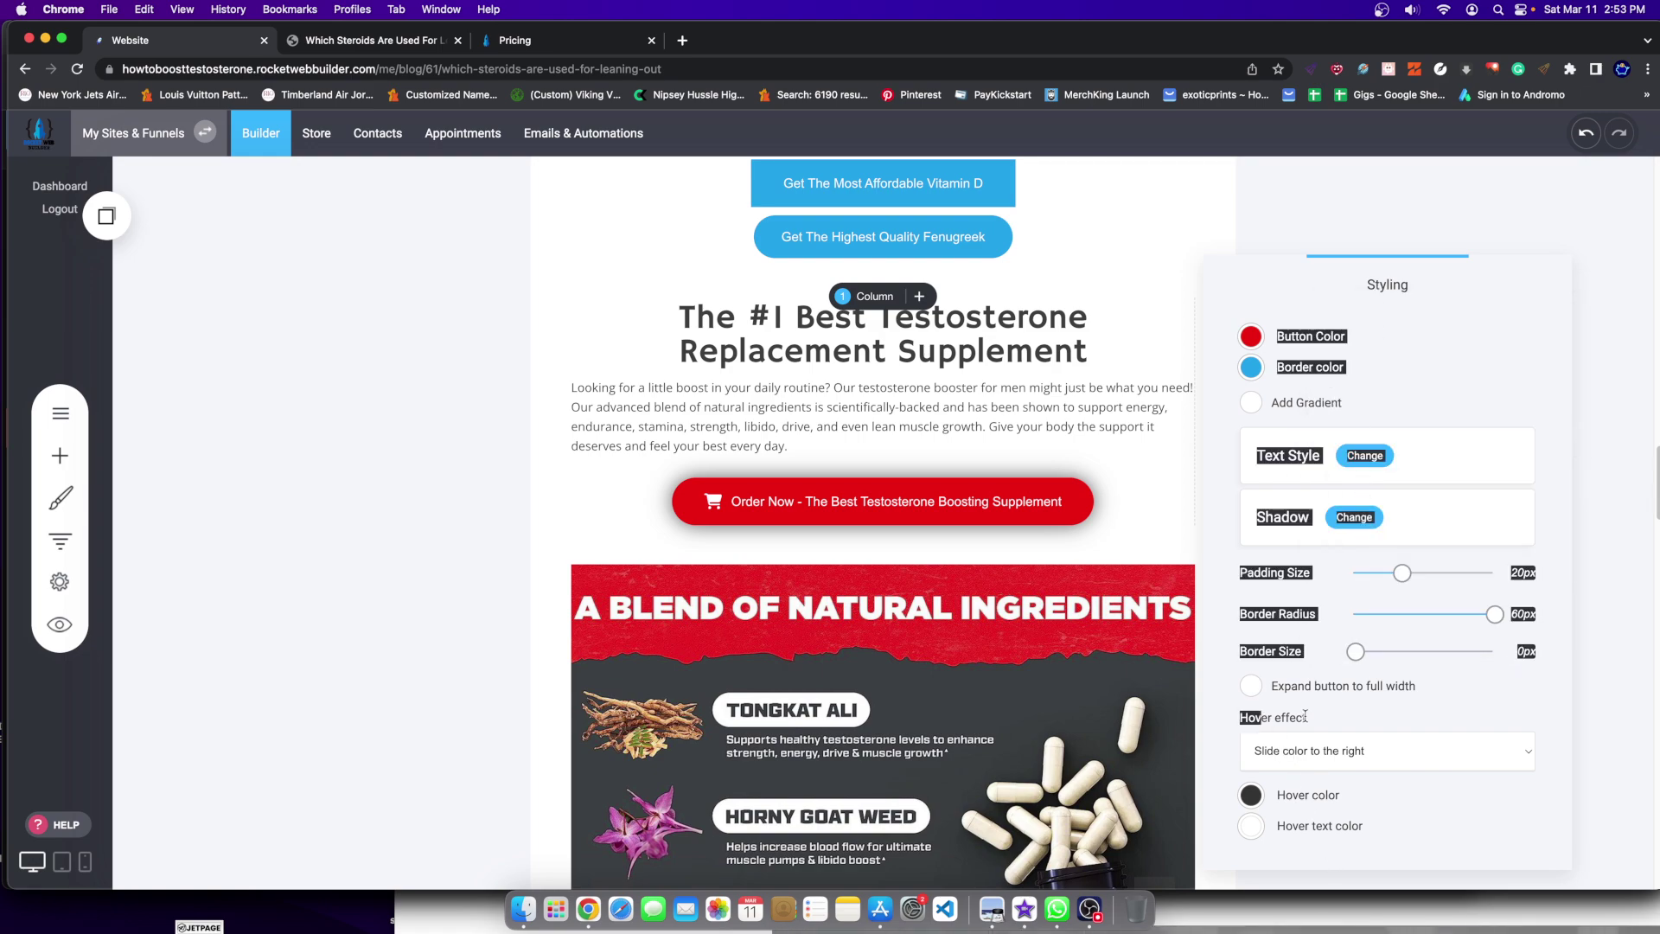
click(1352, 733)
click(1282, 752)
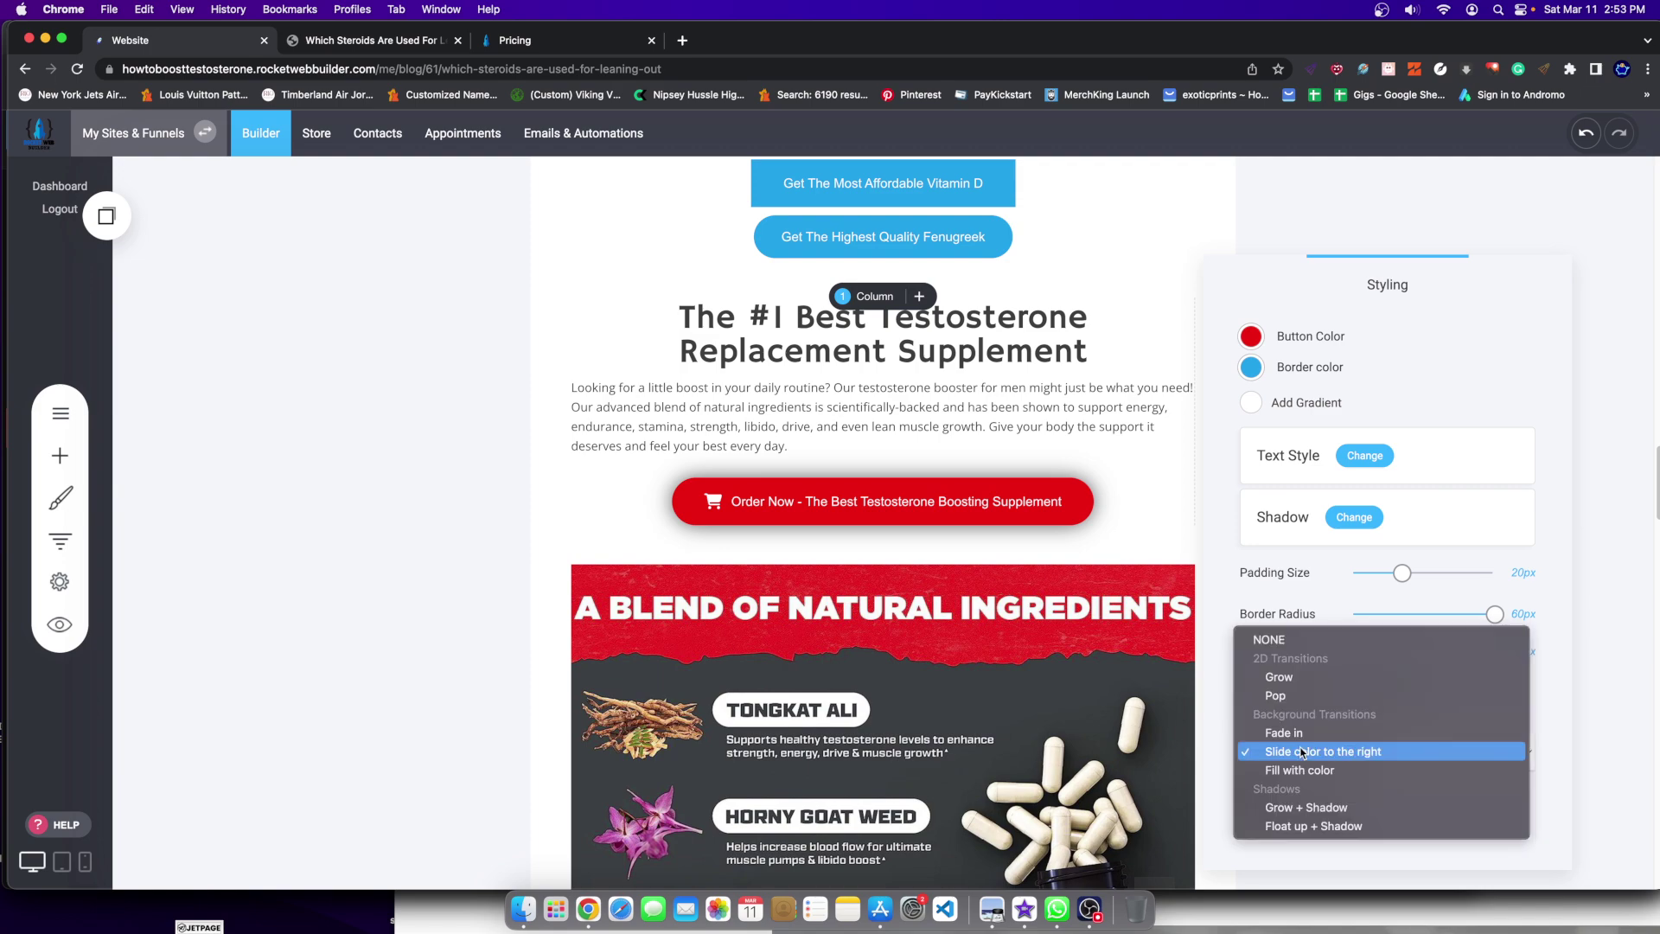
click(1278, 677)
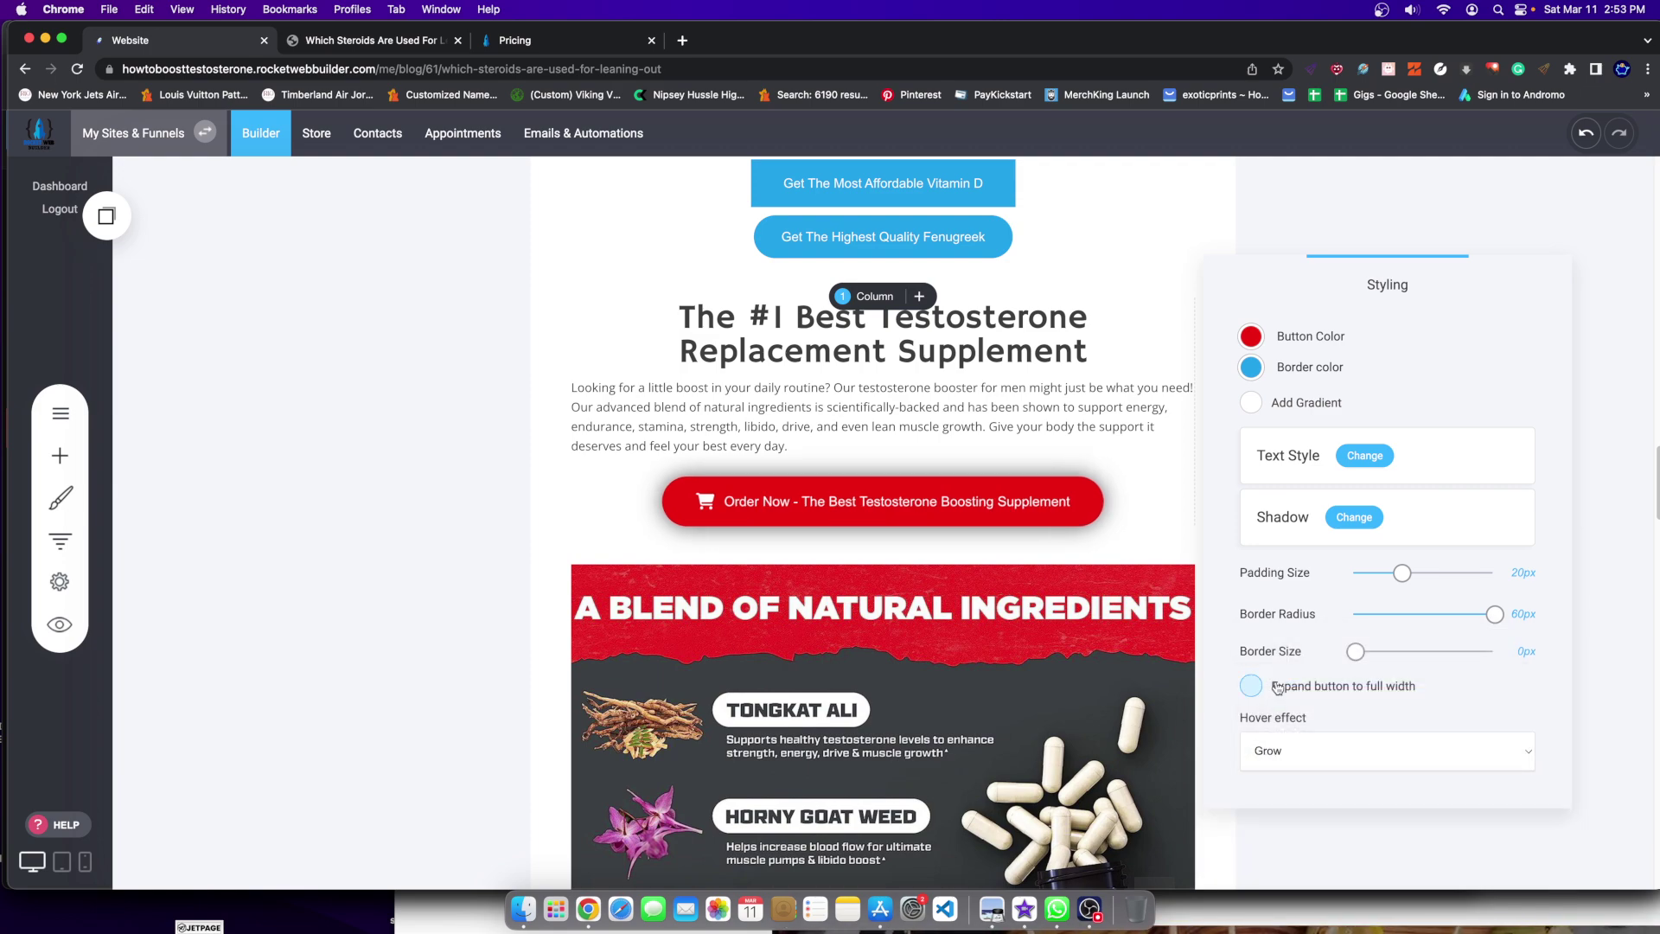
click(1340, 761)
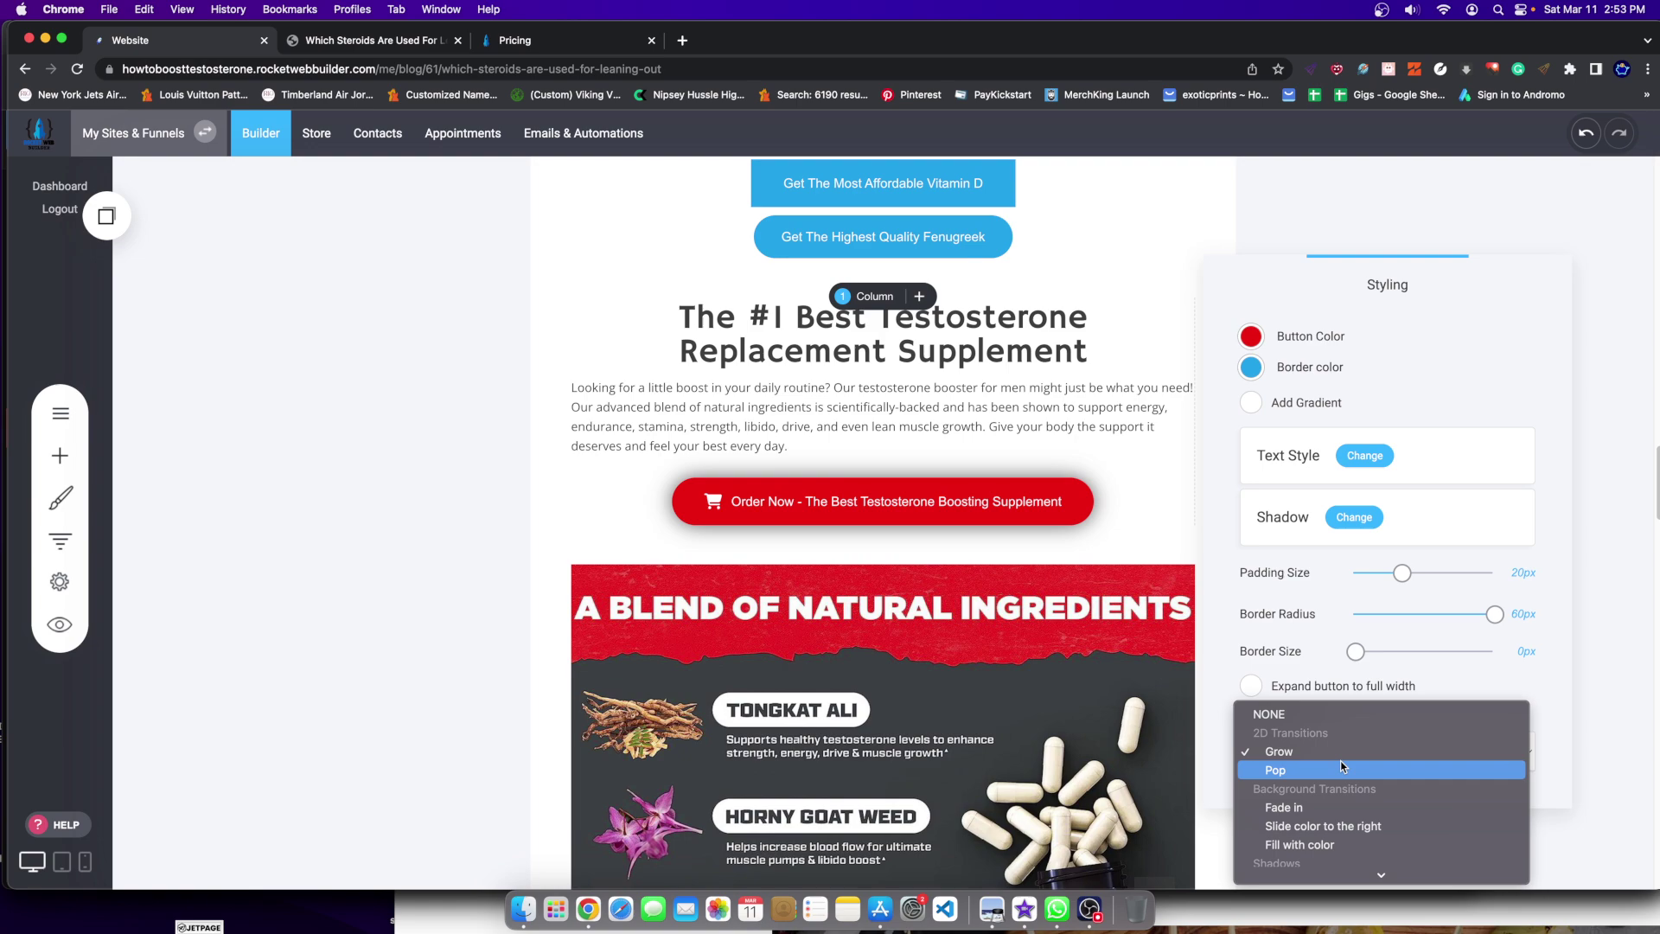
click(1279, 751)
Step: Preview the Pop, Fade in and Slide color to the right hover effects
click(1294, 759)
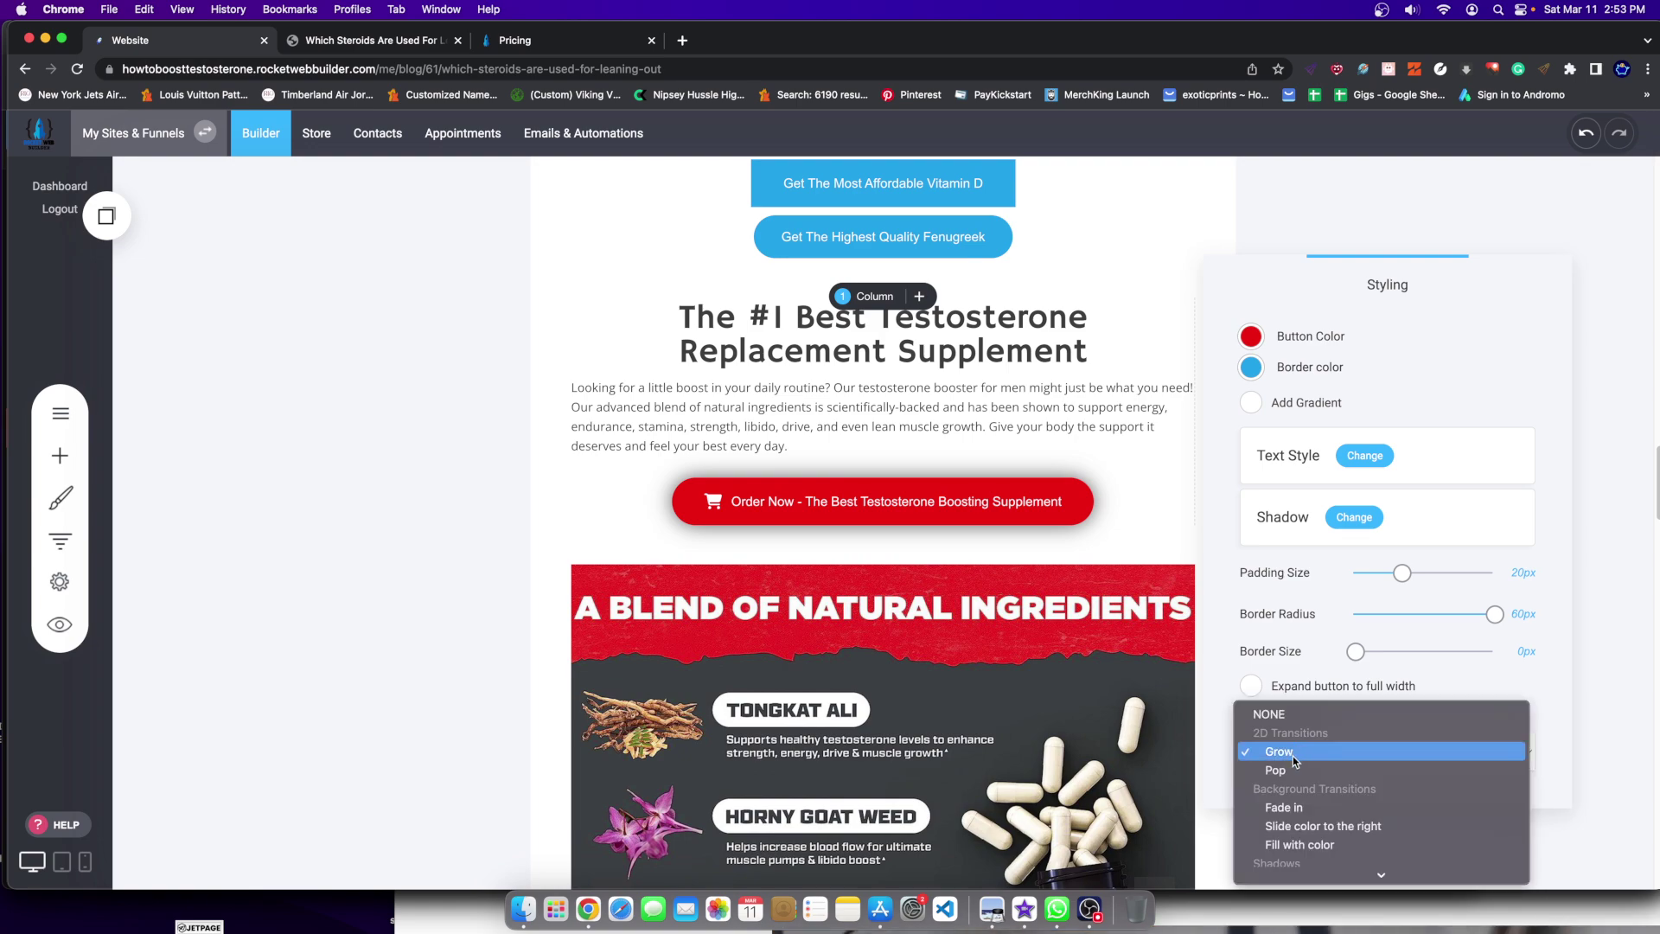
click(1294, 768)
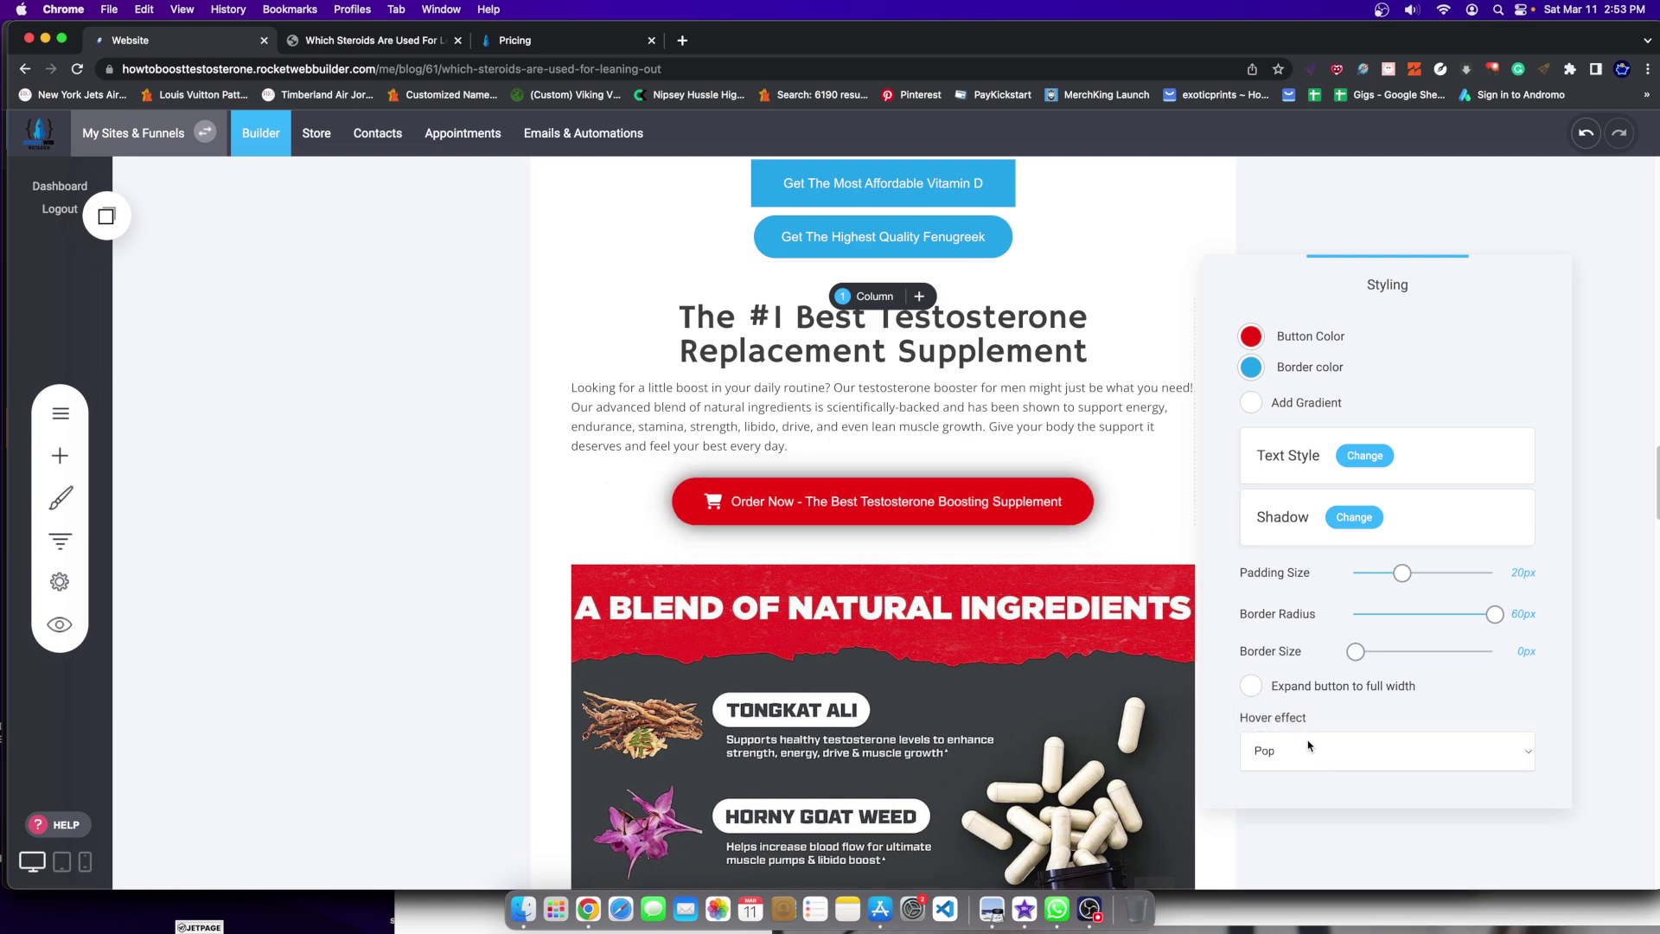
click(1308, 745)
click(1310, 785)
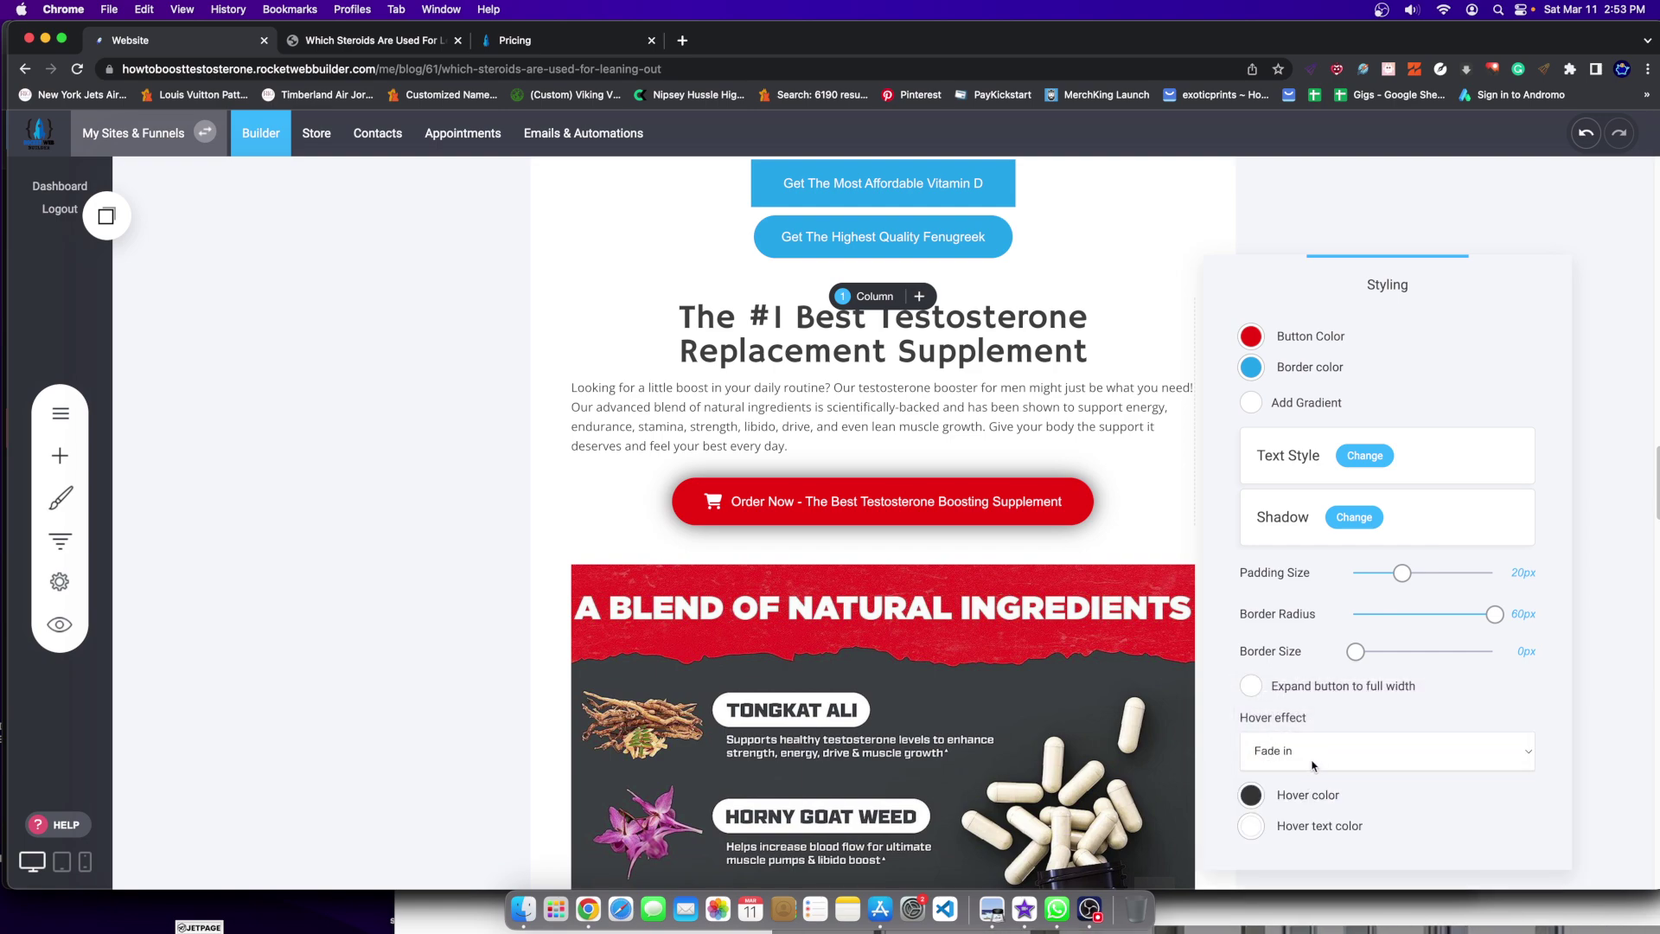
click(1310, 754)
click(1299, 789)
click(1331, 754)
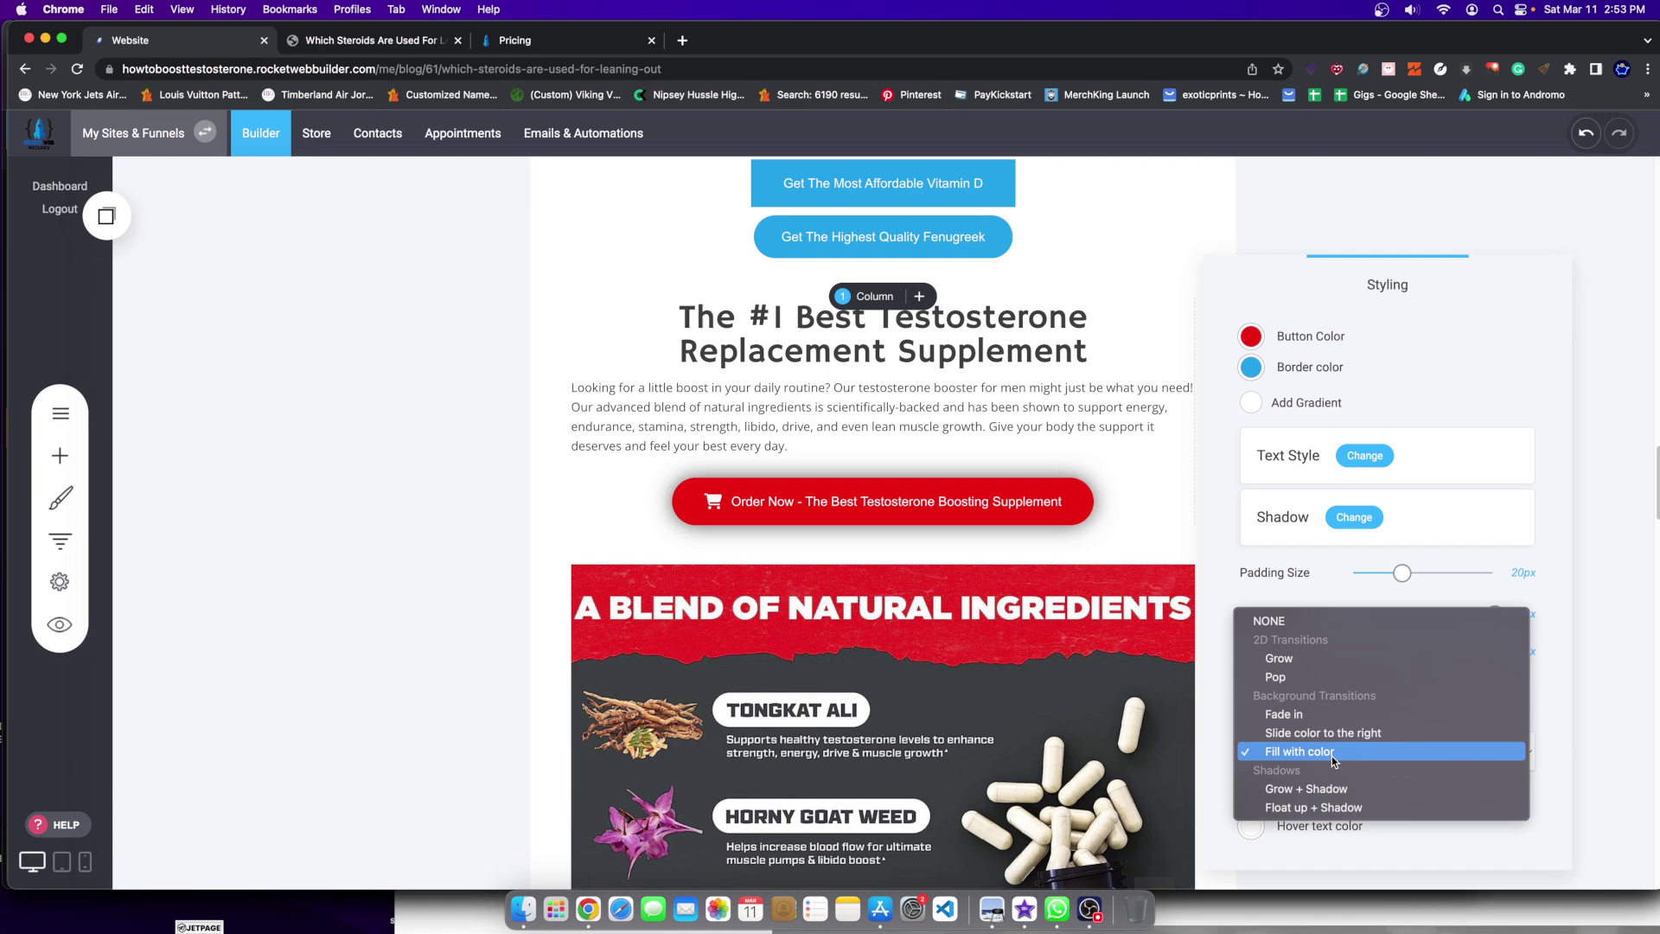
click(1304, 733)
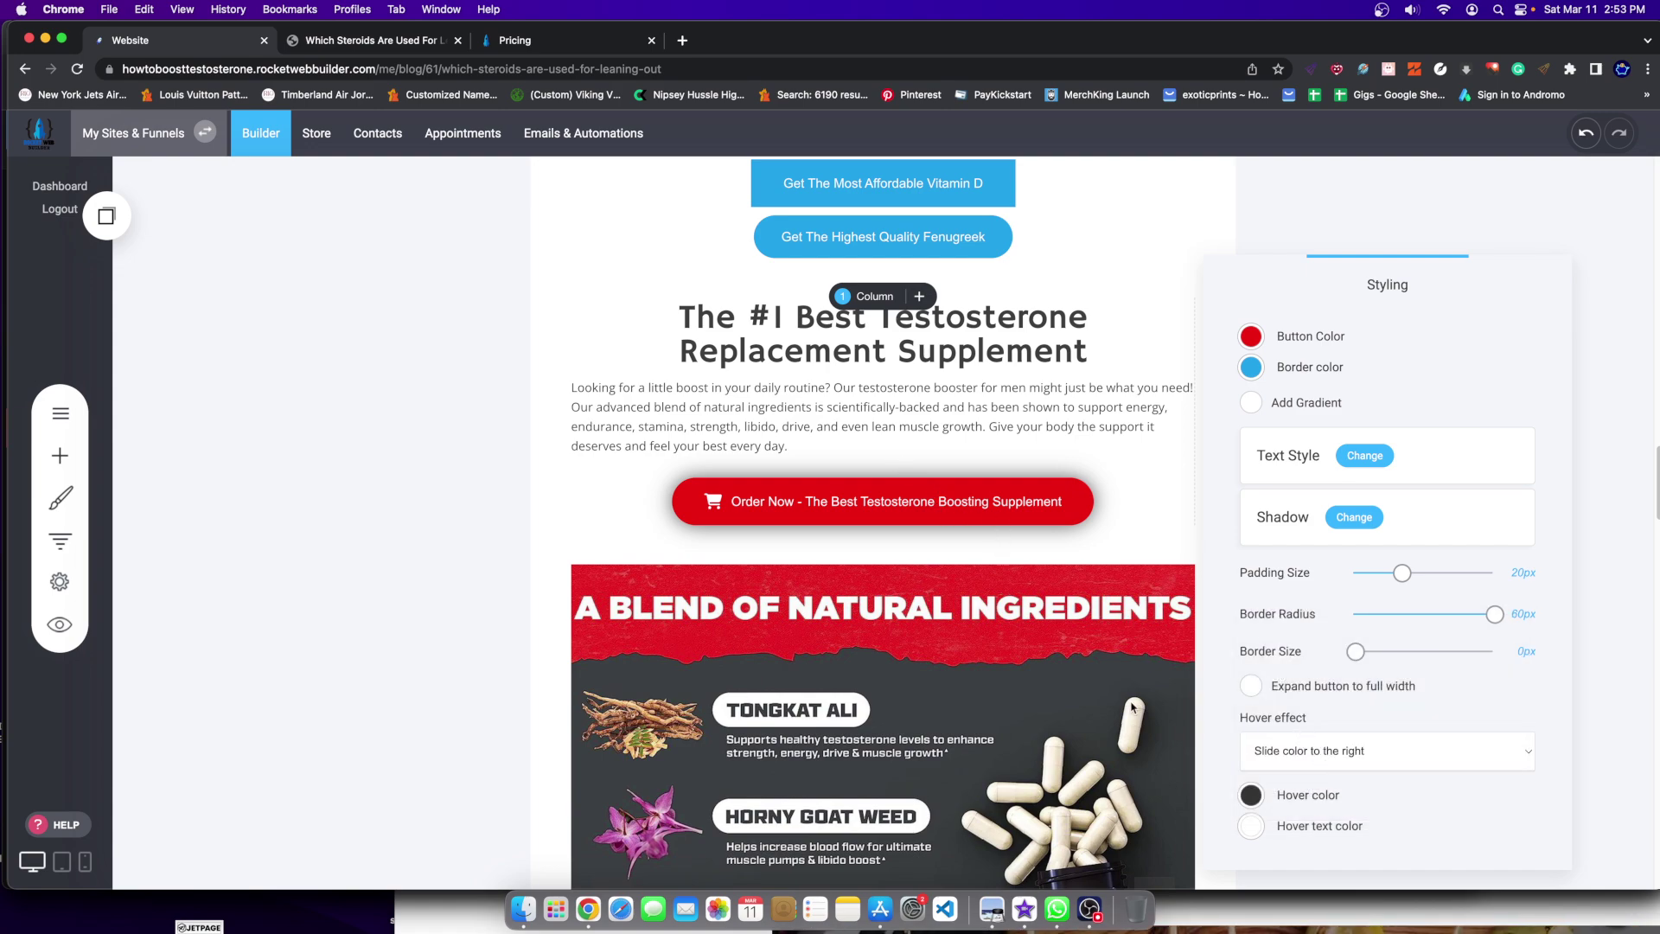
Step: Try Grow + Shadow and Float up + Shadow, then settle on the Pop hover effect
click(1415, 768)
click(1345, 752)
click(1340, 761)
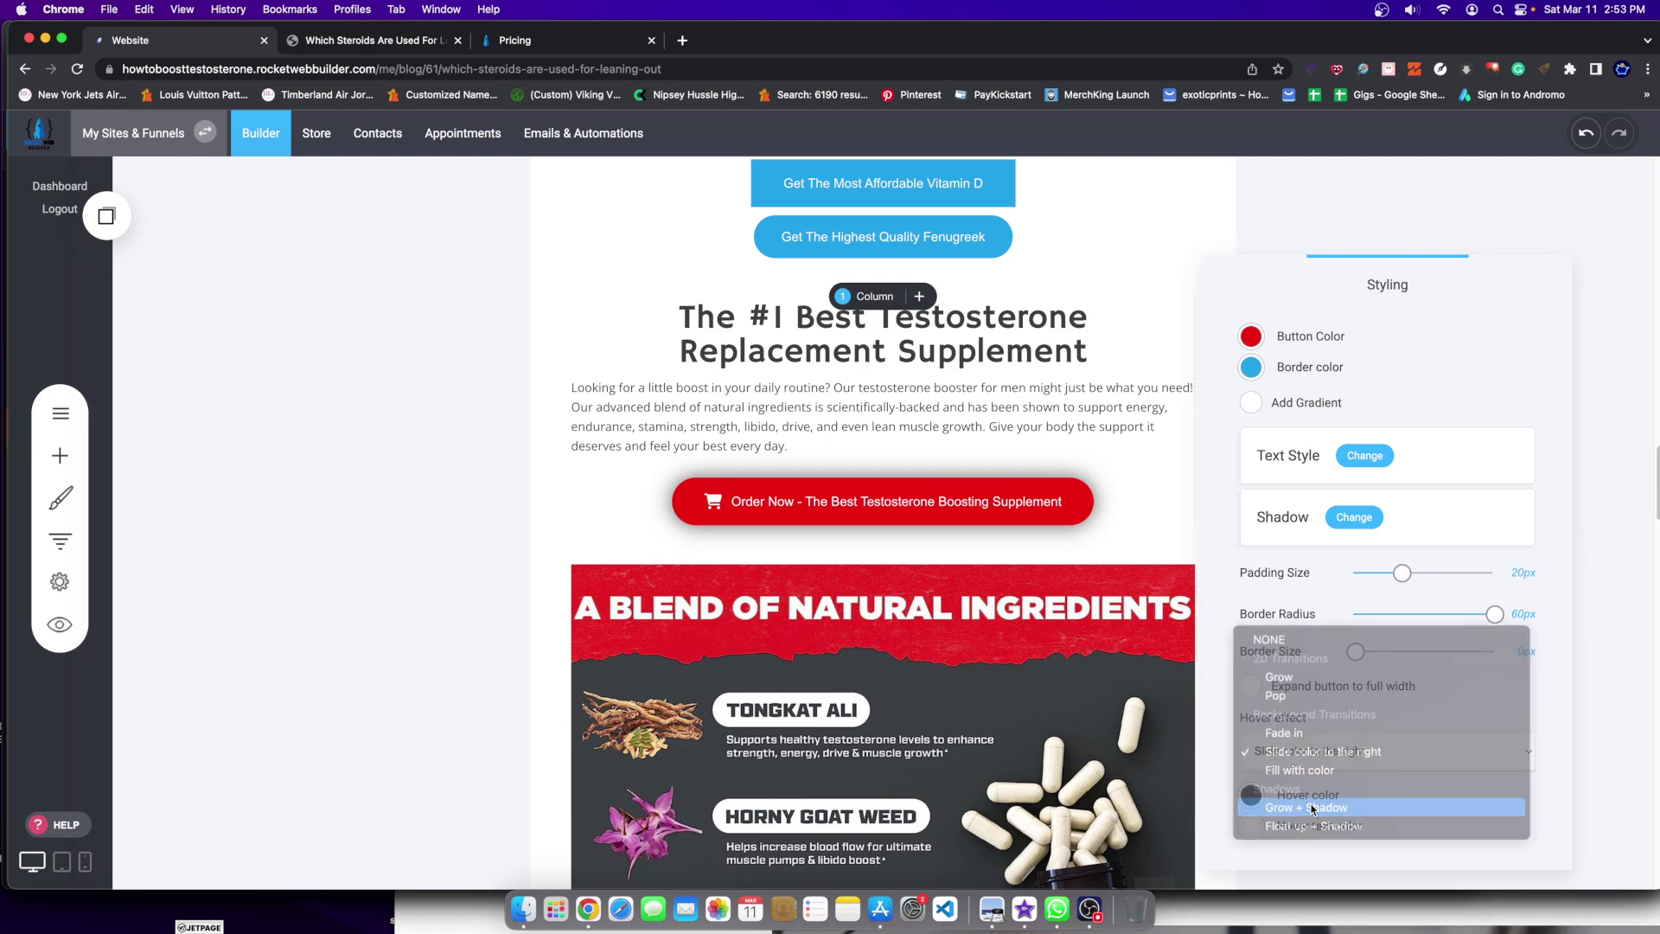
click(1312, 806)
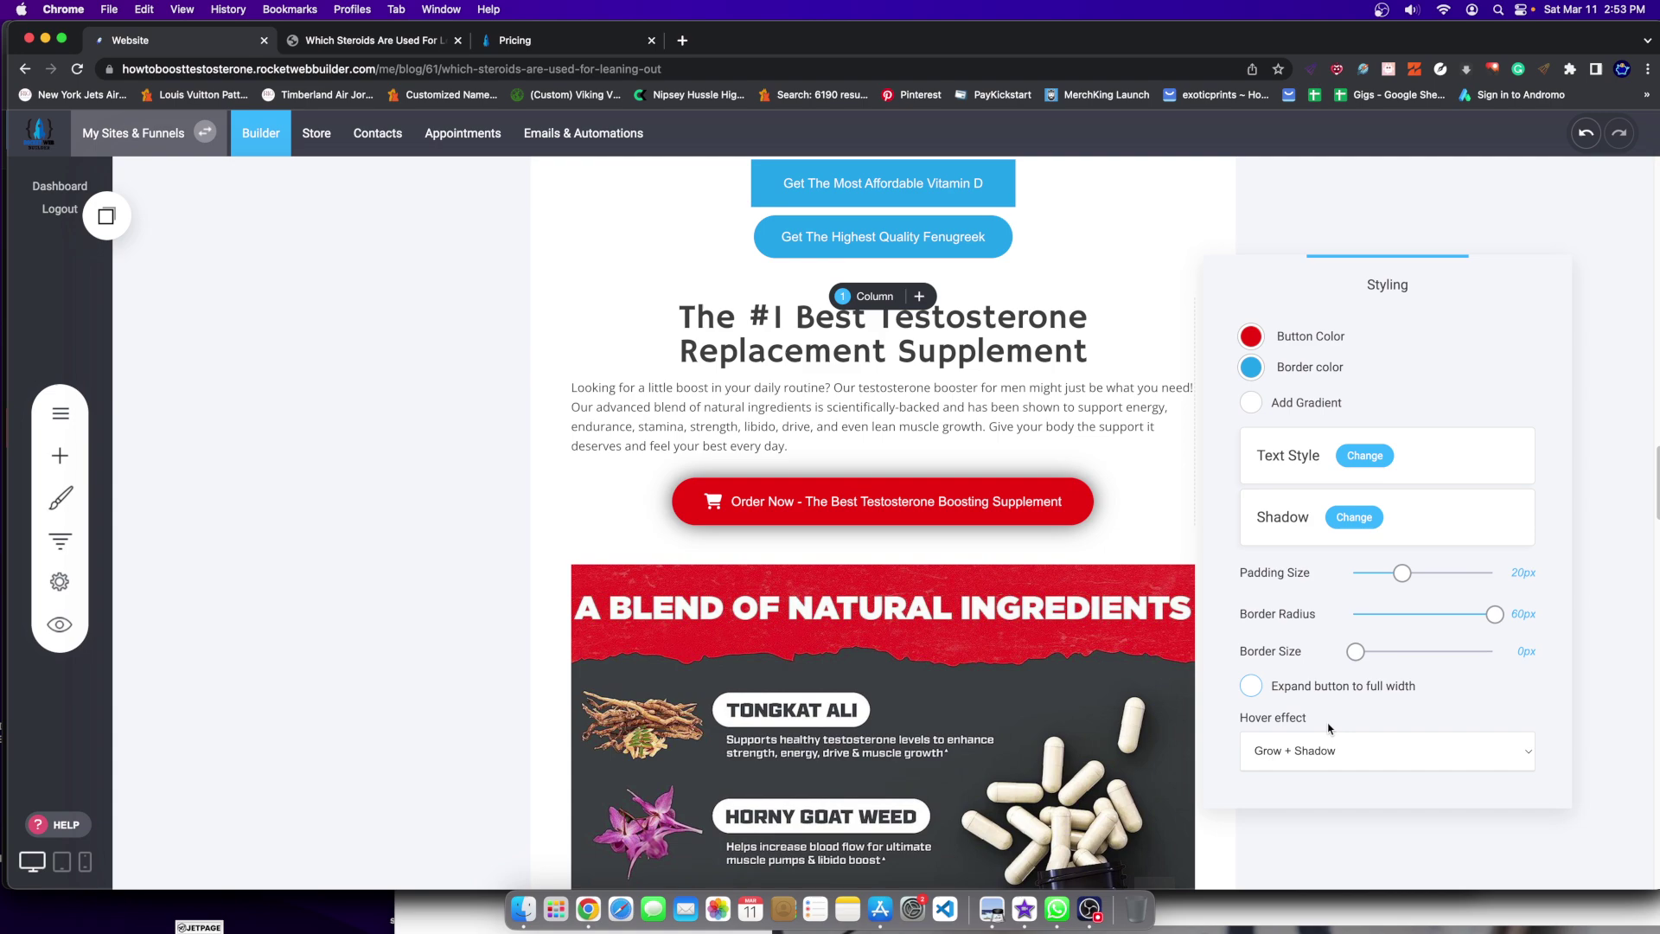
click(1331, 752)
click(1316, 770)
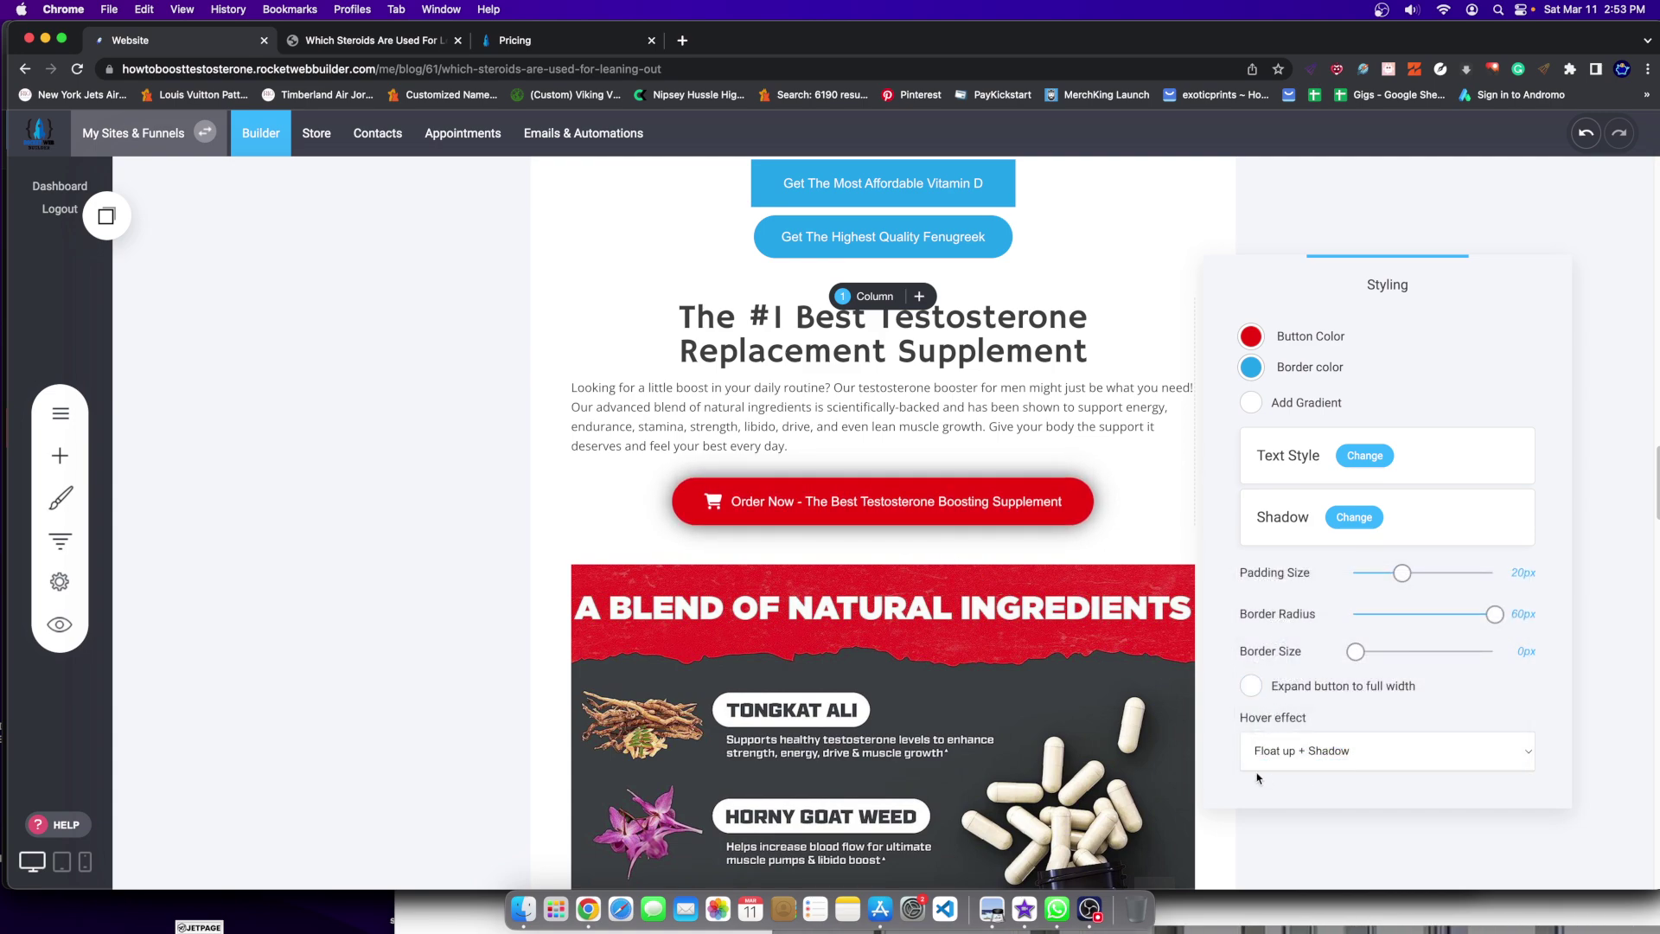
click(1278, 766)
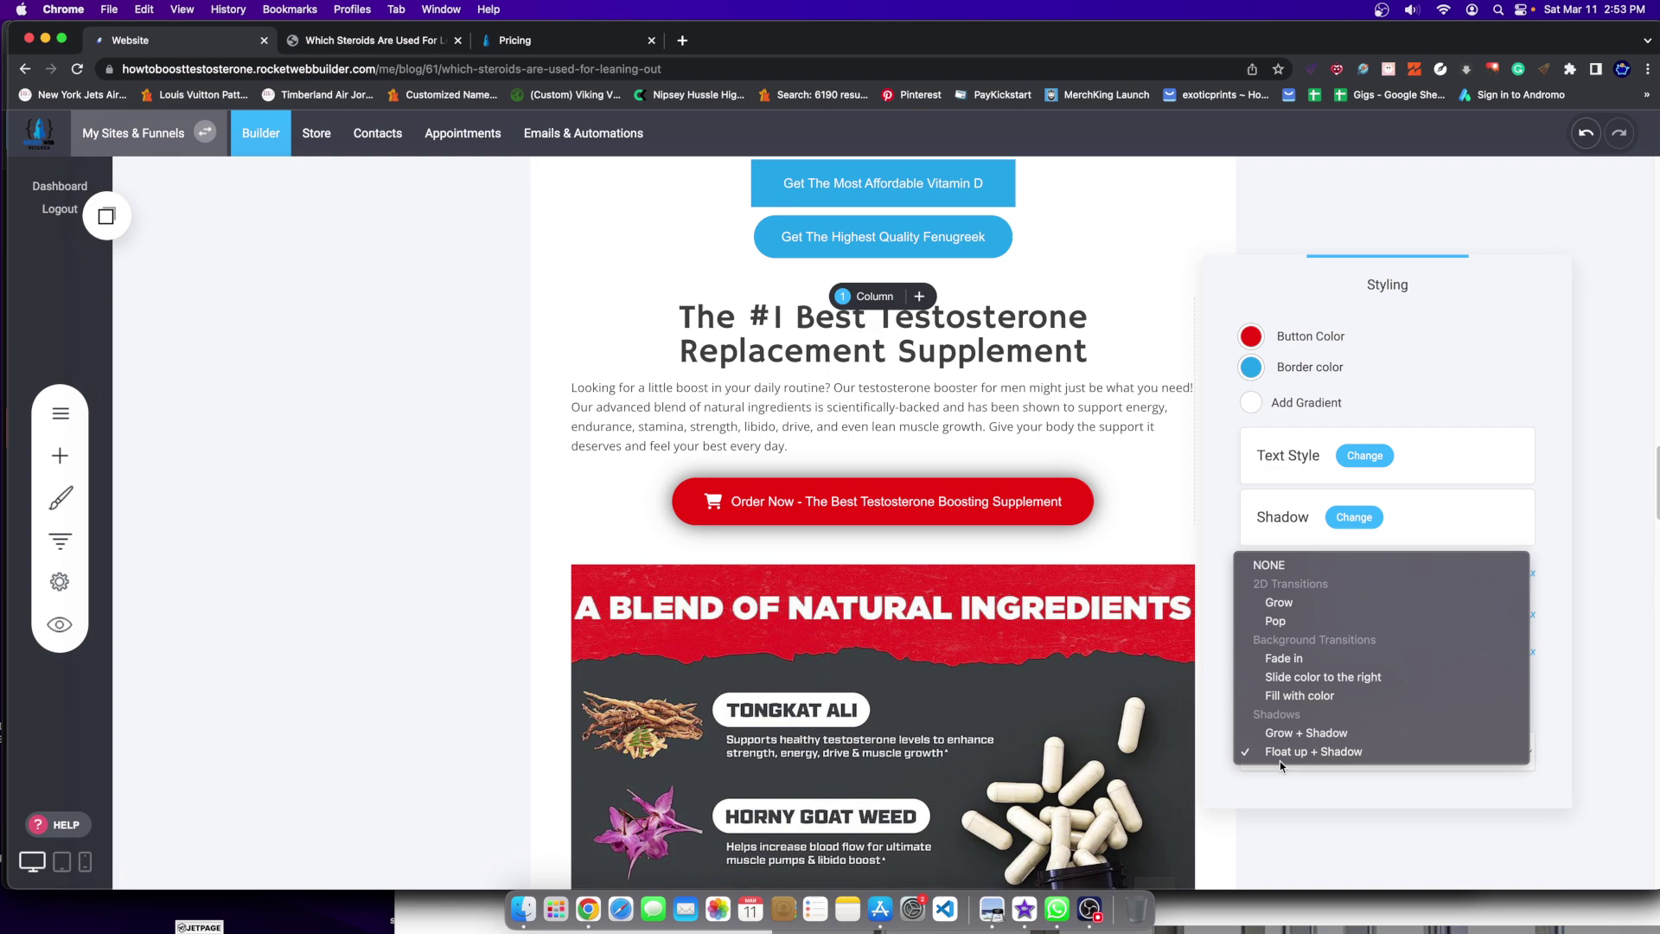
click(1286, 620)
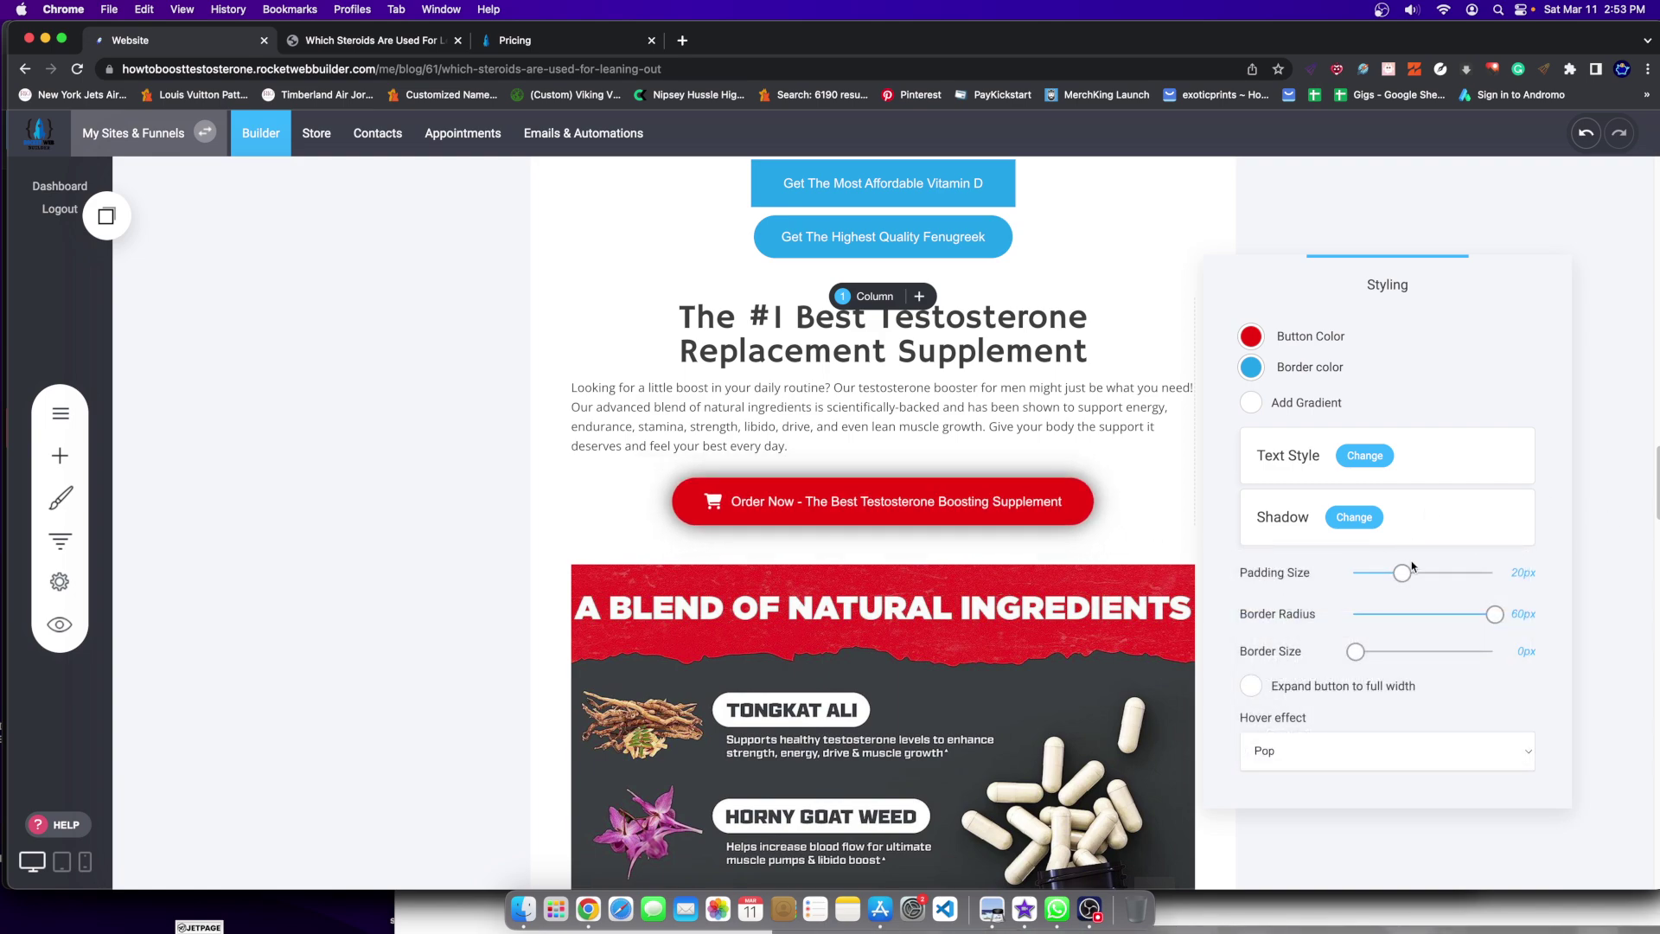
Step: Click Update to save the blog post
scroll(765, 363, up, 15)
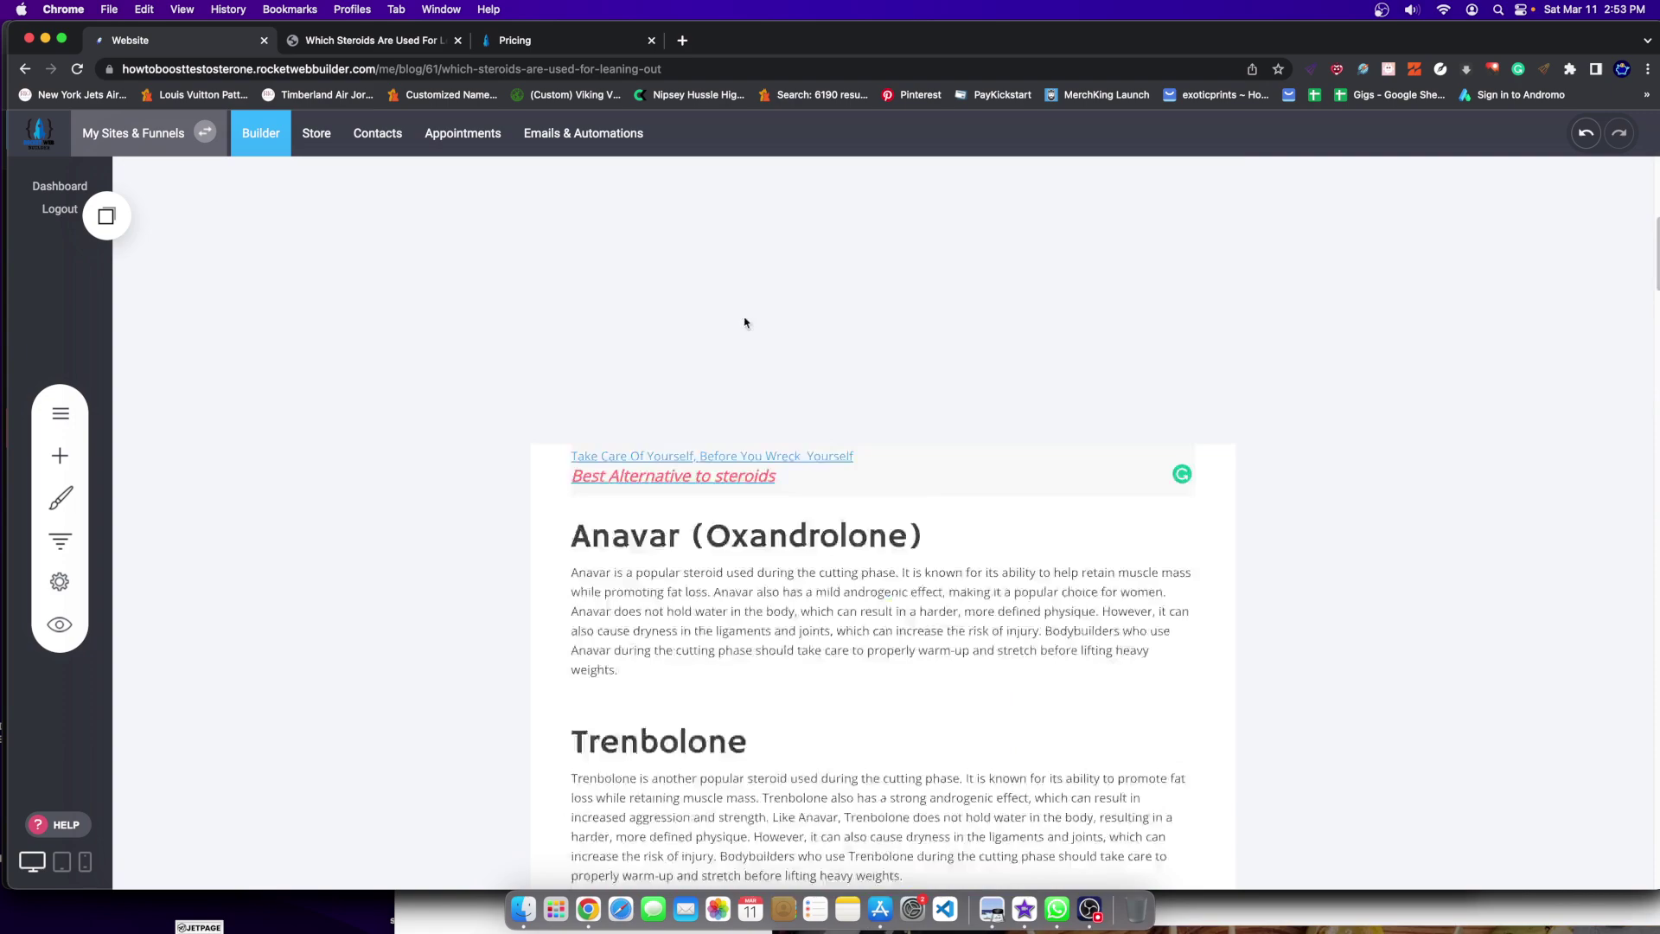
click(838, 428)
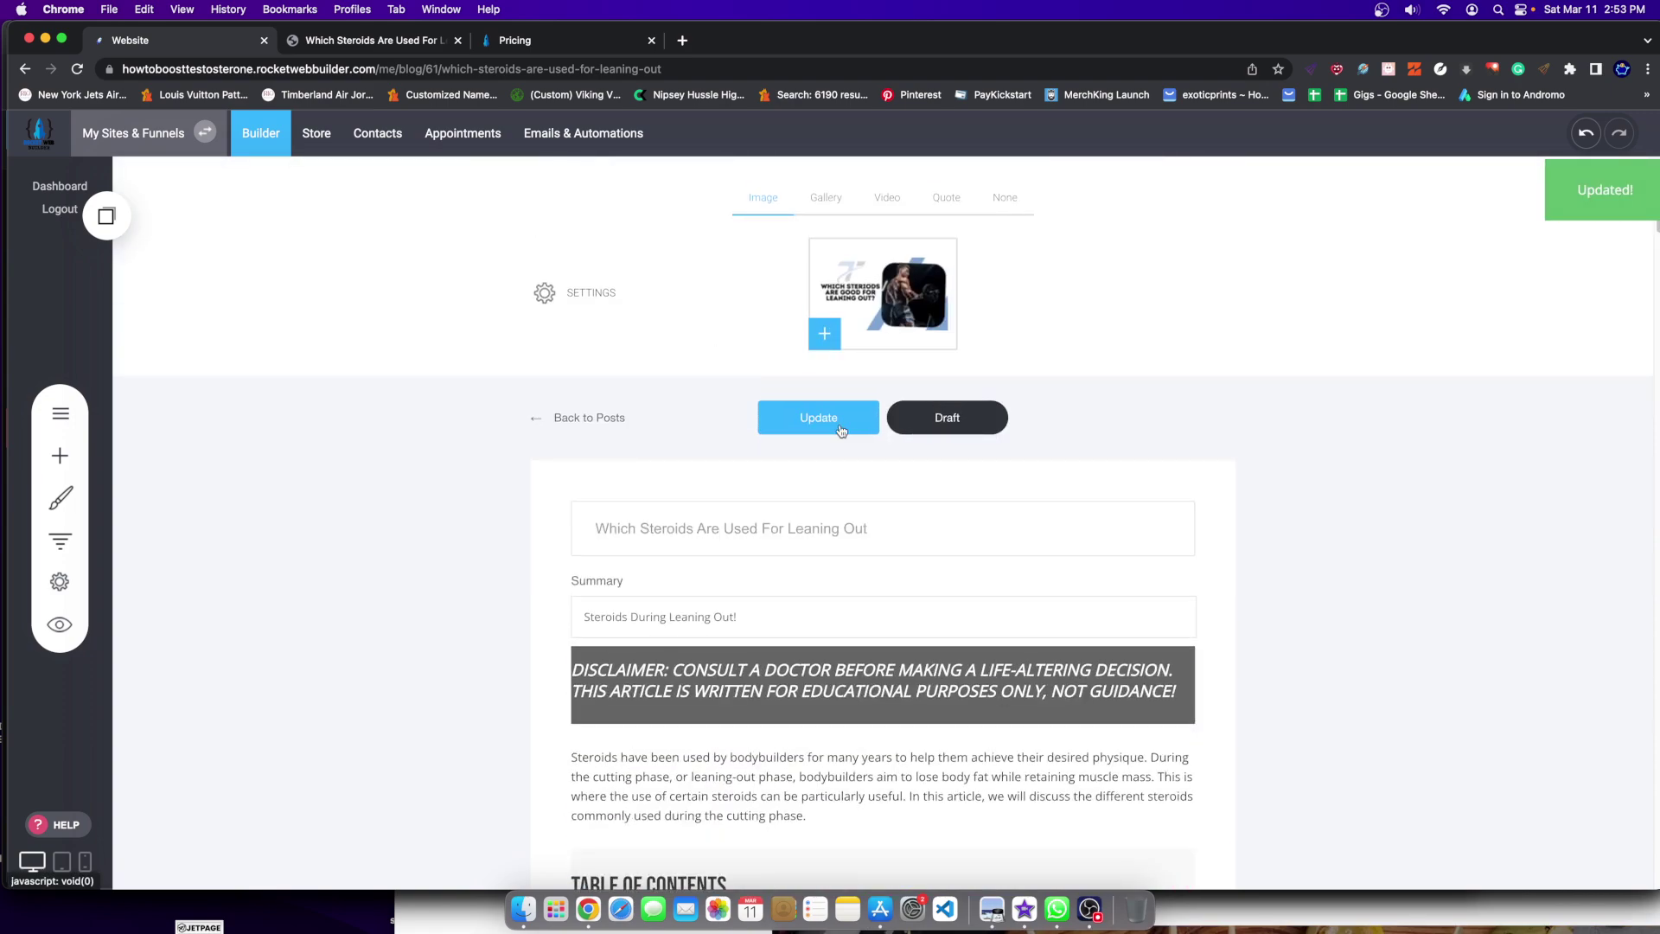
scroll(216, 406, down, 20)
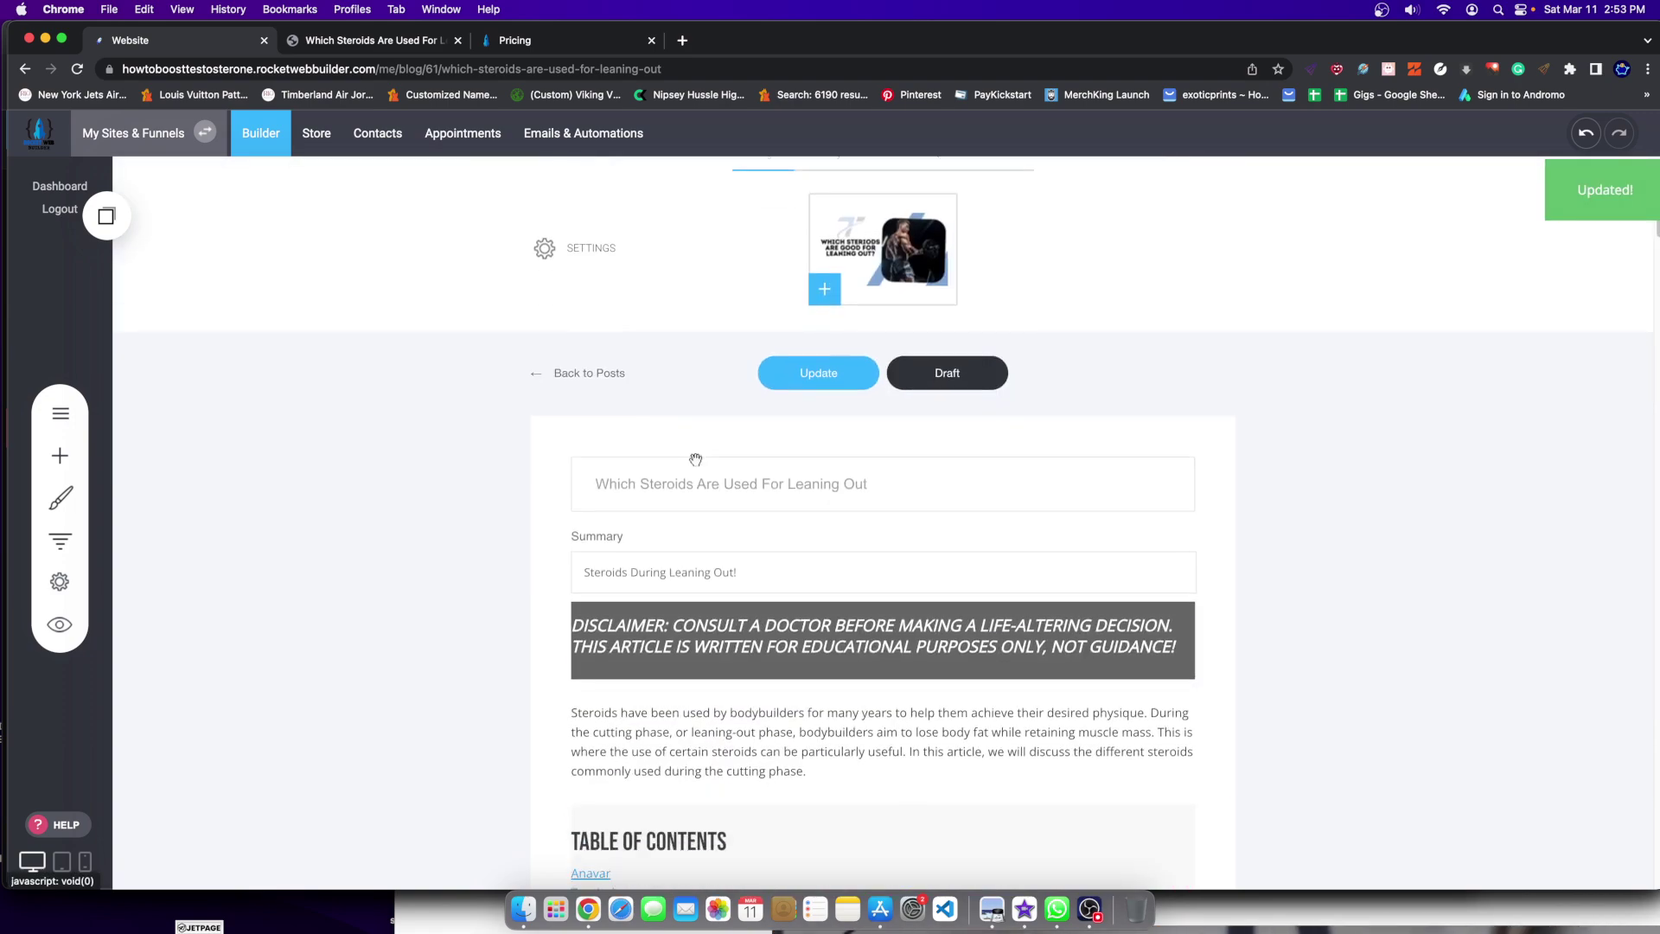
scroll(501, 516, down, 15)
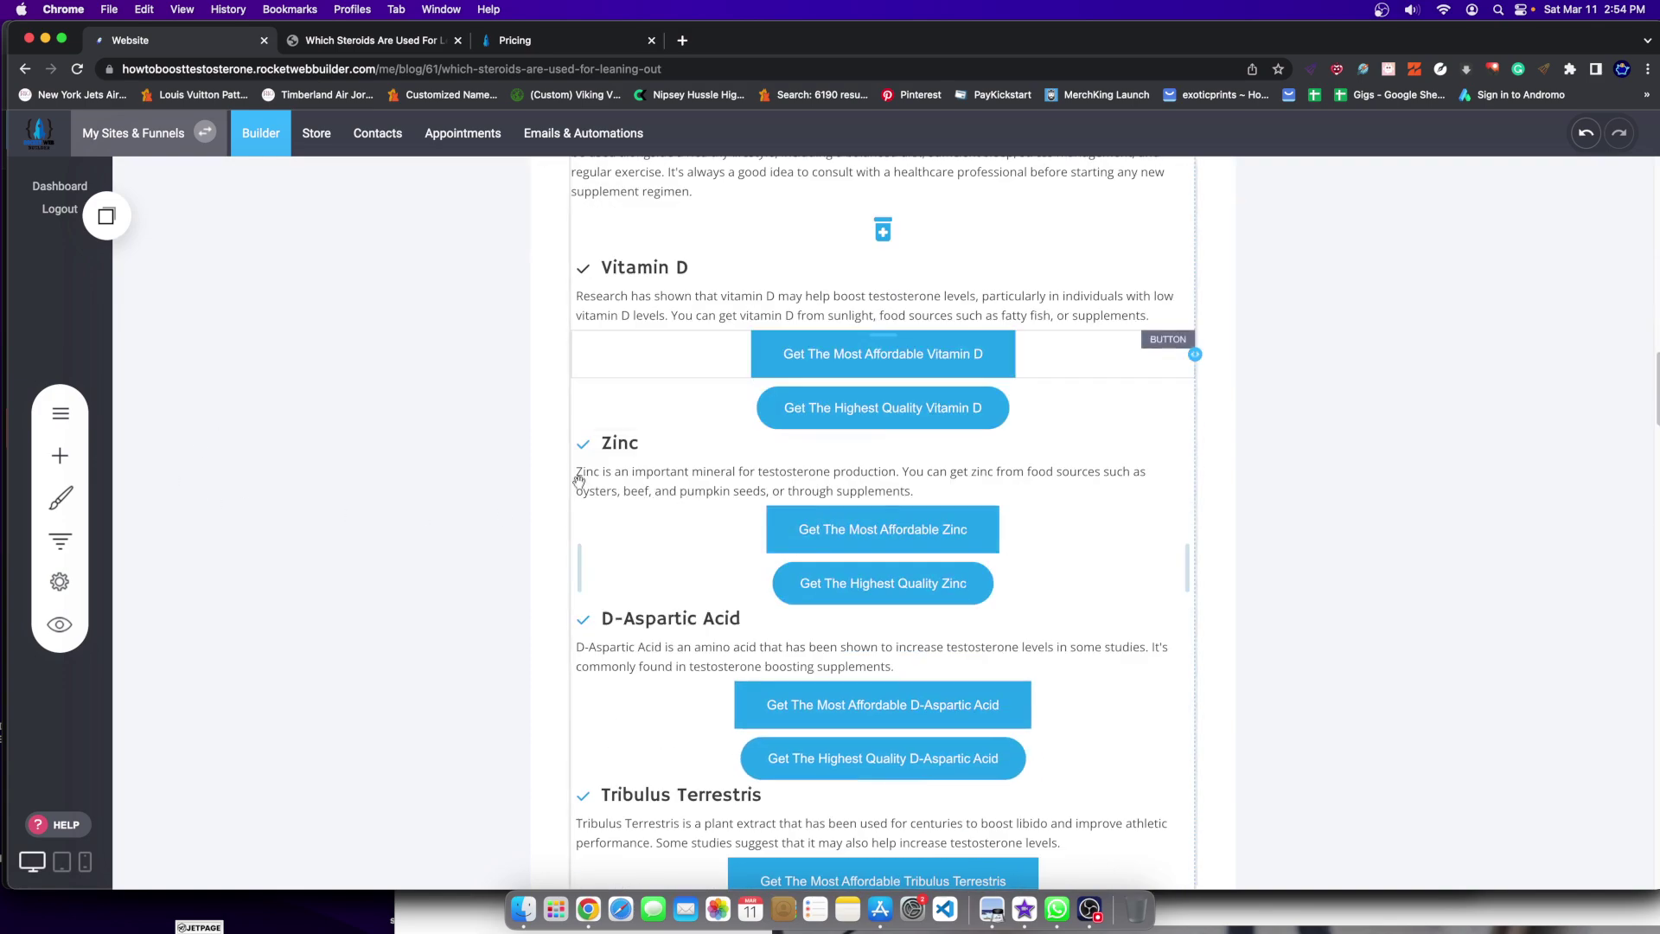
Step: Browse the Add Widget list and close it without adding anything
click(60, 455)
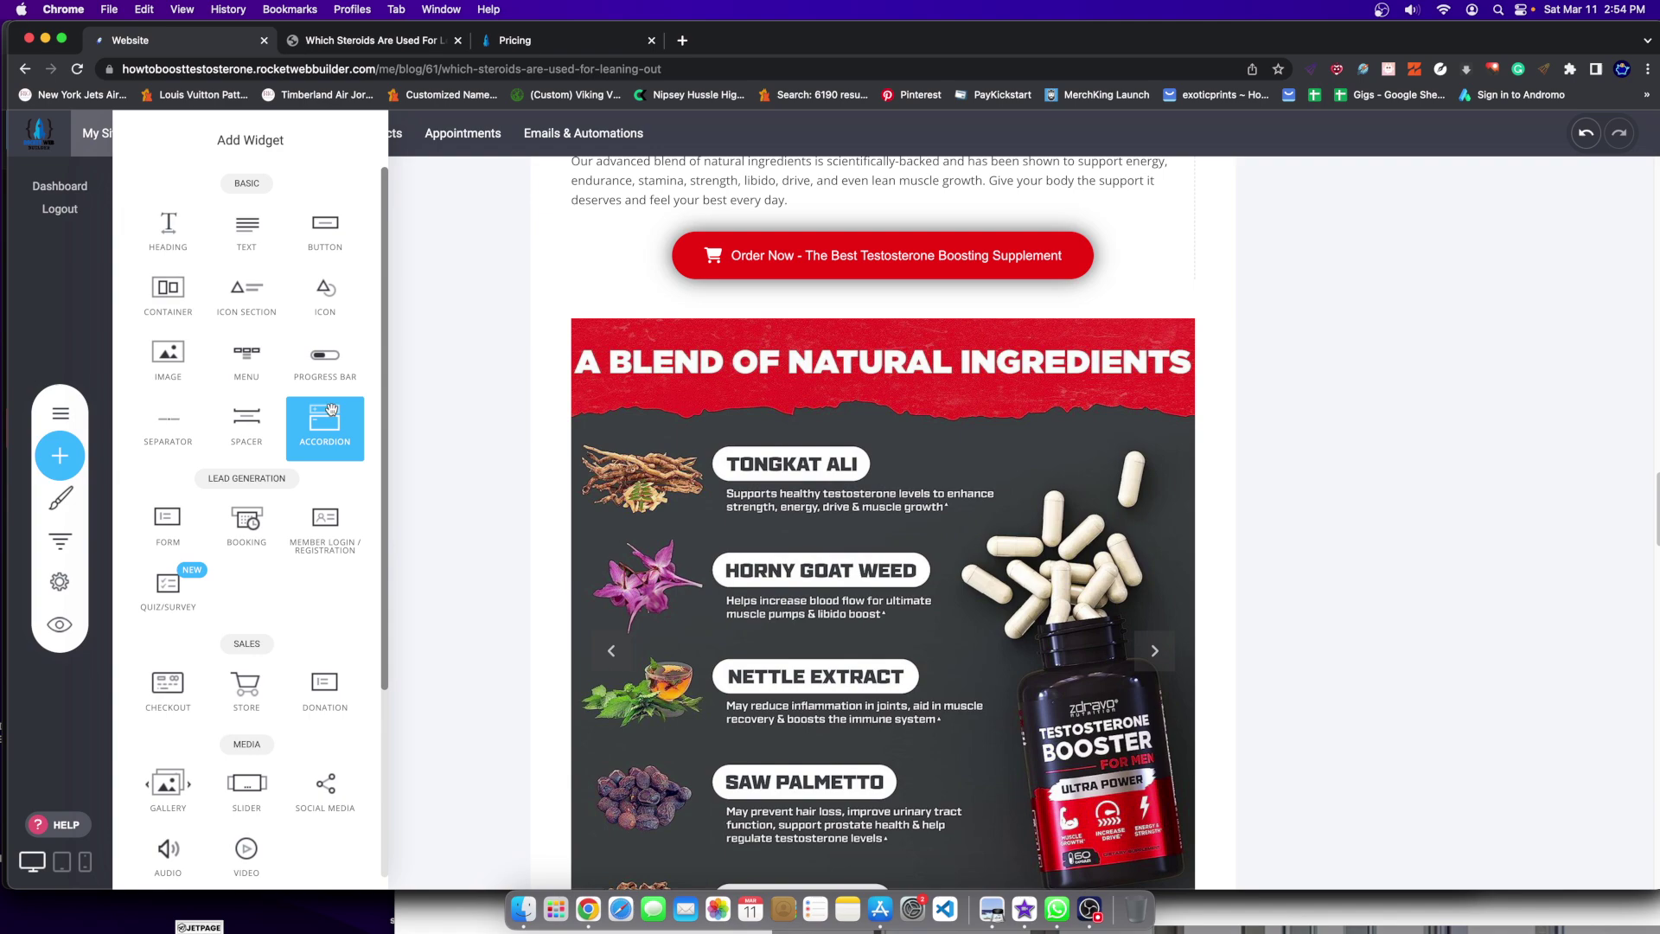
scroll(328, 572, down, 3)
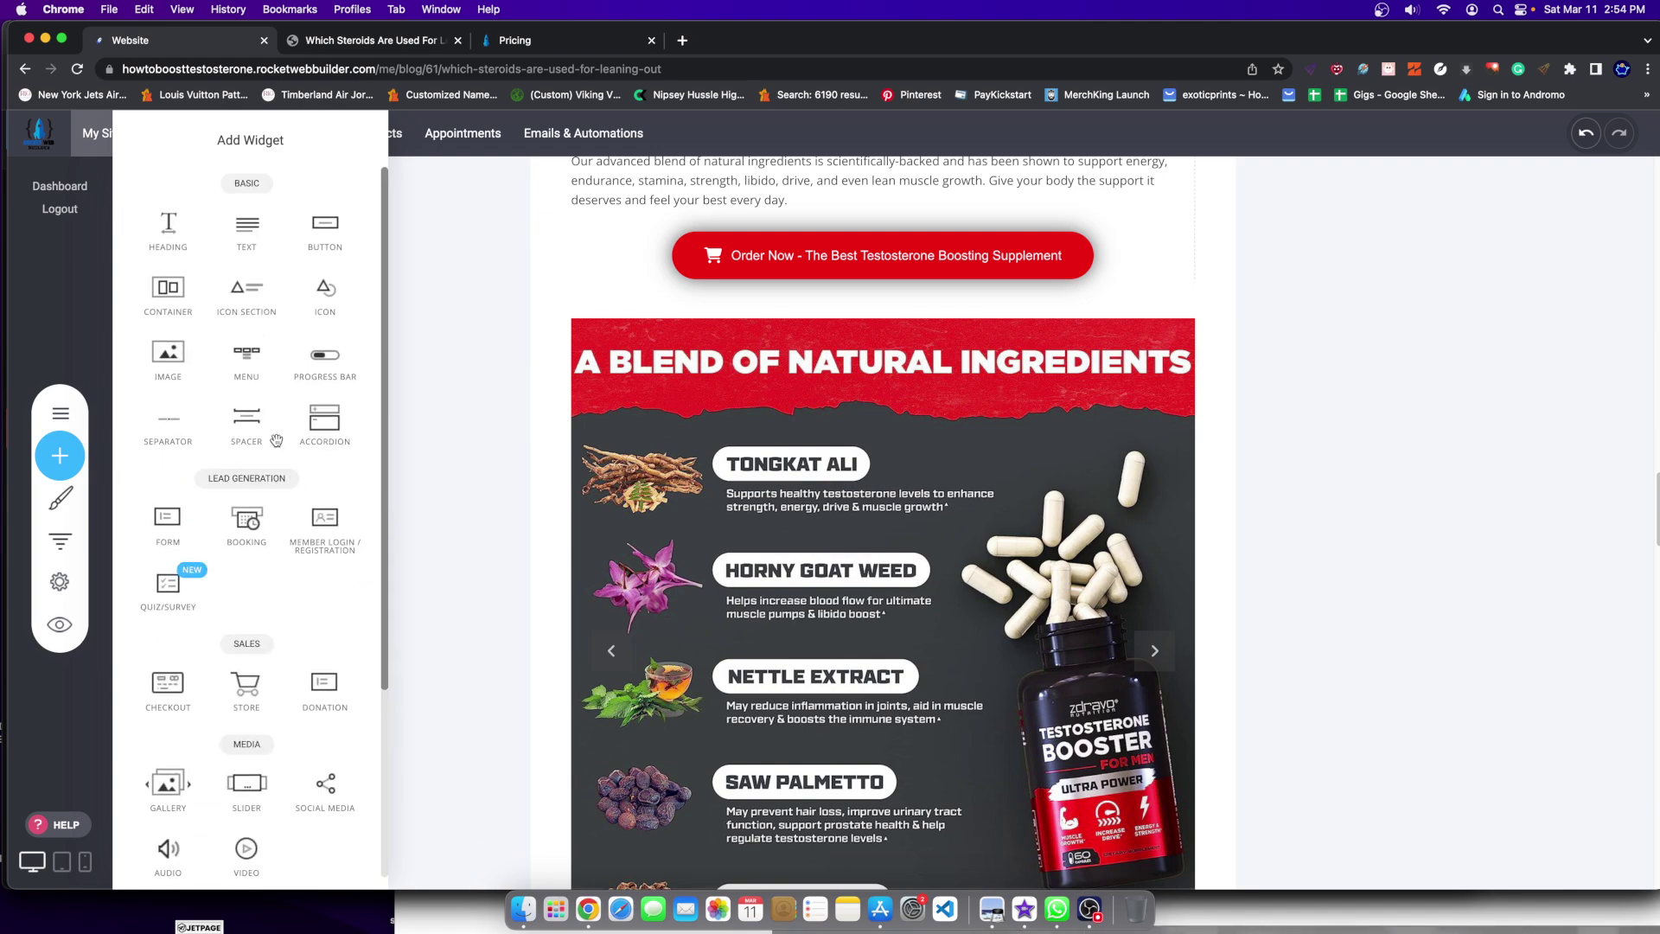
scroll(294, 389, down, 2)
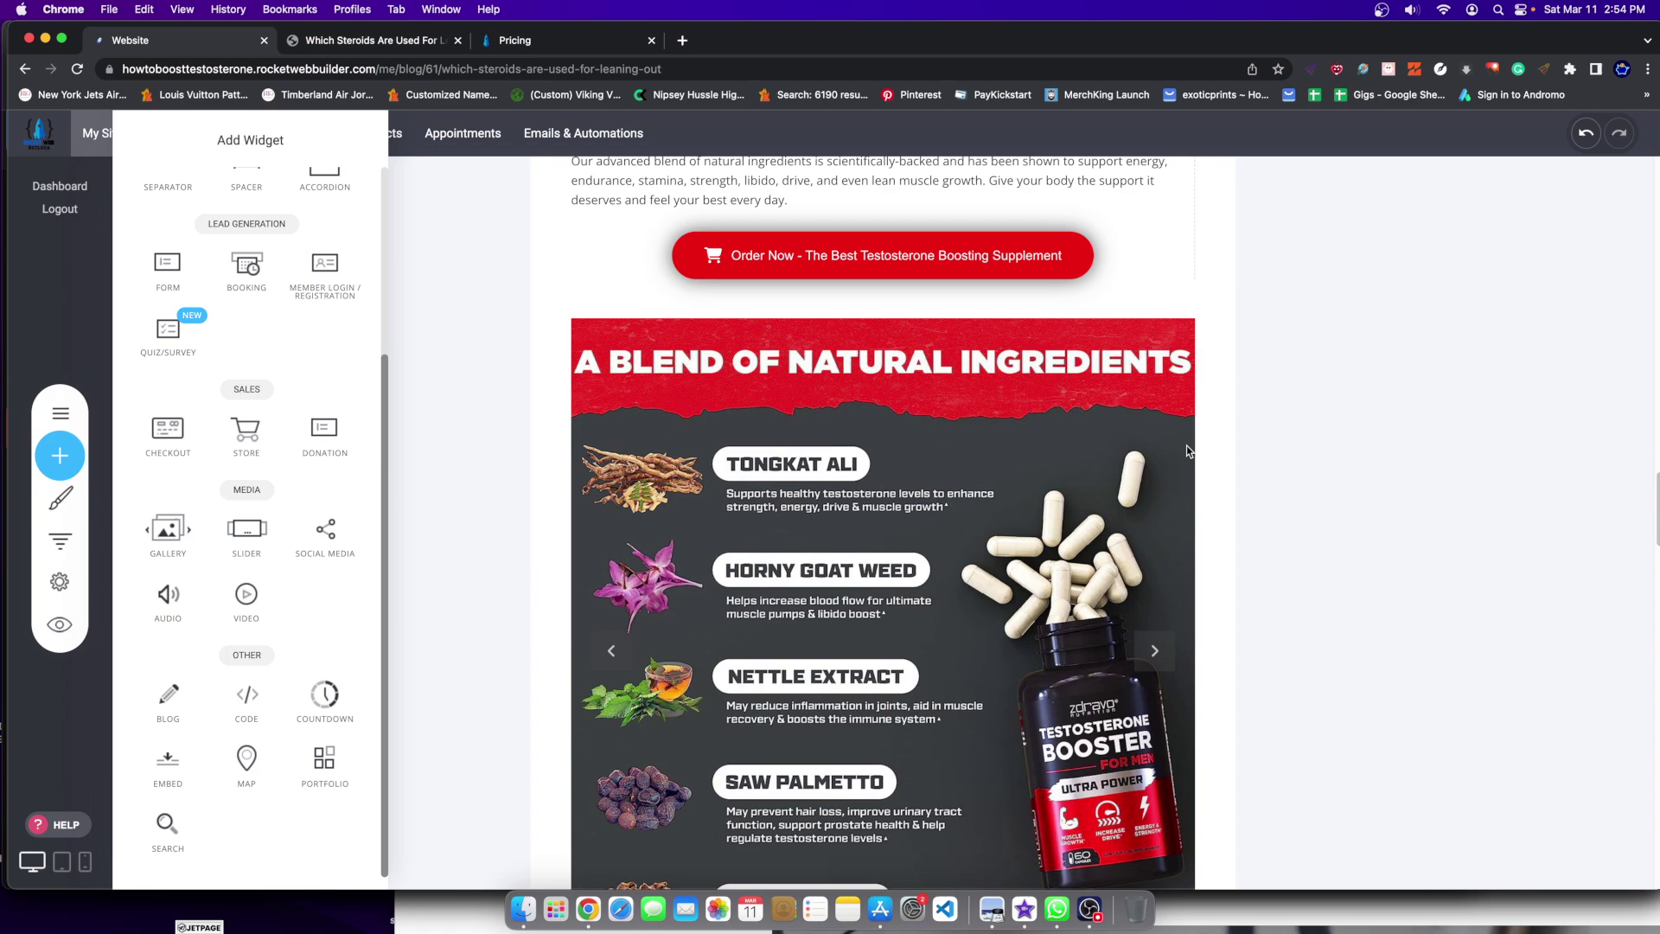
click(1149, 434)
Step: Review the published blog post in the other tab
scroll(882, 519, down, 15)
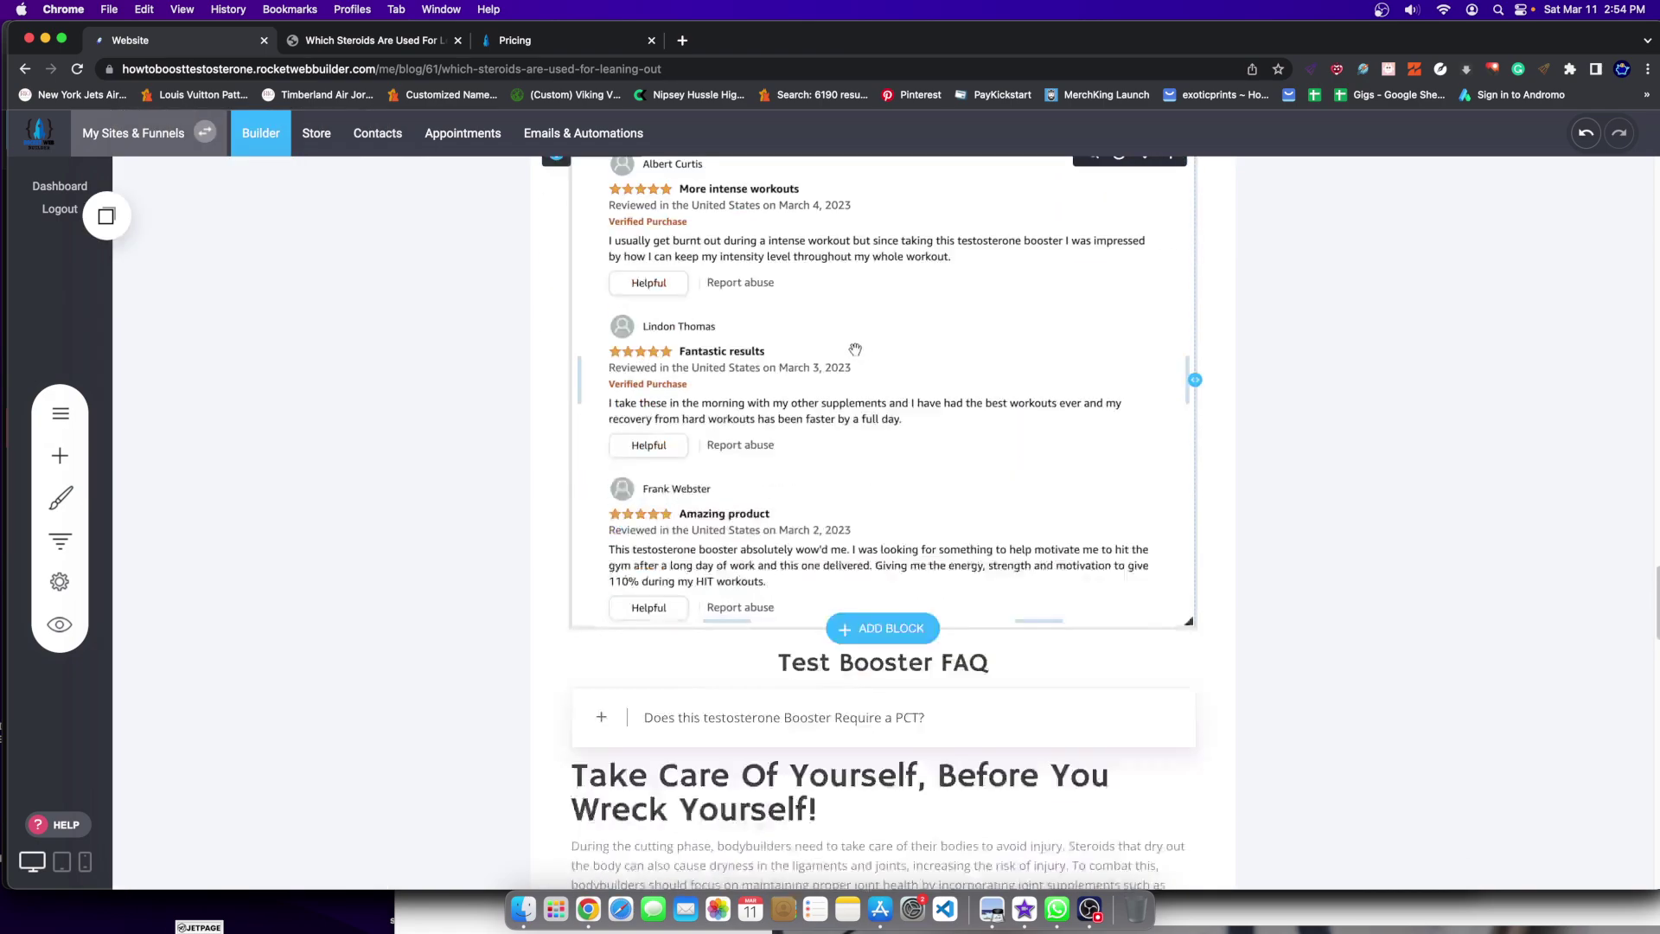
click(389, 43)
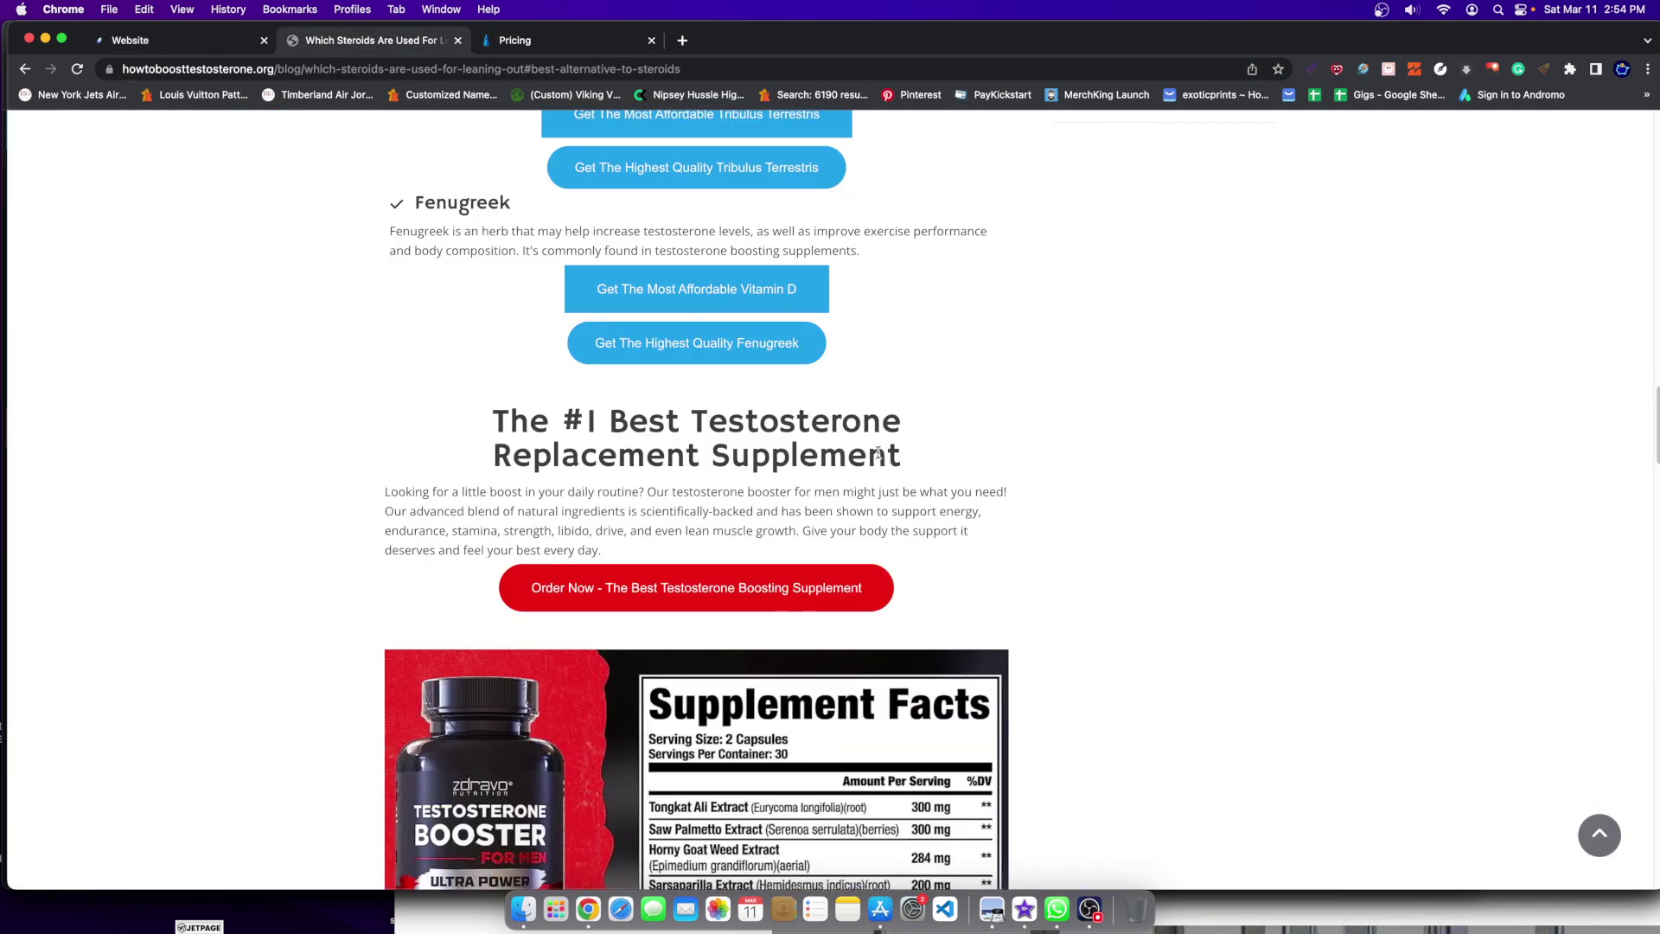
scroll(594, 448, down, 20)
scroll(594, 447, down, 10)
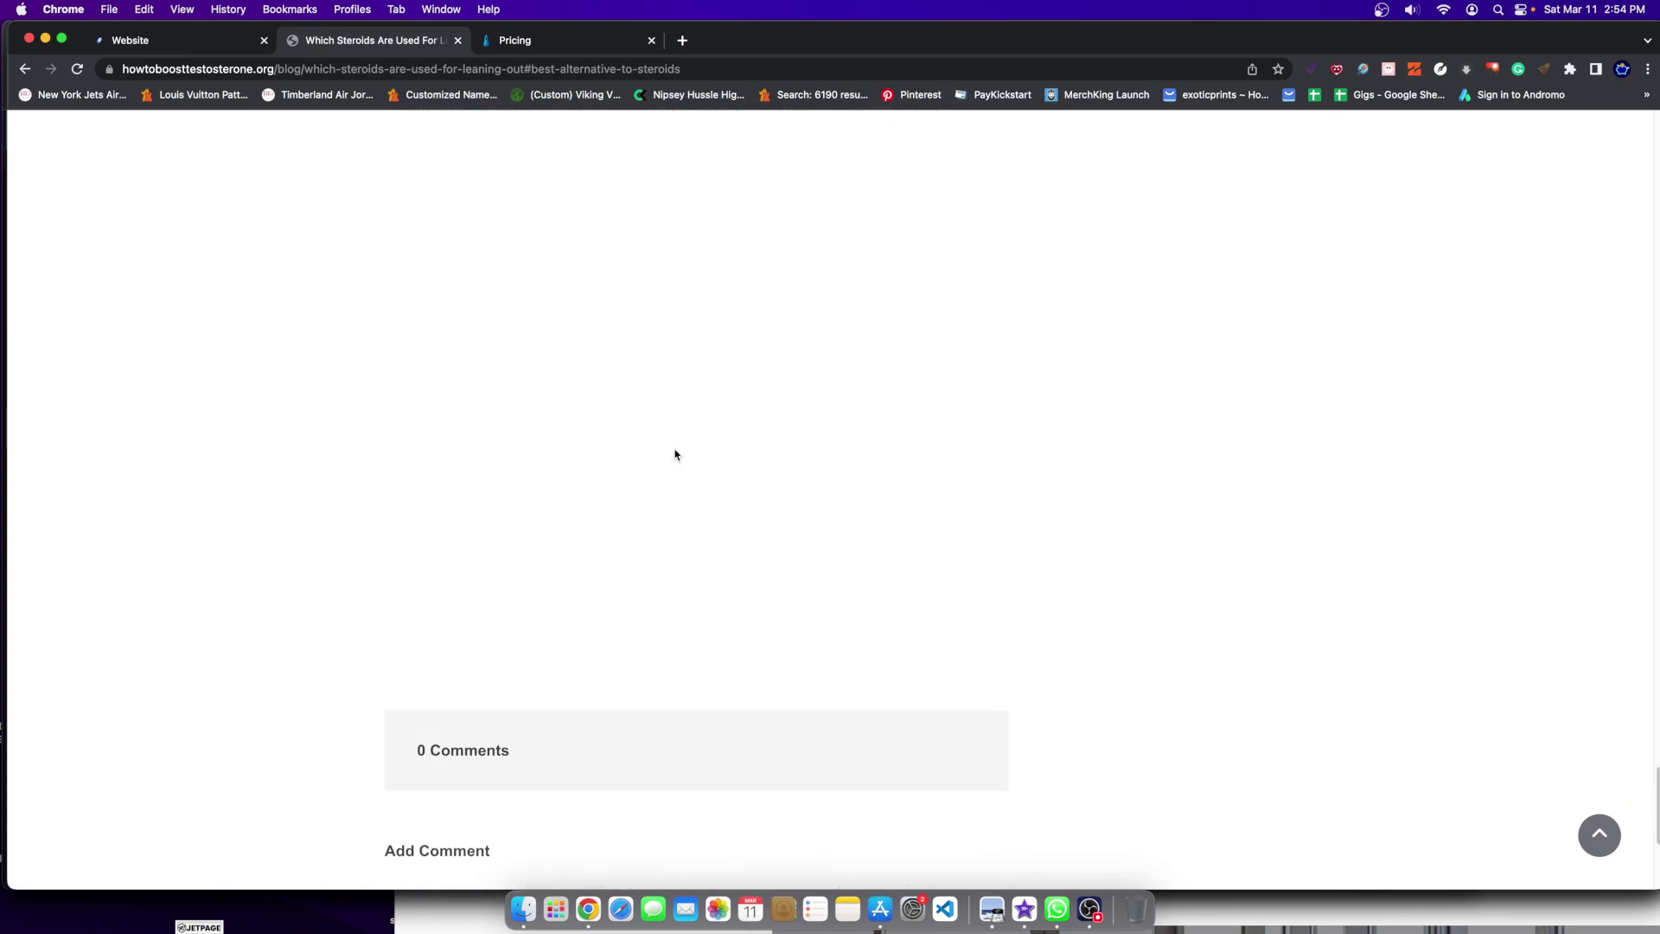
scroll(560, 242, up, 5)
Step: Drag a Blog widget into the empty column below the conclusion
click(188, 38)
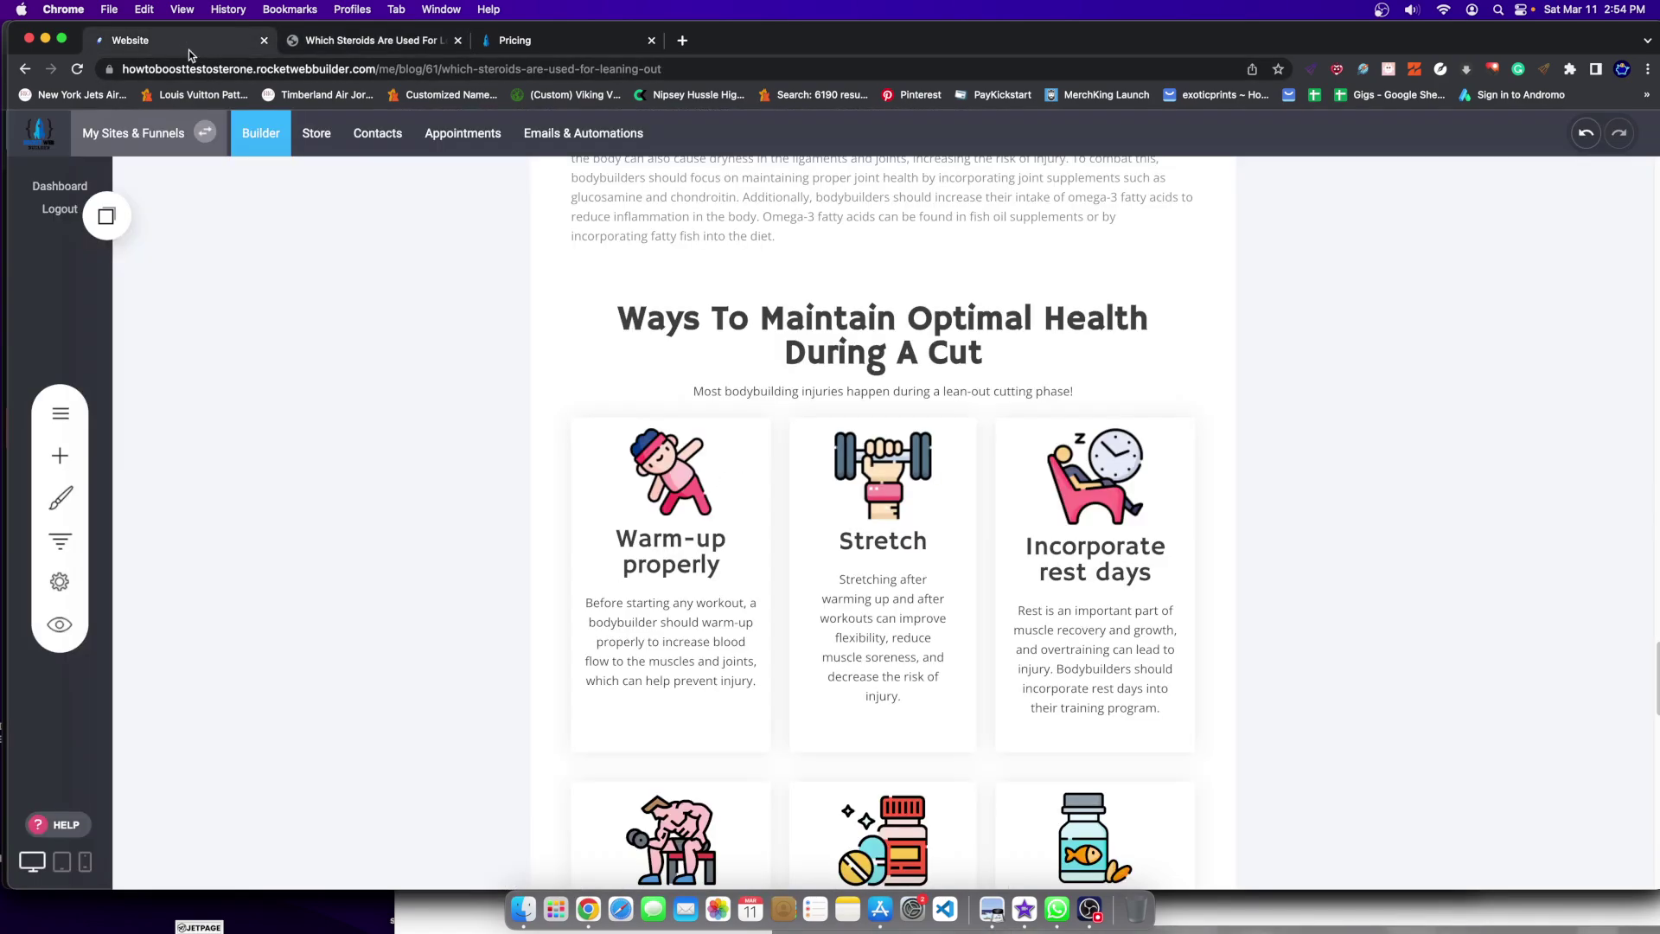
scroll(811, 553, down, 10)
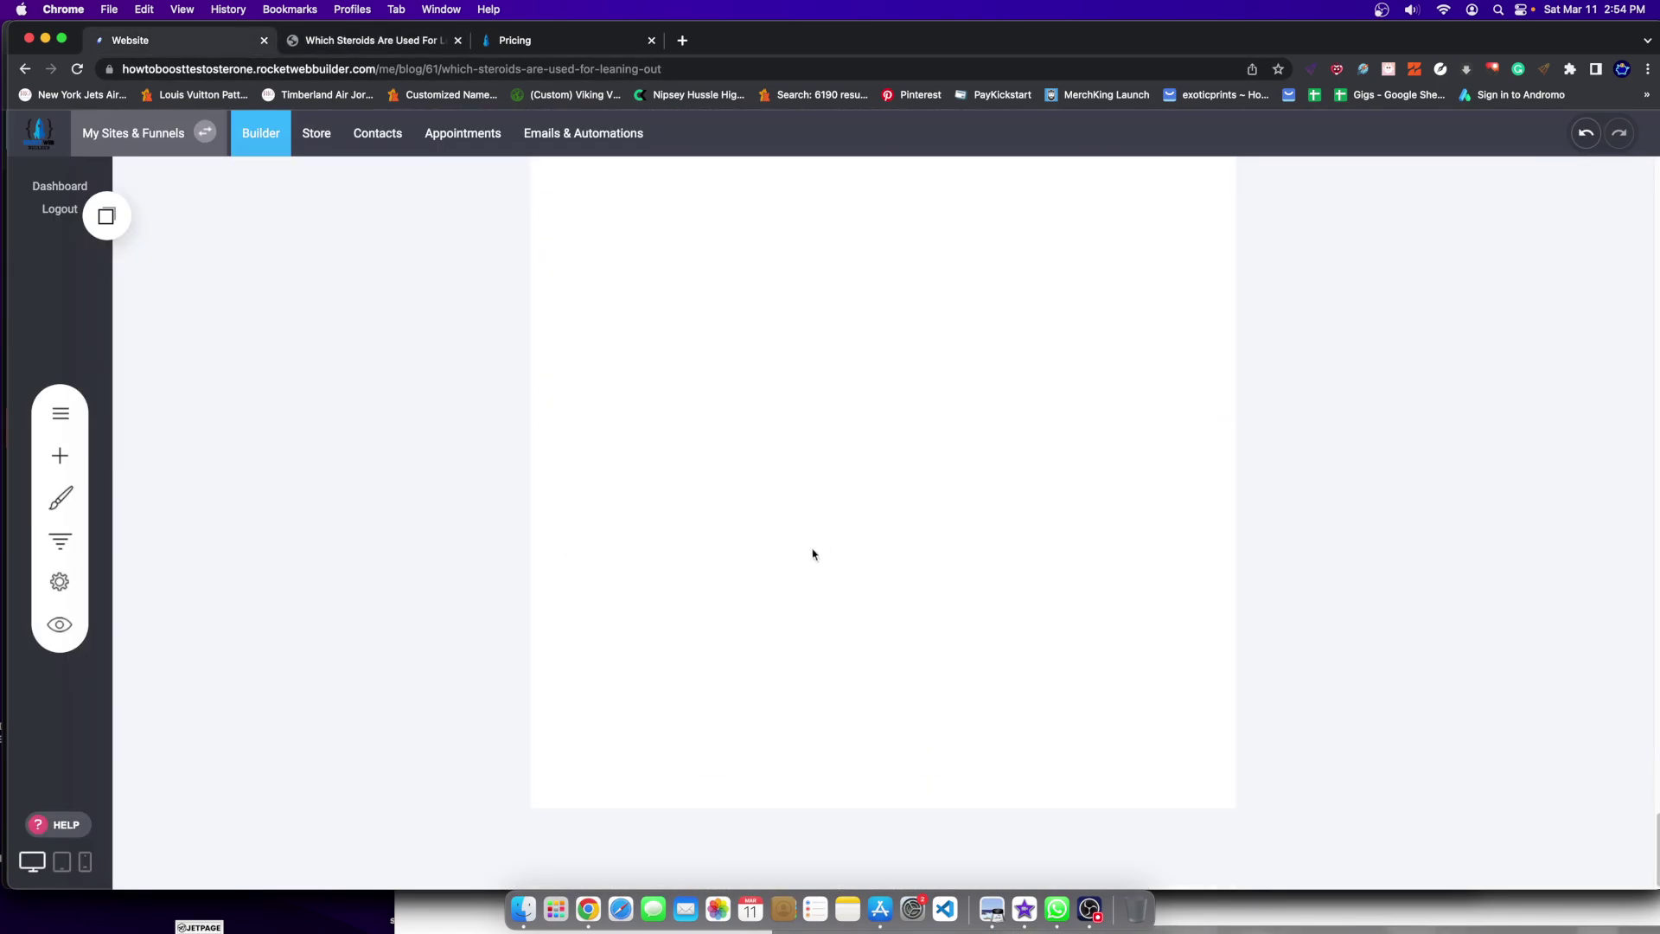
click(60, 455)
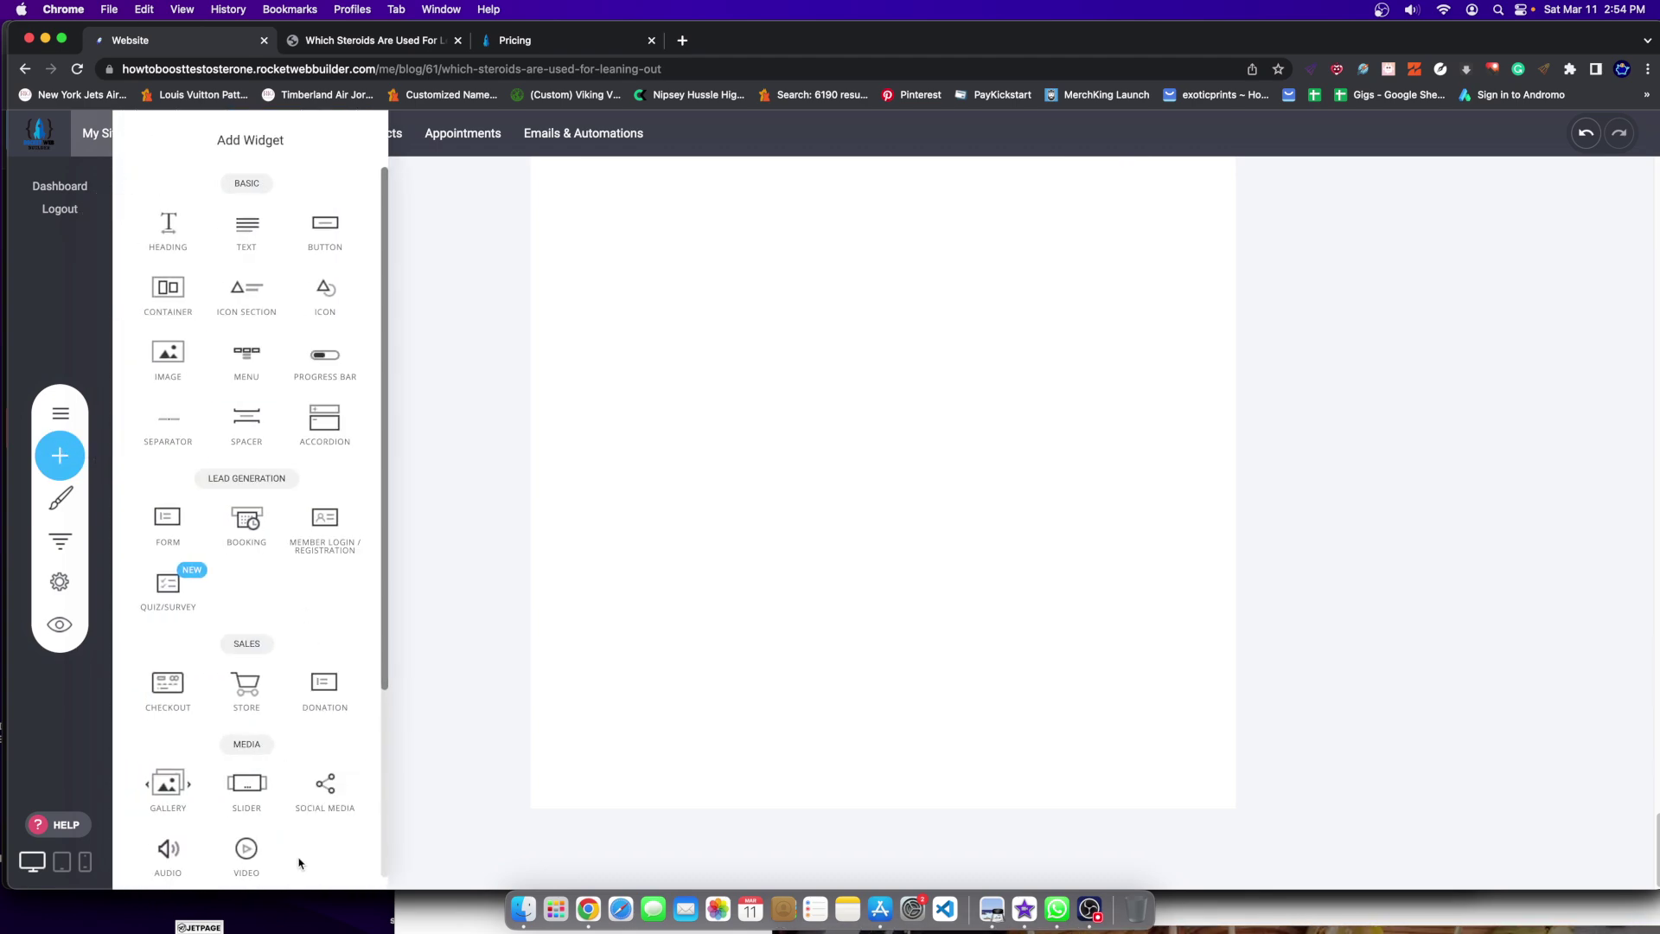
scroll(259, 678, down, 3)
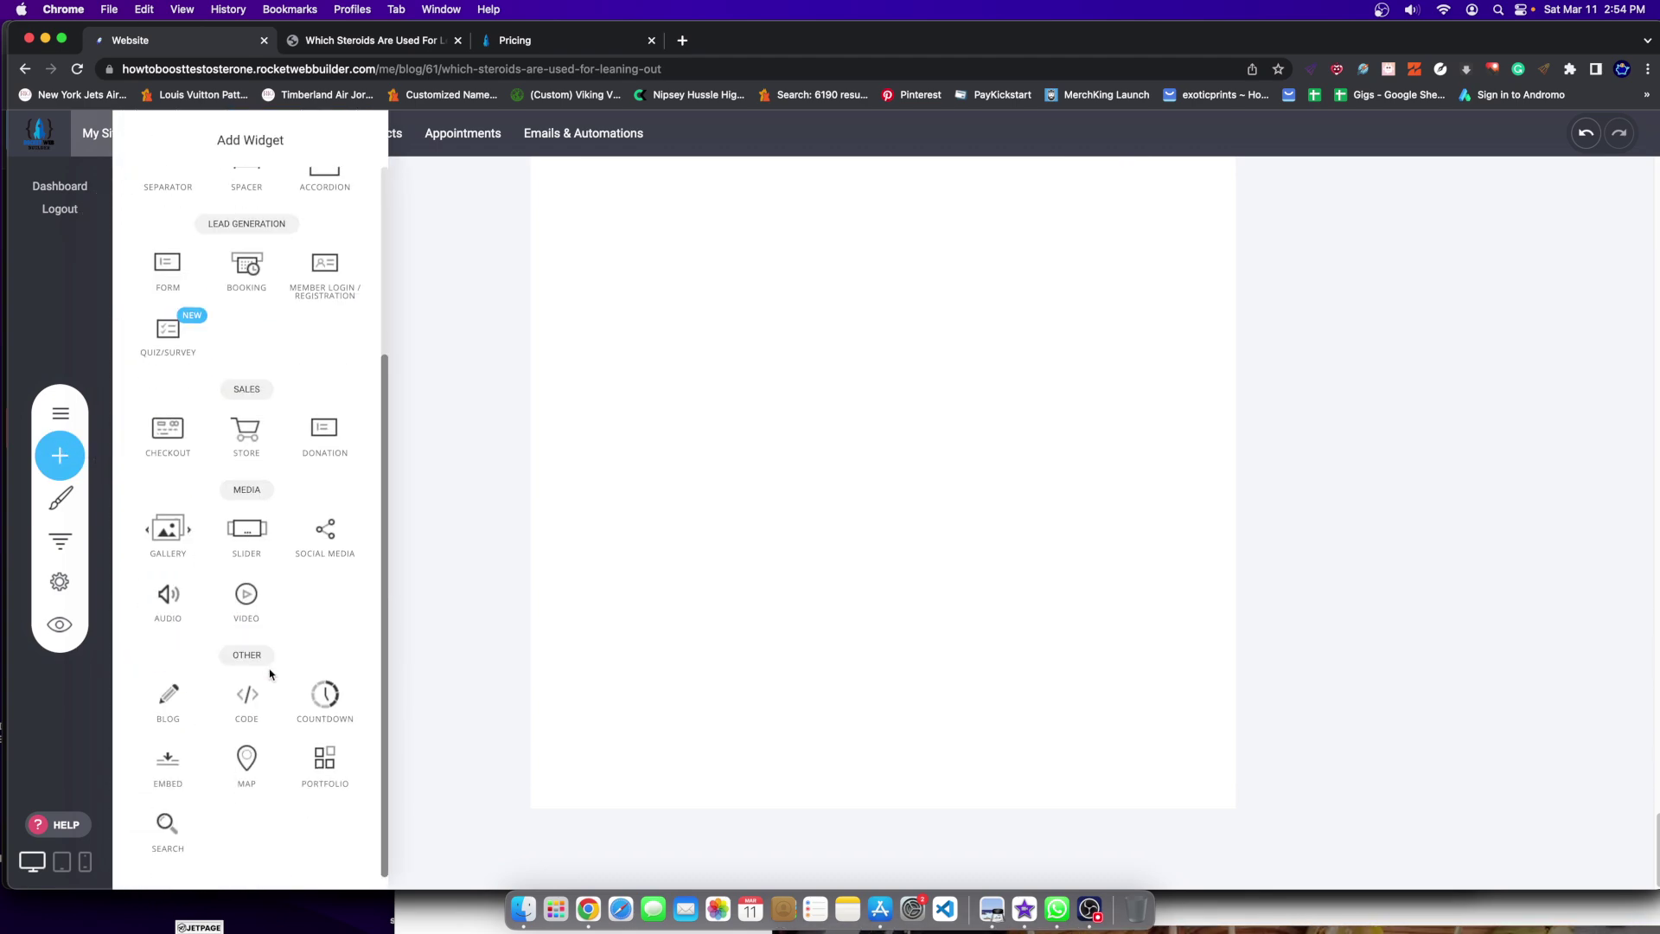
drag(217, 670, 877, 276)
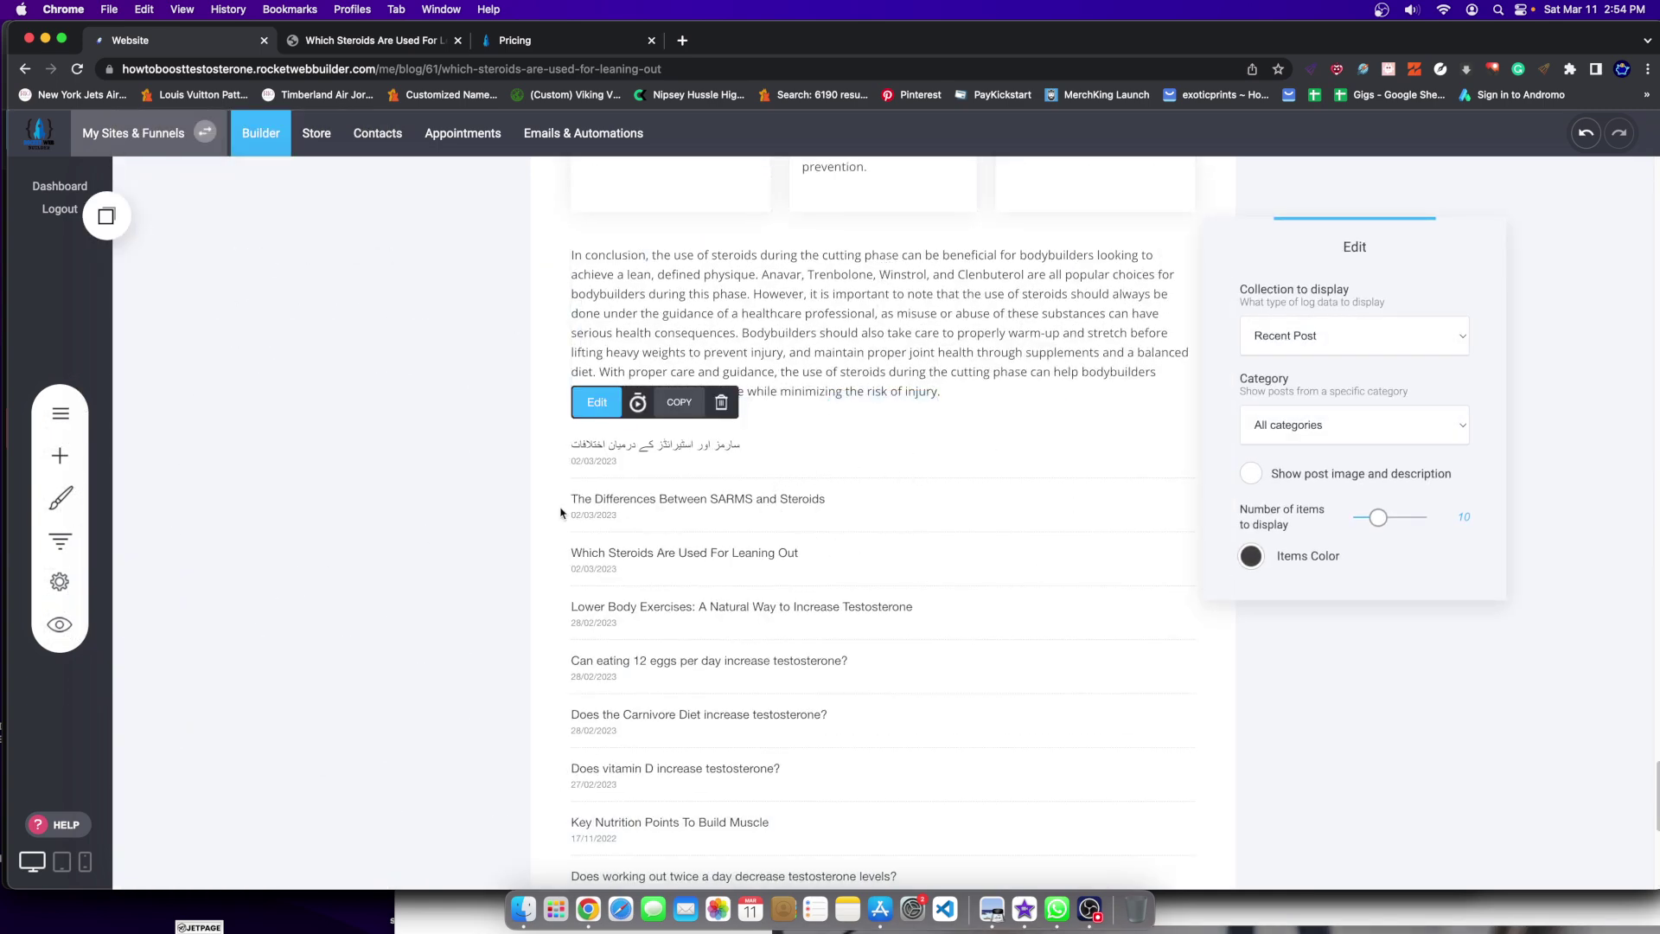
Step: Keep the blog list showing recent posts and move its block down one position
click(1304, 338)
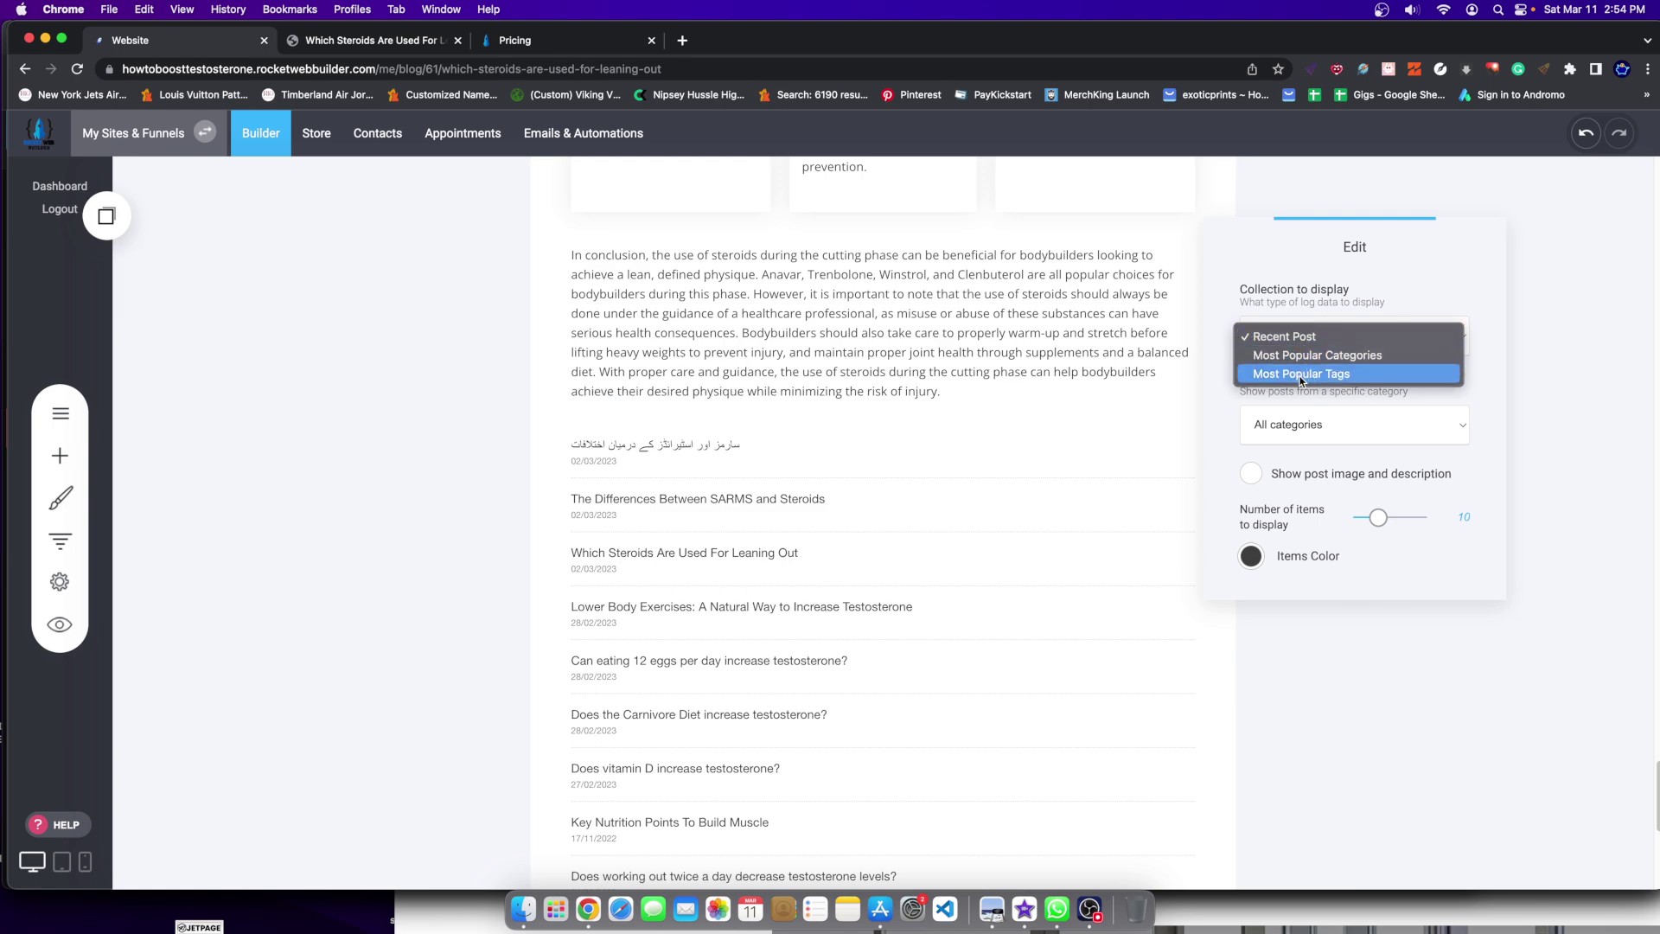
click(1054, 423)
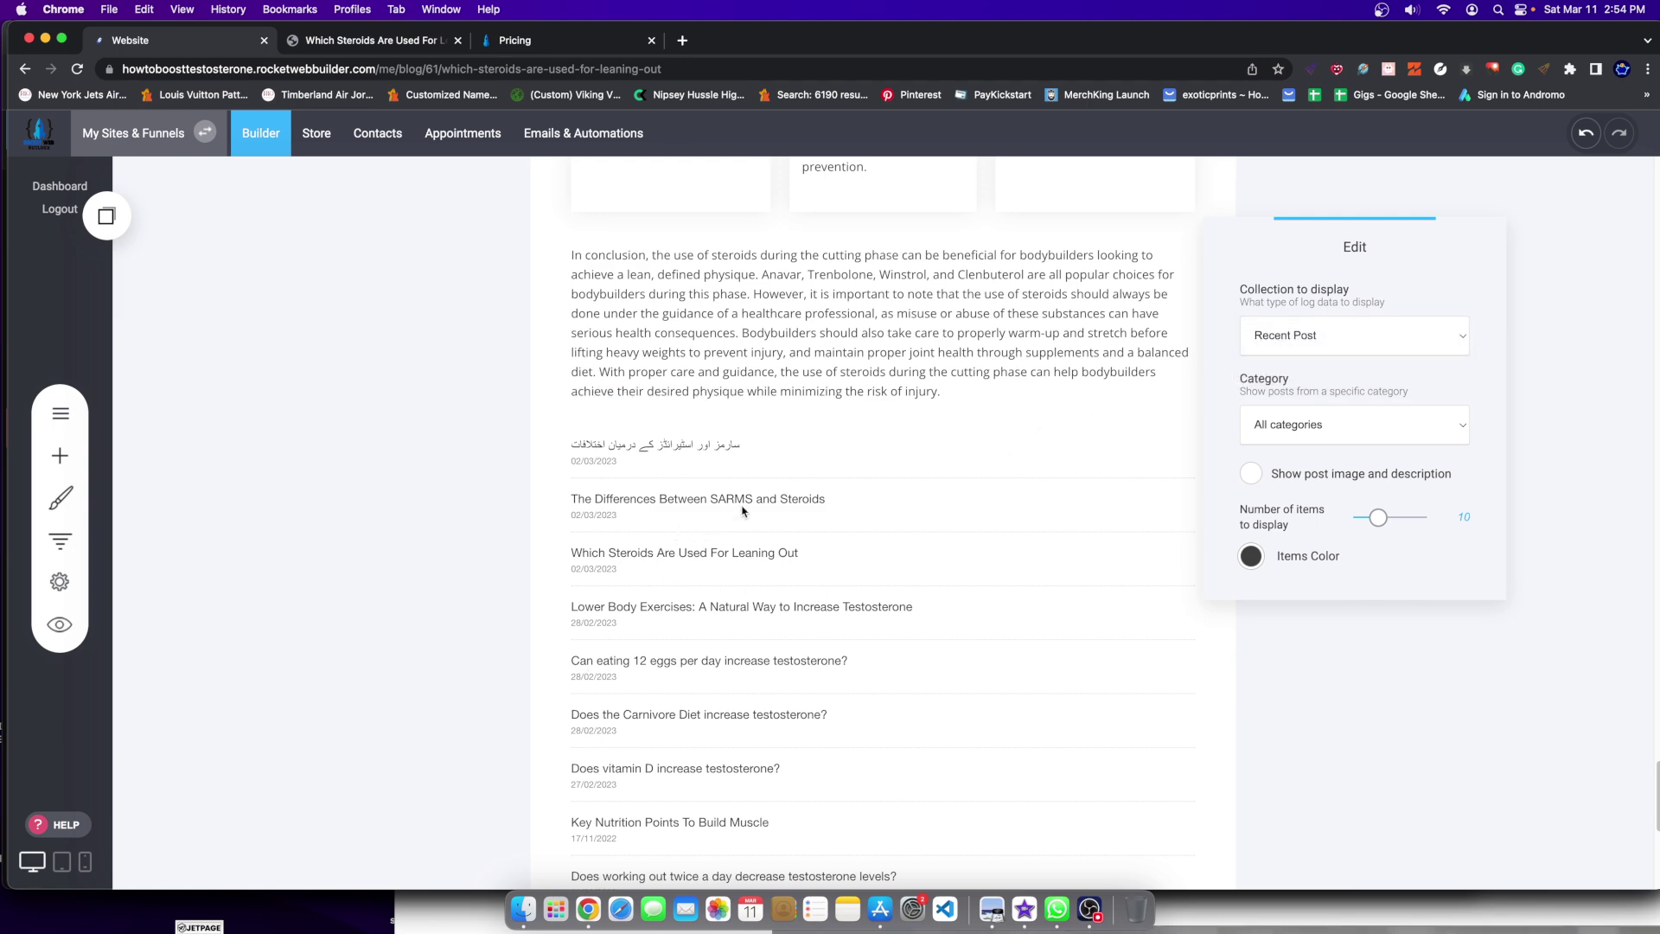
scroll(819, 493, down, 5)
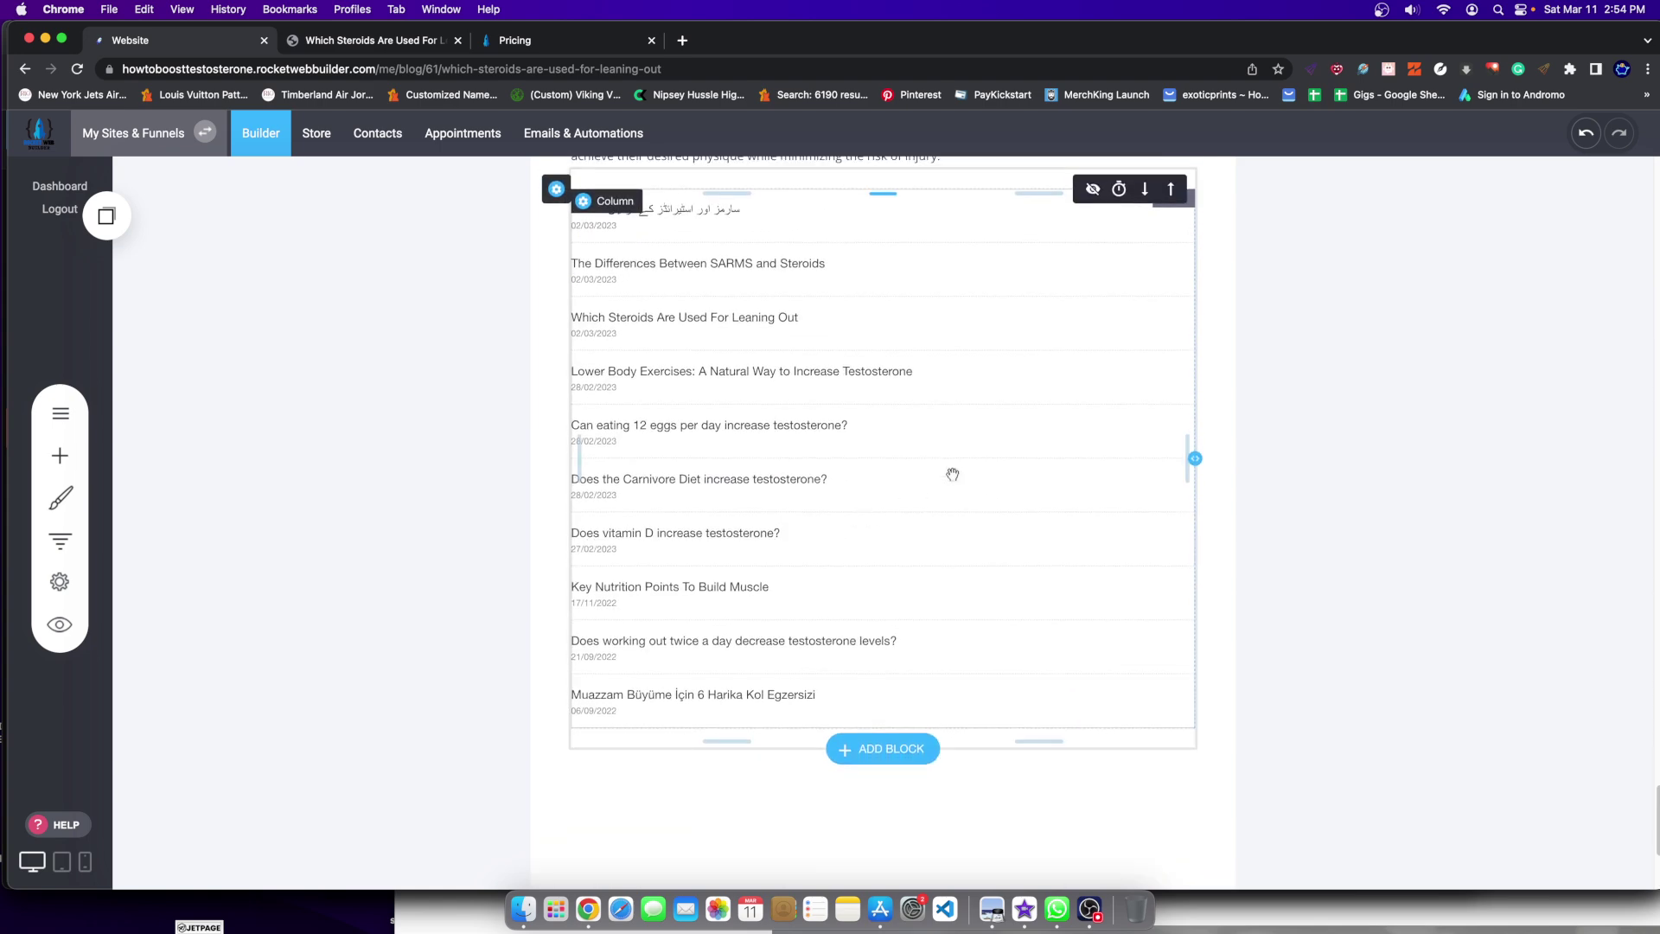
click(1146, 179)
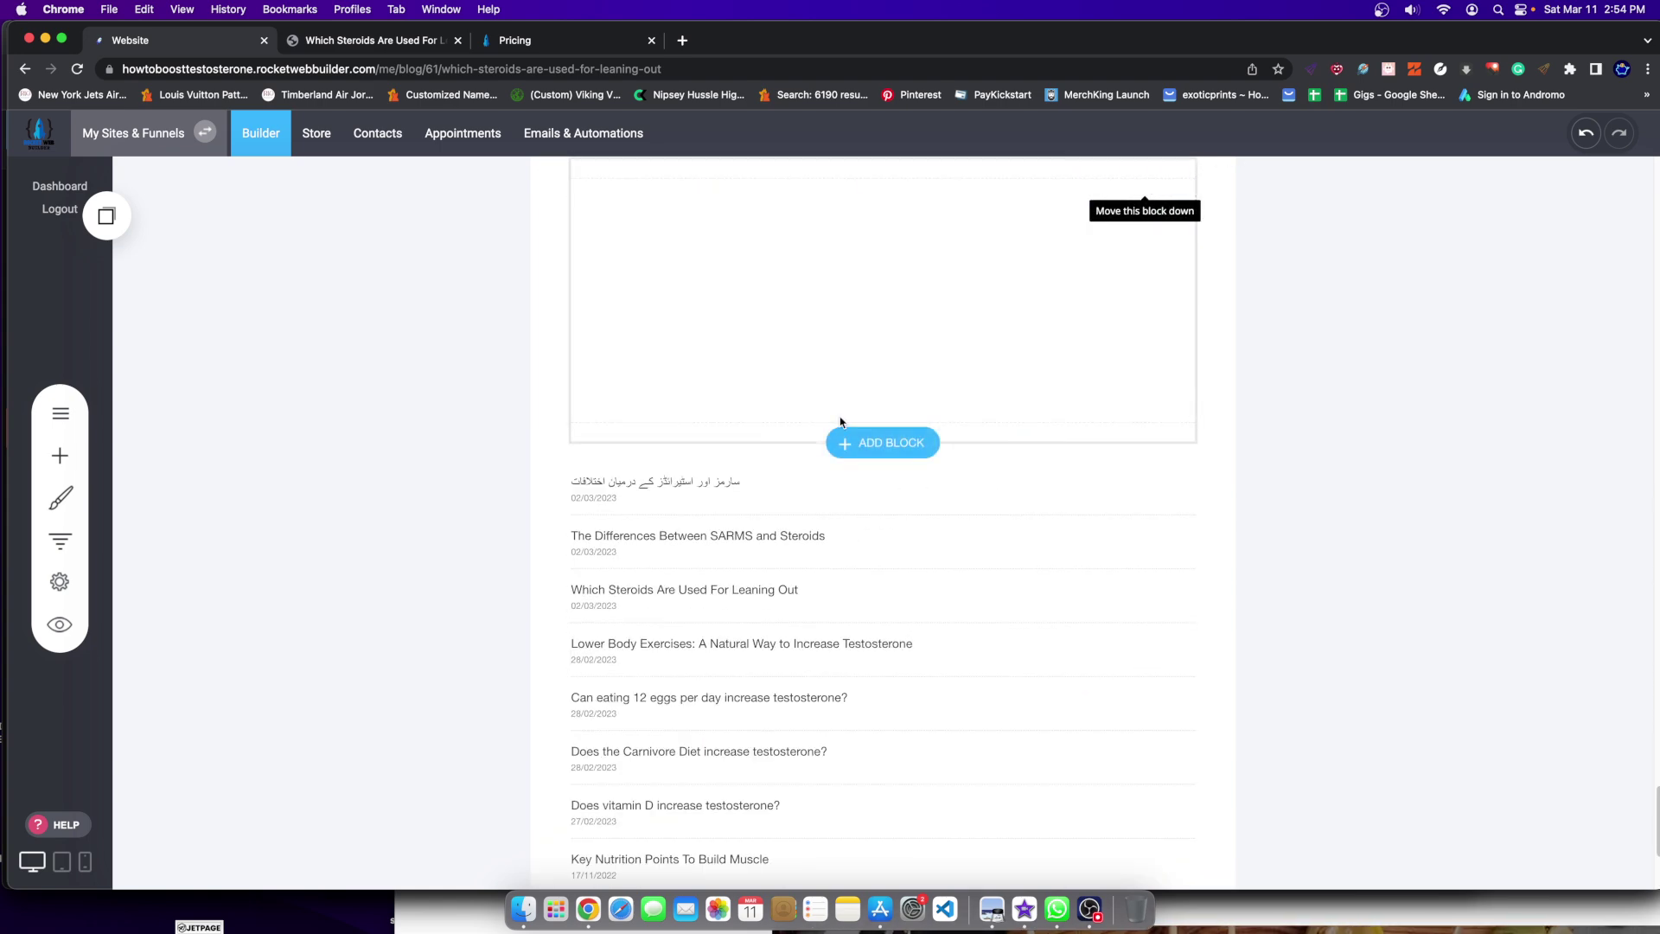
Step: Drag a second Blog widget into the freed empty block
click(60, 455)
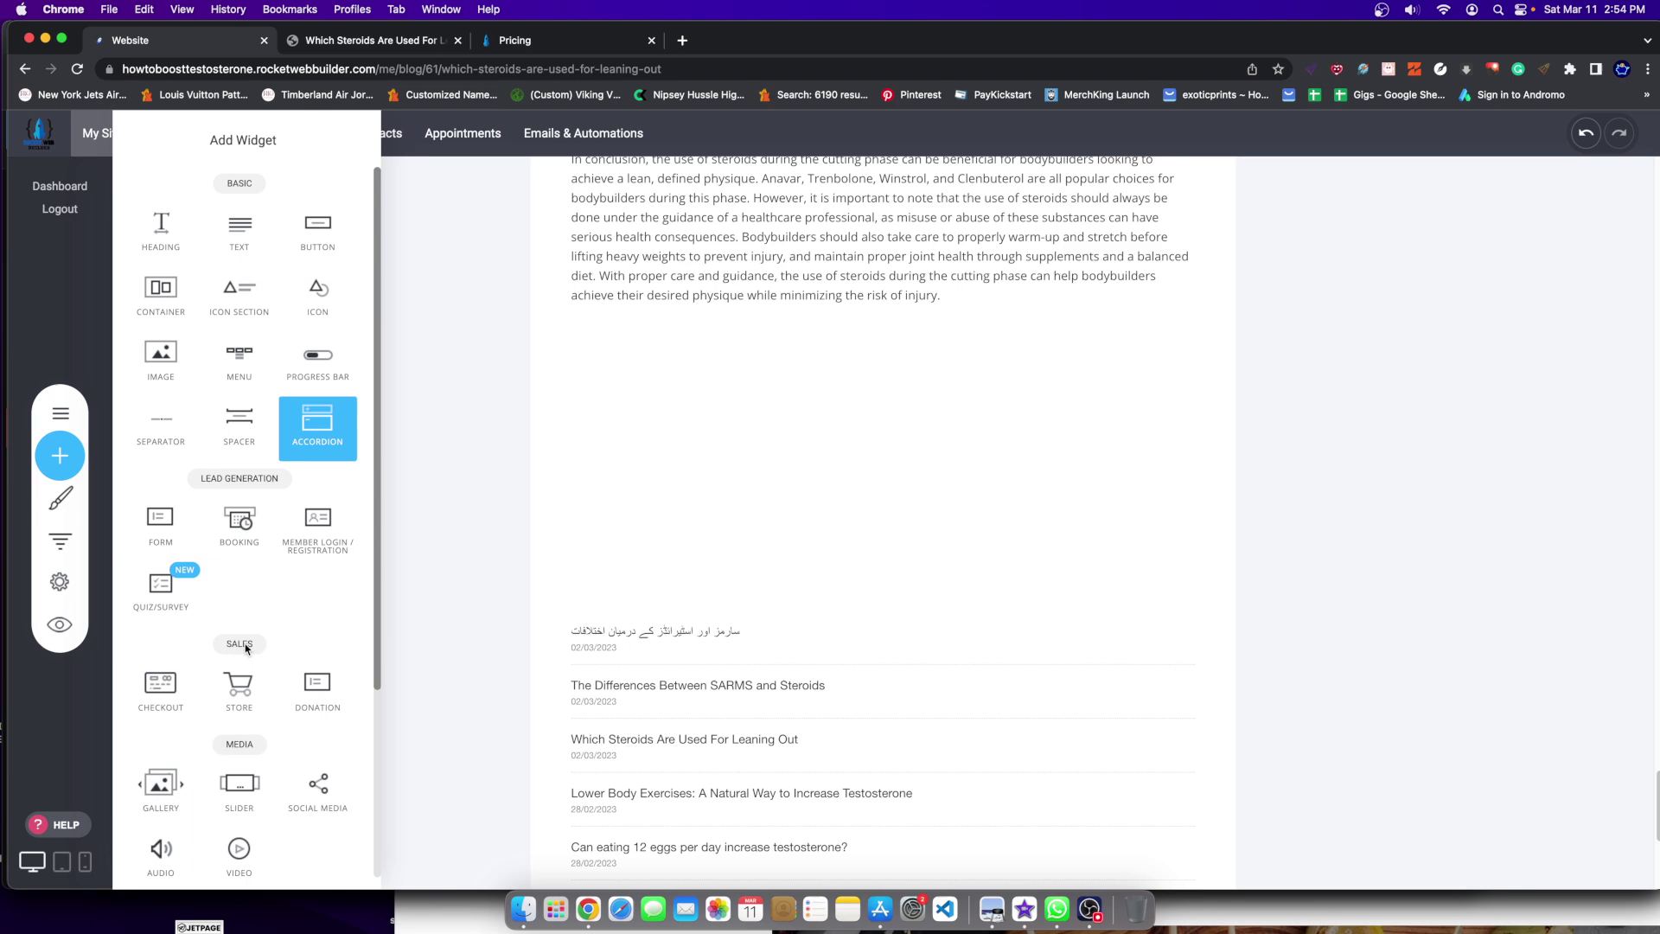
scroll(172, 737, down, 3)
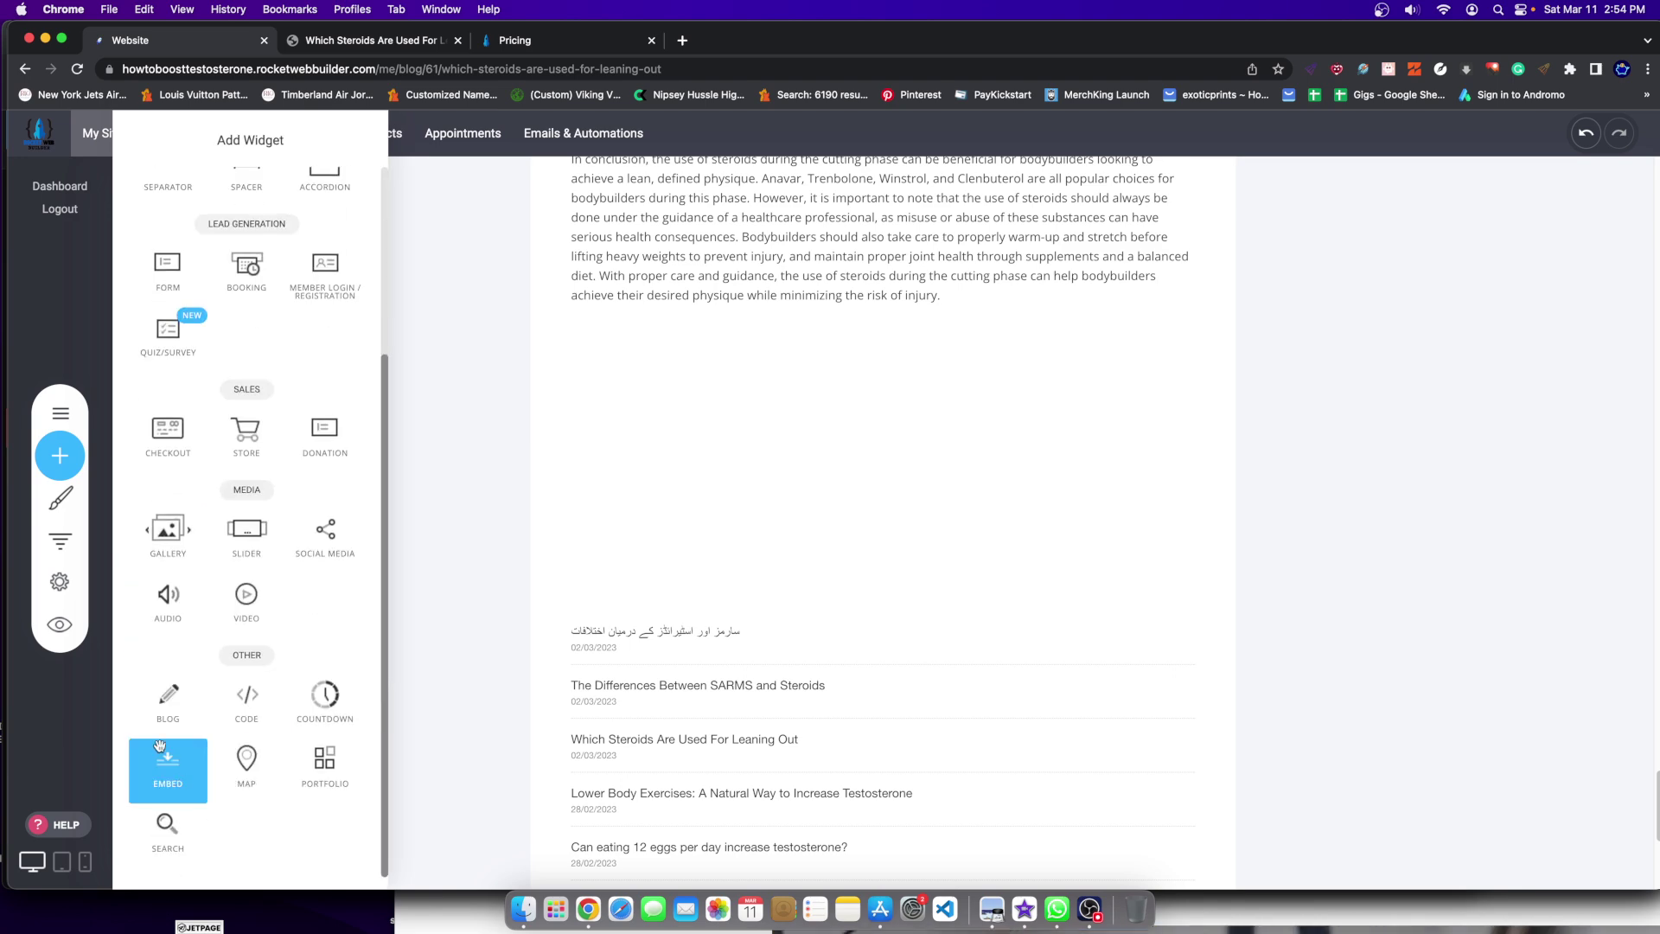
drag(167, 768, 847, 353)
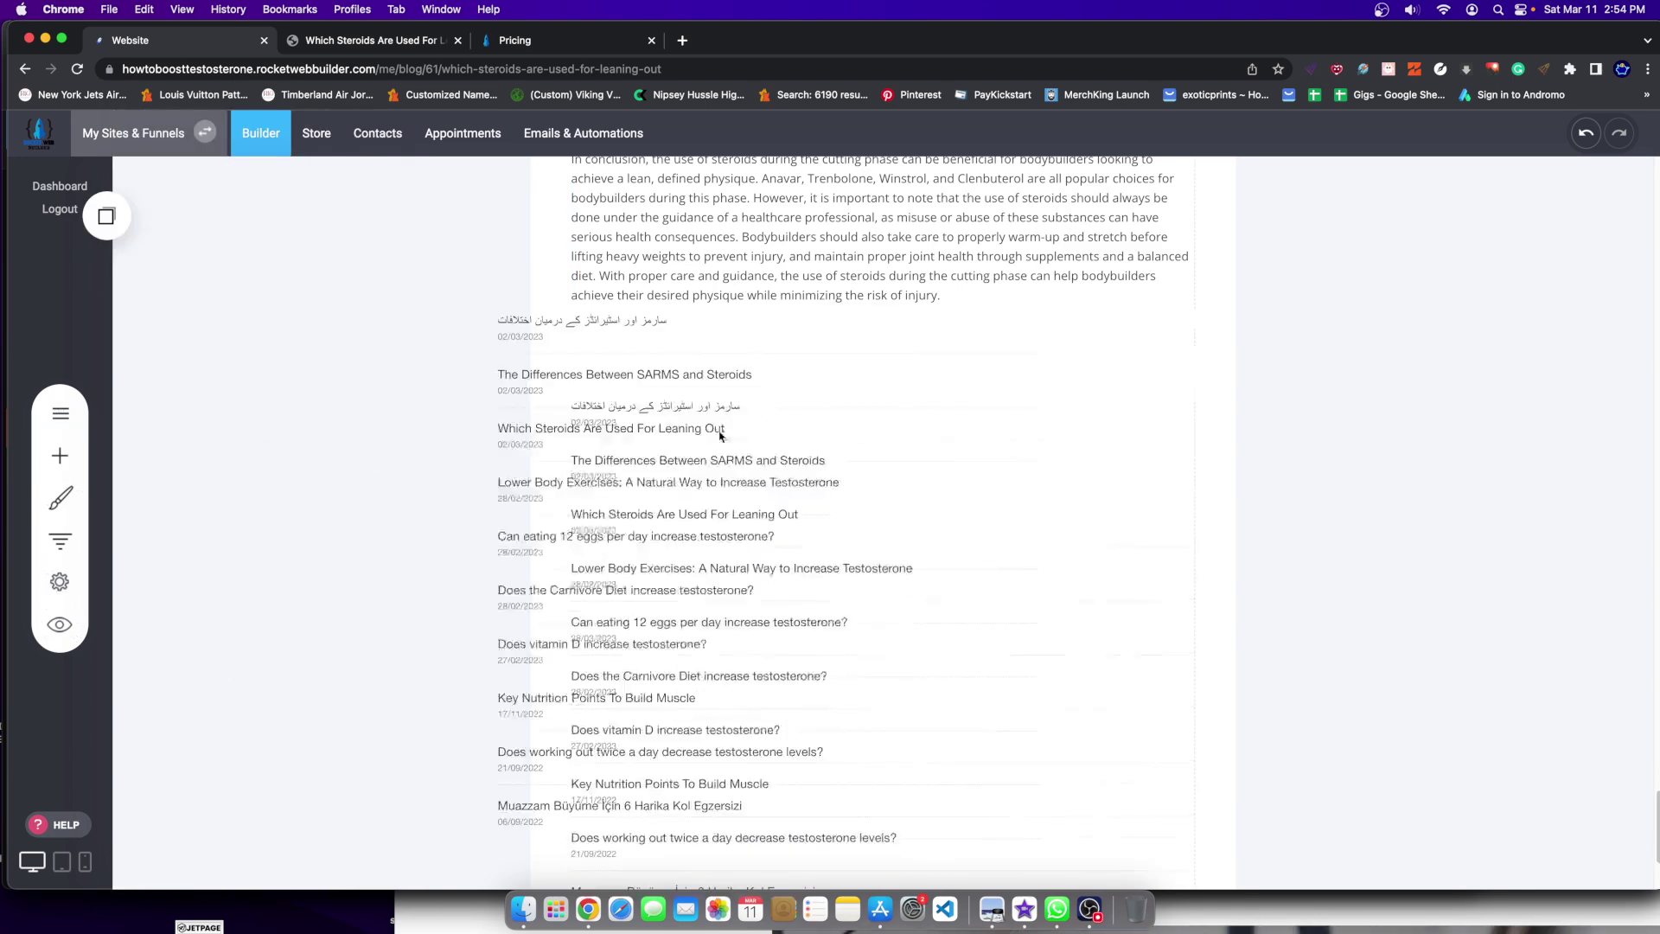
Step: Set the widget to list recent posts from the Ingredients effects on testosterone category
click(1405, 356)
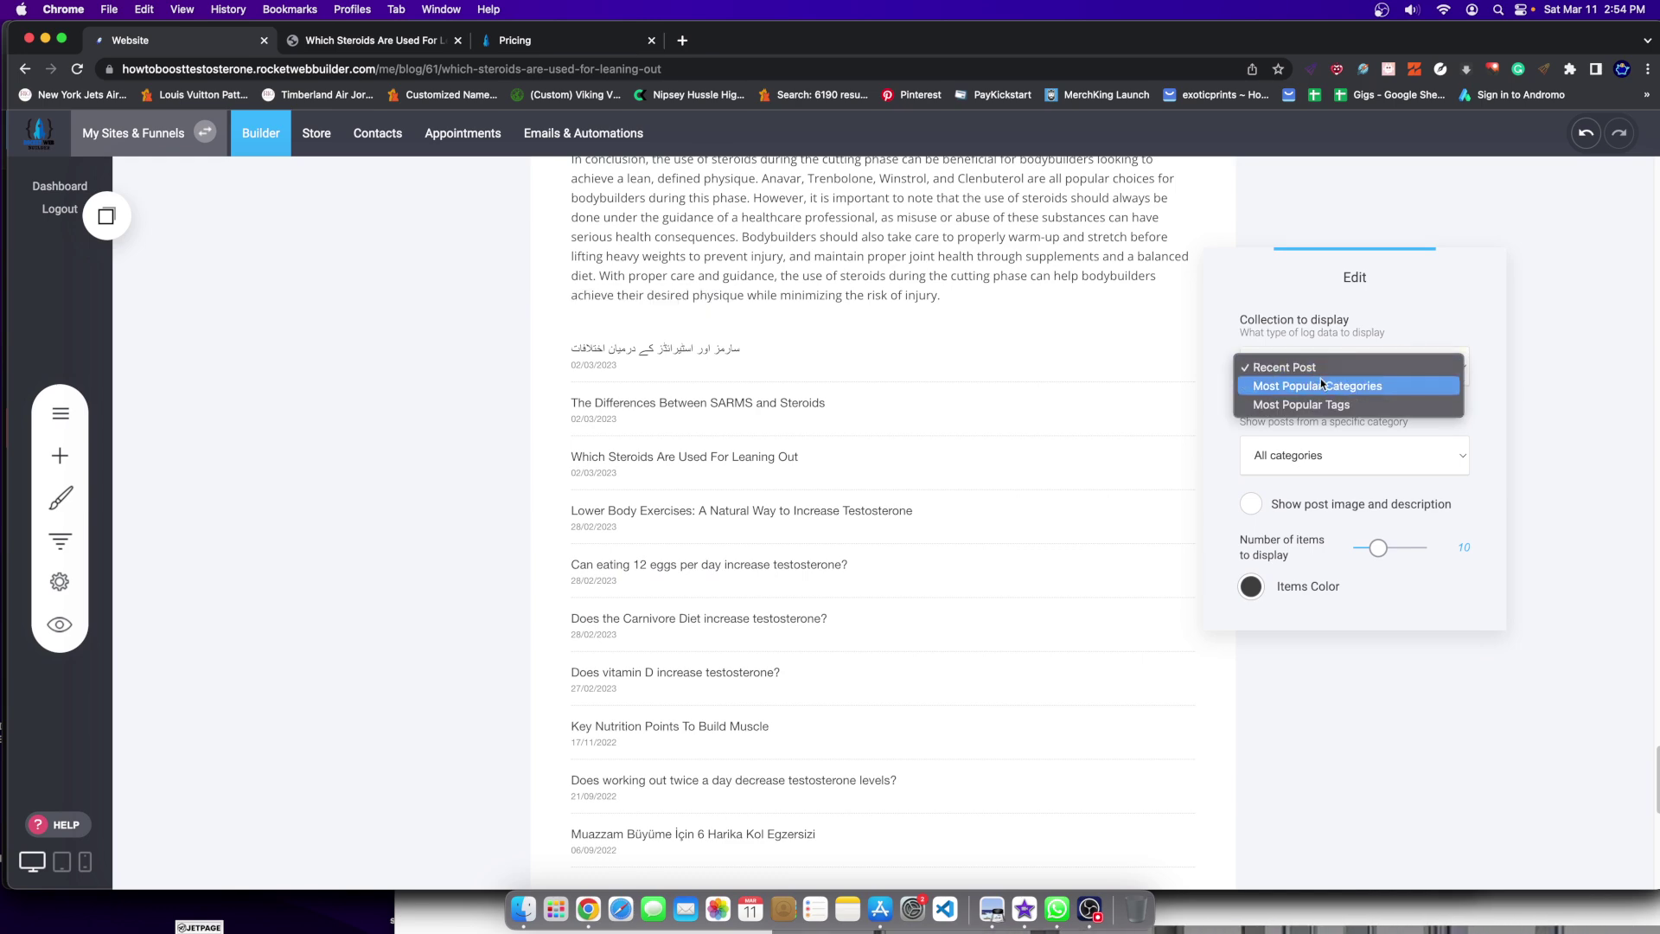
click(1267, 508)
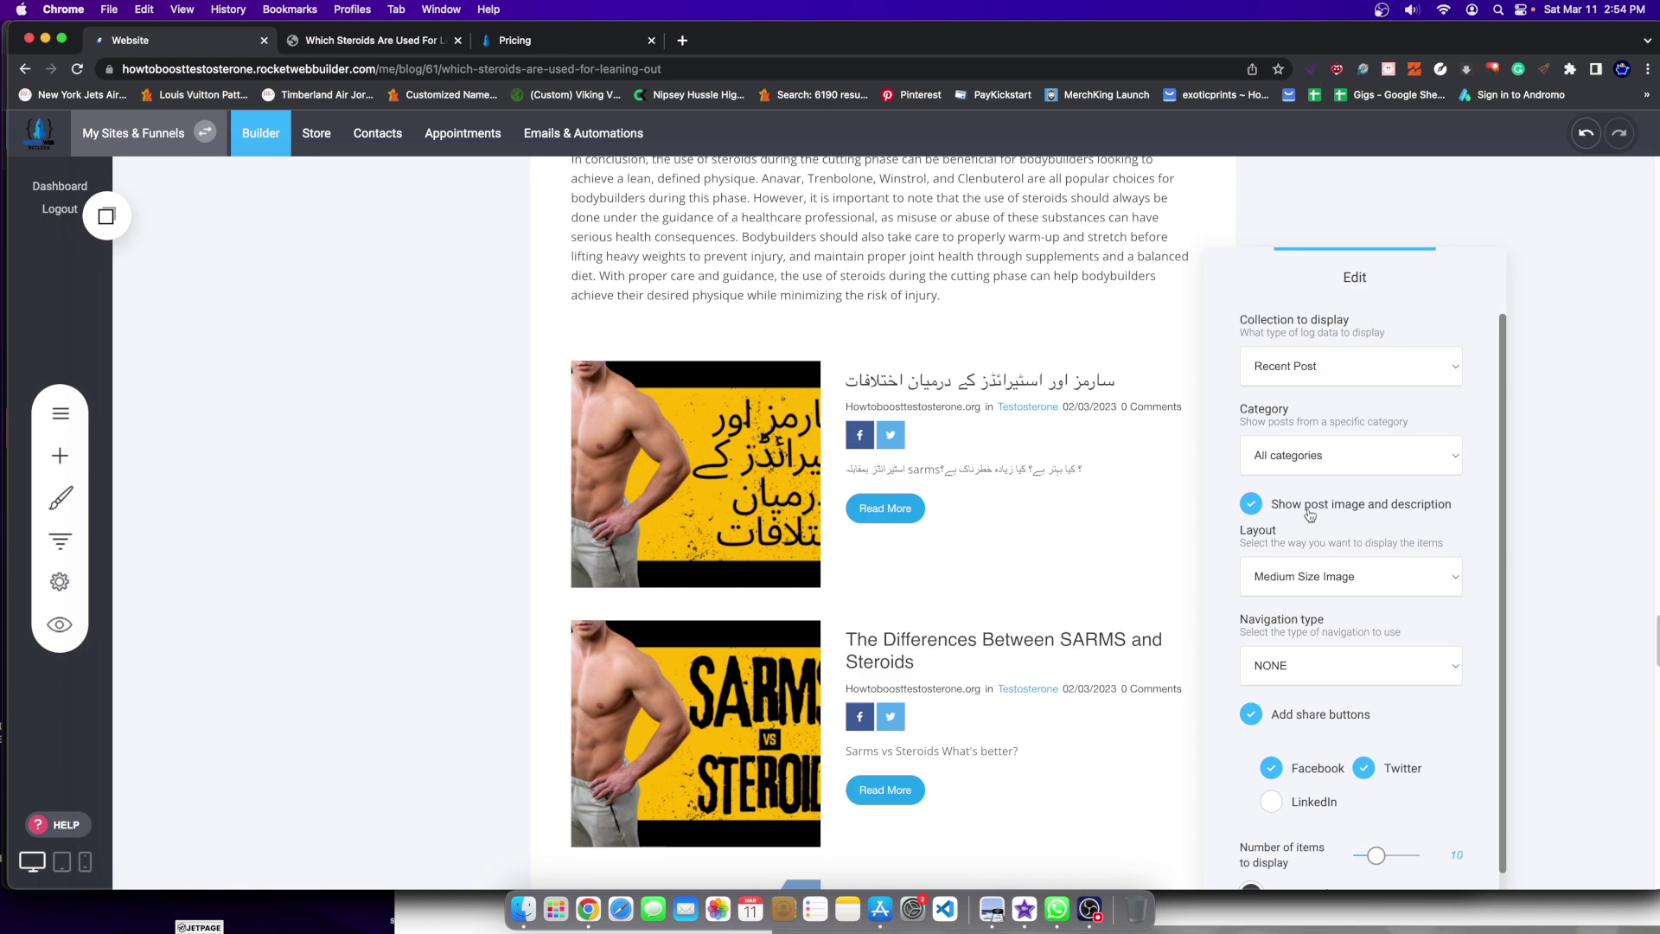
click(1306, 365)
click(1304, 387)
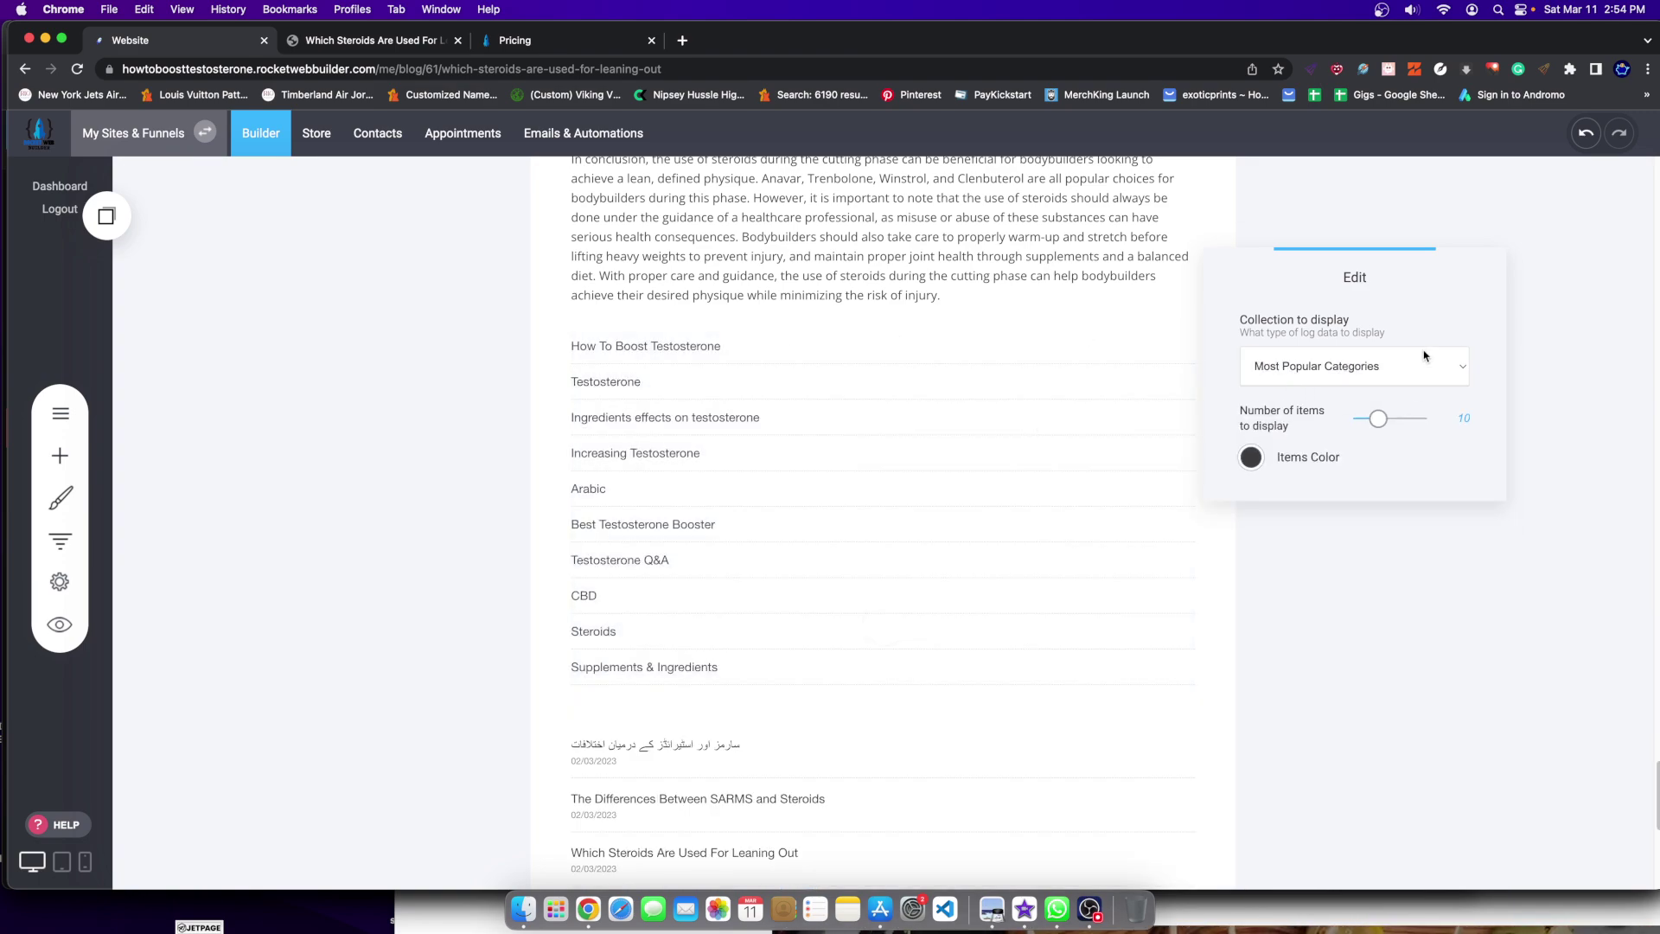
click(1425, 355)
click(1310, 350)
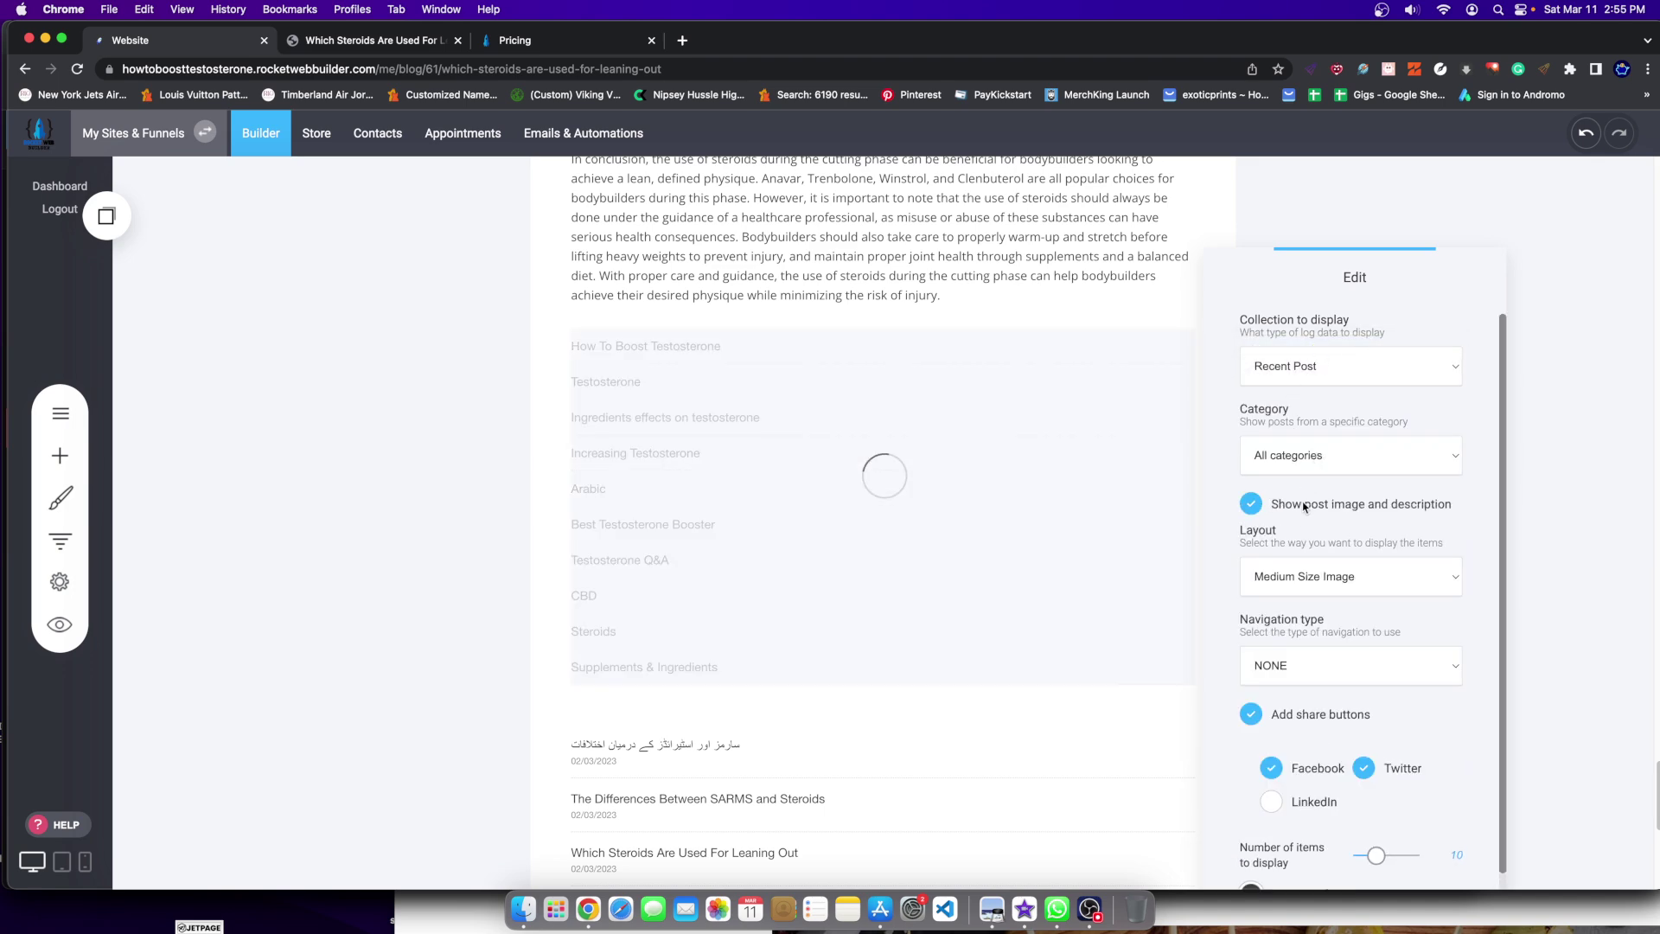
click(1317, 457)
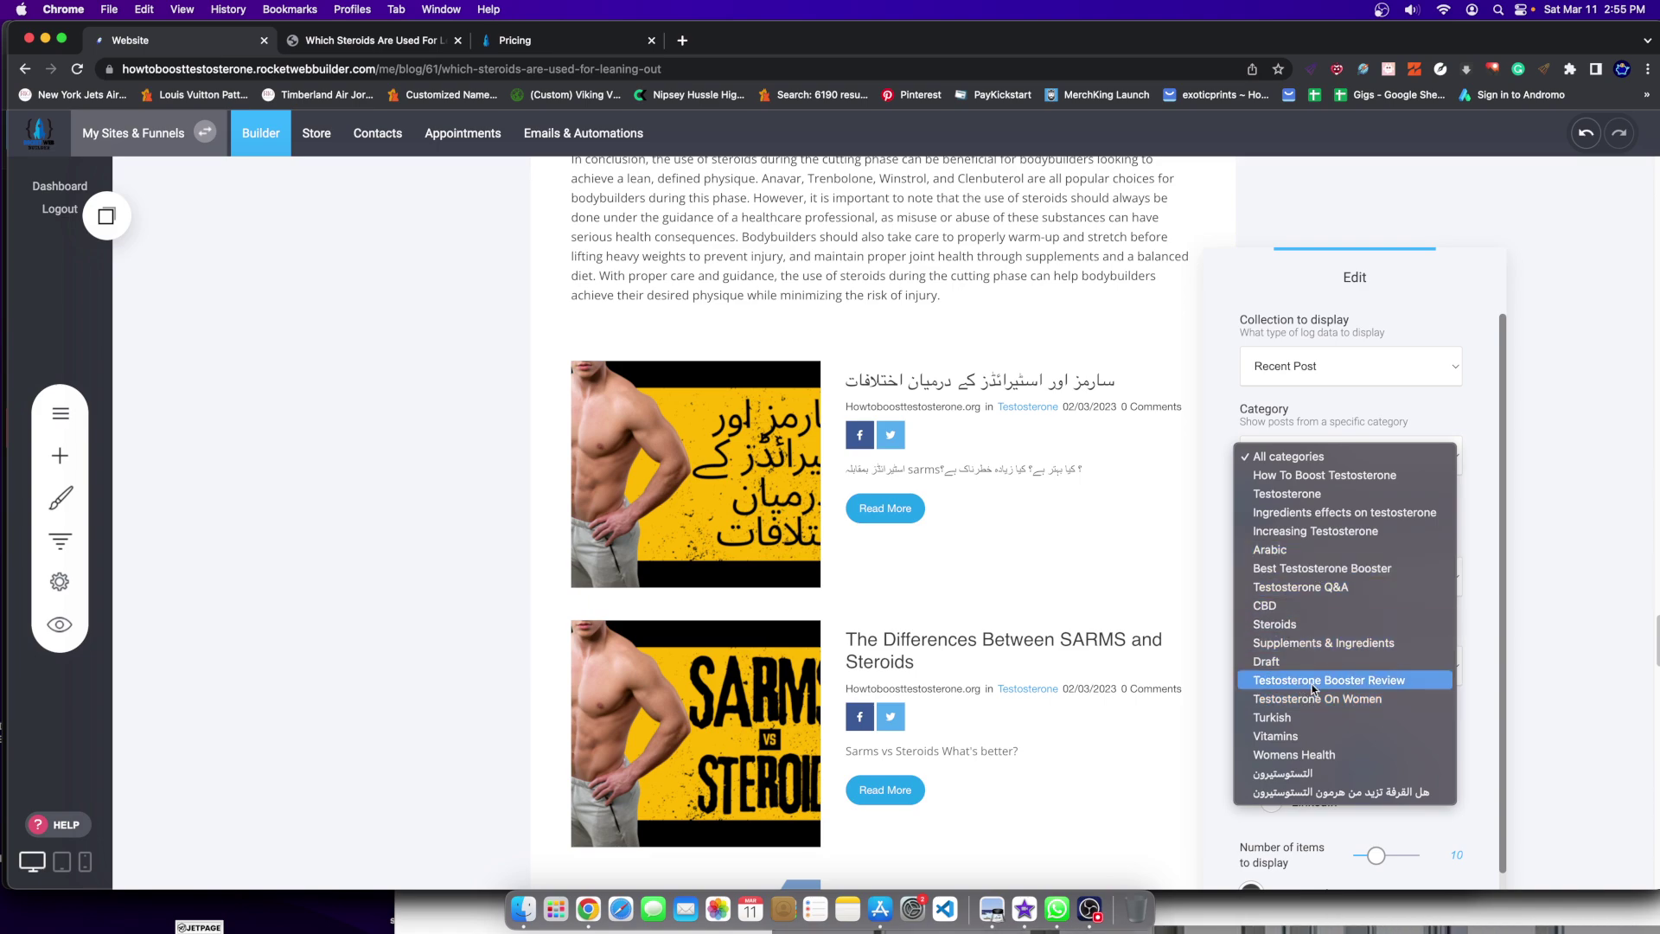
click(1310, 513)
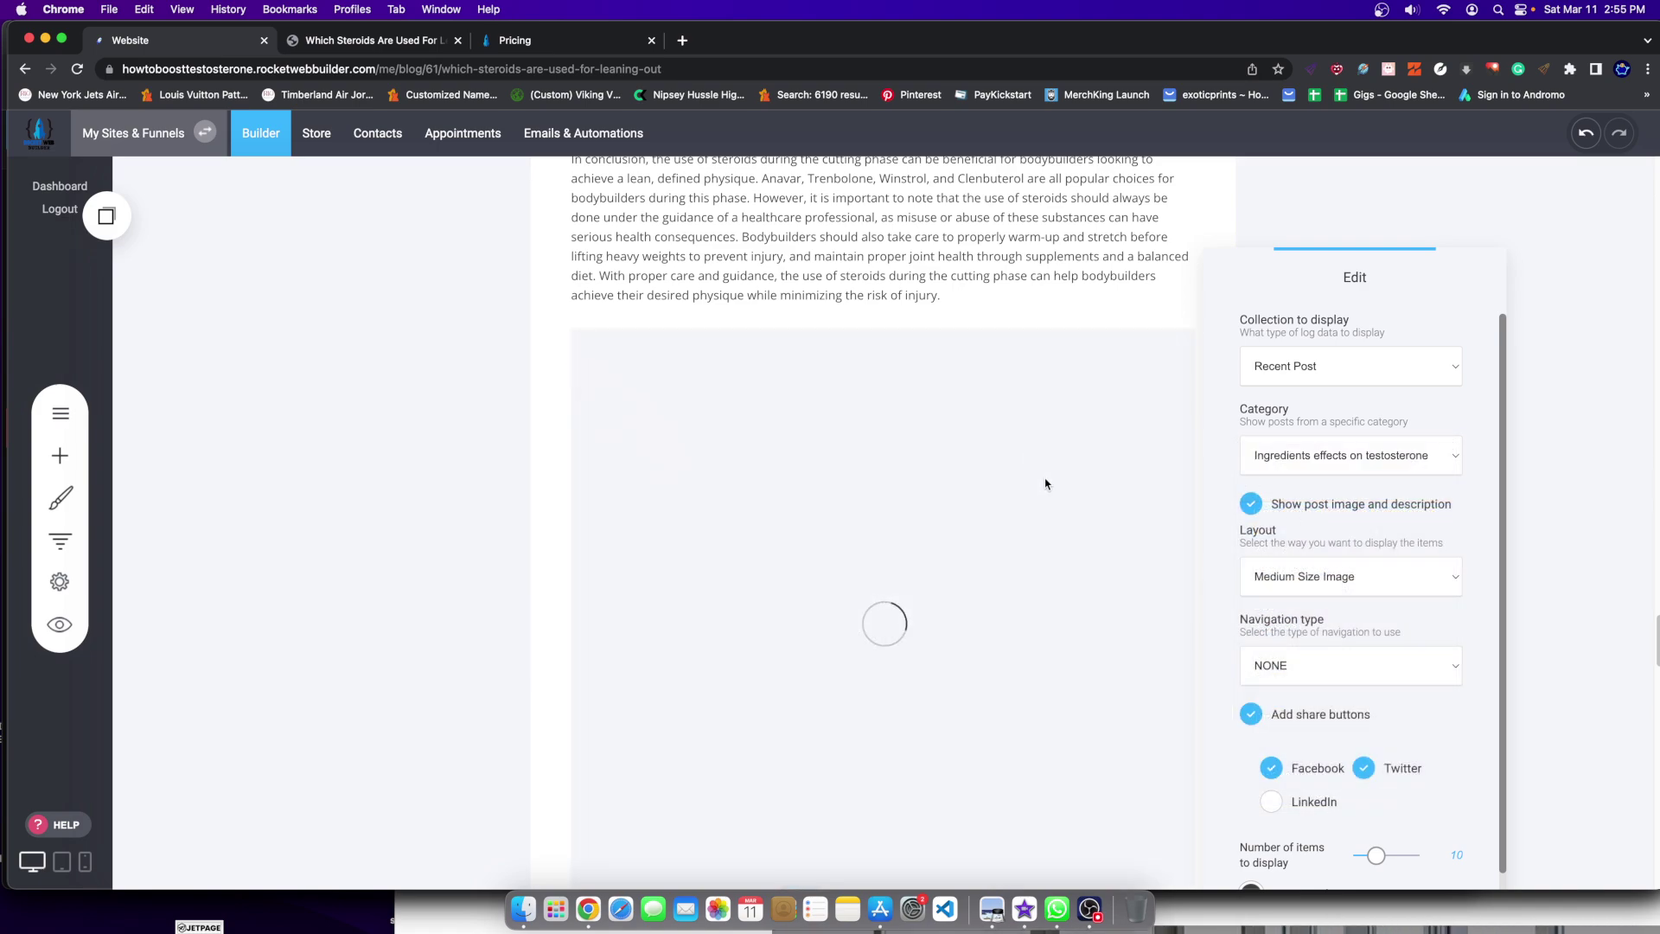
click(938, 493)
scroll(833, 336, down, 7)
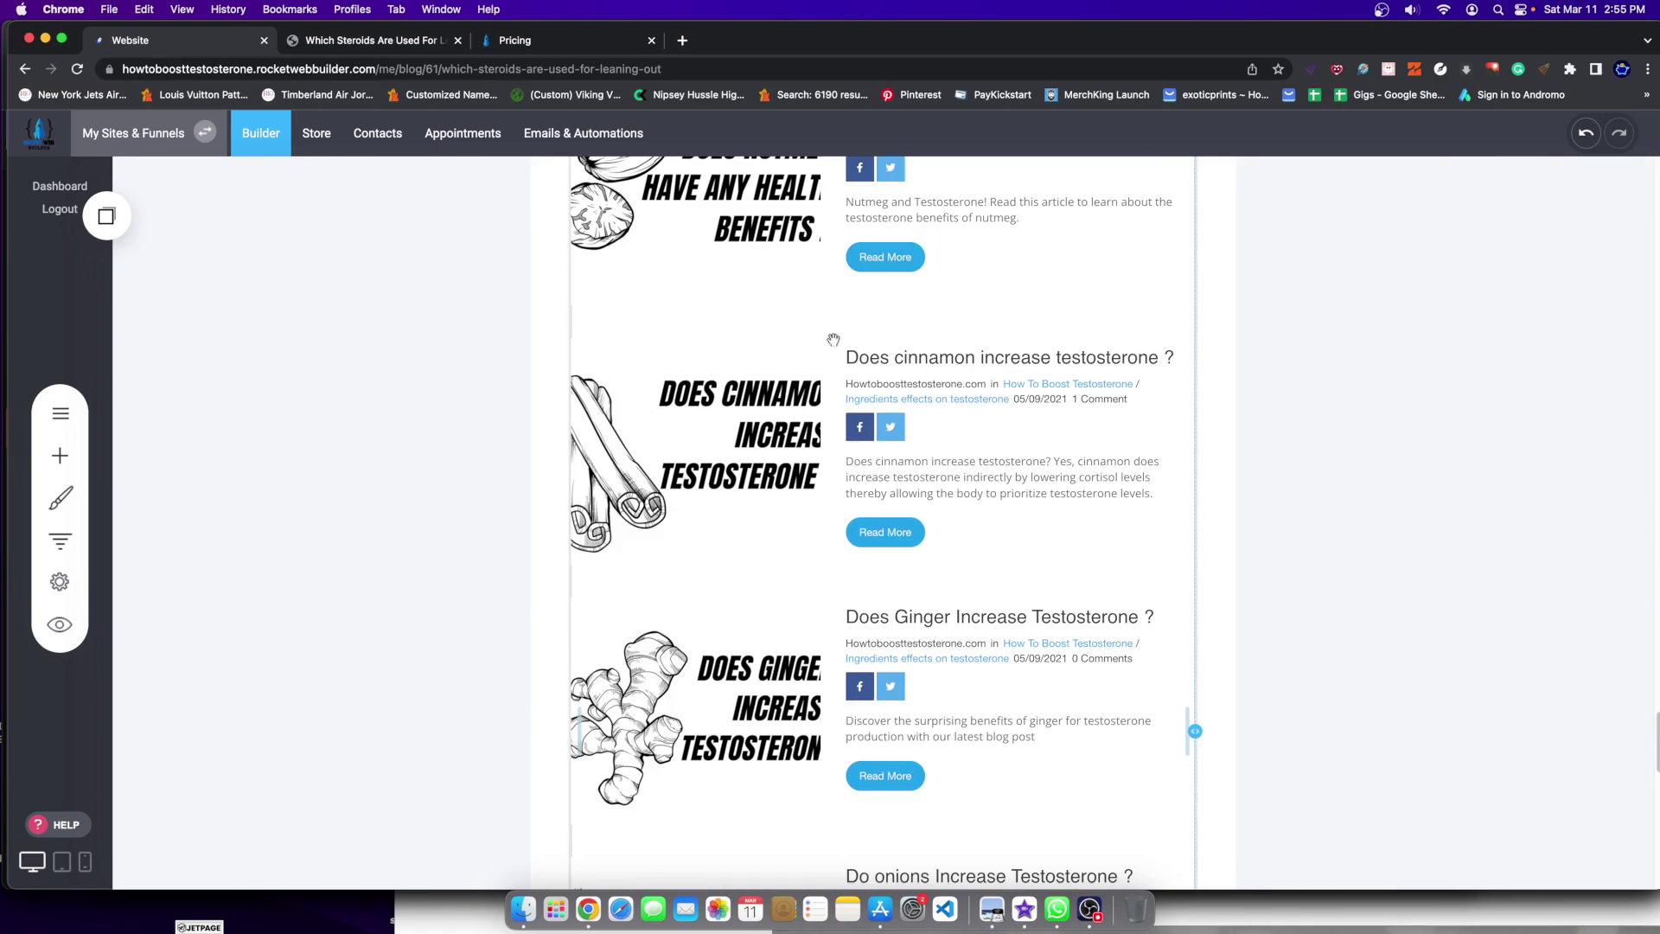
scroll(806, 350, up, 6)
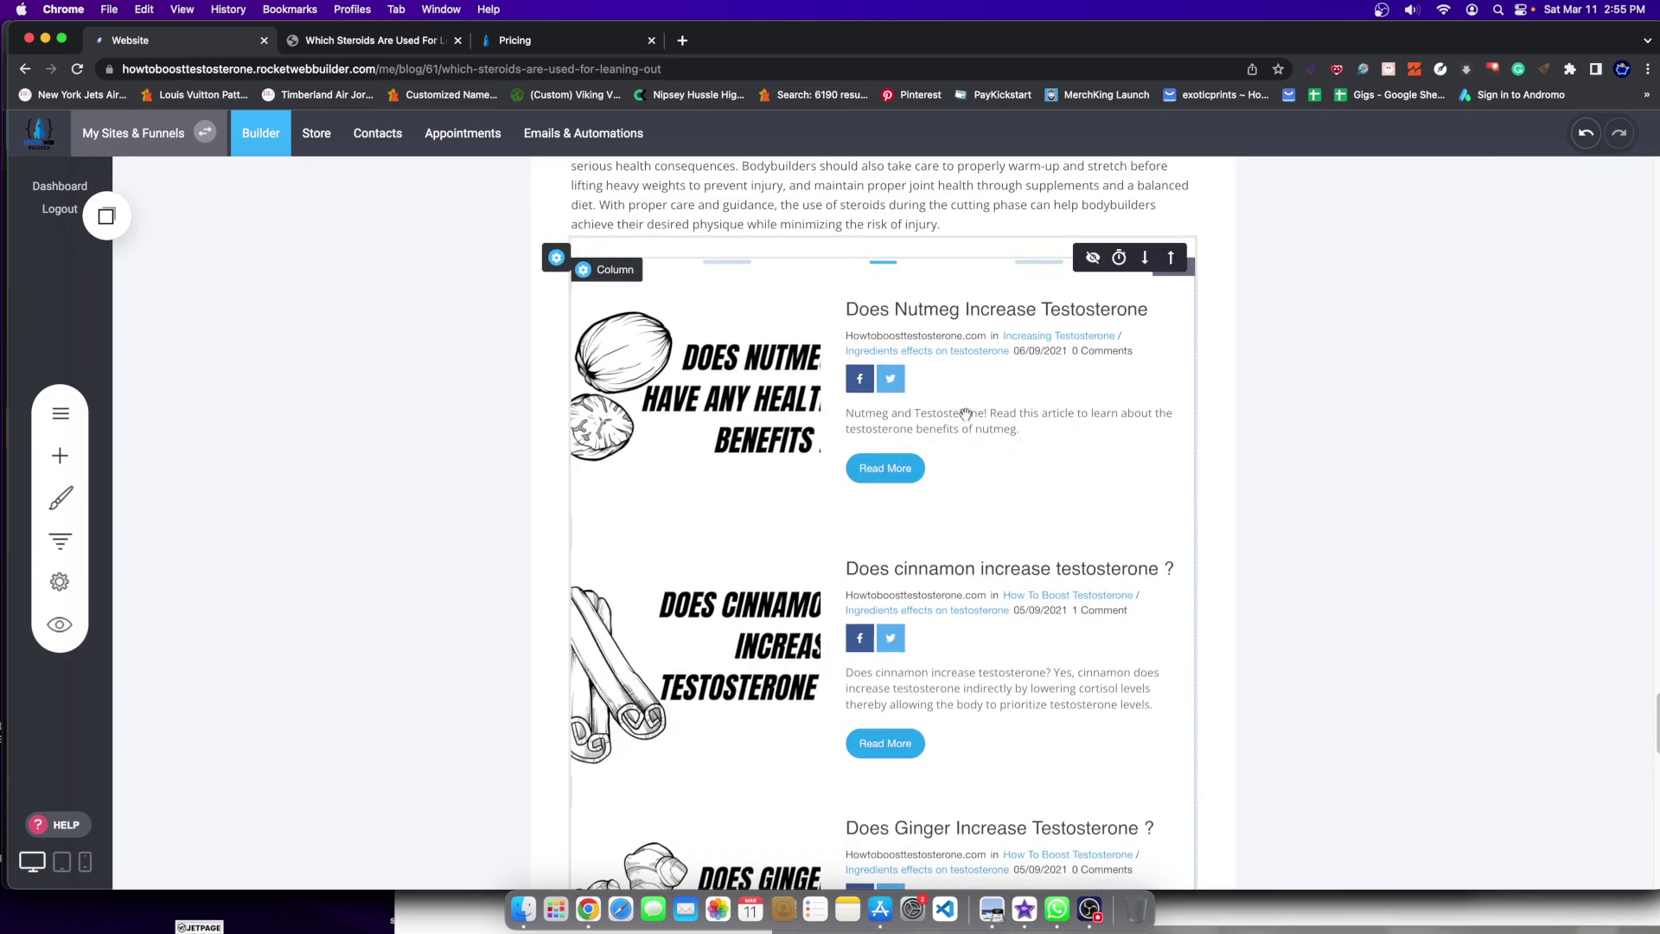
scroll(966, 414, down, 5)
scroll(791, 541, up, 7)
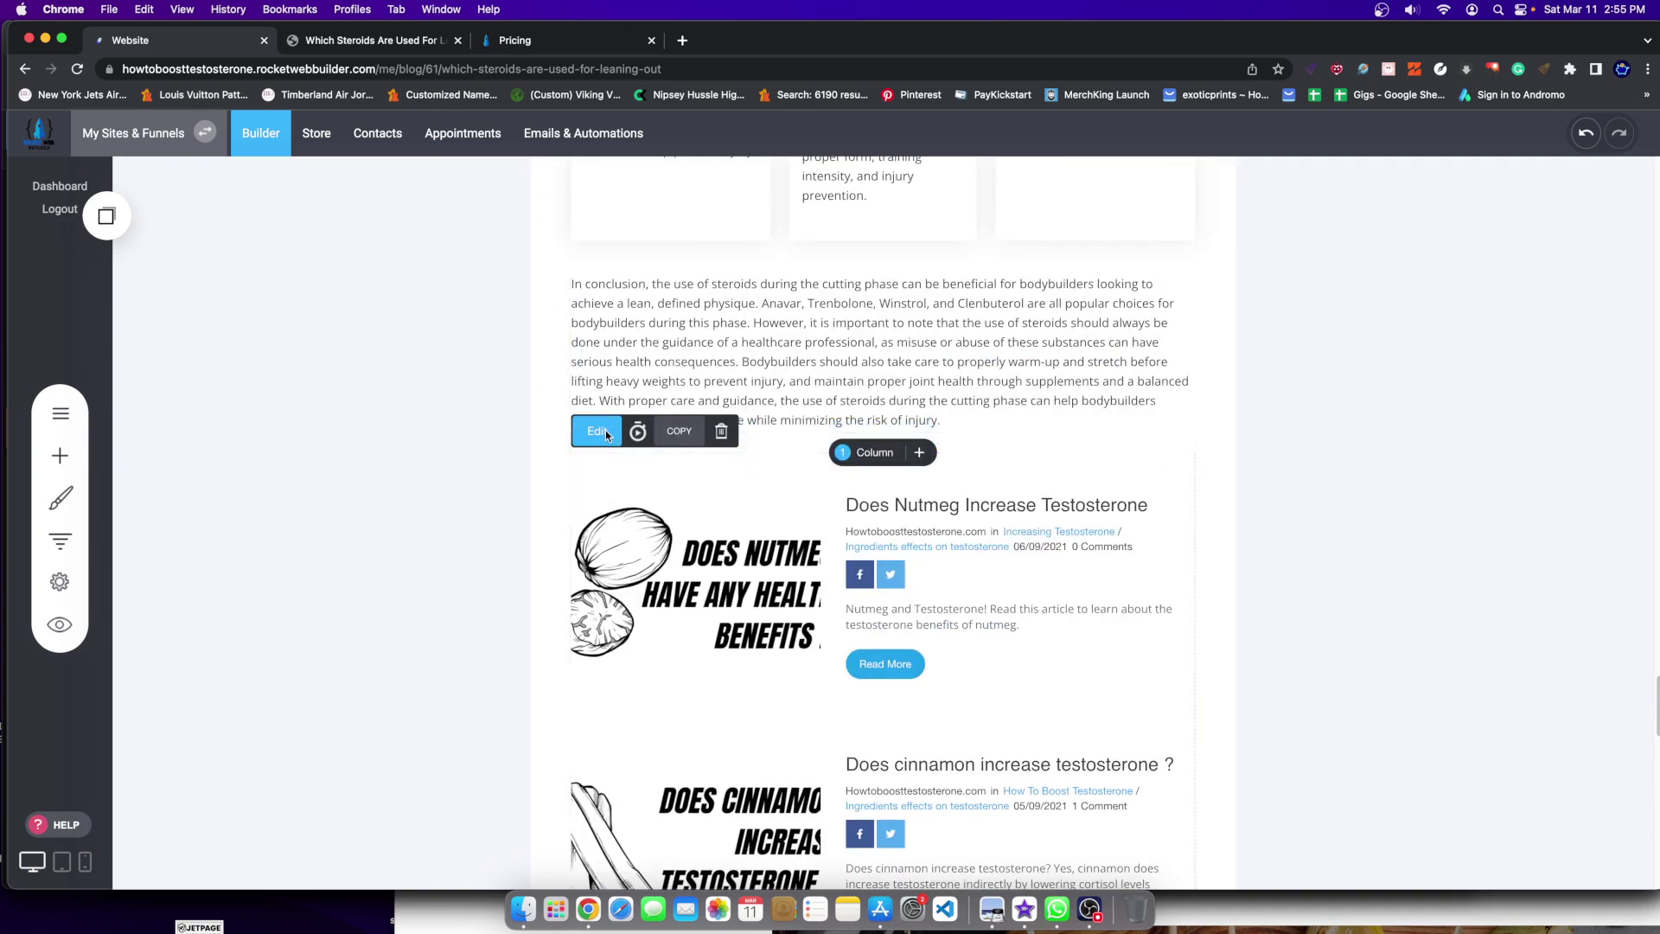
Step: Reduce the number of posts the recent-posts widget shows
click(597, 431)
scroll(1374, 778, down, 1)
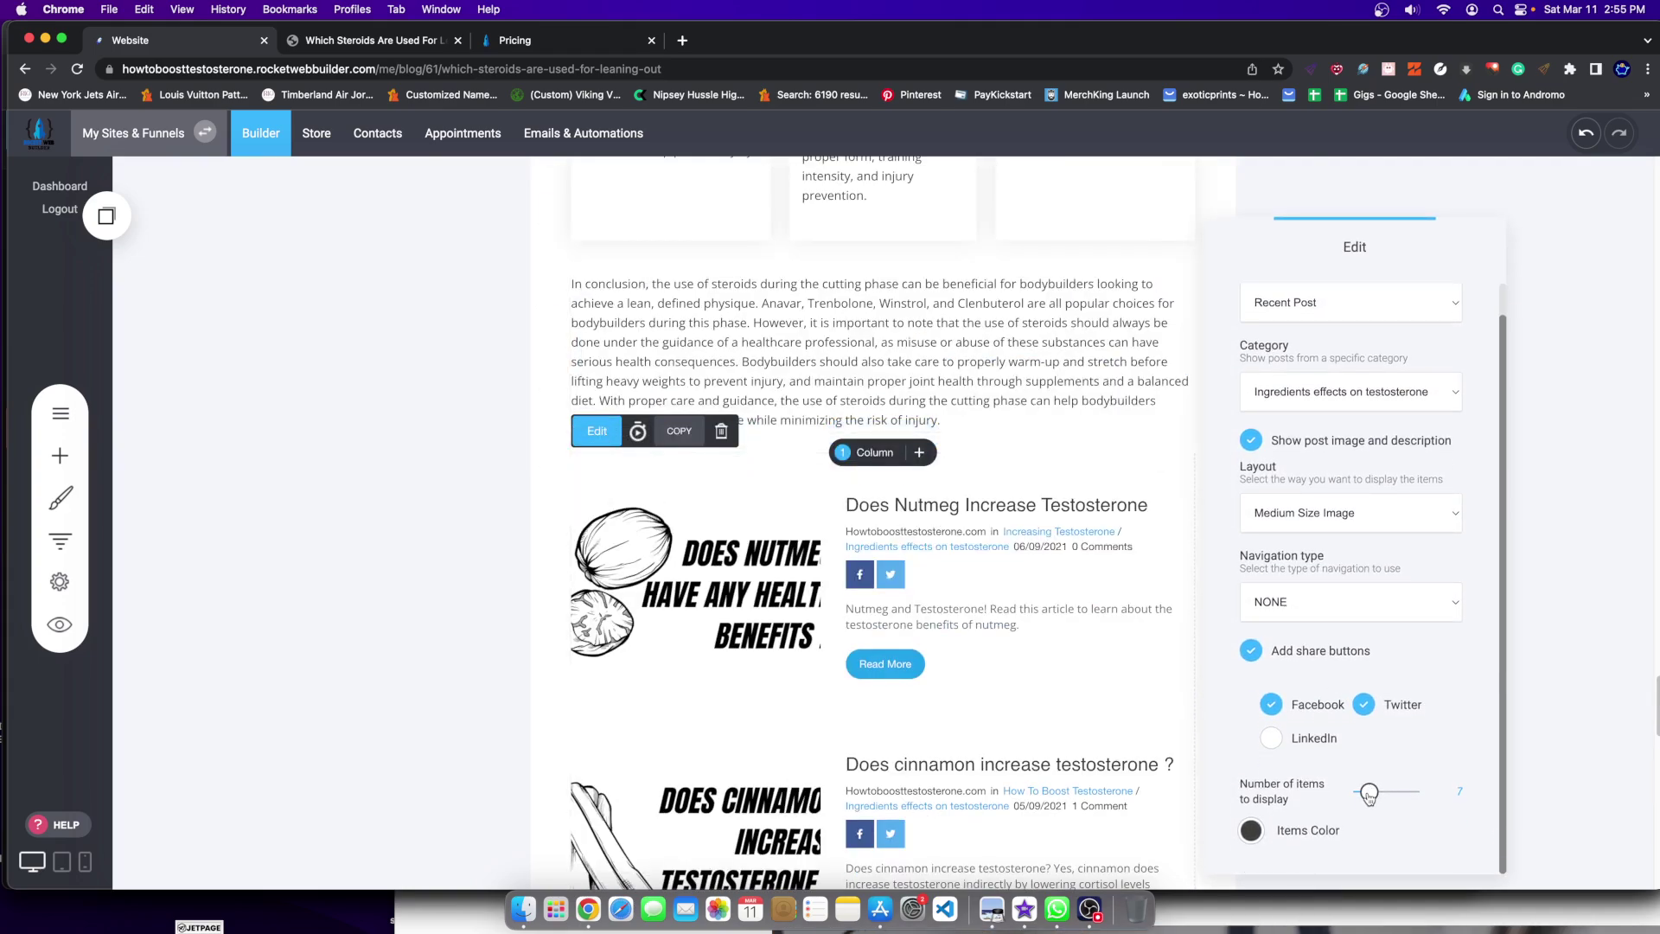
click(1362, 796)
click(714, 455)
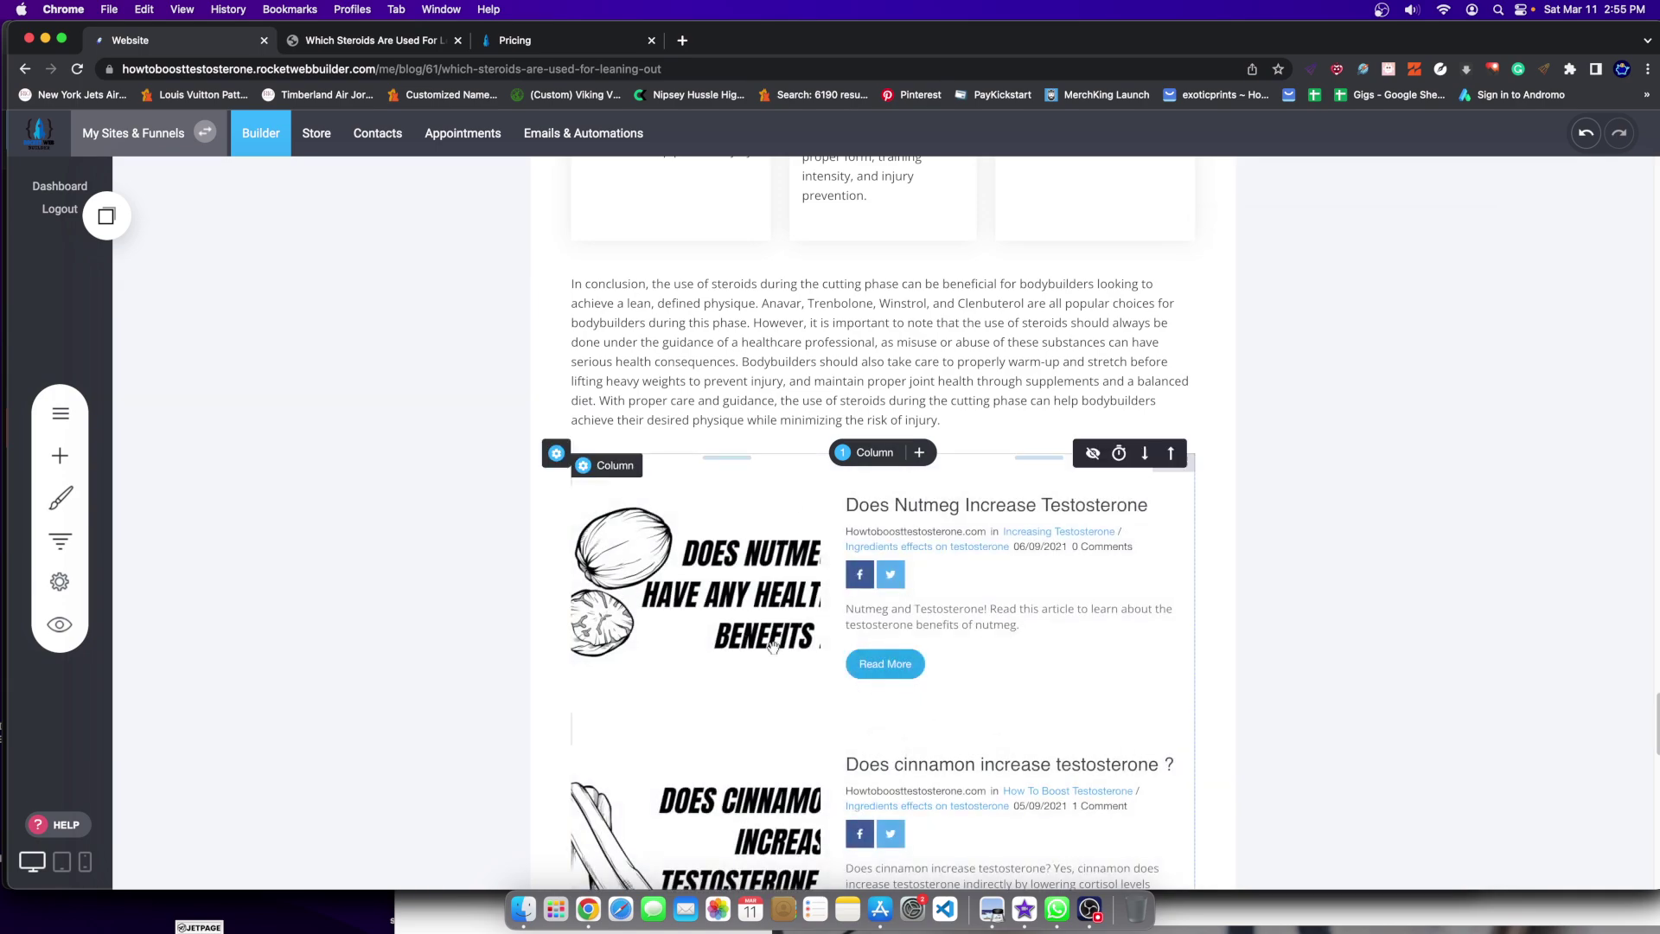
scroll(714, 455, down, 5)
scroll(638, 372, up, 4)
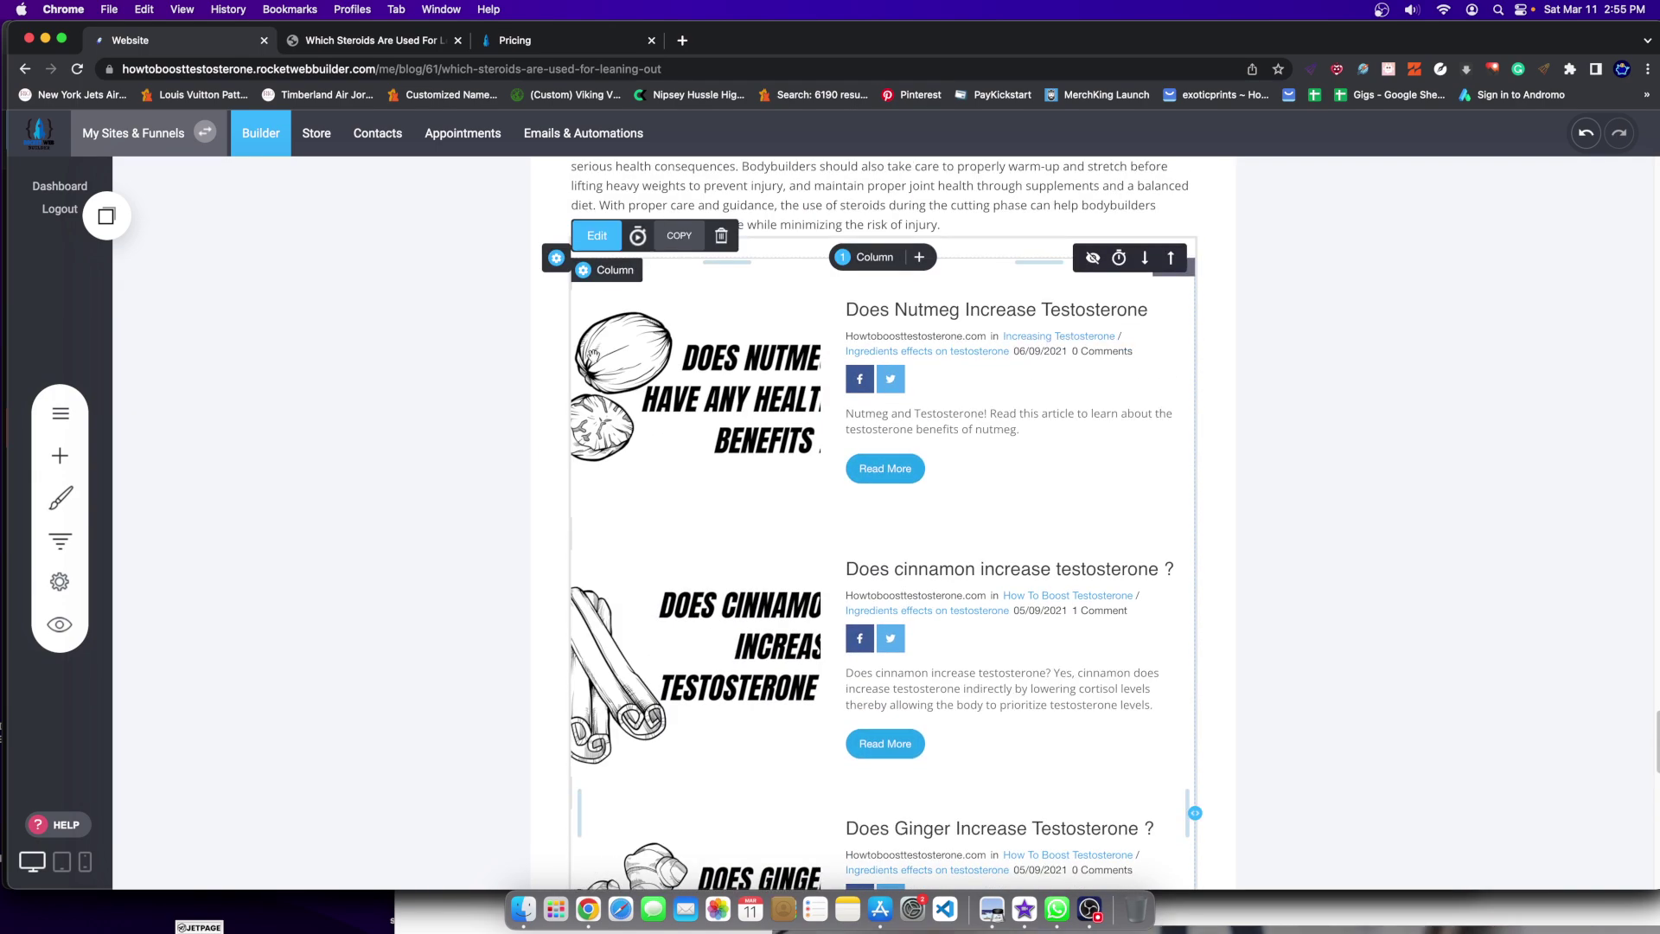
Step: Switch the recent-posts widget layout to Masonry
click(591, 231)
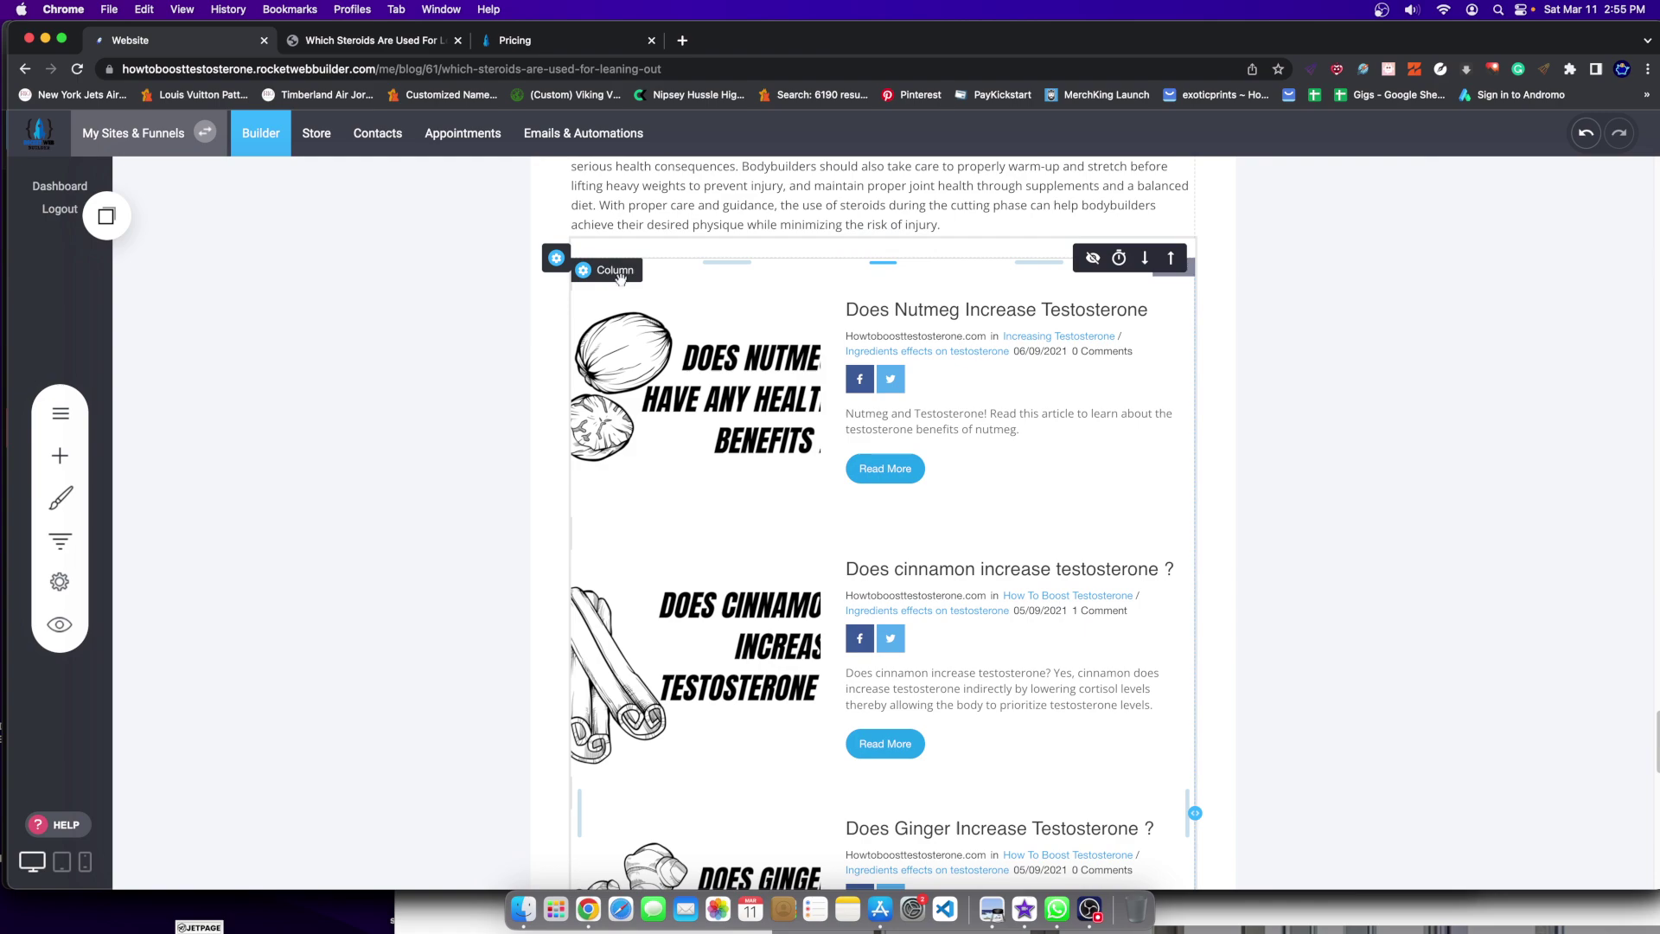
click(596, 236)
click(1343, 505)
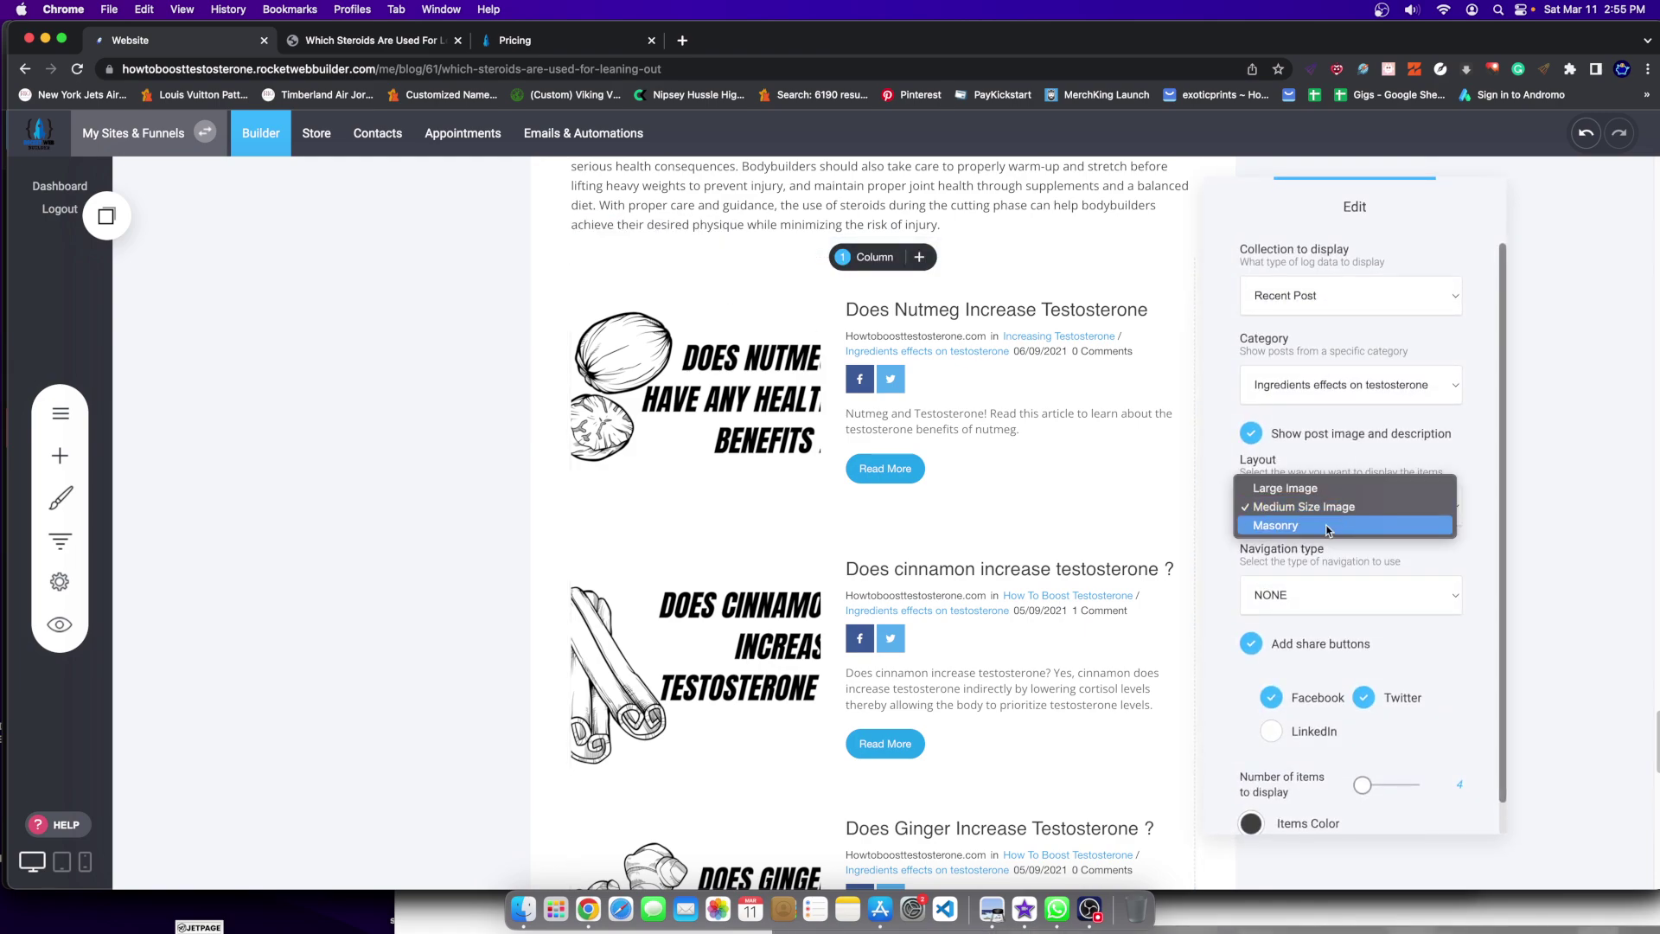
click(1275, 528)
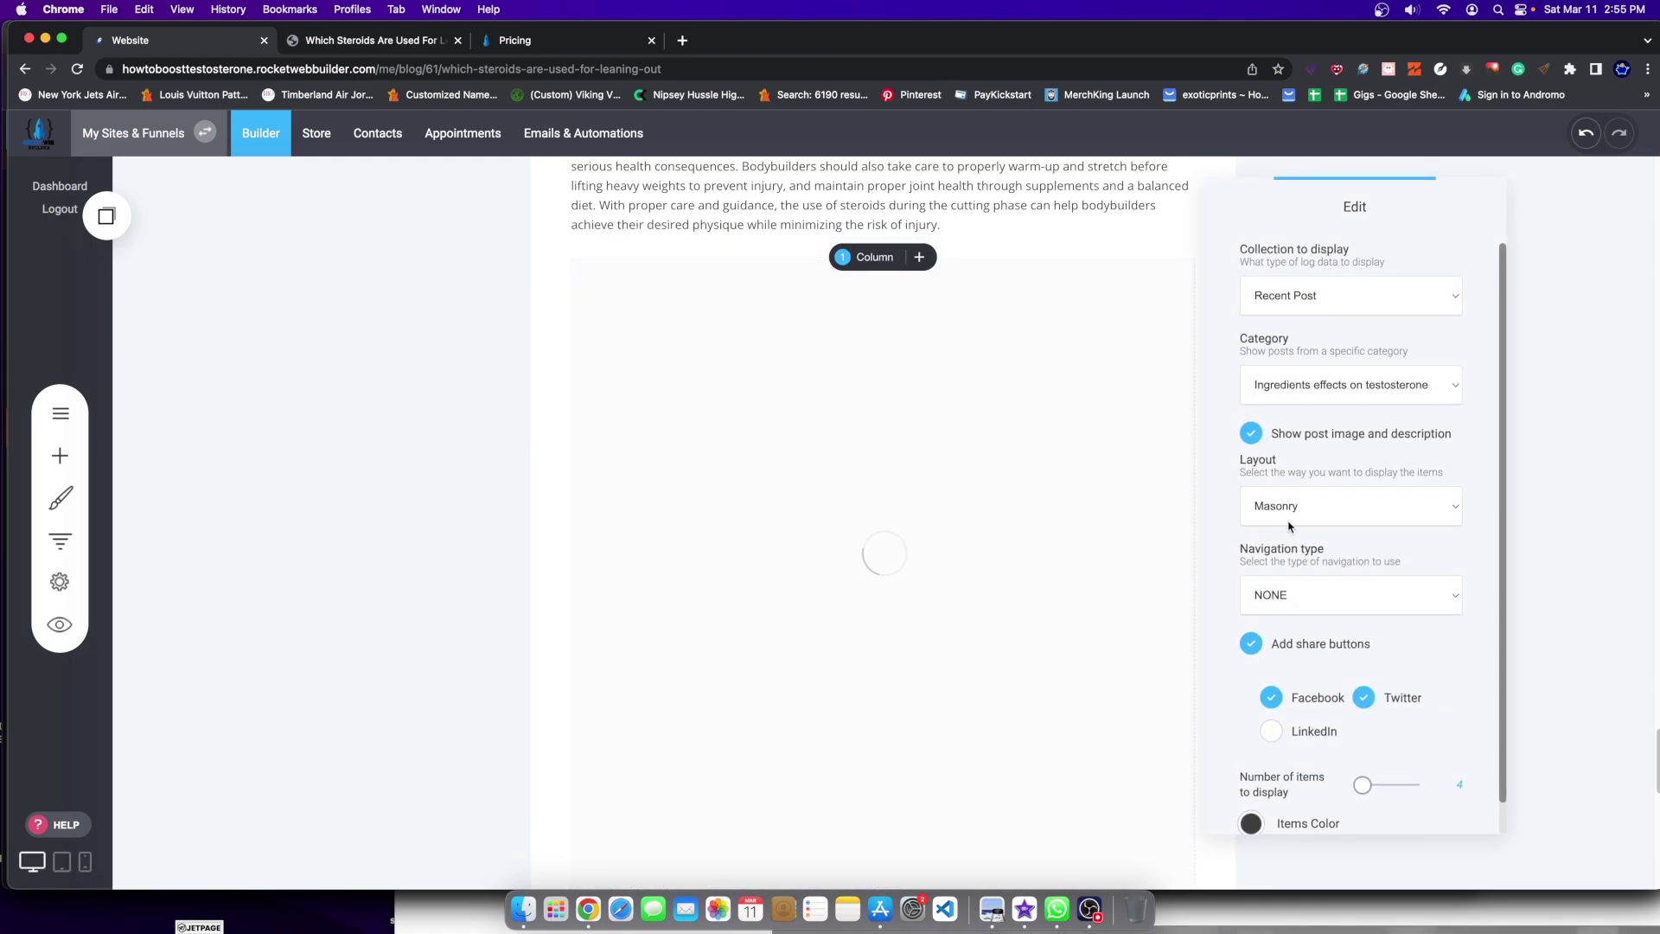
click(759, 566)
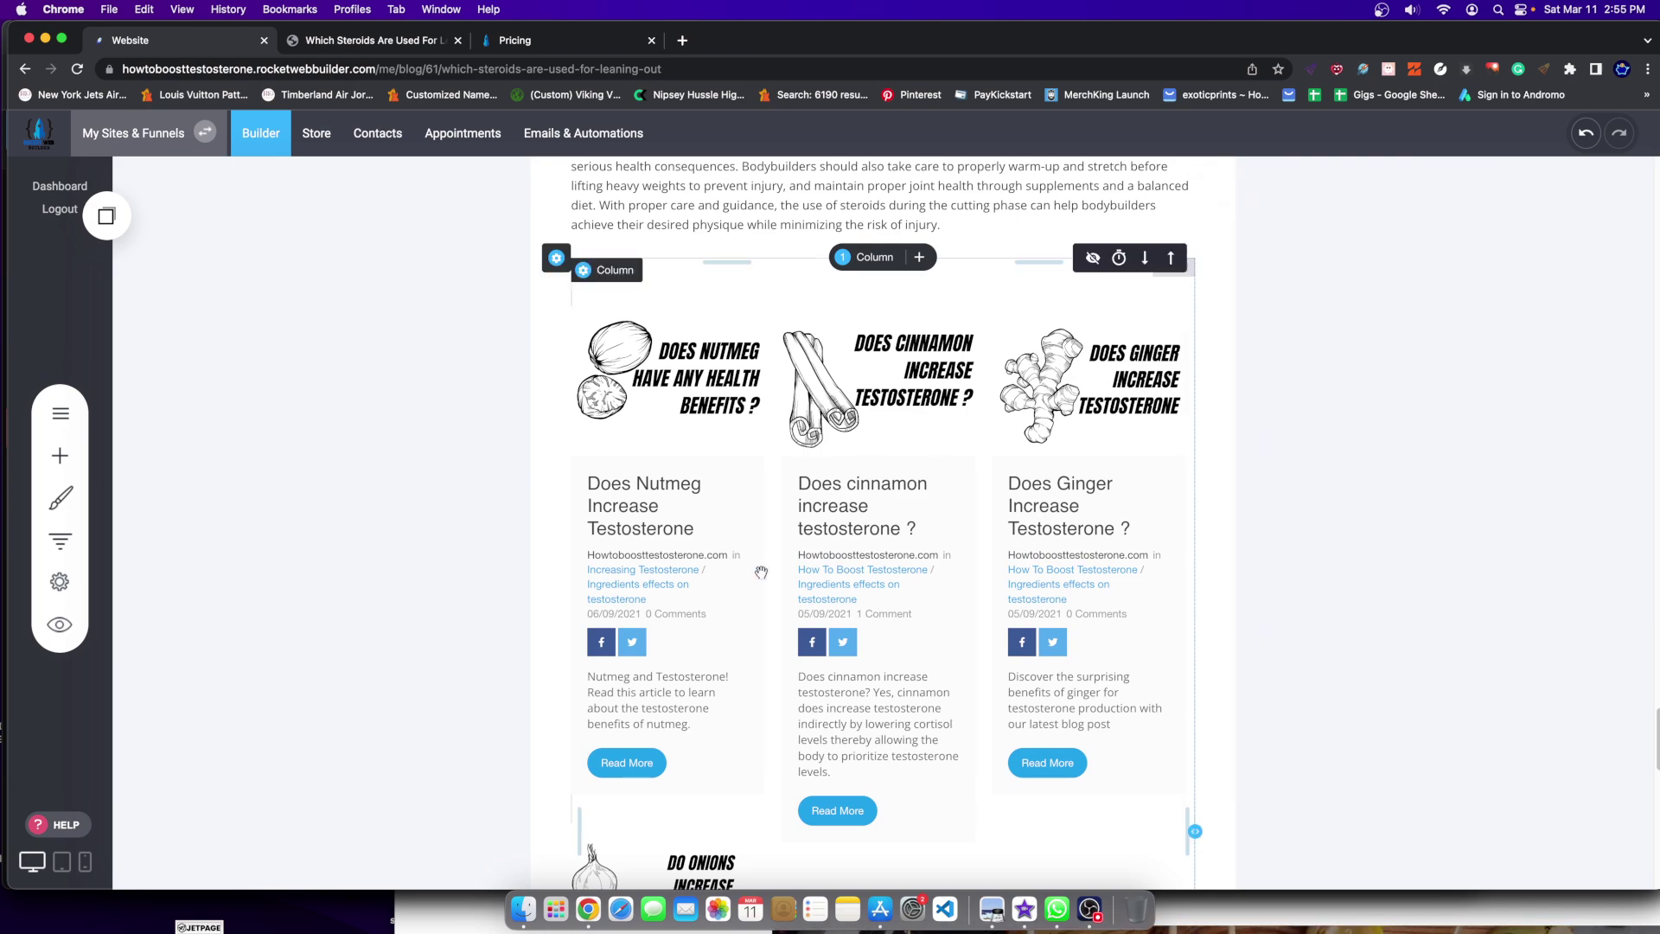
scroll(752, 563, down, 4)
scroll(749, 548, up, 3)
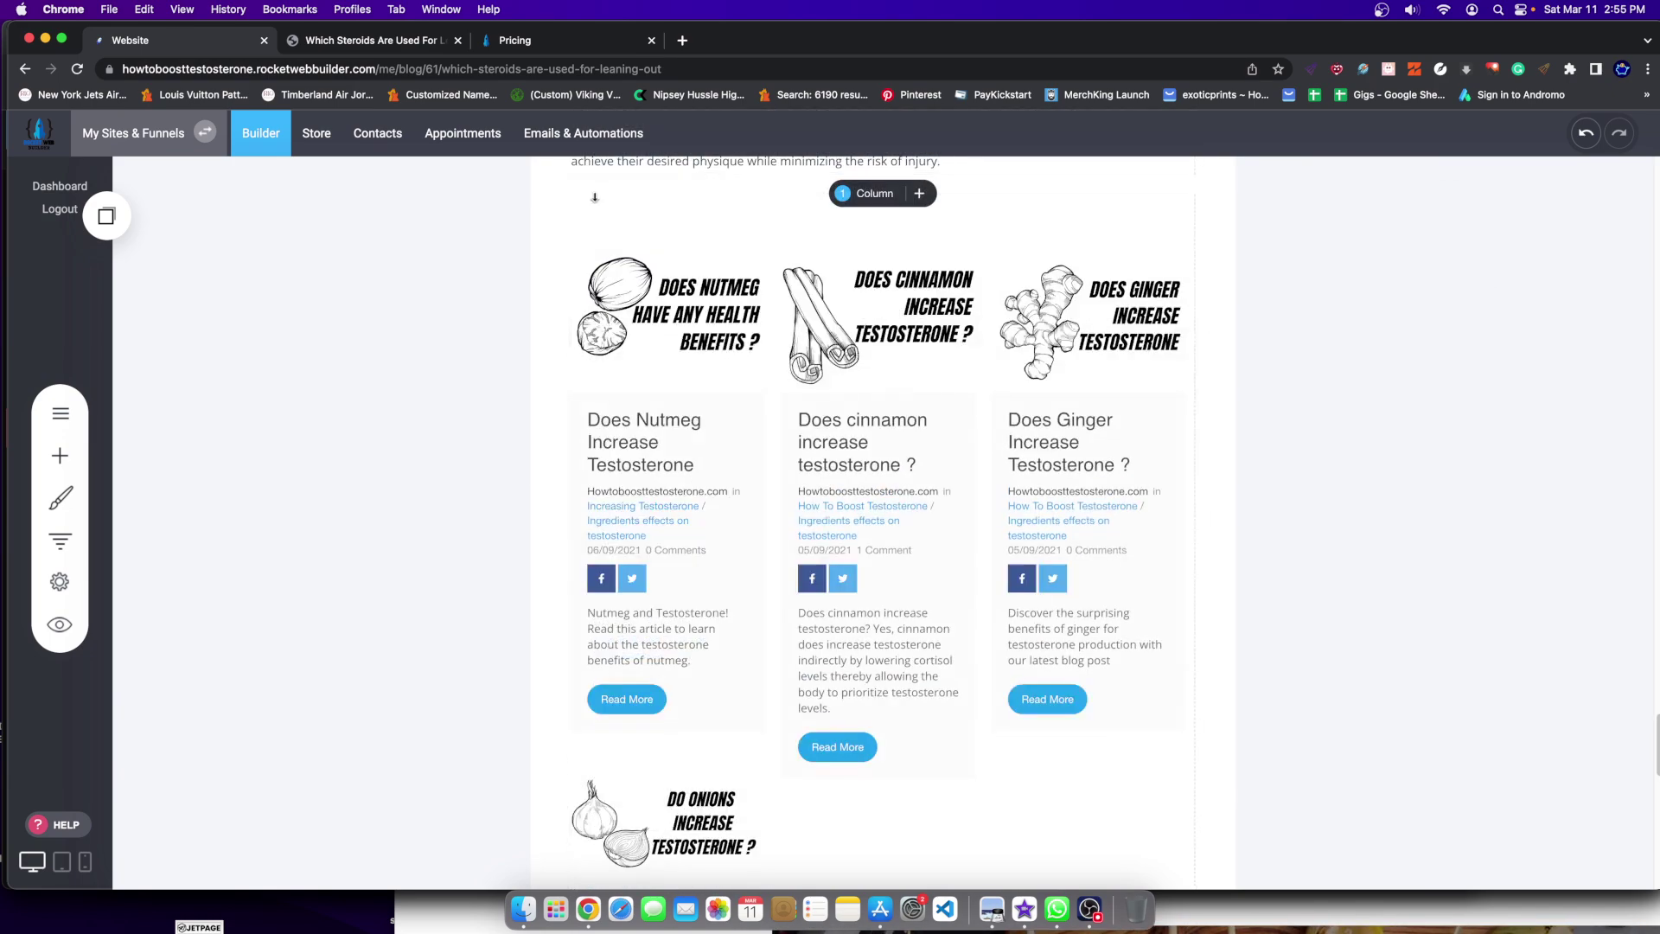
Step: Lower the post count to three so the Masonry grid shows three across
click(597, 171)
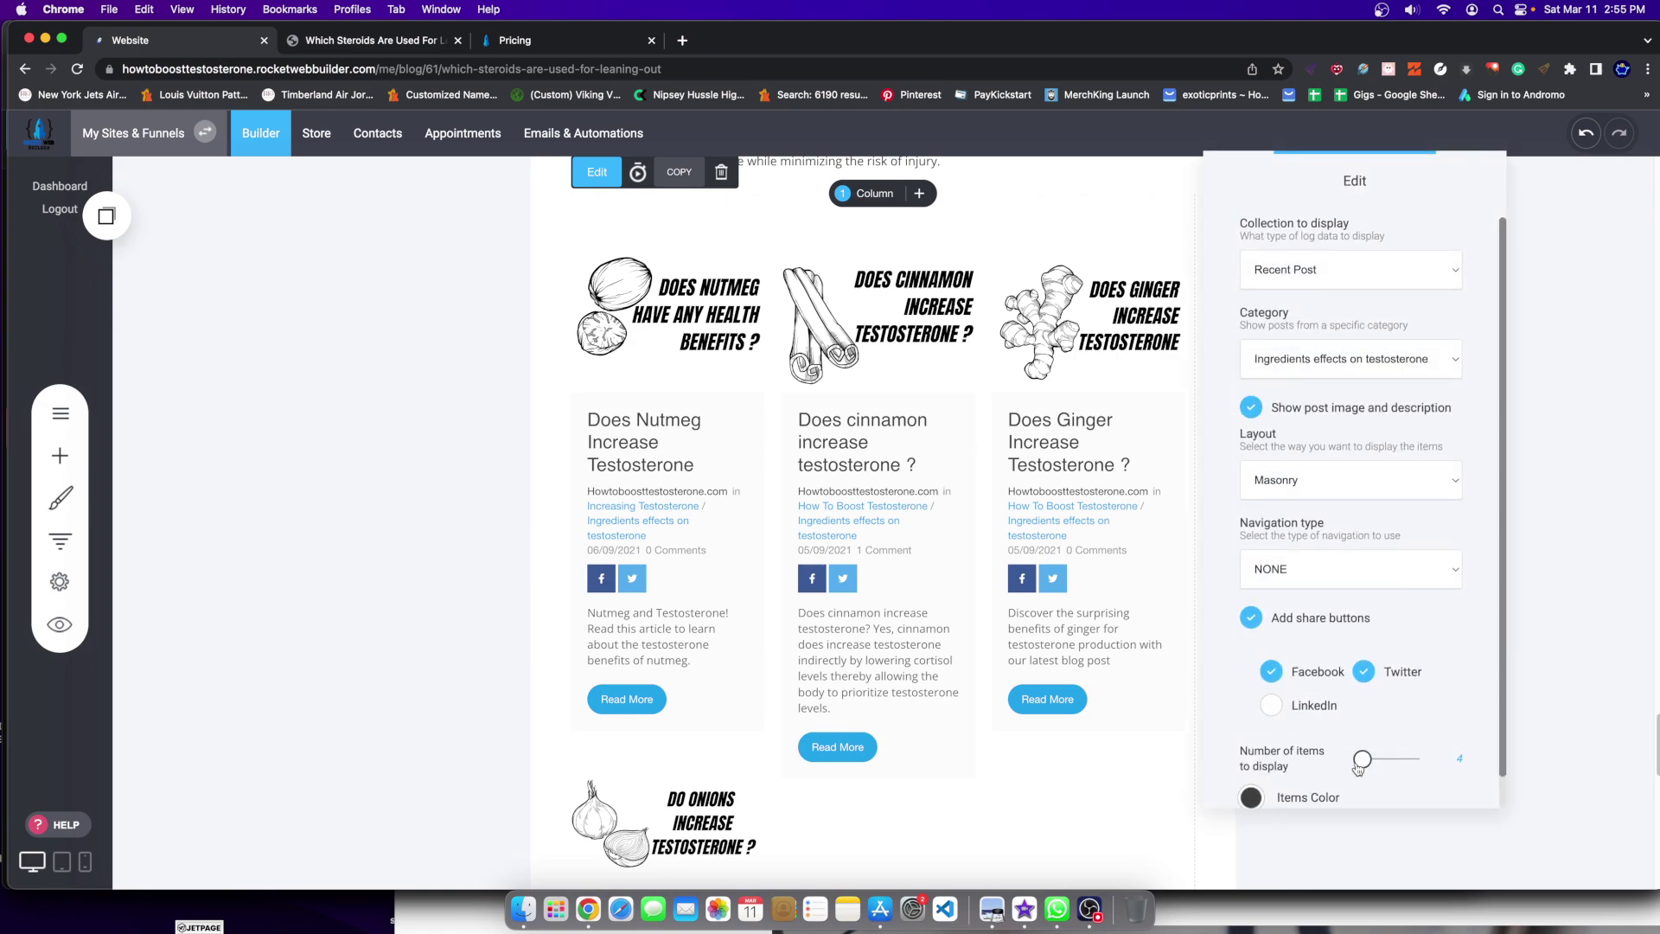
click(1359, 759)
click(786, 545)
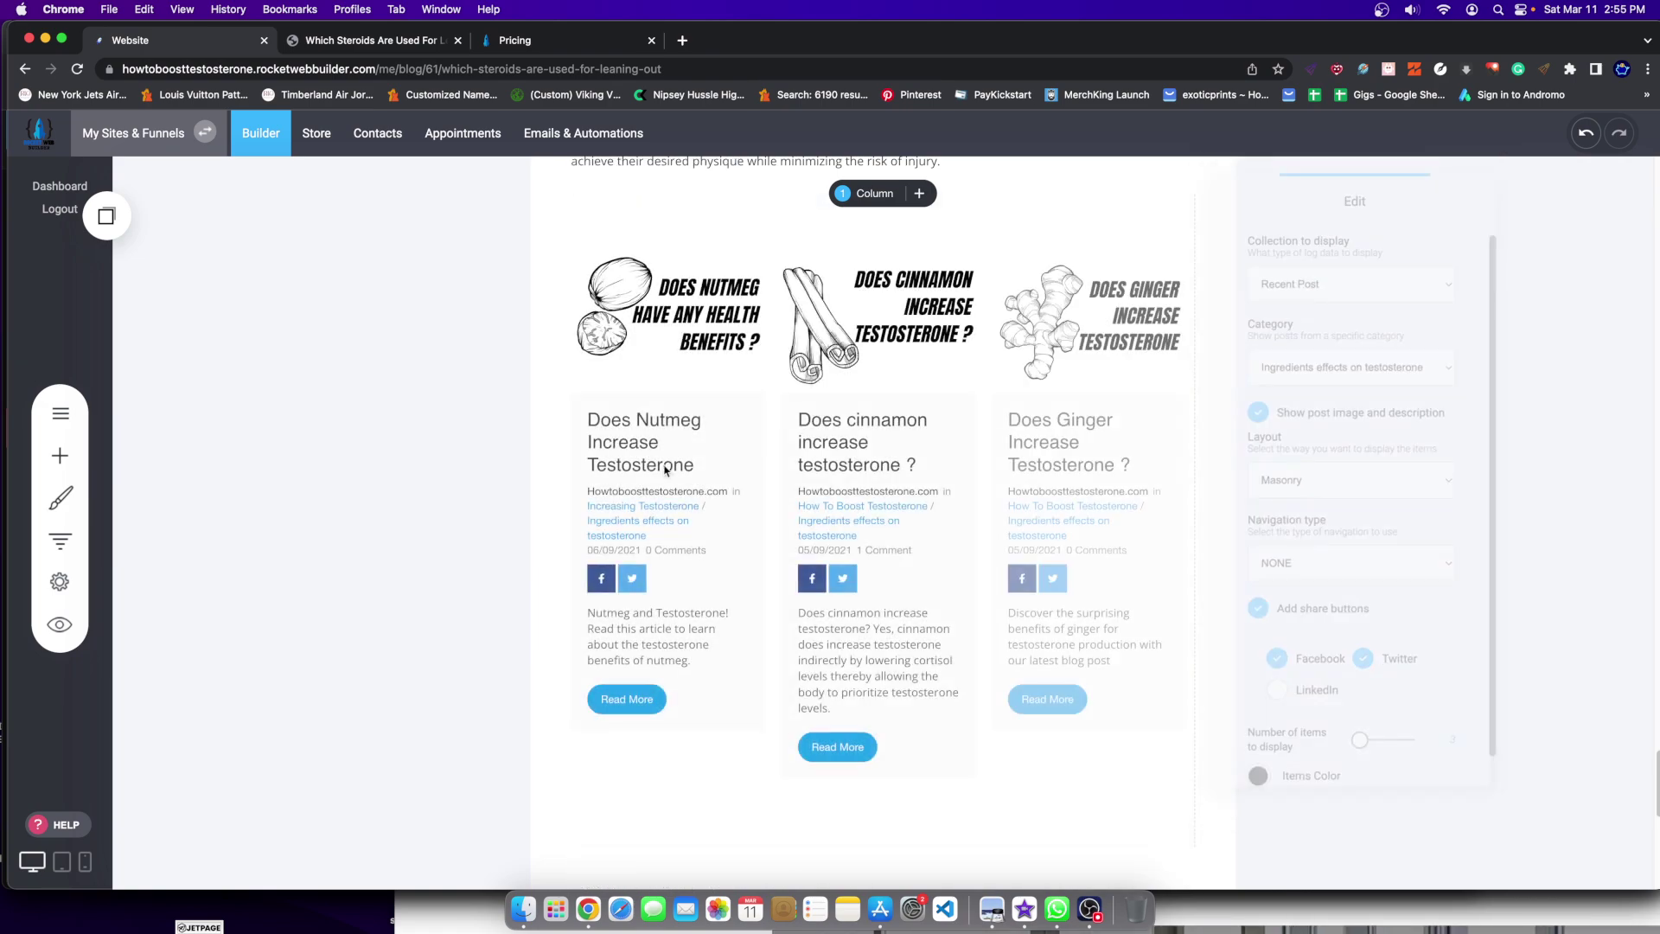
scroll(773, 529, down, 4)
scroll(830, 544, up, 16)
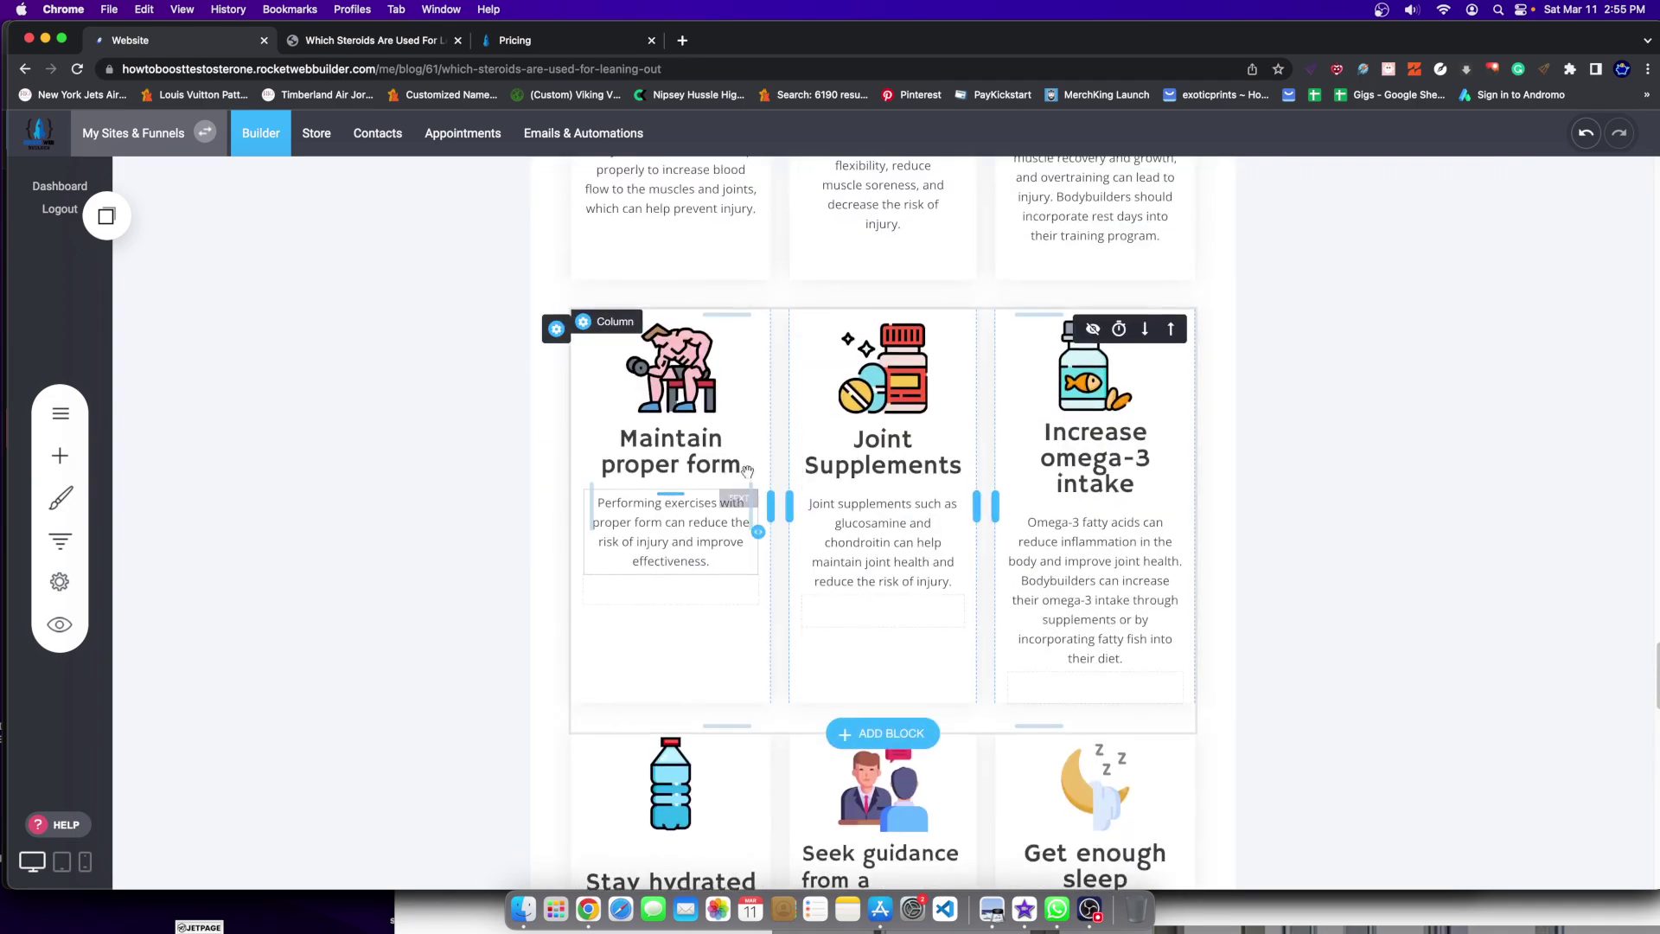
scroll(893, 571, down, 3)
scroll(893, 570, down, 7)
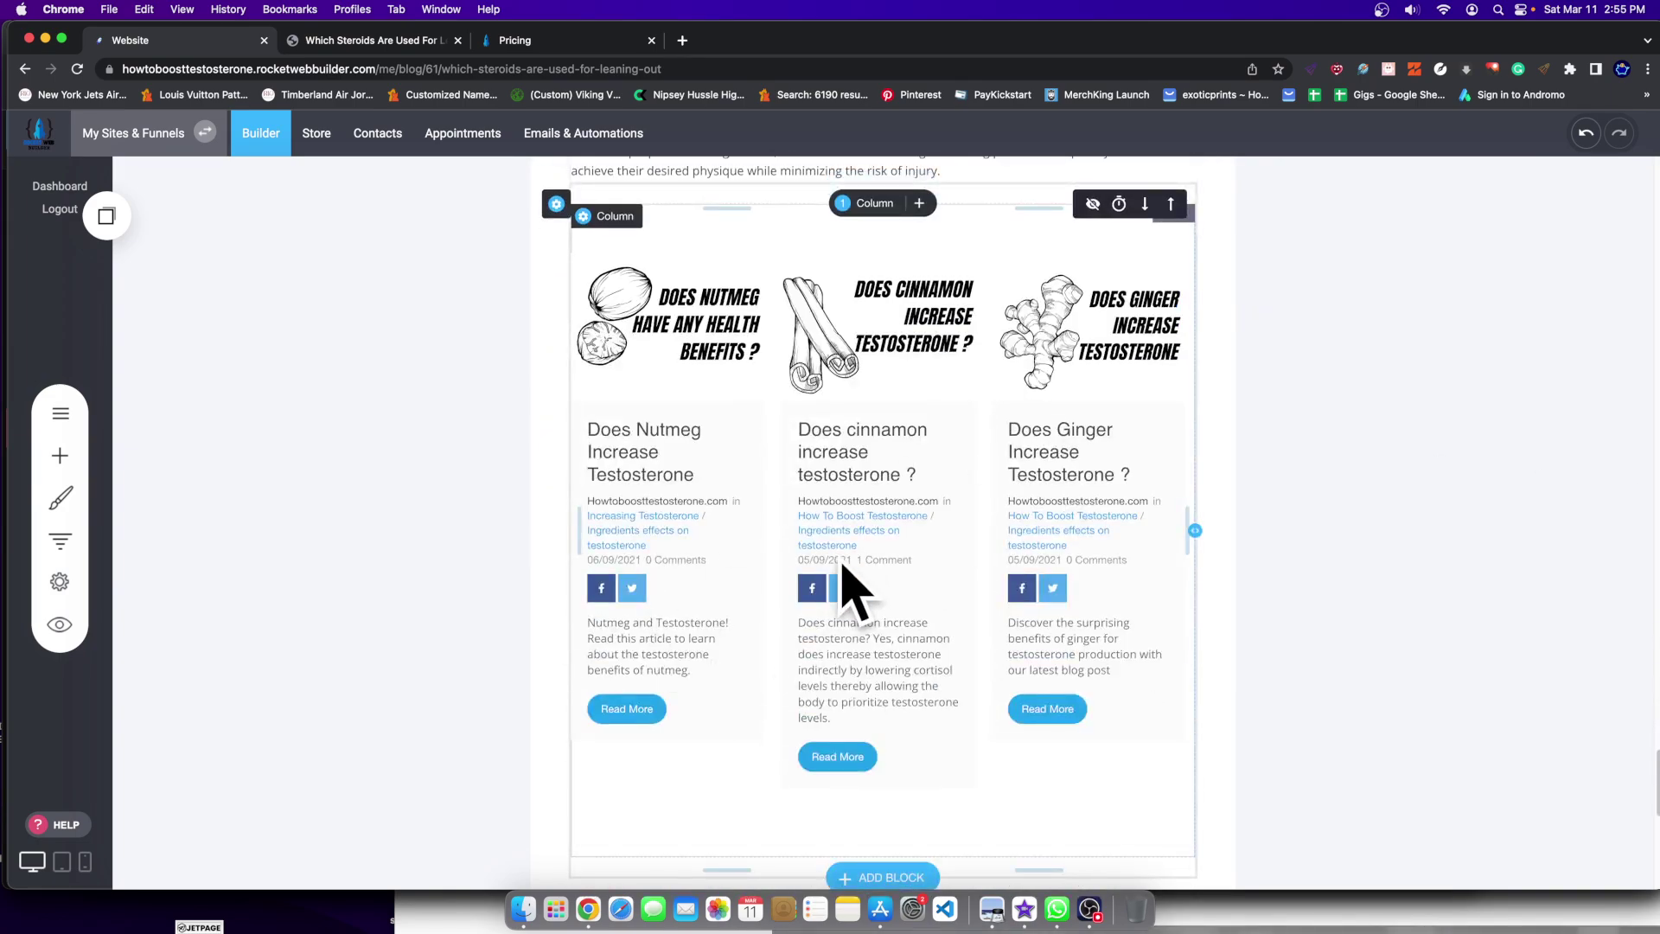
scroll(871, 559, up, 4)
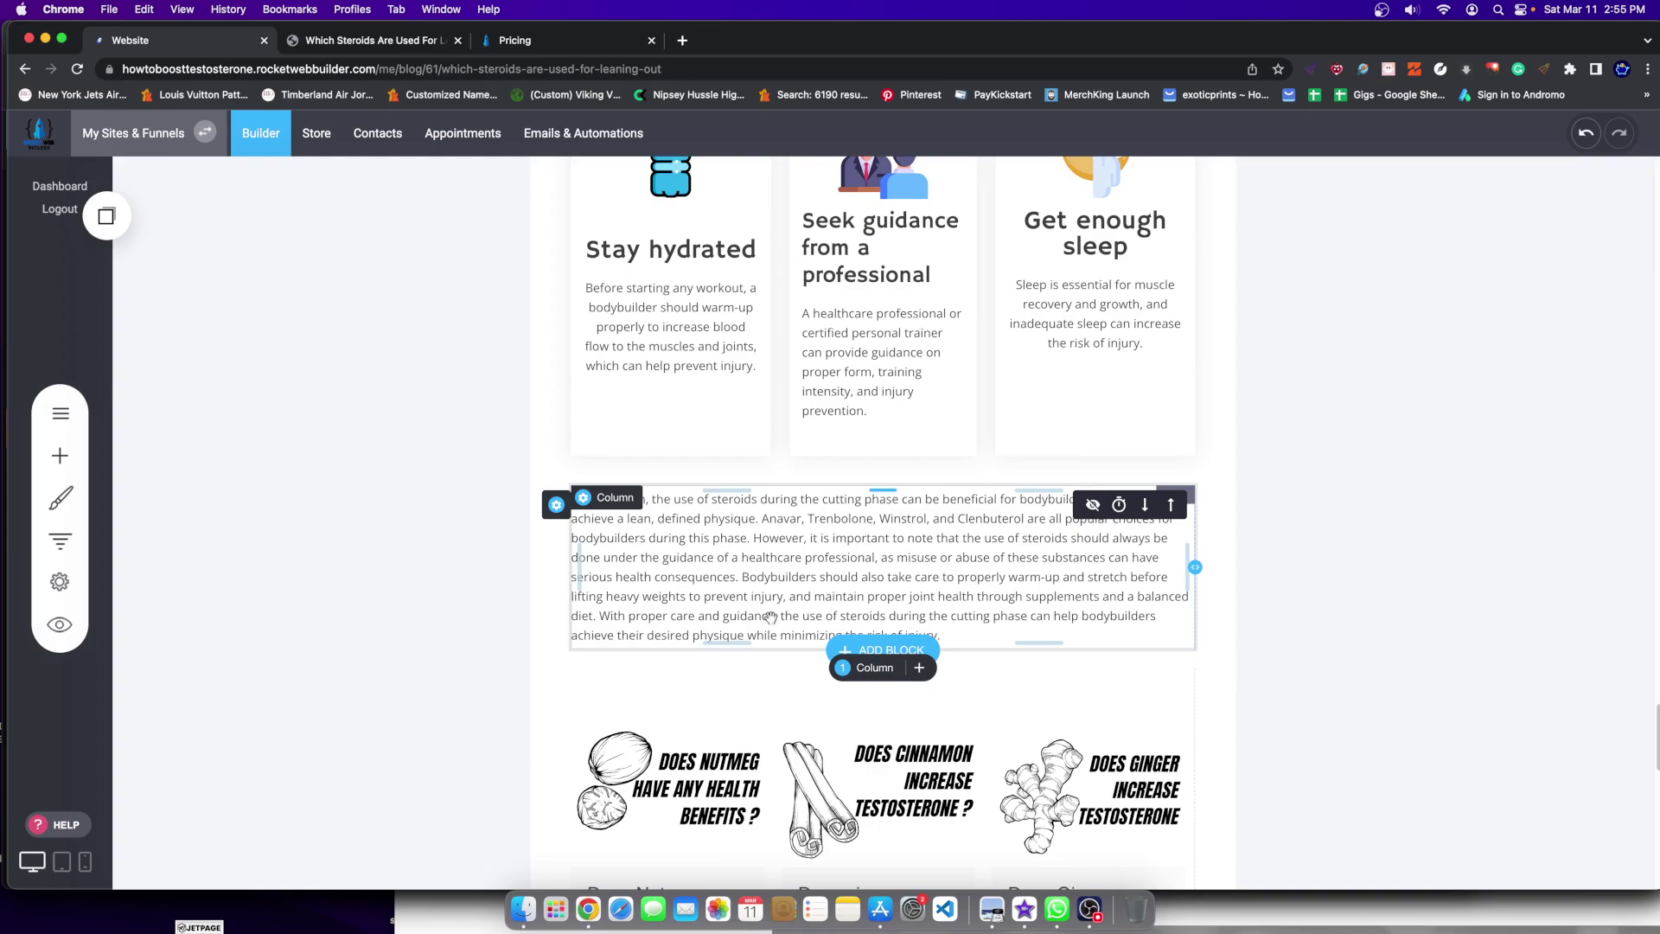
scroll(867, 594, up, 2)
scroll(670, 517, down, 9)
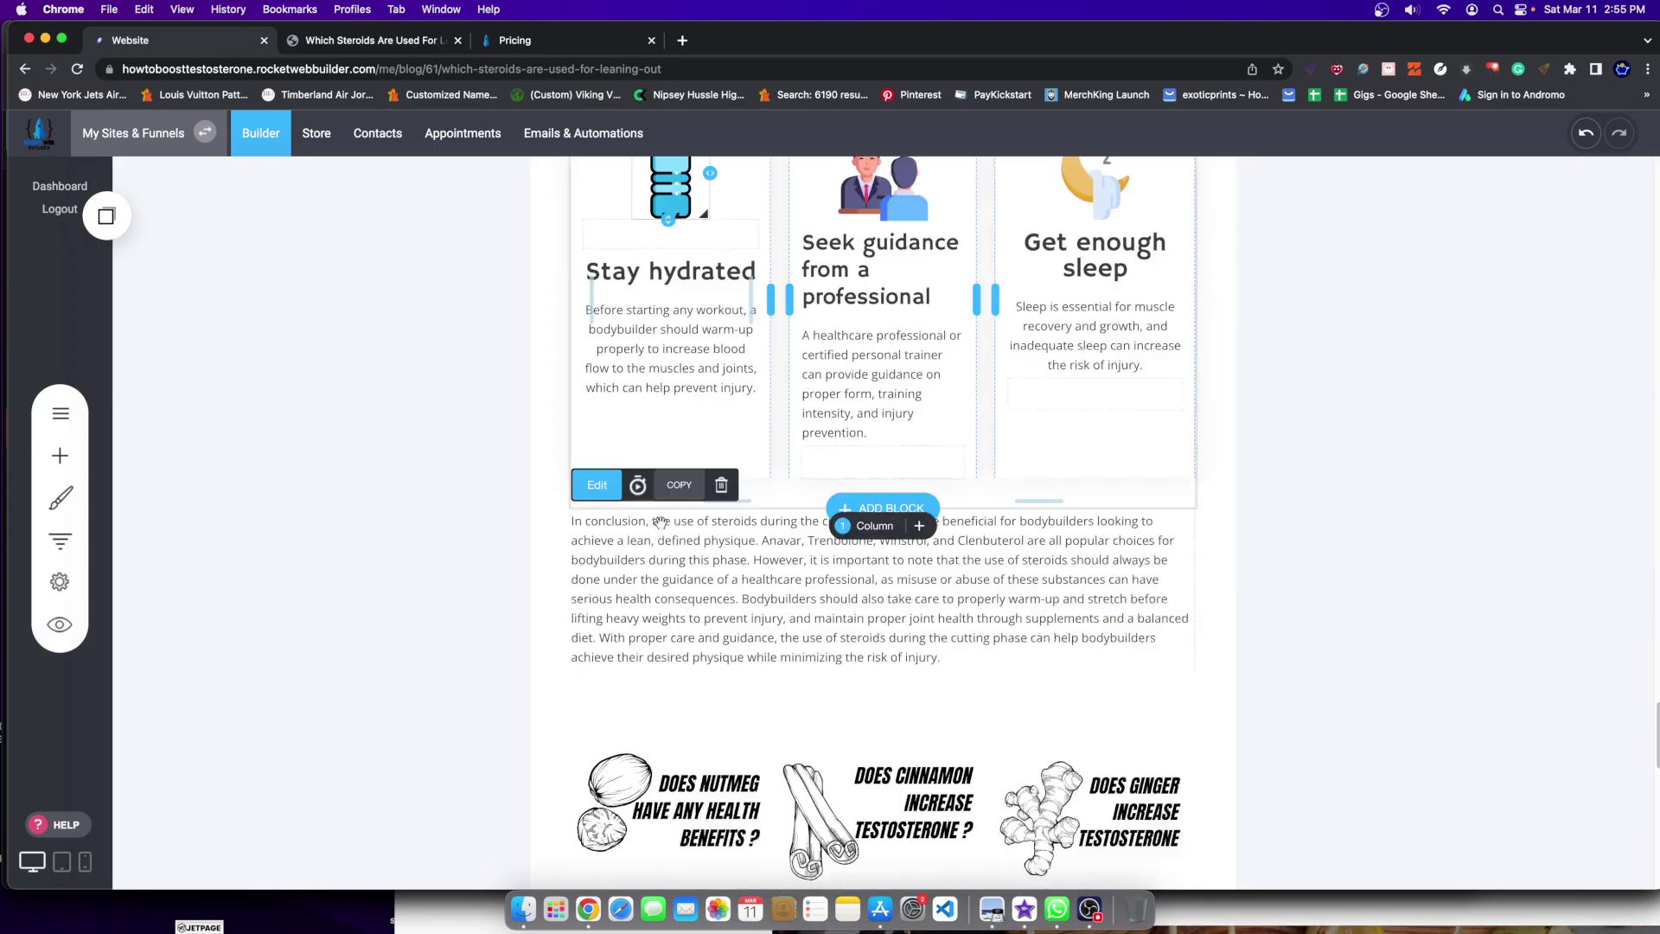
scroll(670, 517, down, 5)
scroll(666, 493, up, 8)
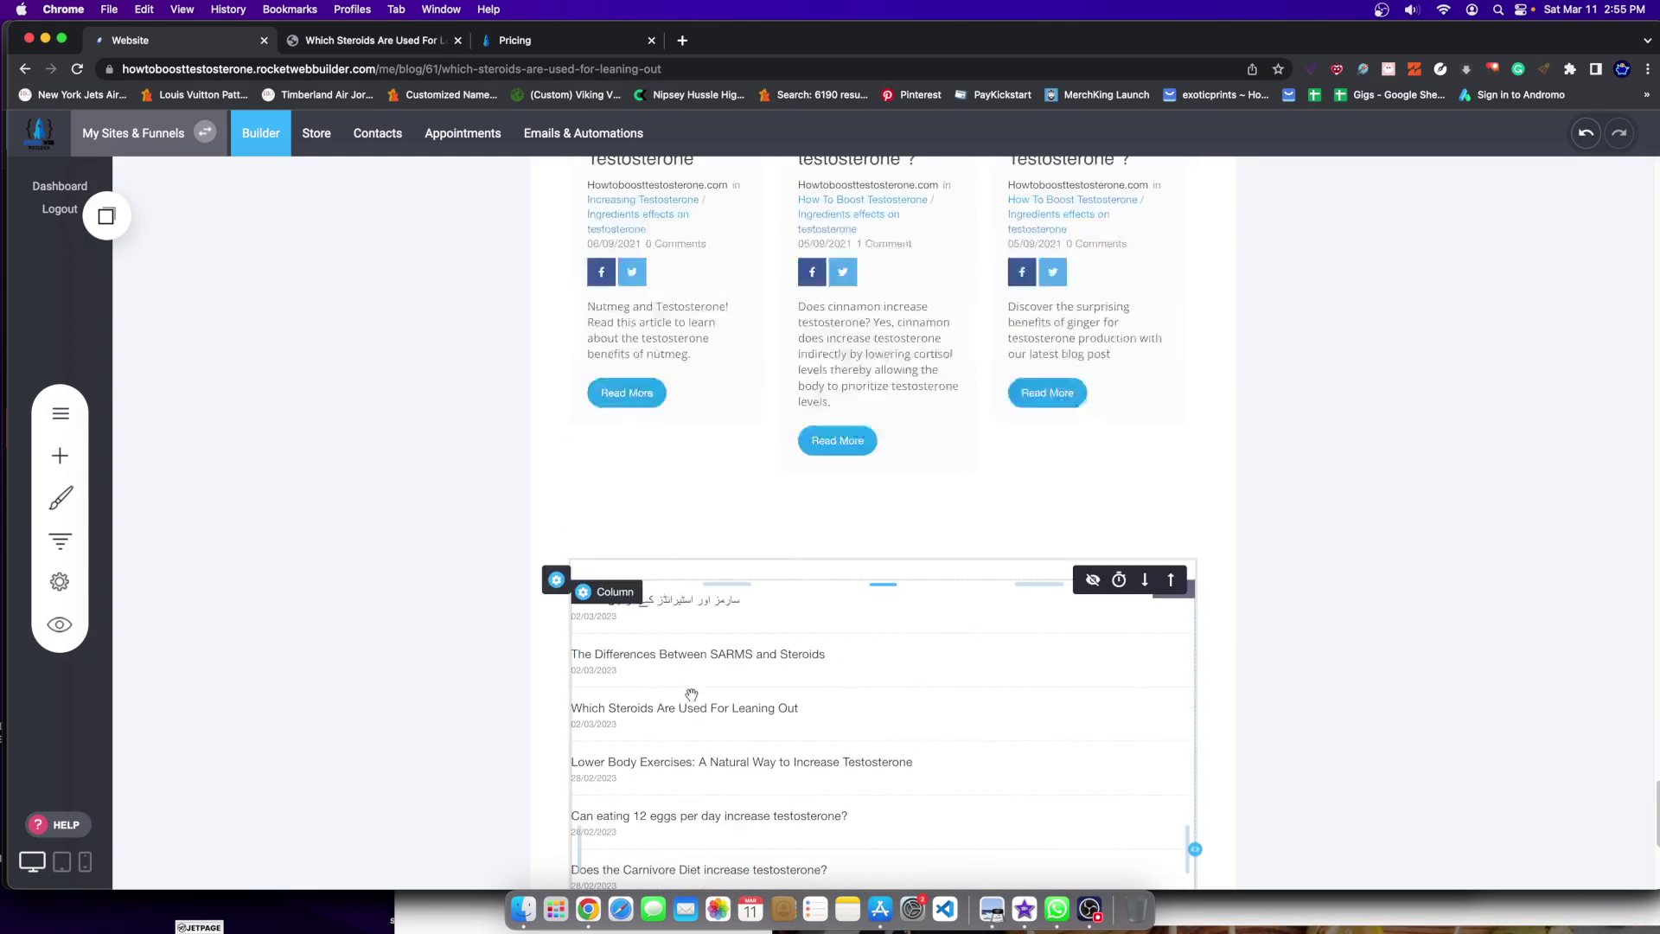
scroll(723, 702, up, 8)
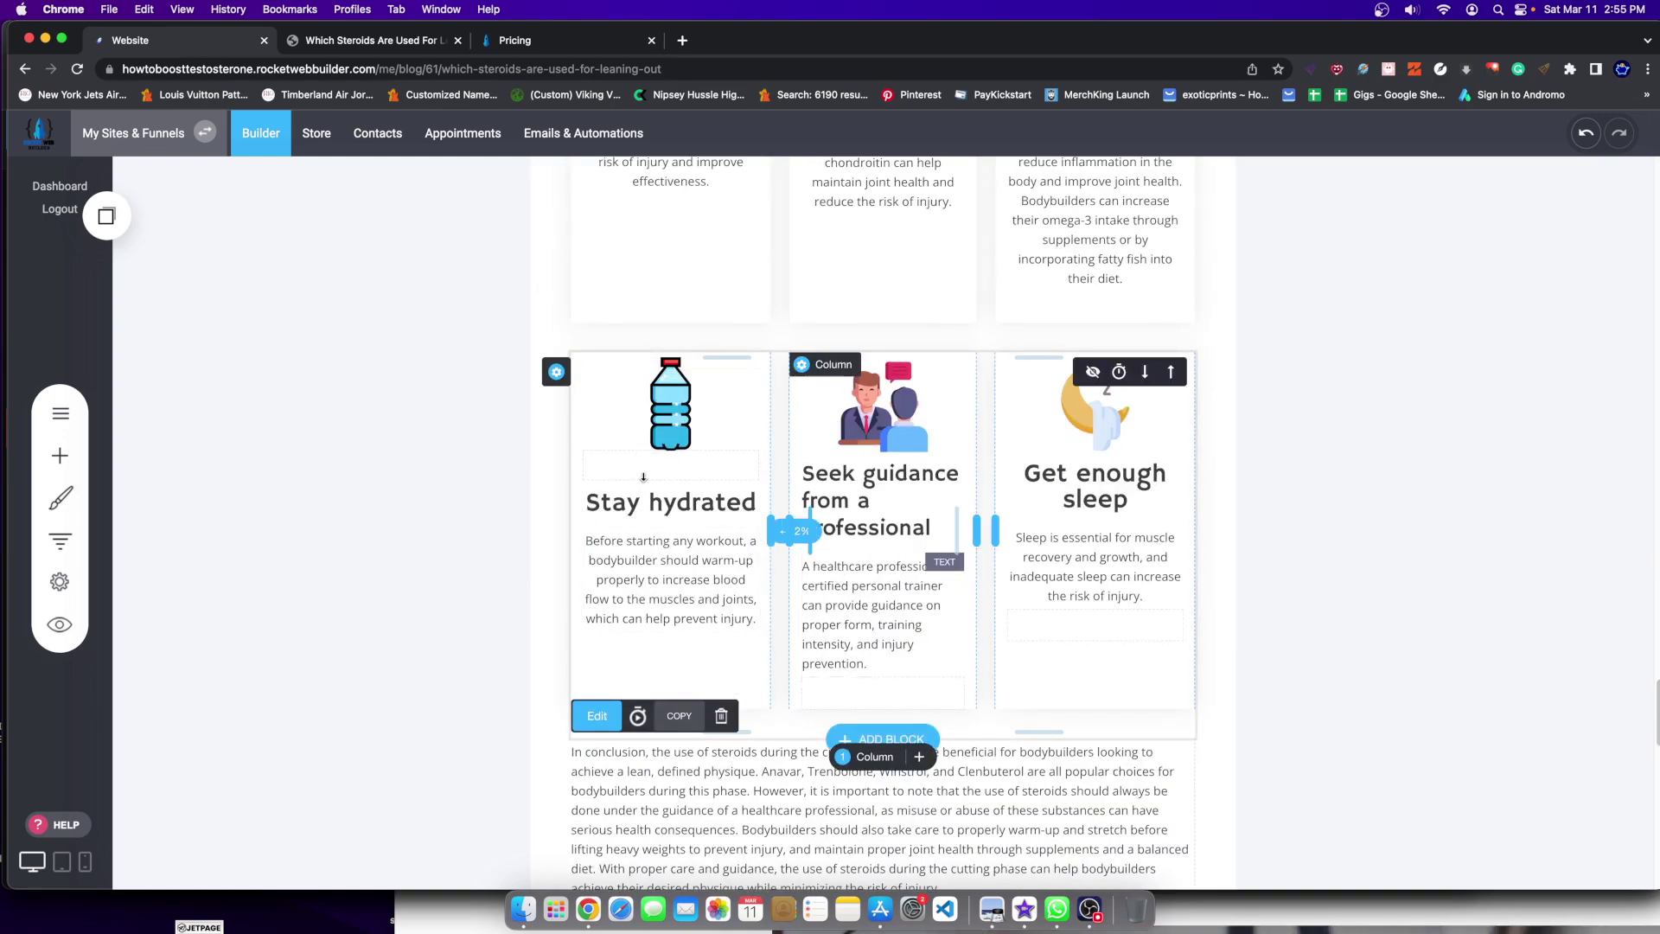
scroll(642, 440, up, 7)
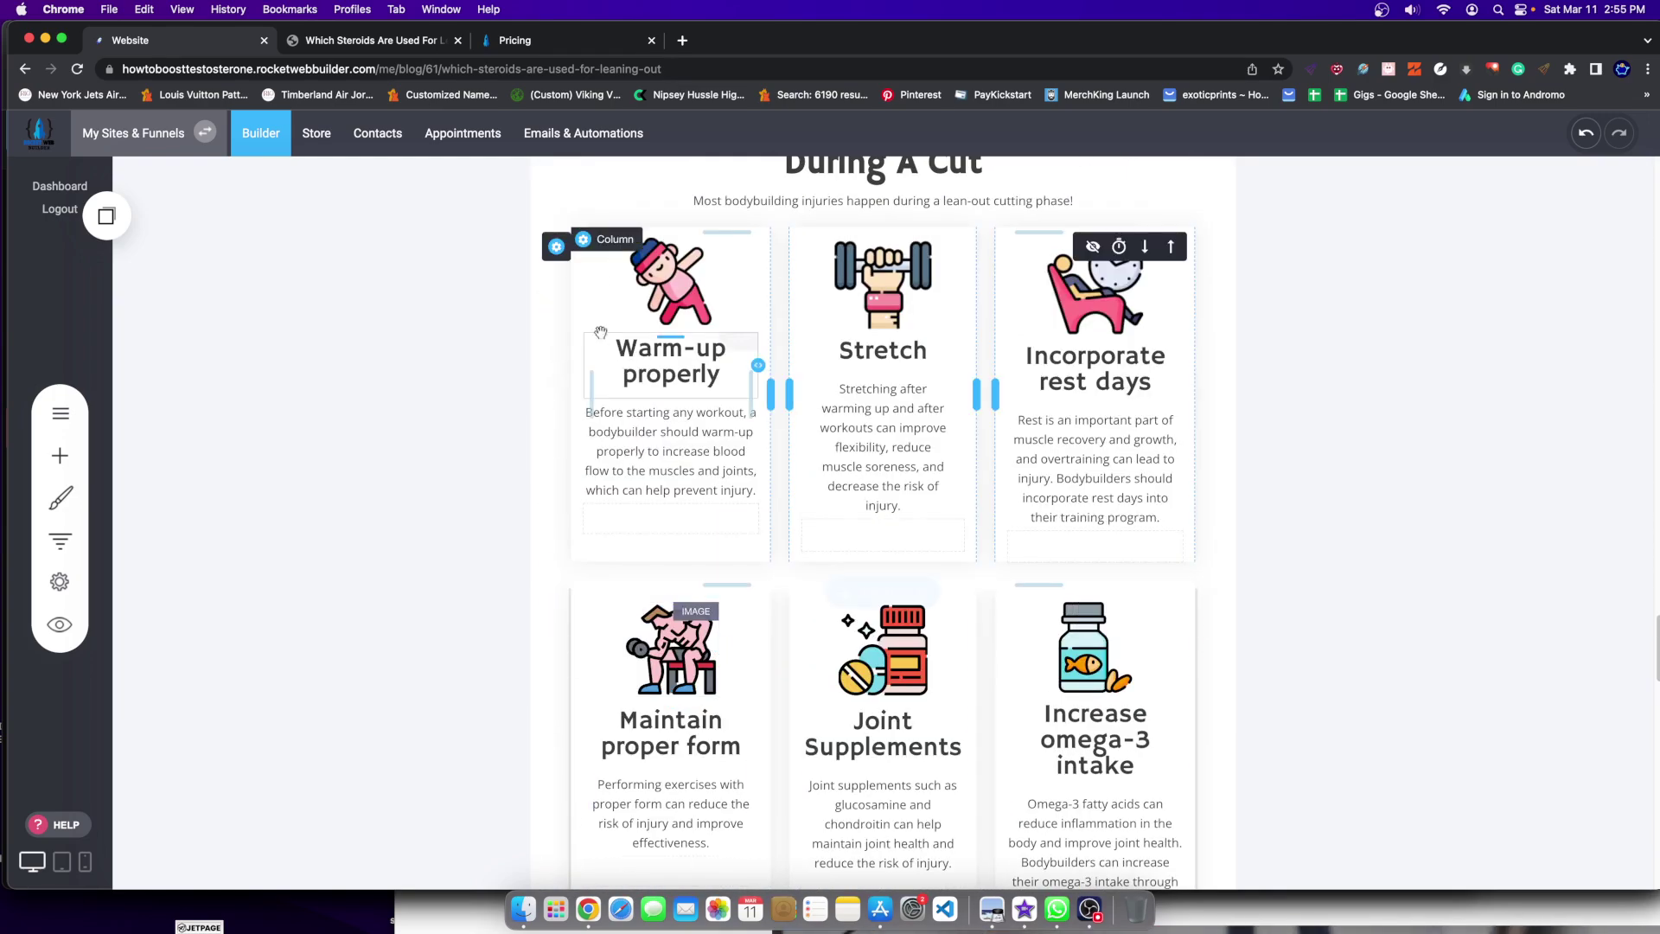
scroll(1055, 562, up, 2)
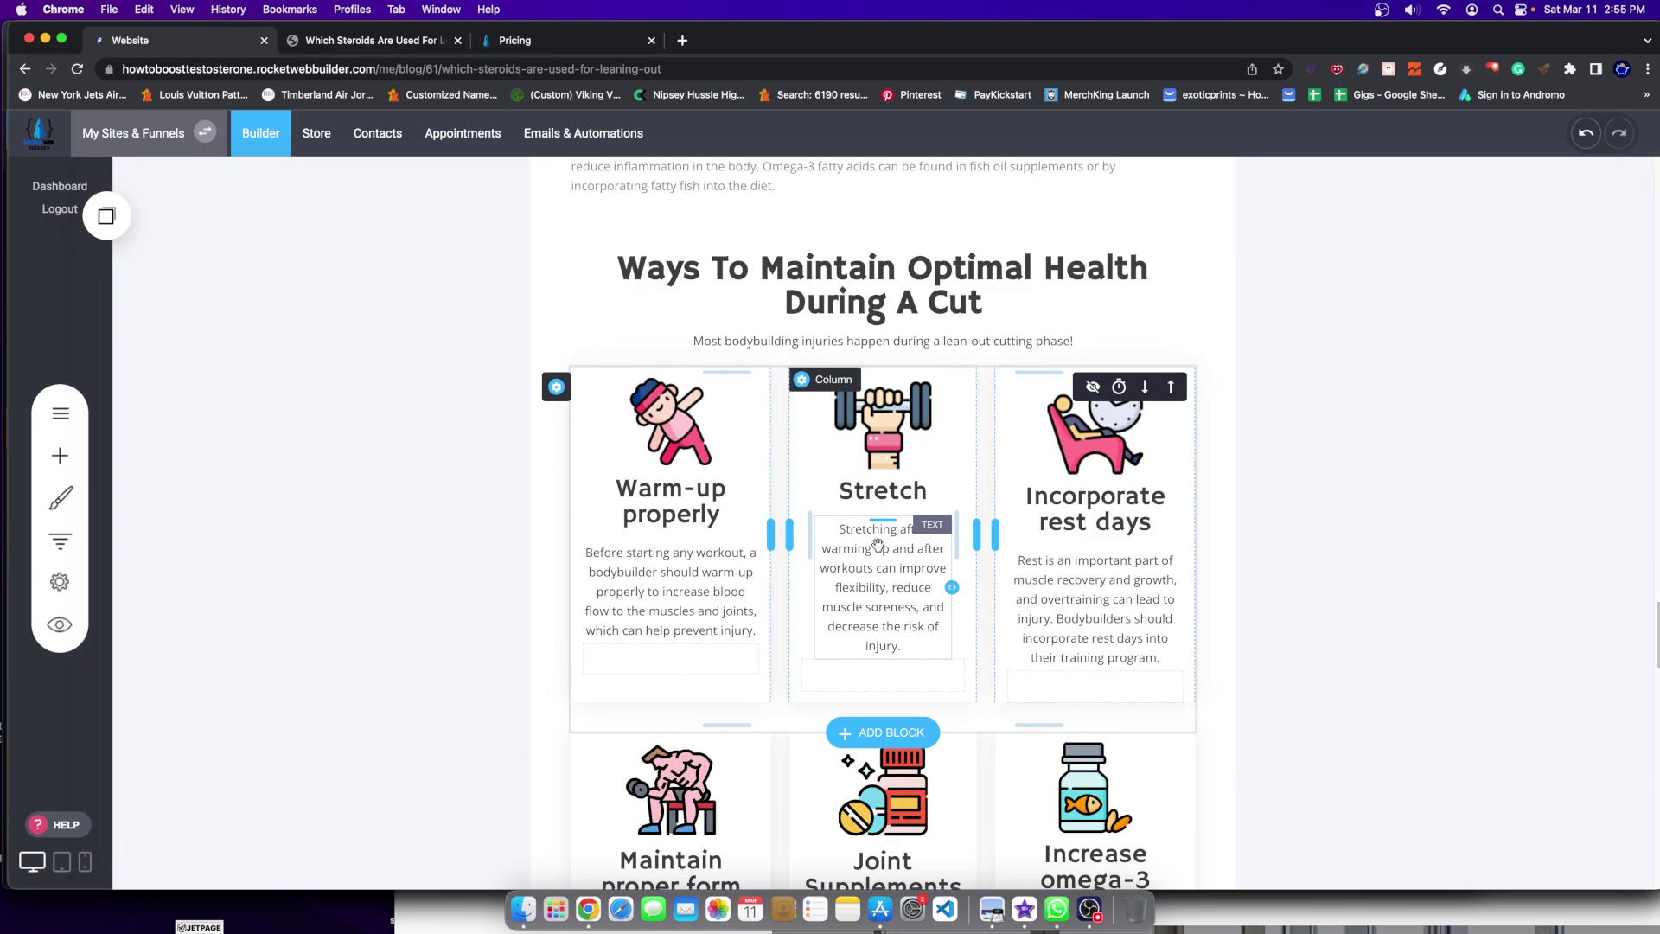
scroll(976, 532, up, 20)
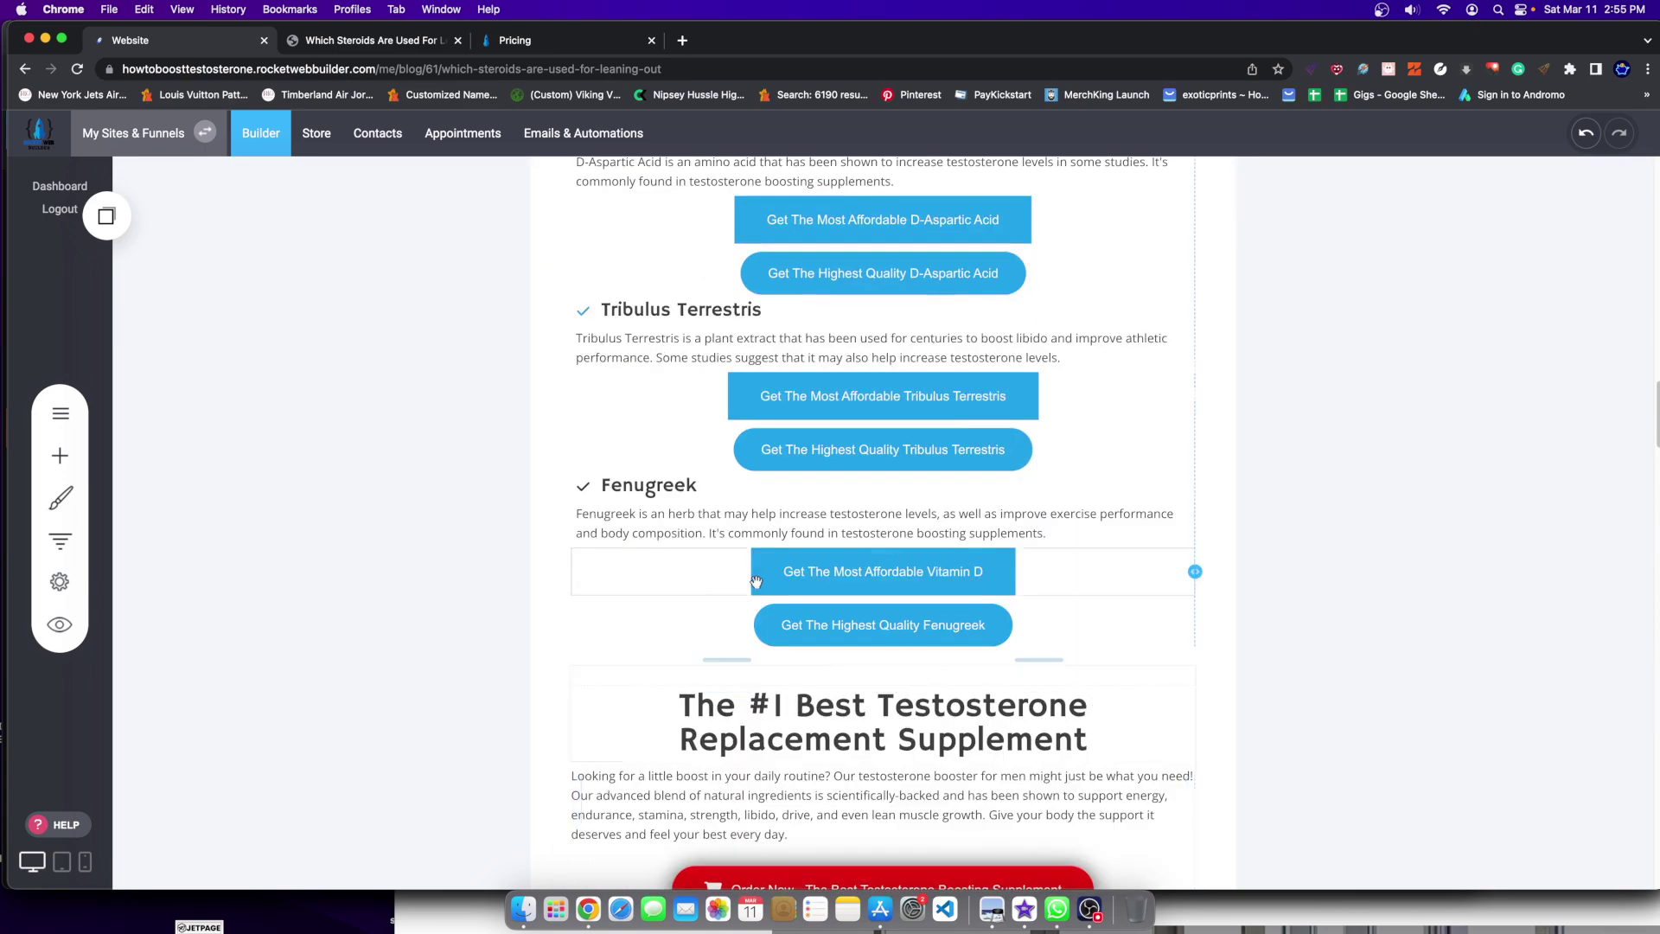
scroll(755, 573, up, 1)
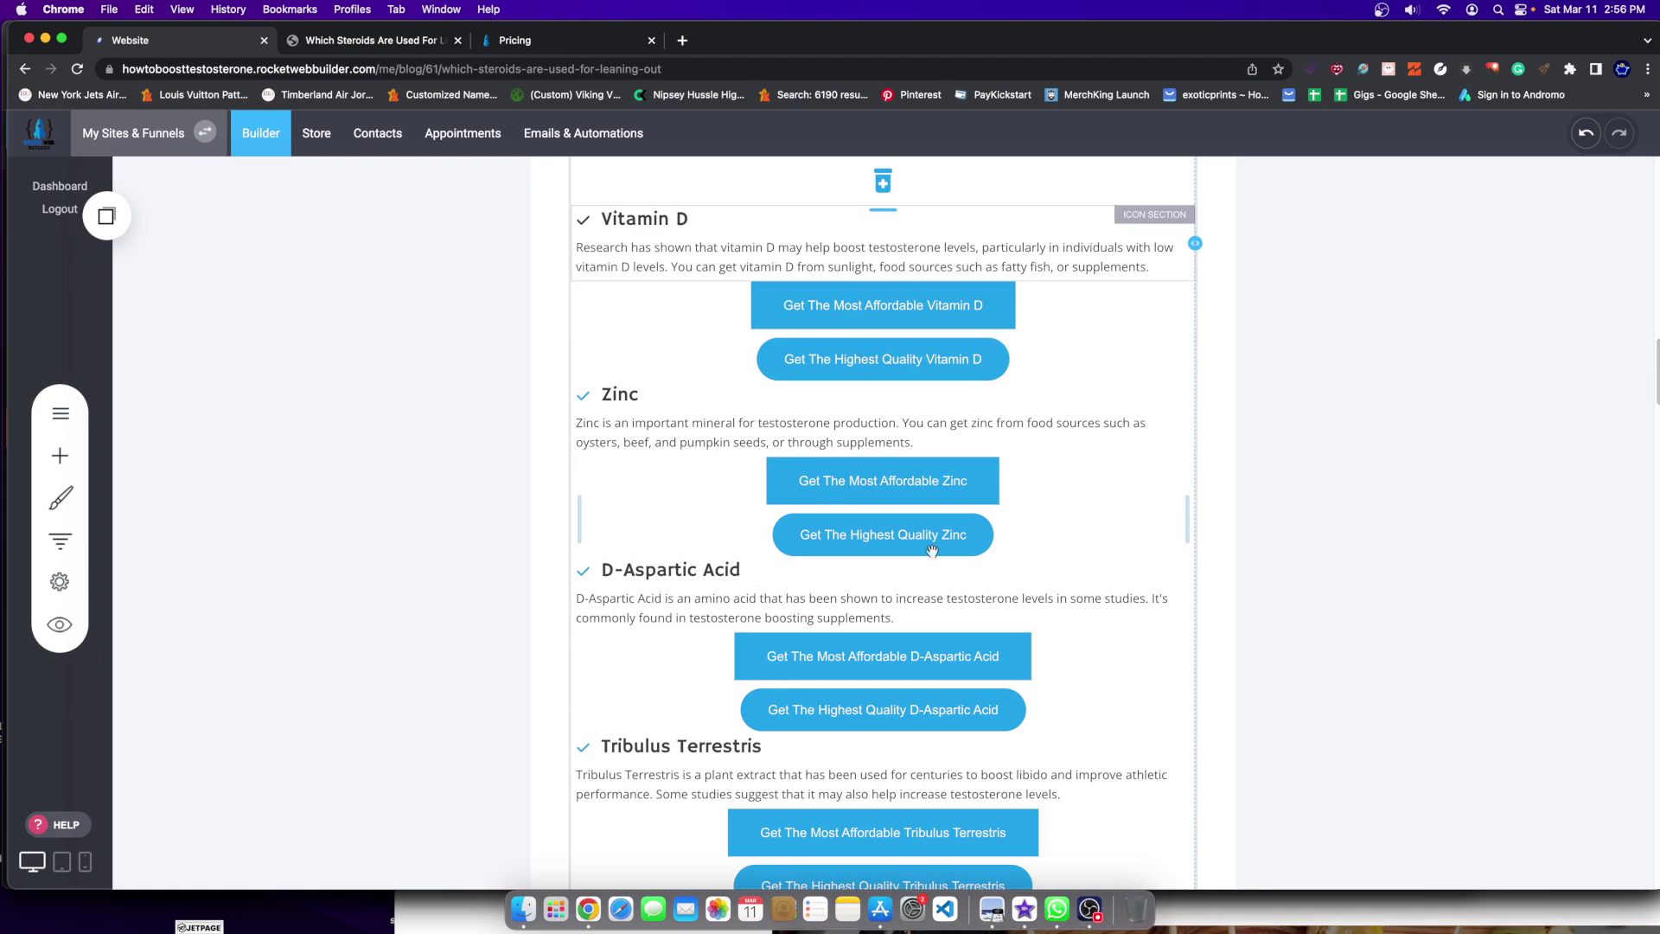
scroll(918, 667, down, 6)
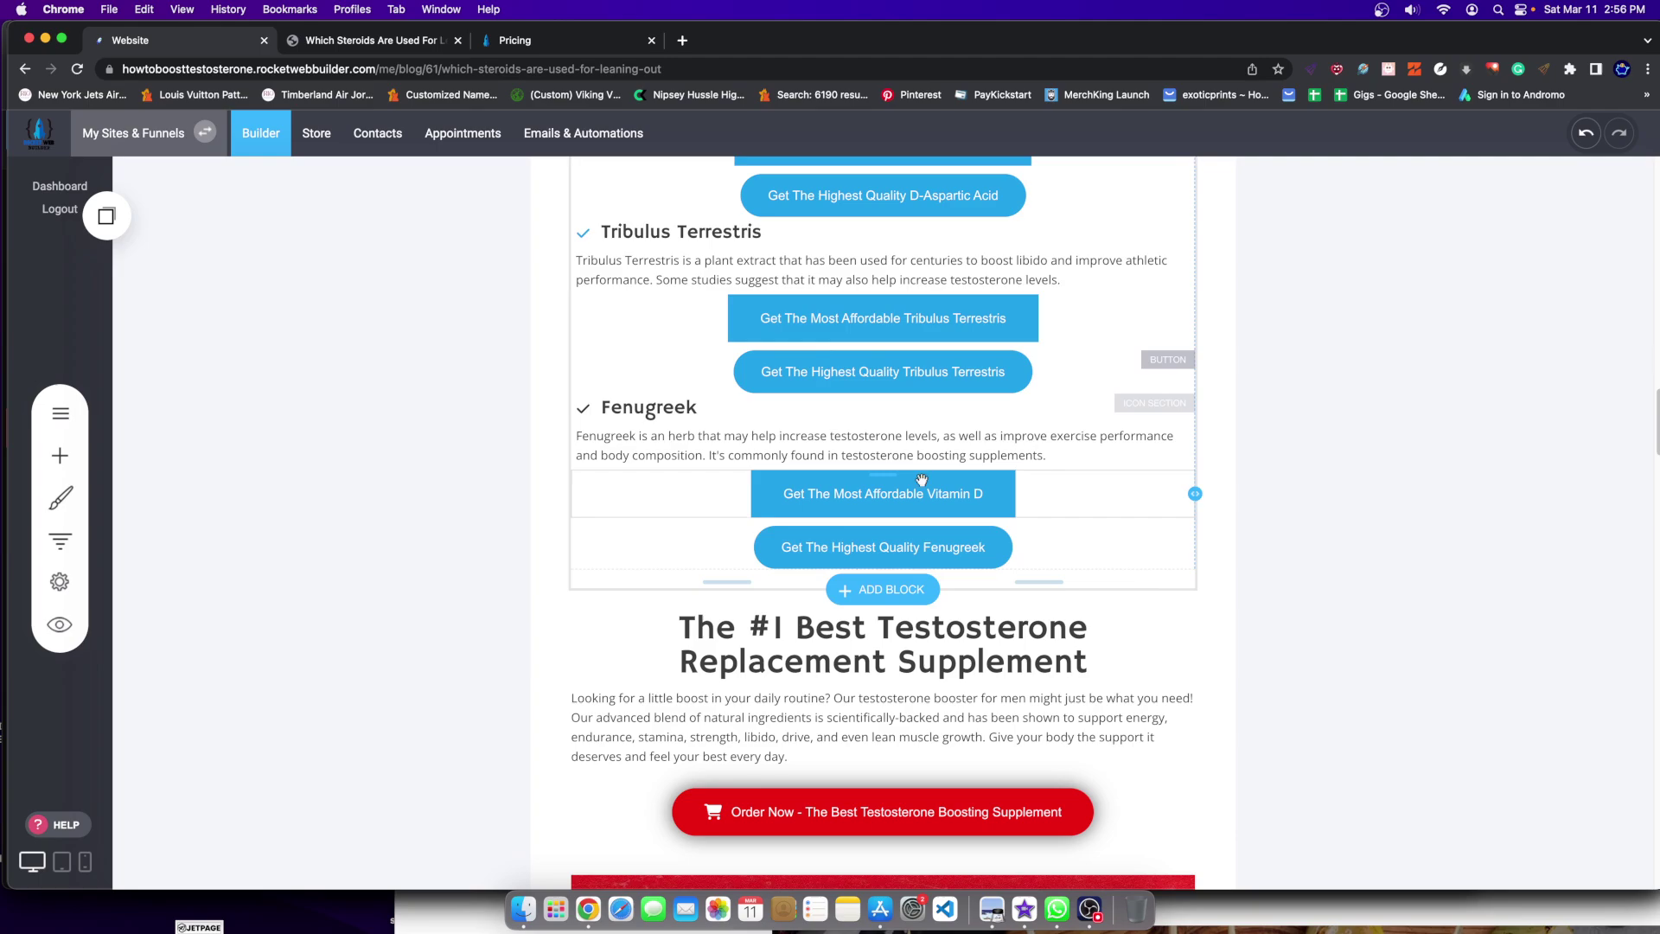
scroll(746, 324, down, 8)
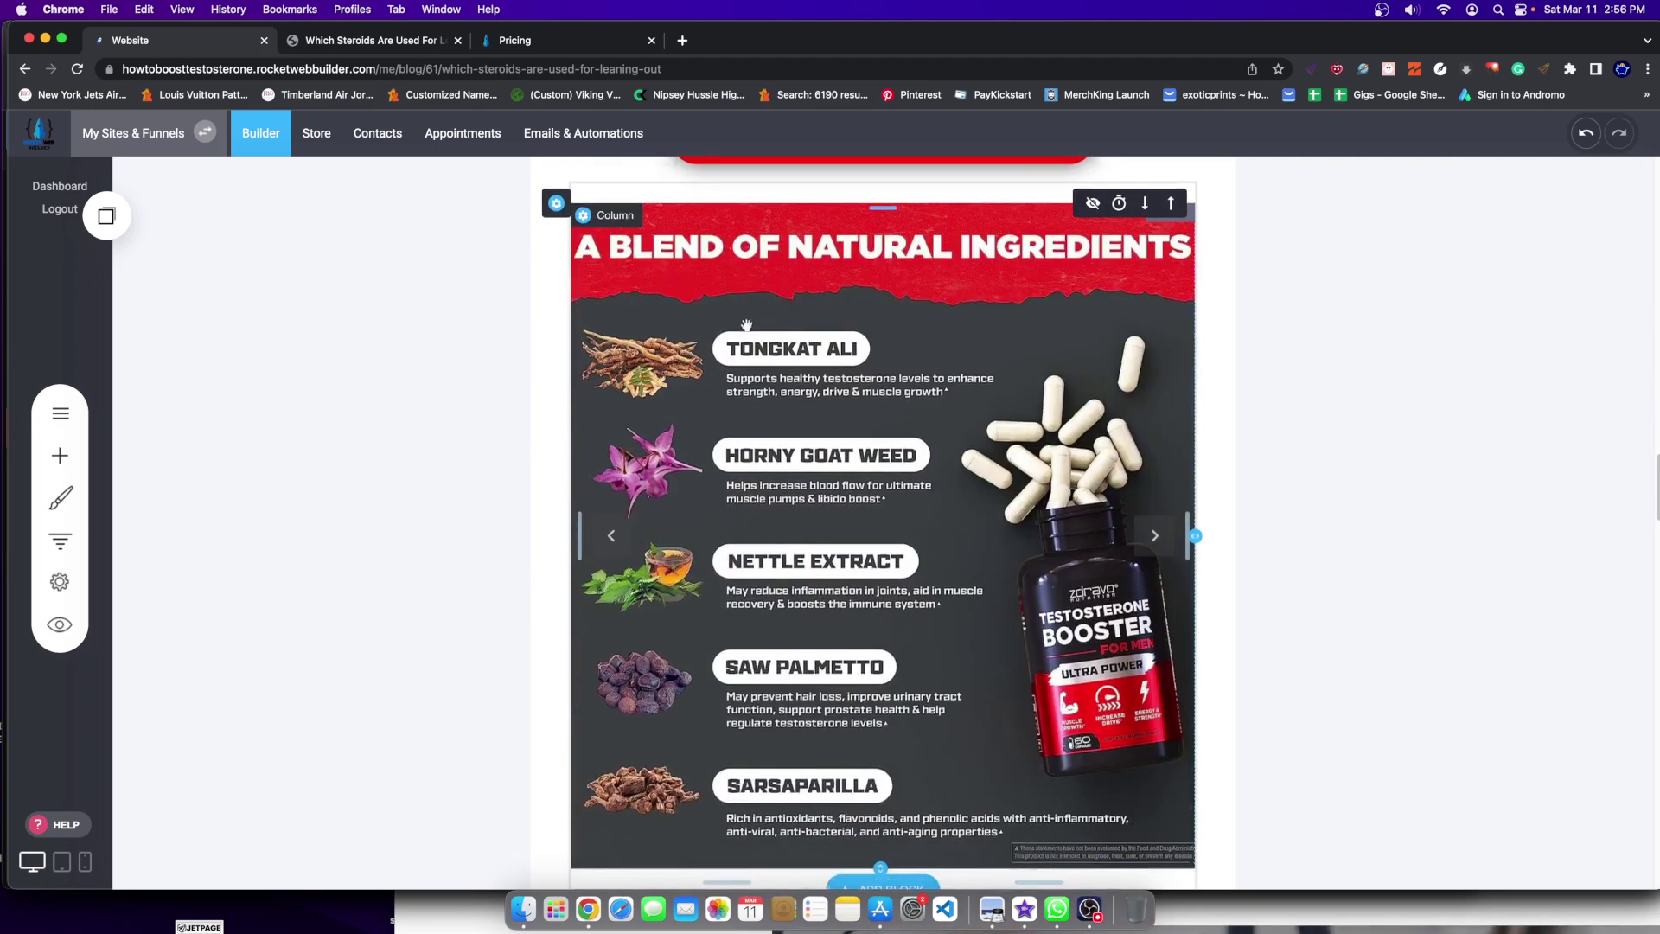
scroll(678, 529, down, 5)
scroll(679, 447, up, 6)
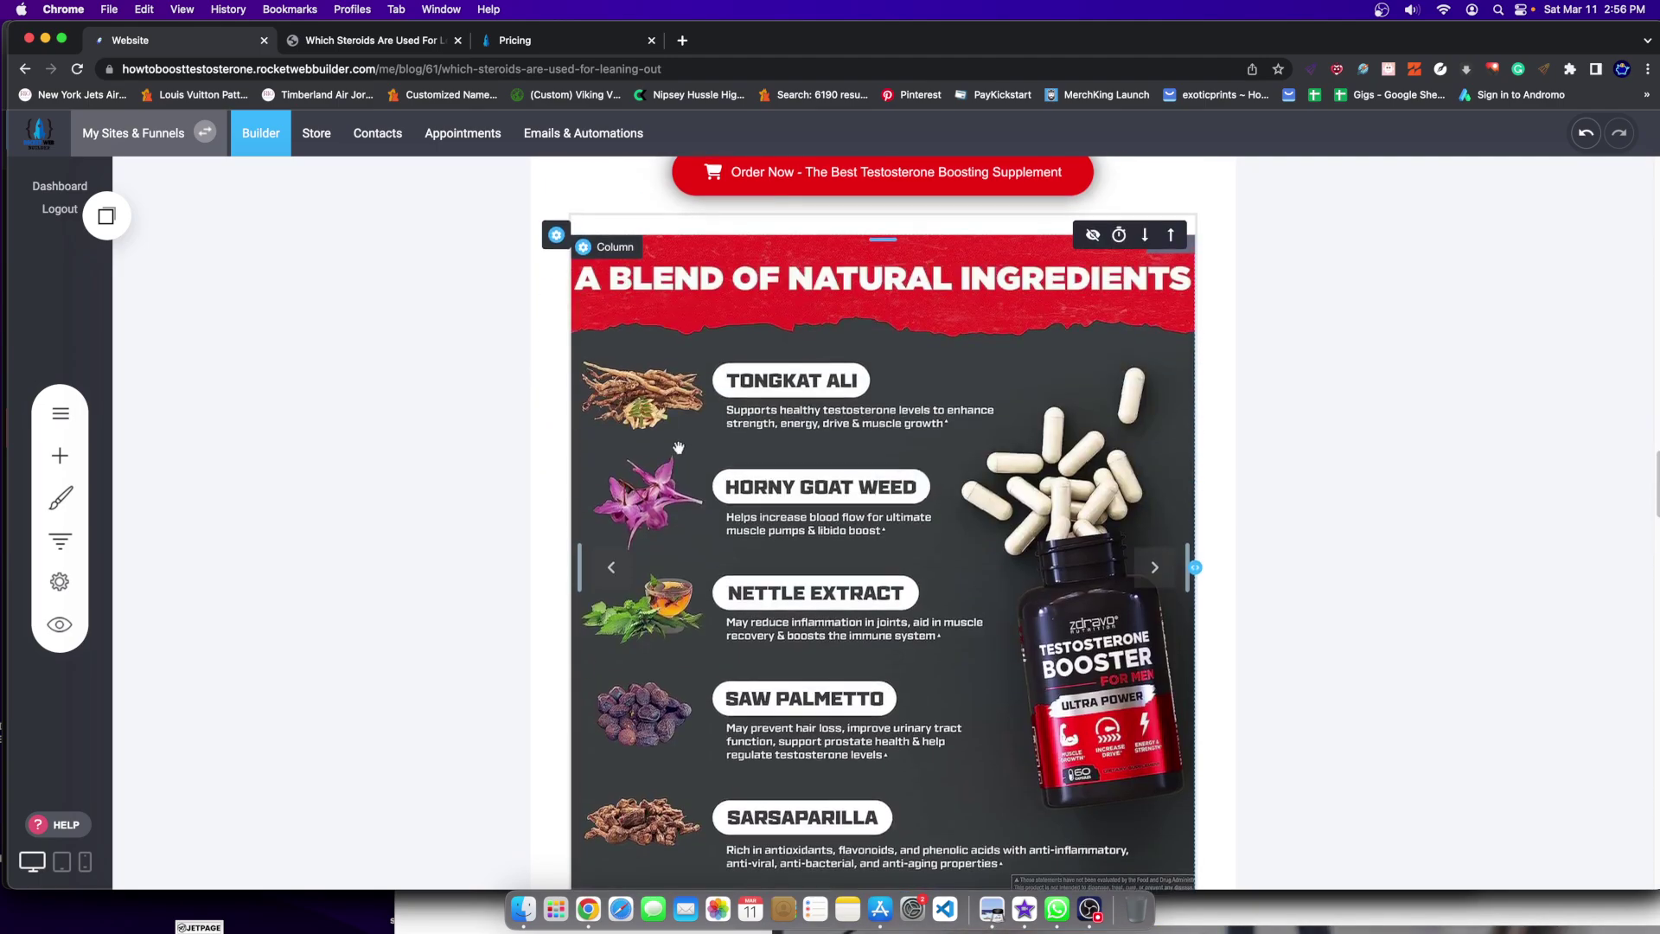
scroll(678, 447, up, 3)
scroll(840, 325, down, 15)
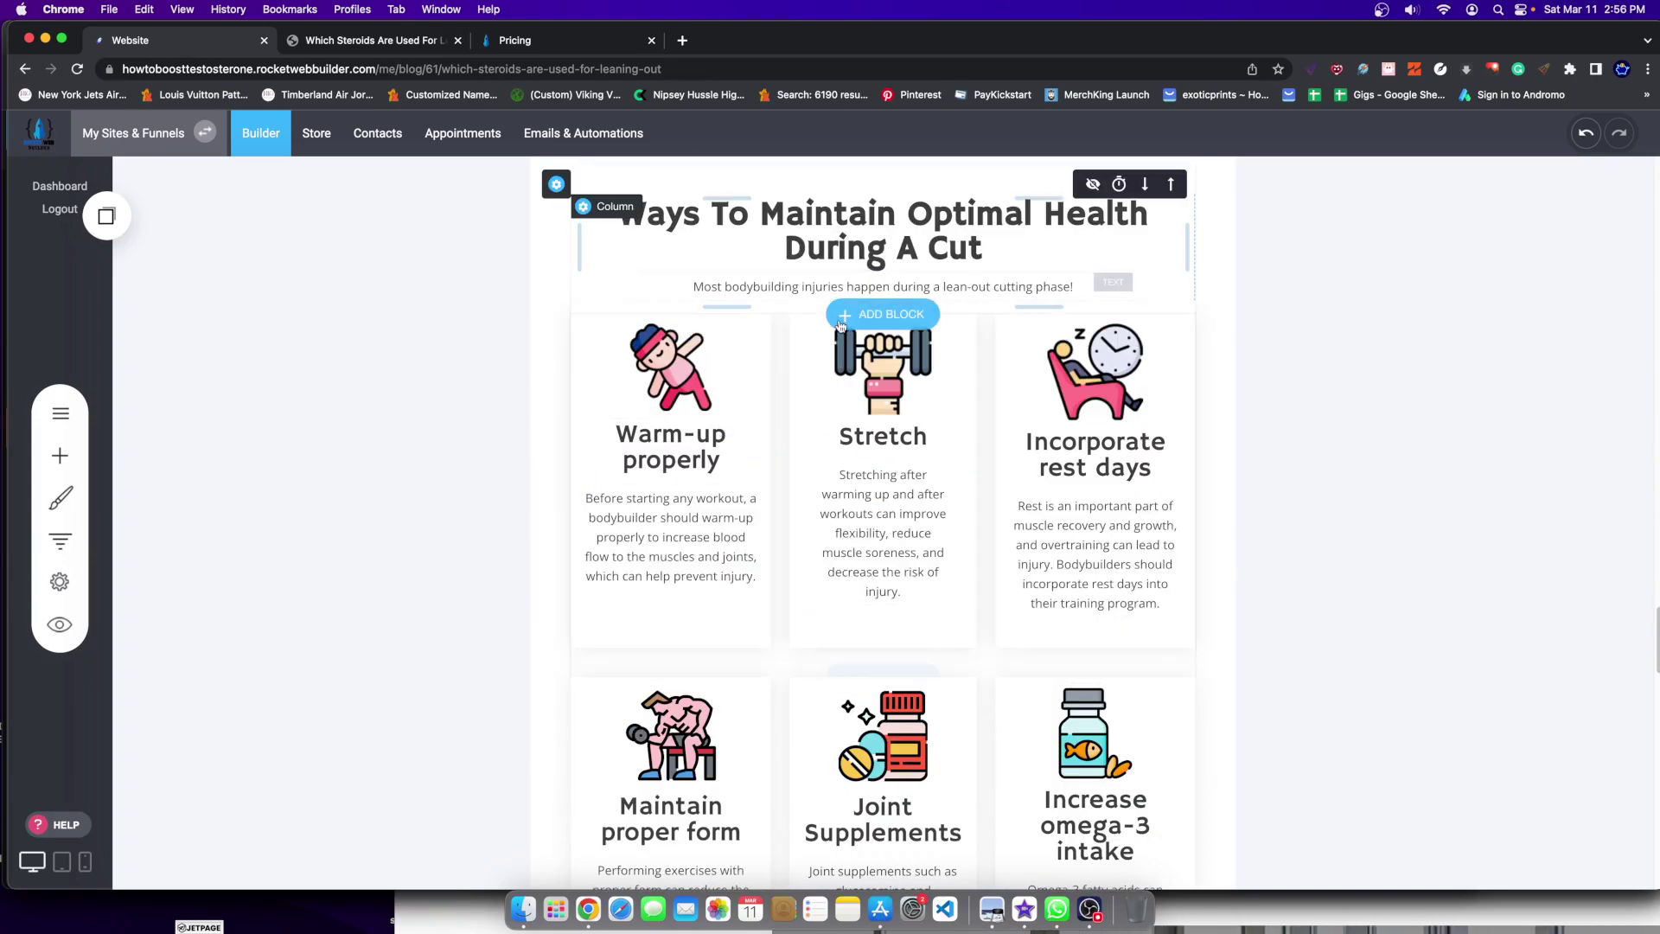
scroll(737, 384, up, 12)
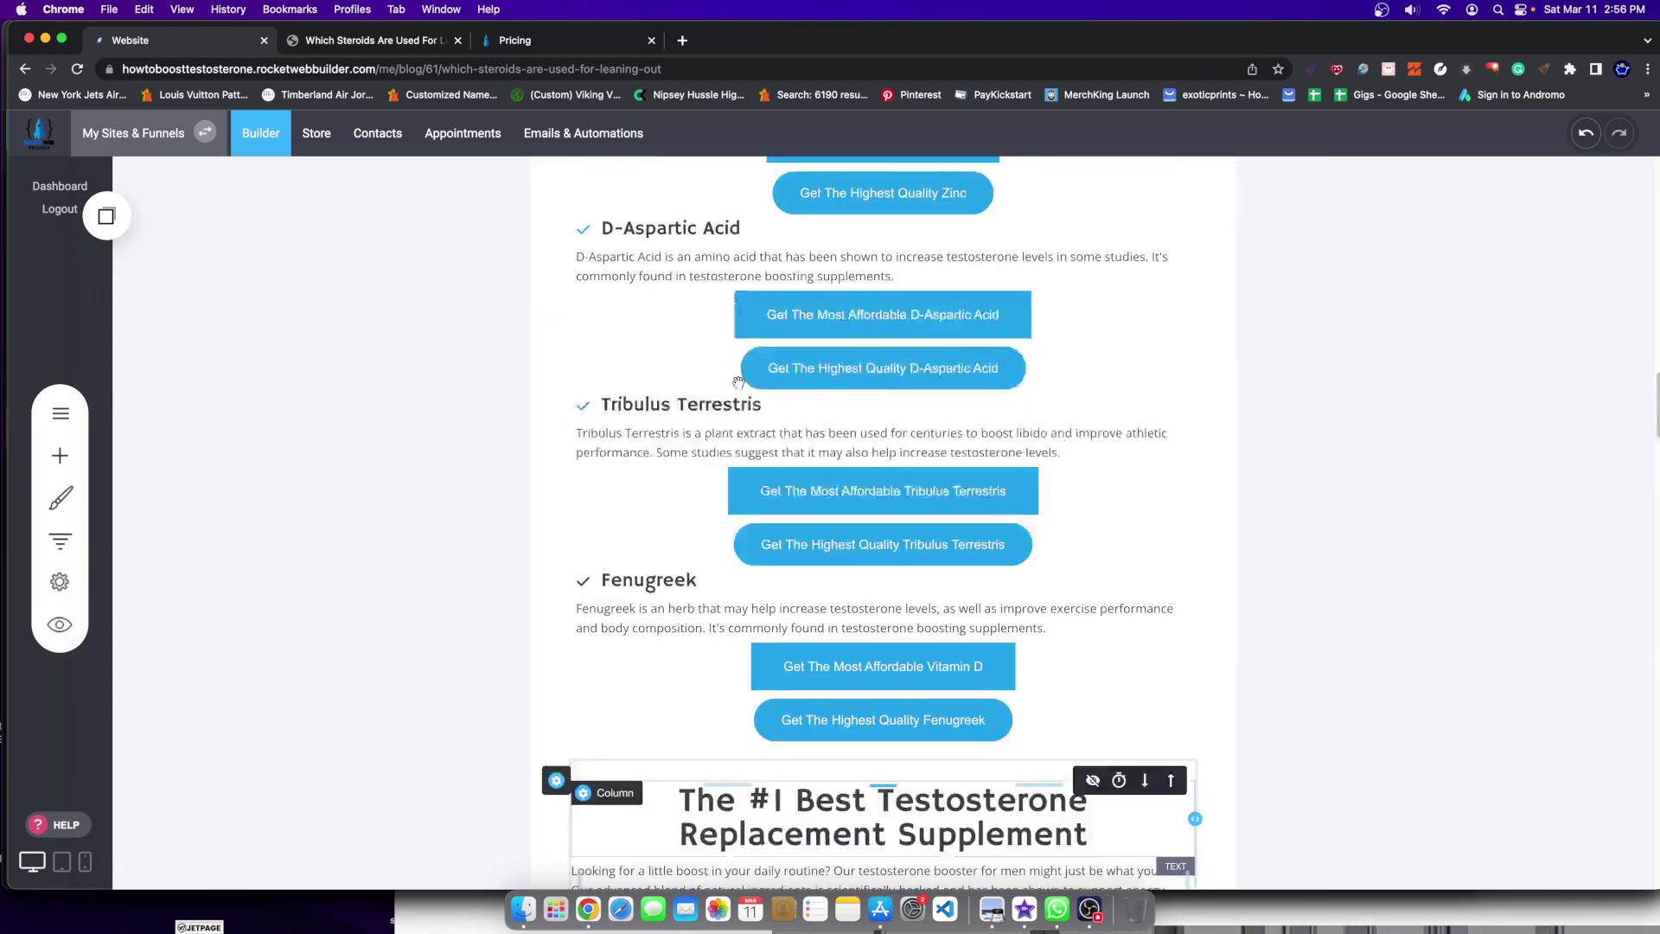
scroll(737, 385, up, 15)
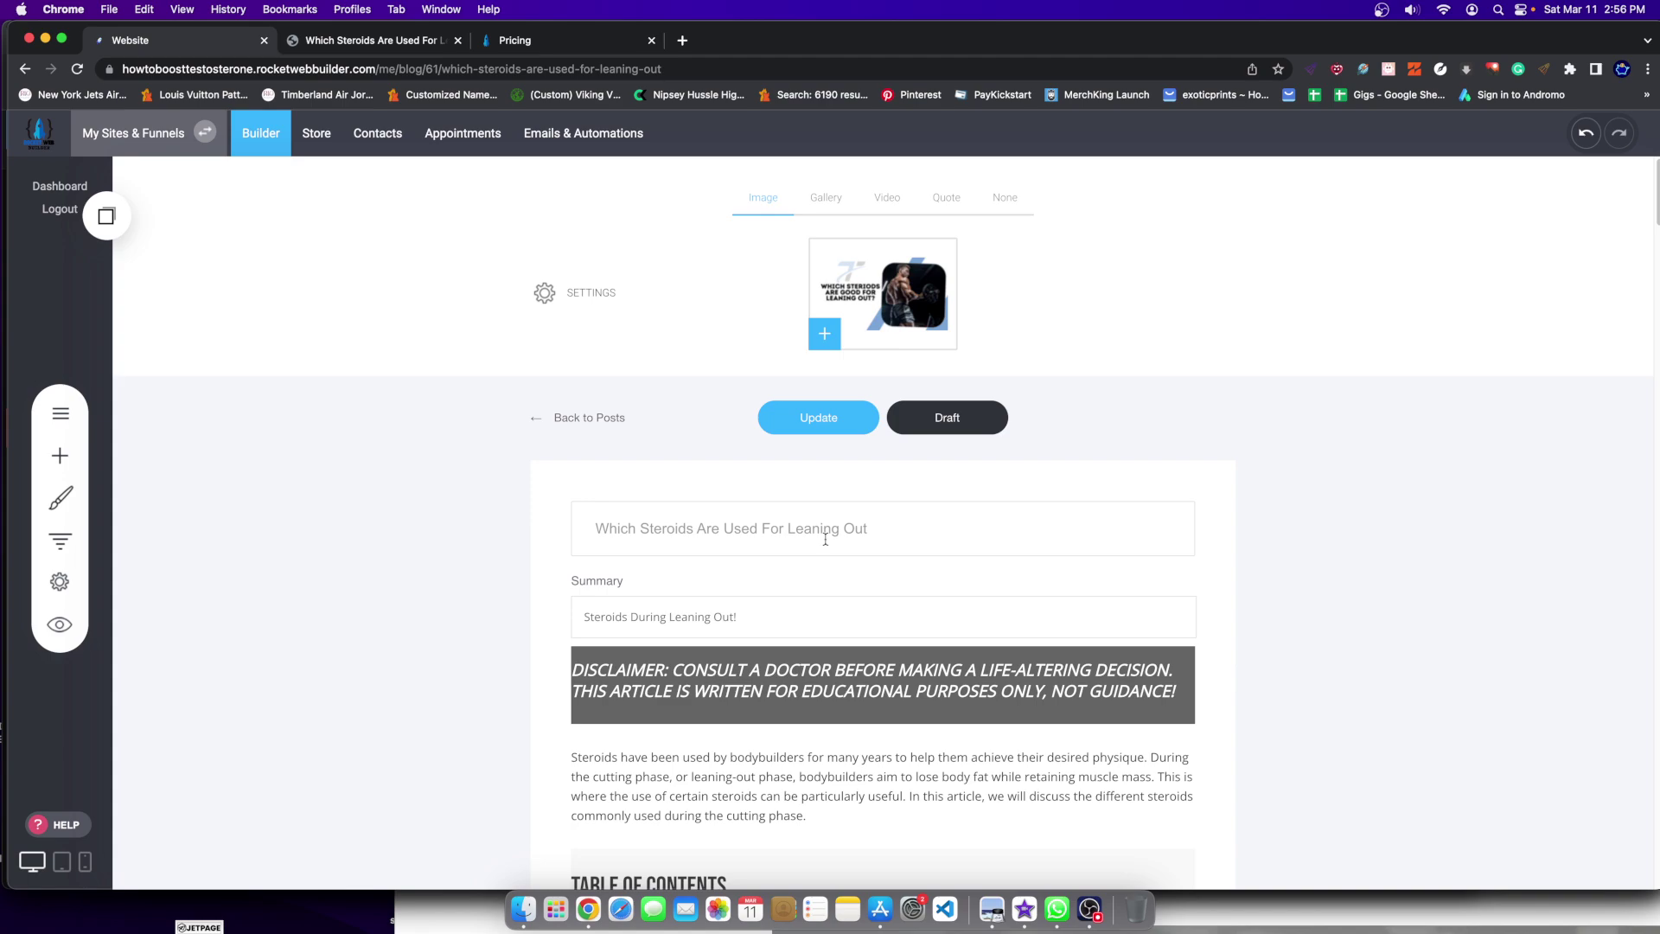
scroll(825, 540, down, 20)
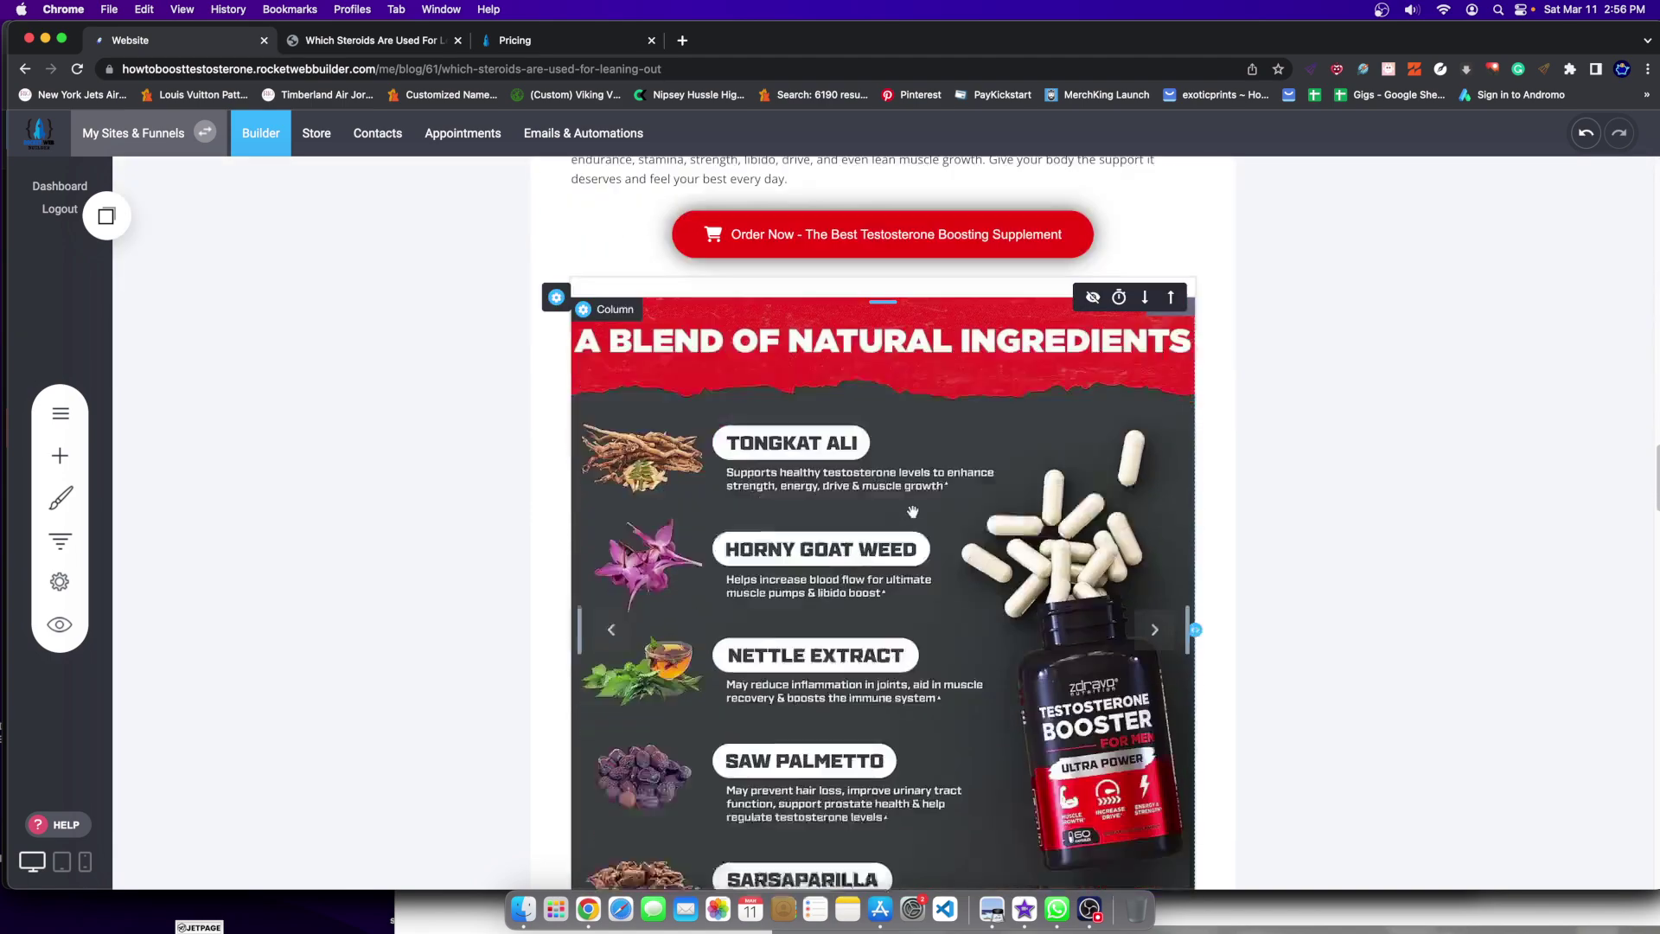
scroll(911, 511, down, 10)
scroll(901, 508, down, 6)
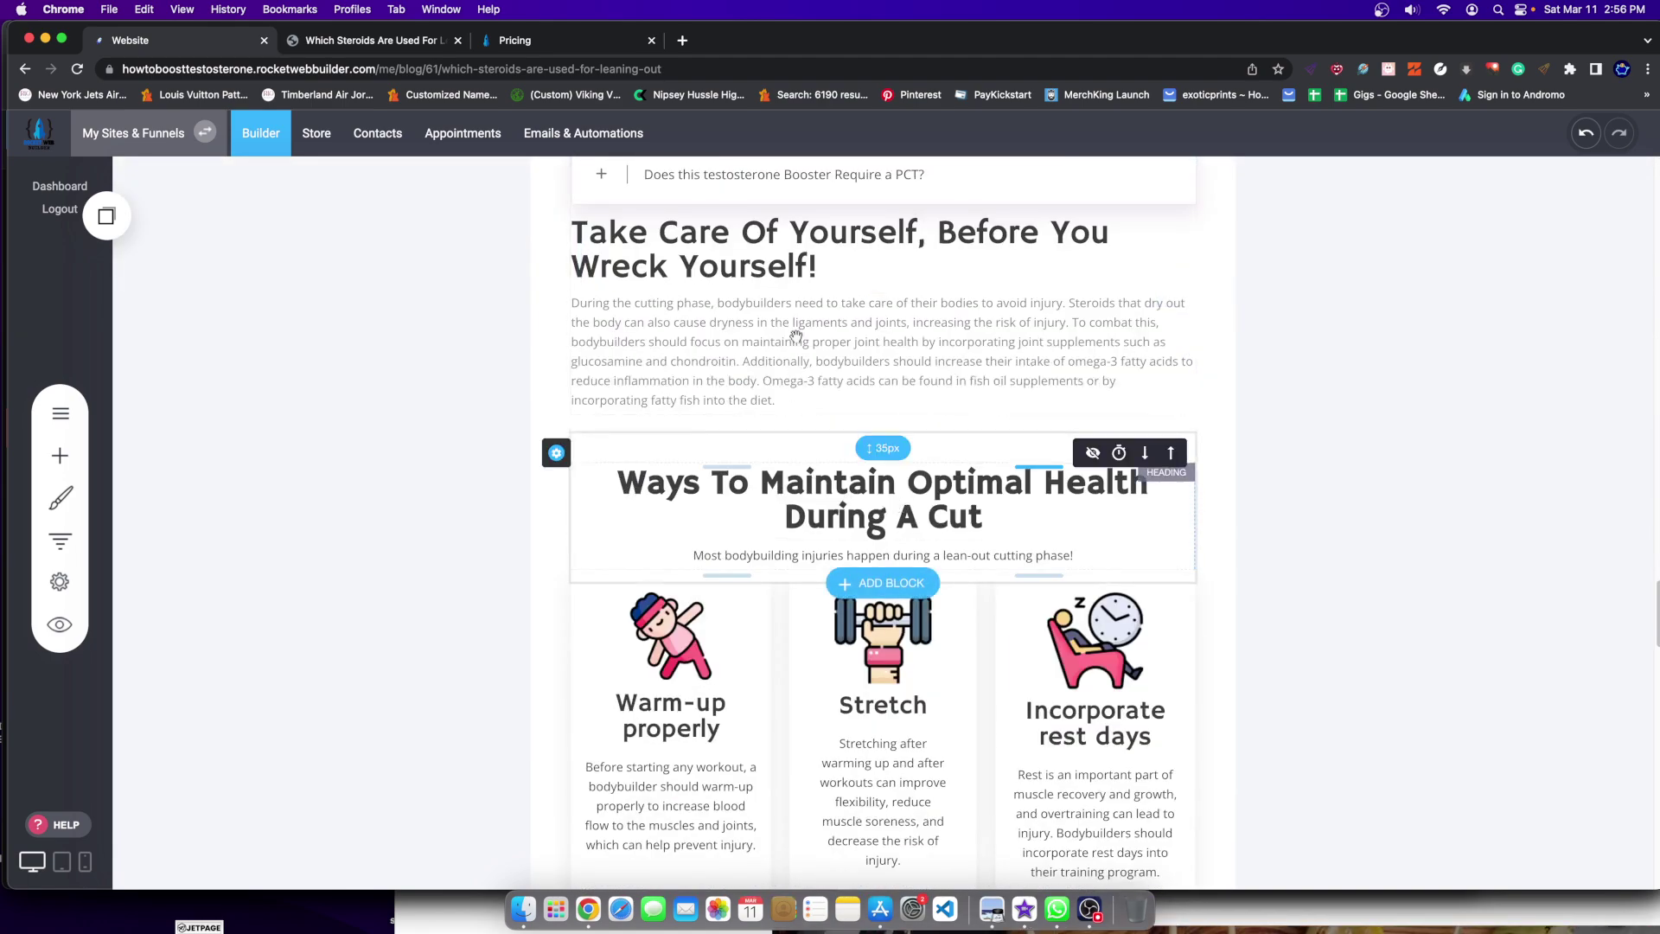
scroll(881, 494, down, 3)
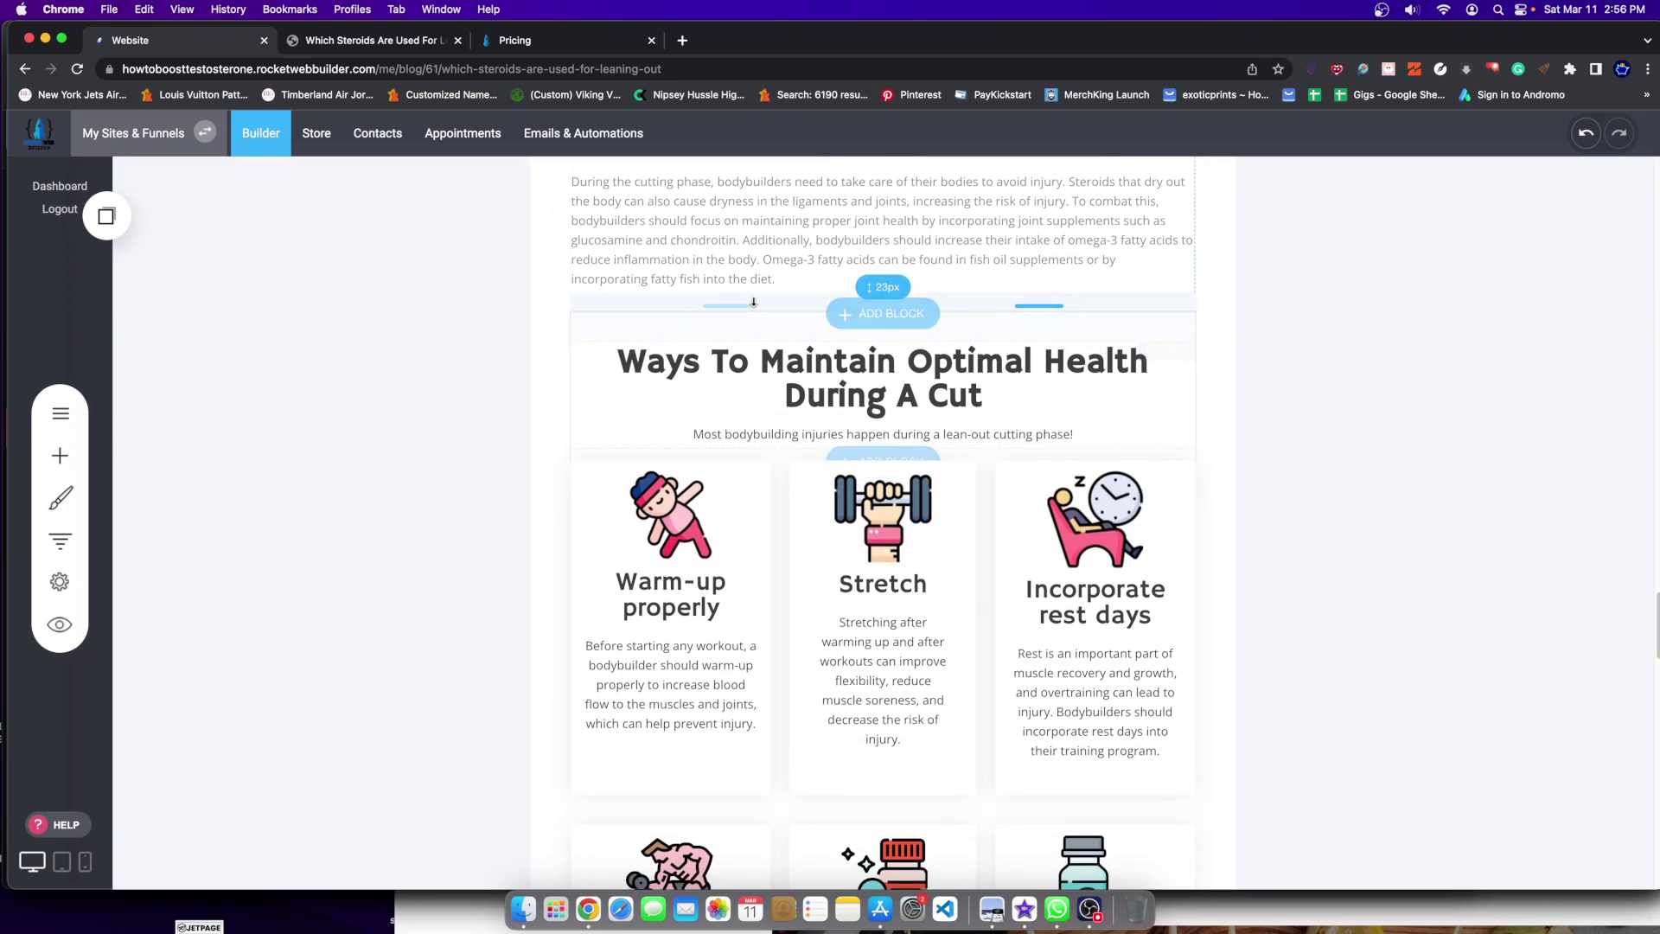
scroll(753, 302, up, 15)
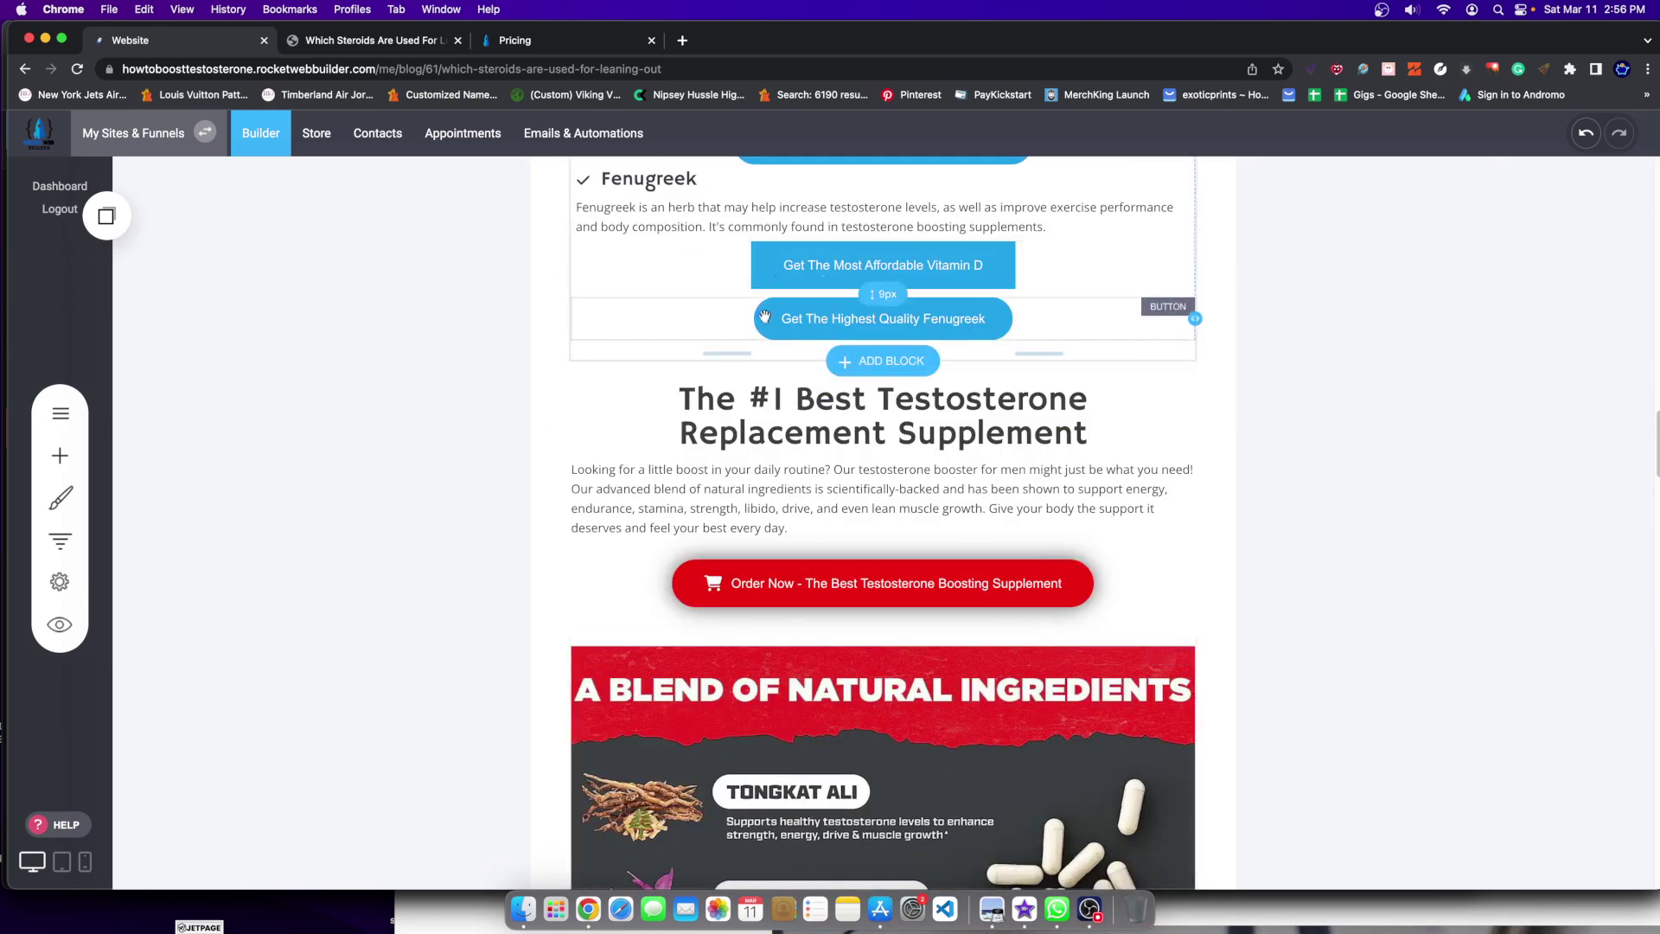
scroll(764, 317, up, 6)
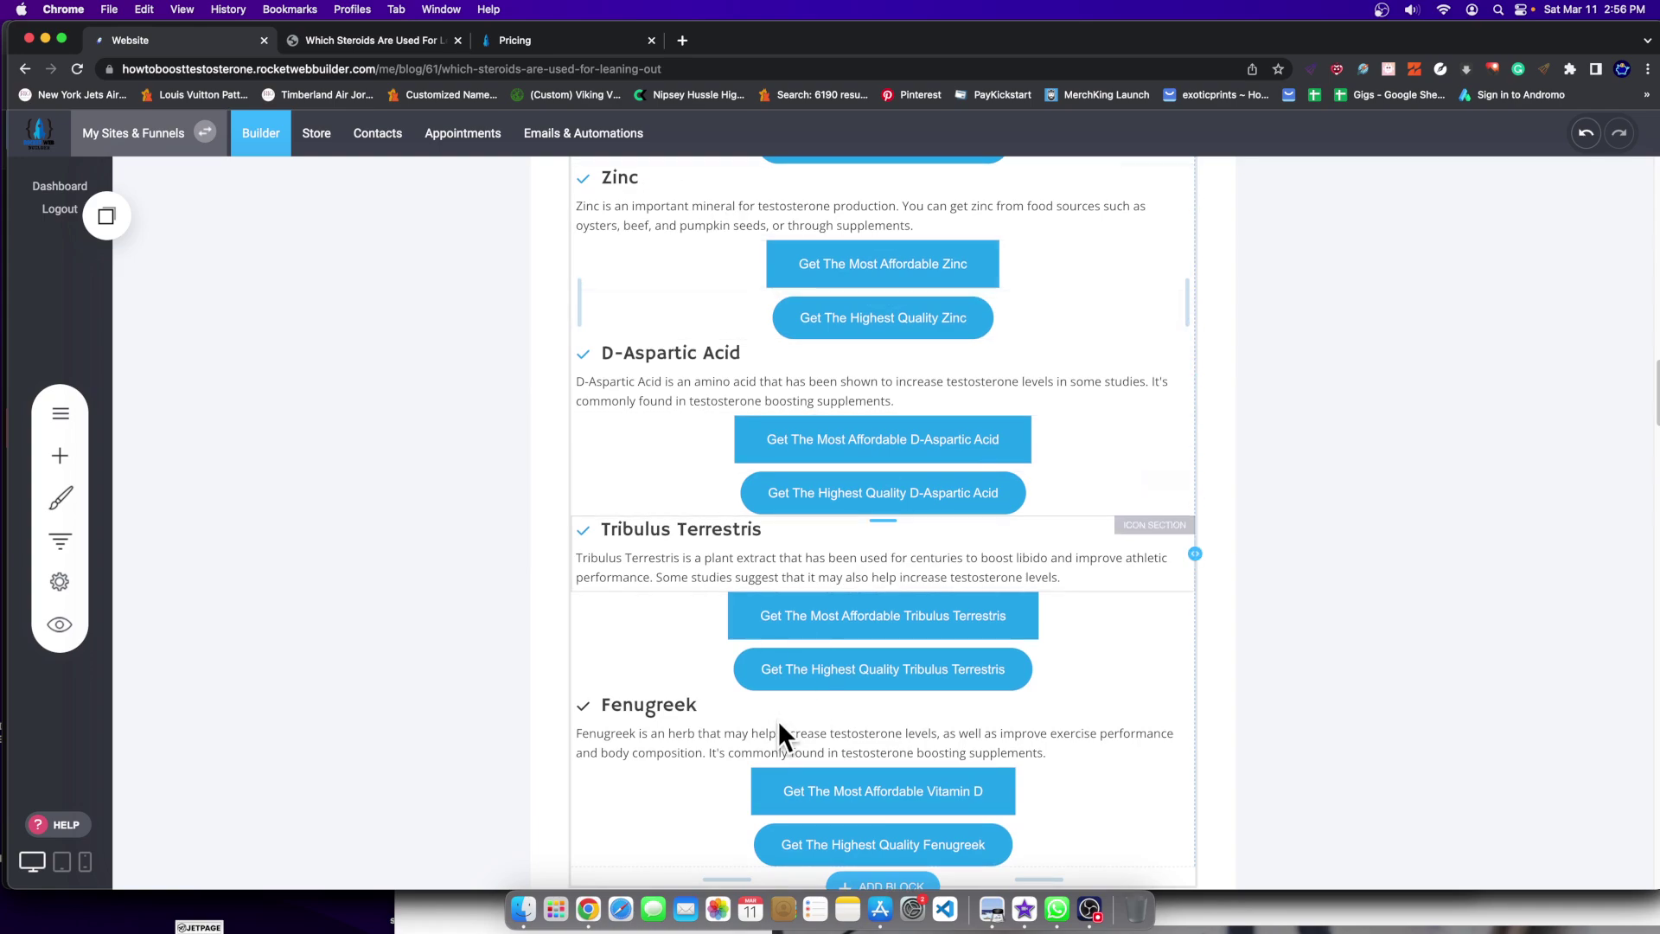
scroll(779, 723, down, 18)
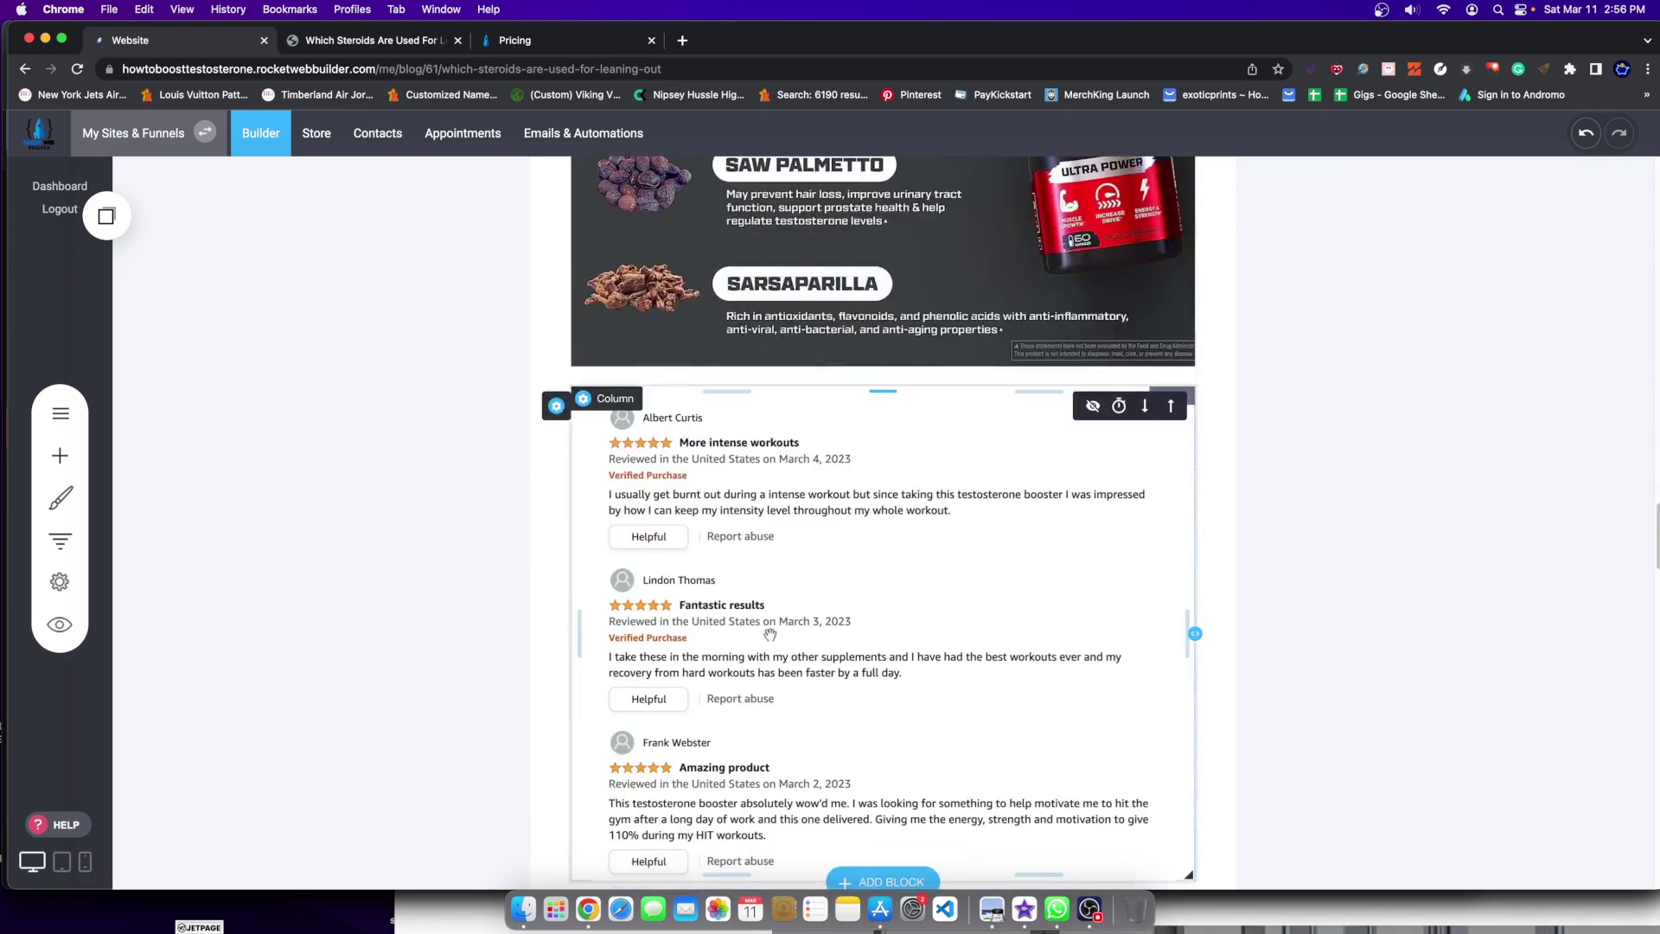
scroll(769, 635, down, 4)
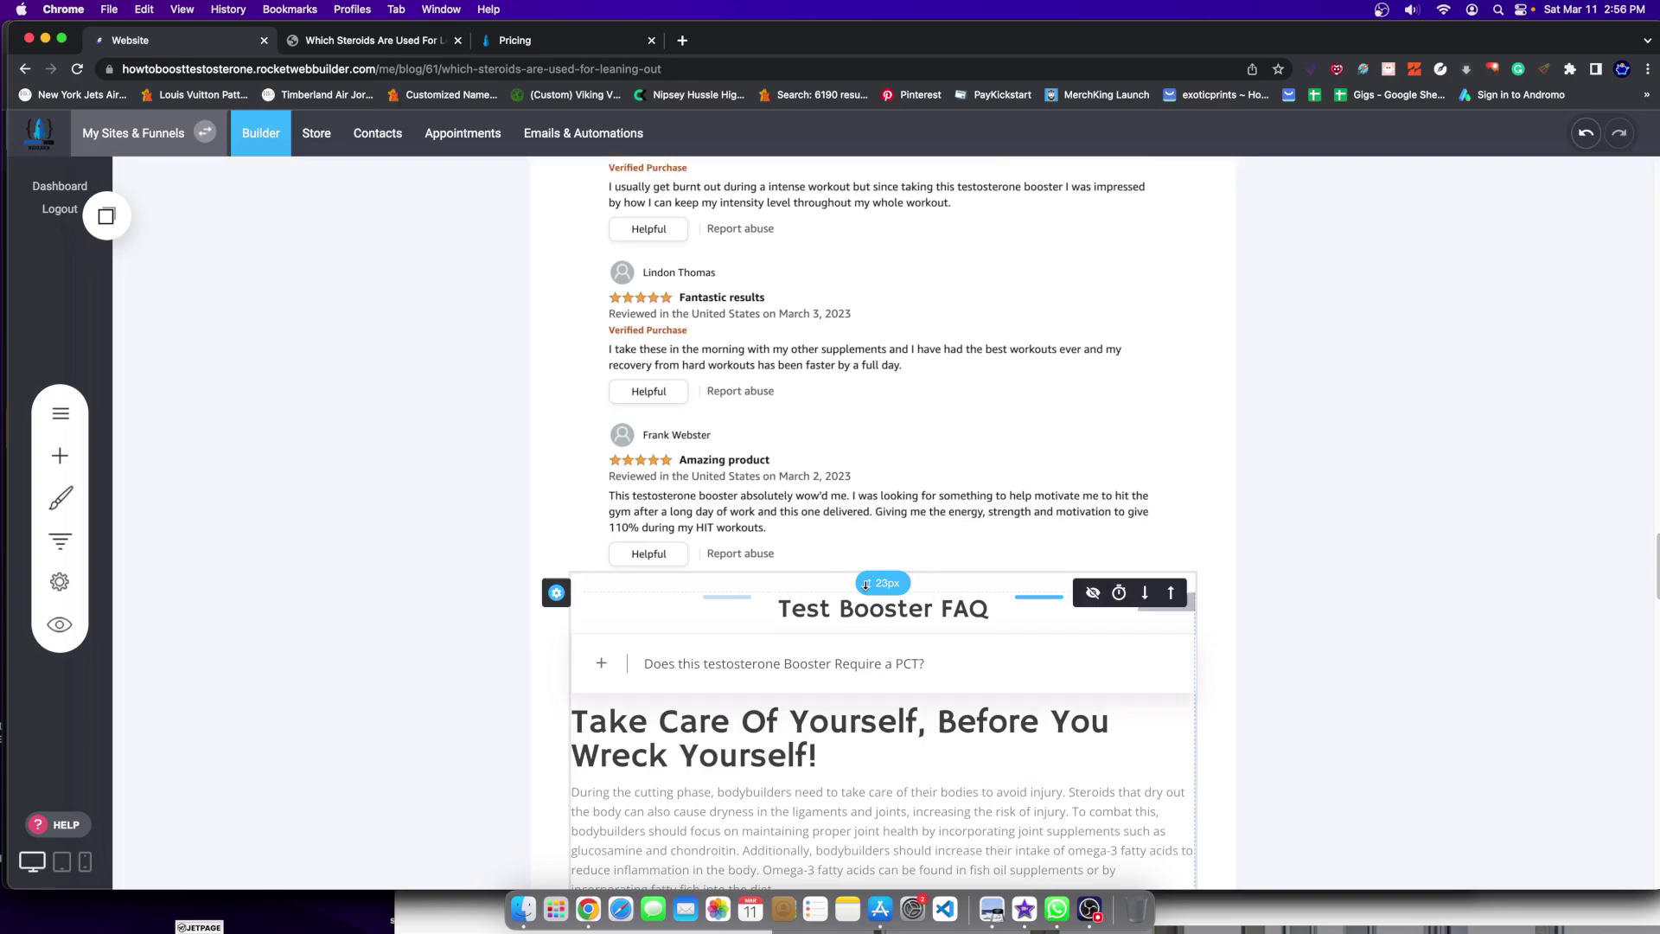
scroll(819, 697, down, 12)
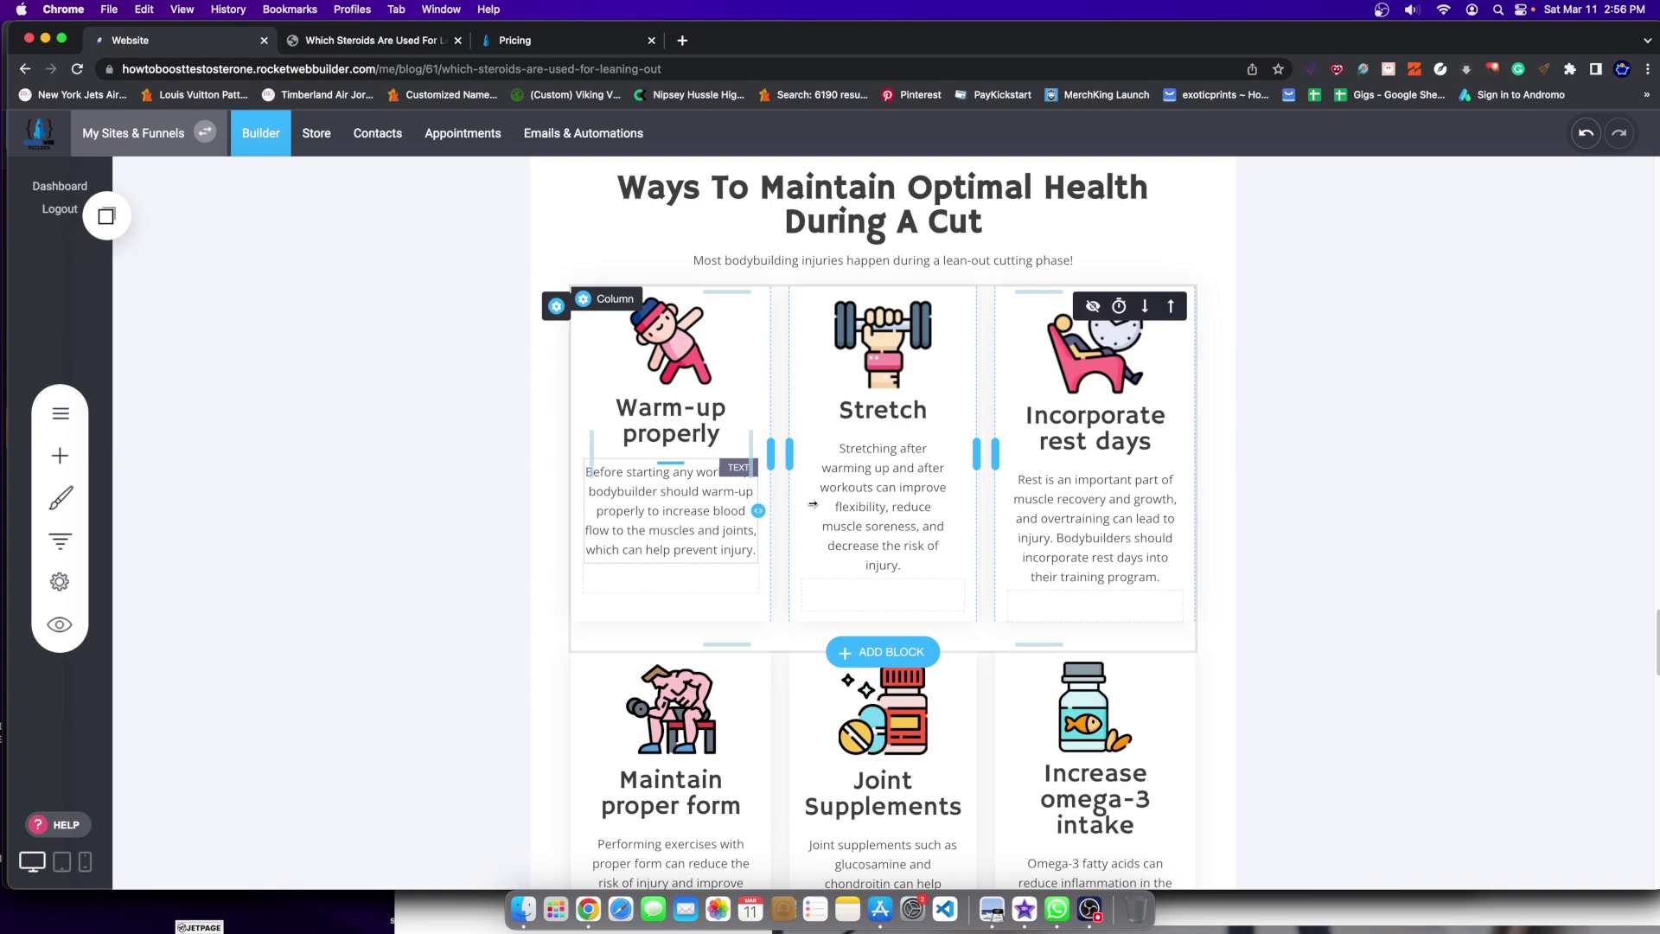
scroll(912, 632, down, 7)
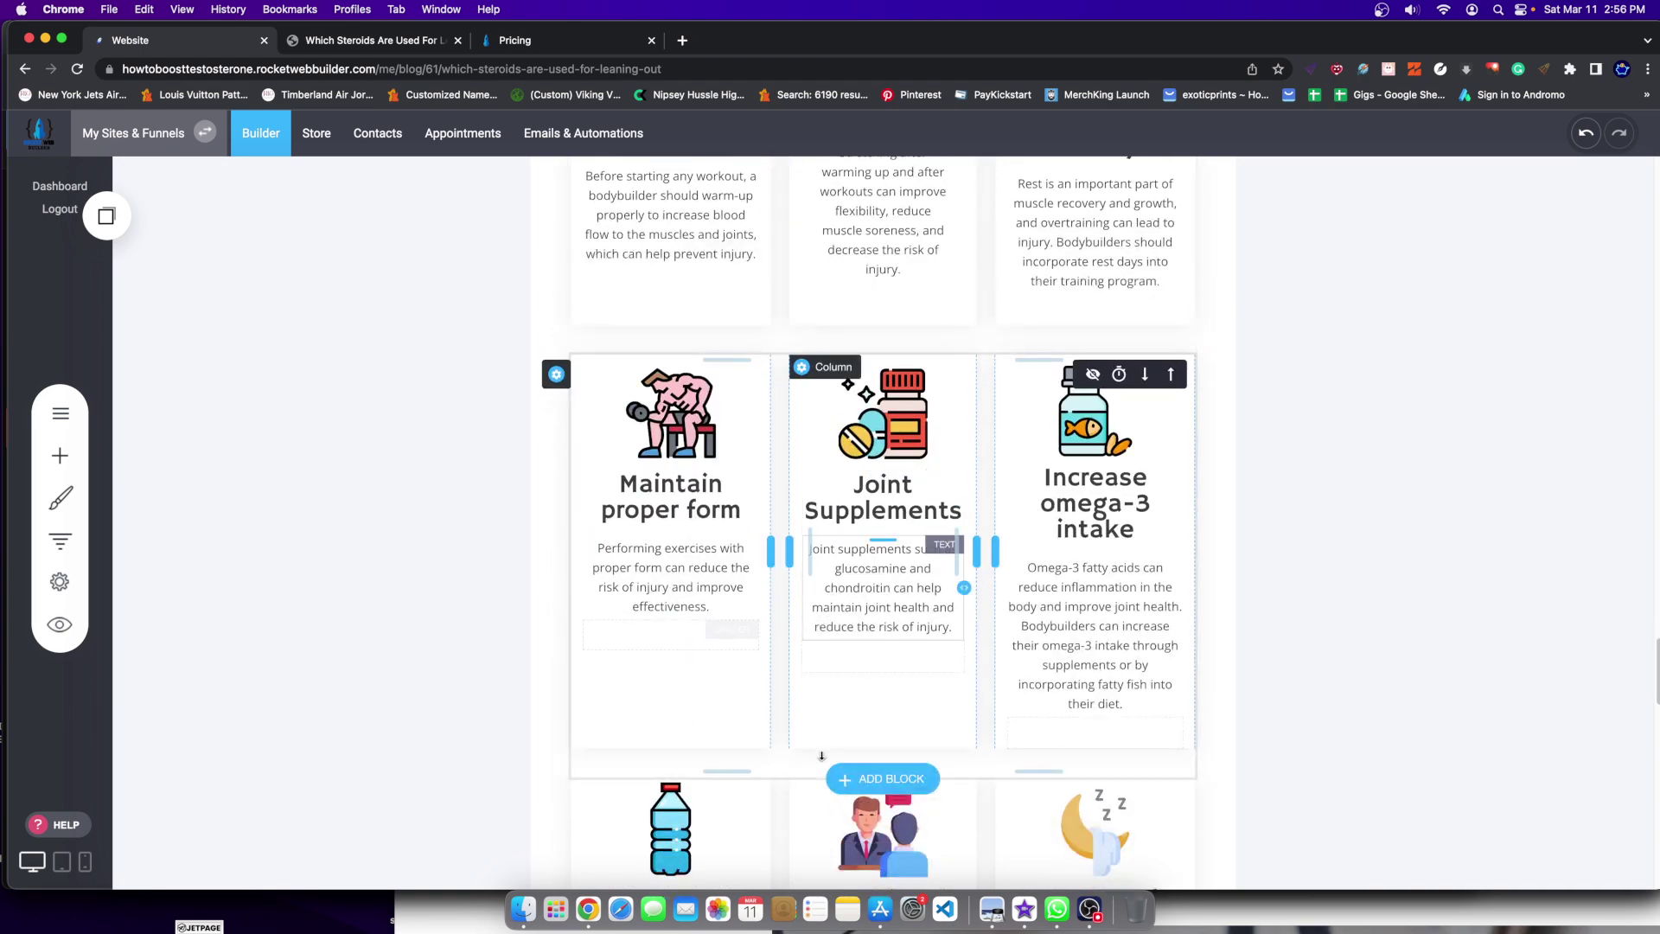
scroll(874, 614, up, 7)
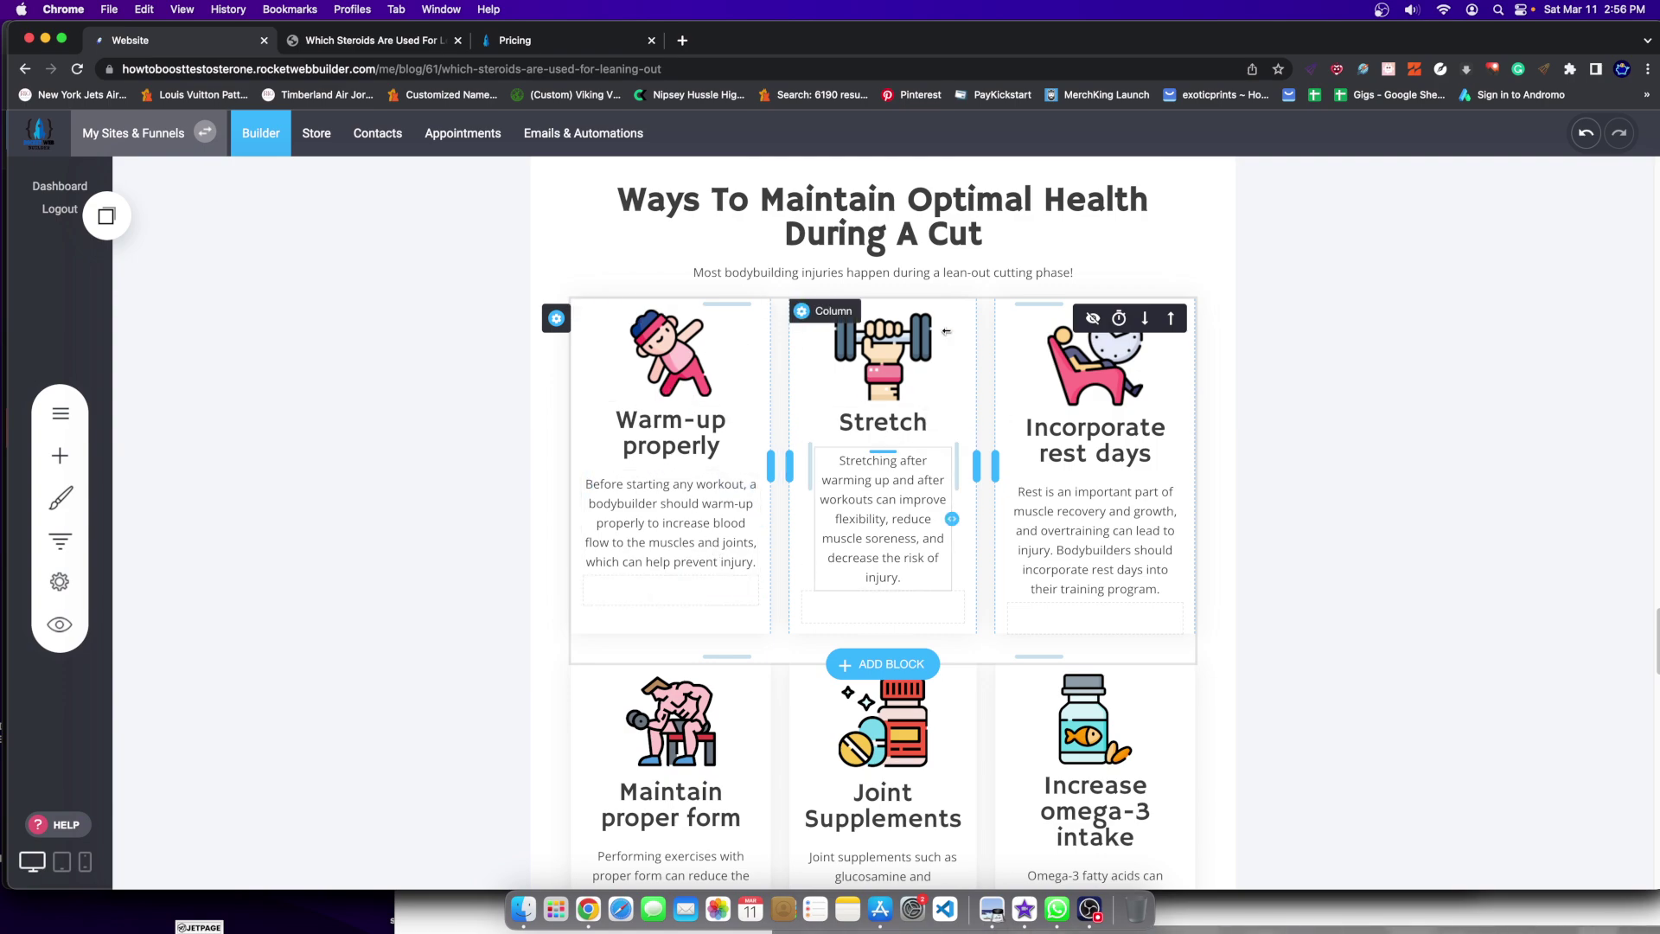
scroll(946, 331, down, 9)
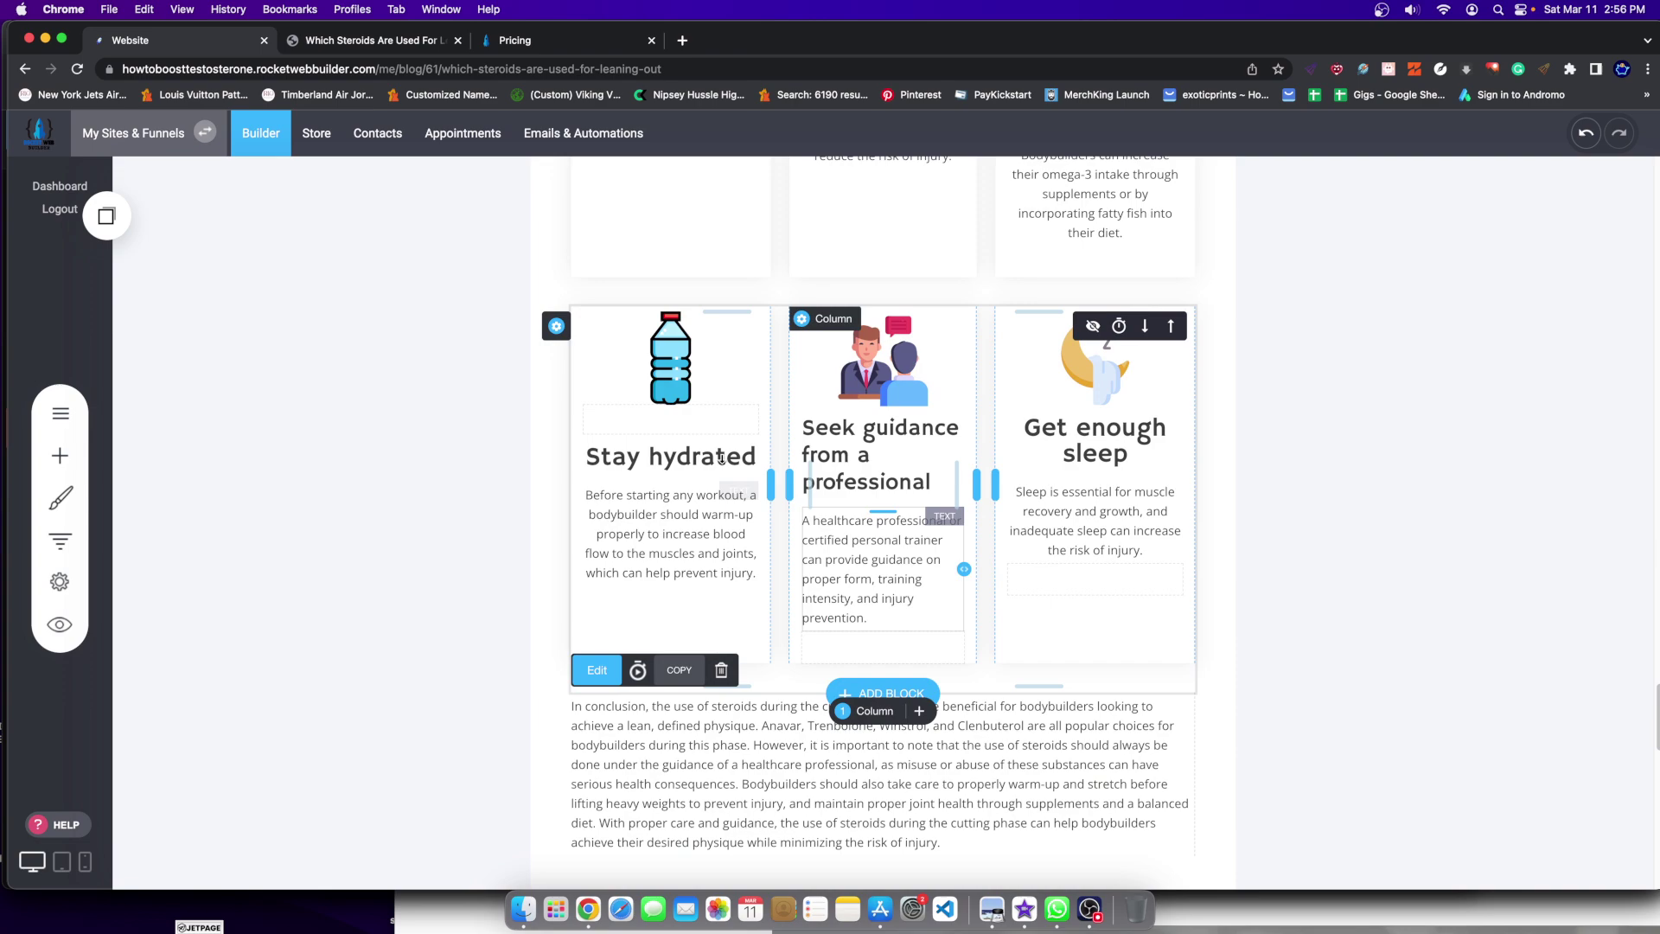
scroll(761, 363, up, 5)
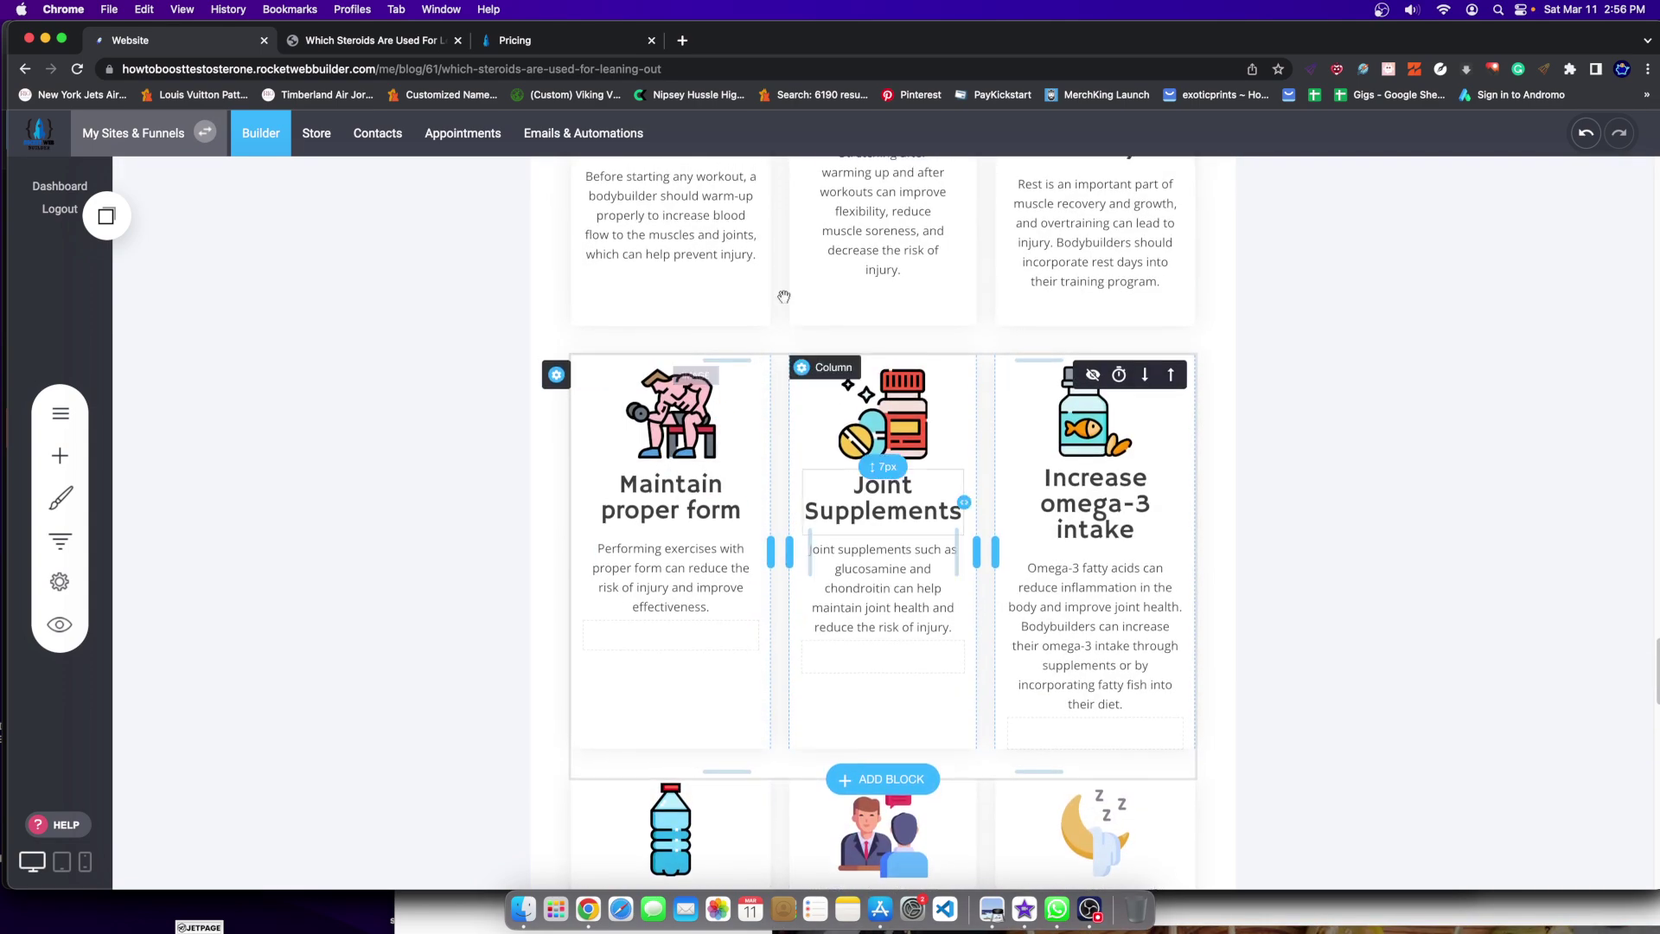
scroll(783, 297, up, 3)
scroll(864, 458, down, 9)
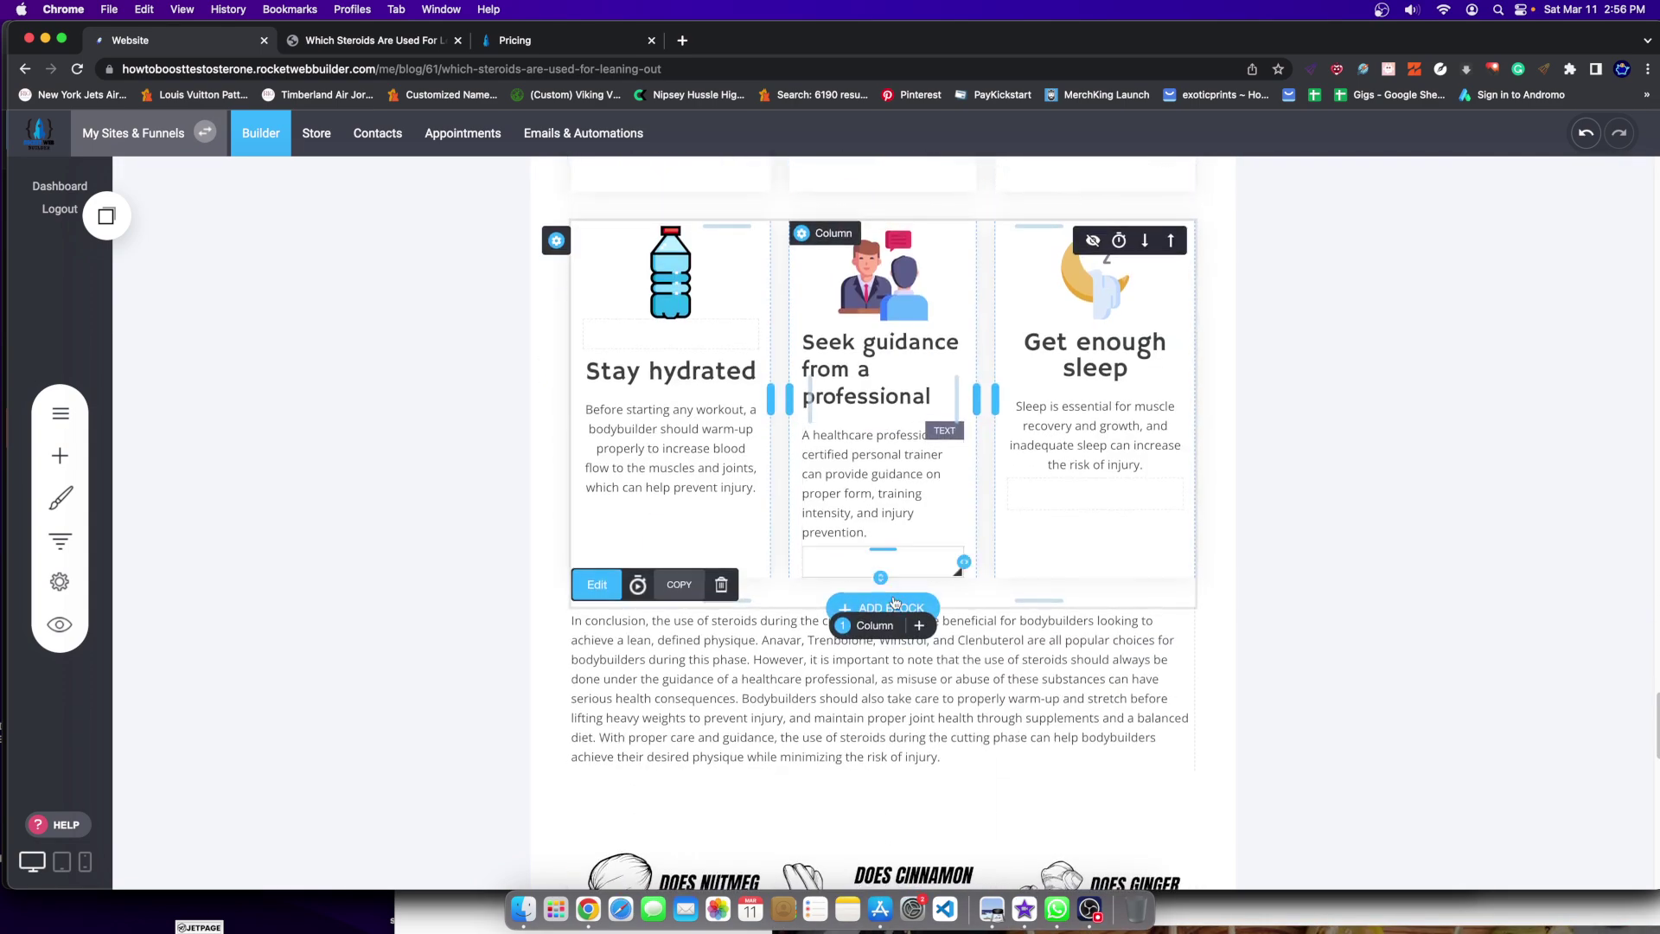
Step: Insert the Great Health and Future Success template from the Services block category
click(892, 608)
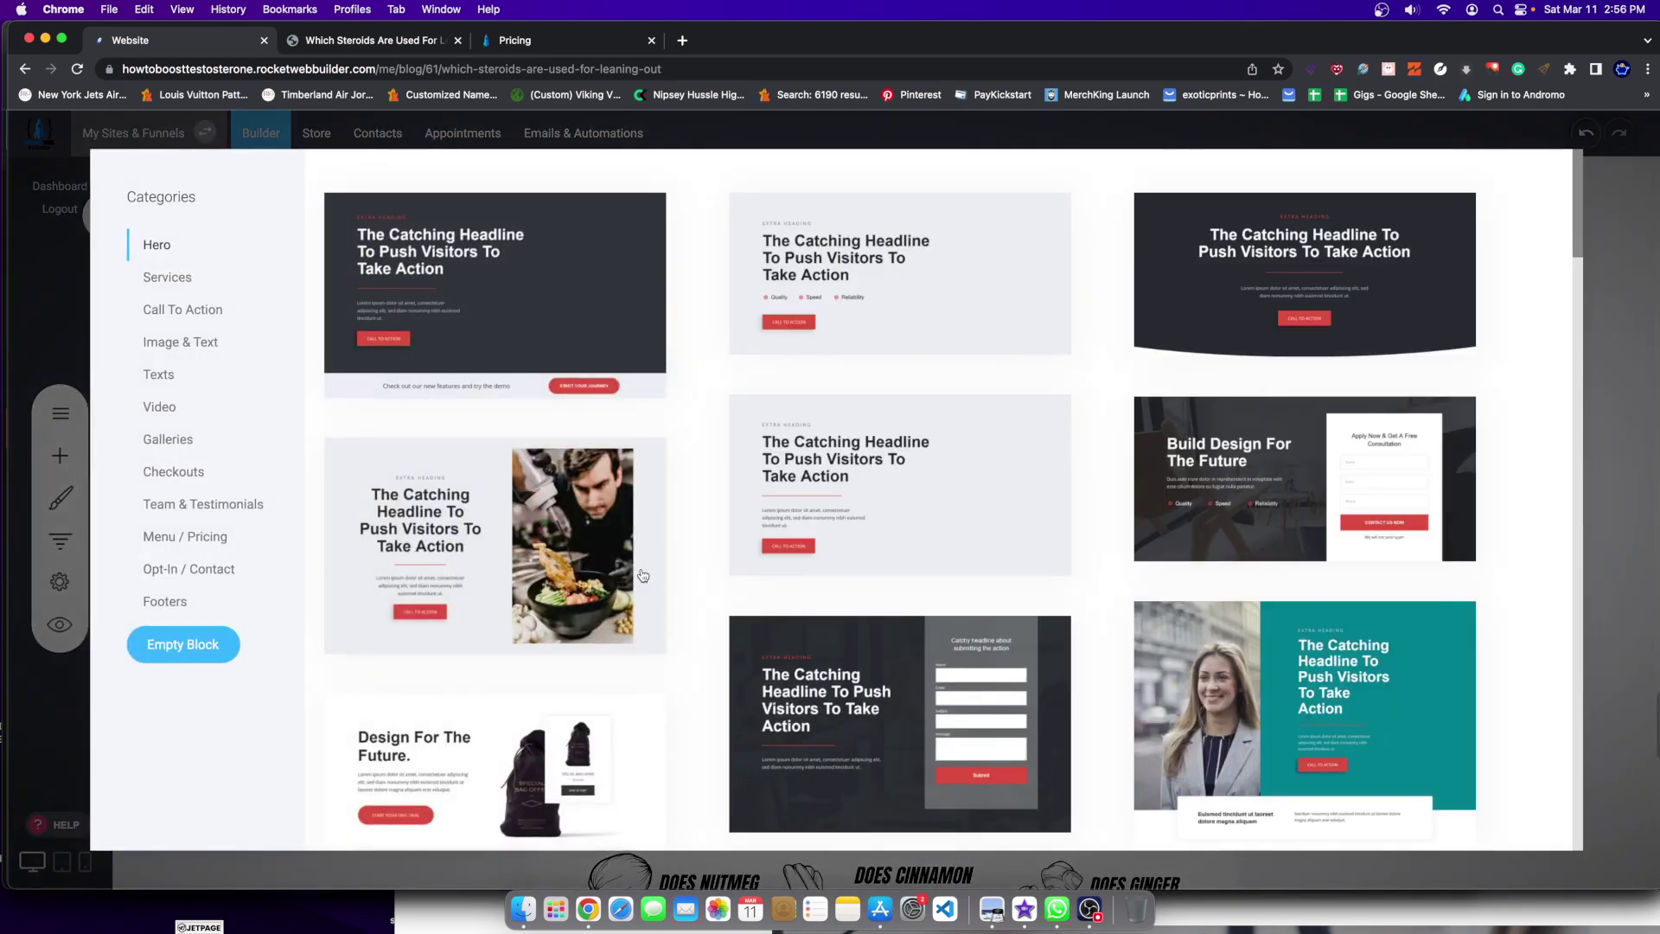
click(178, 312)
click(164, 278)
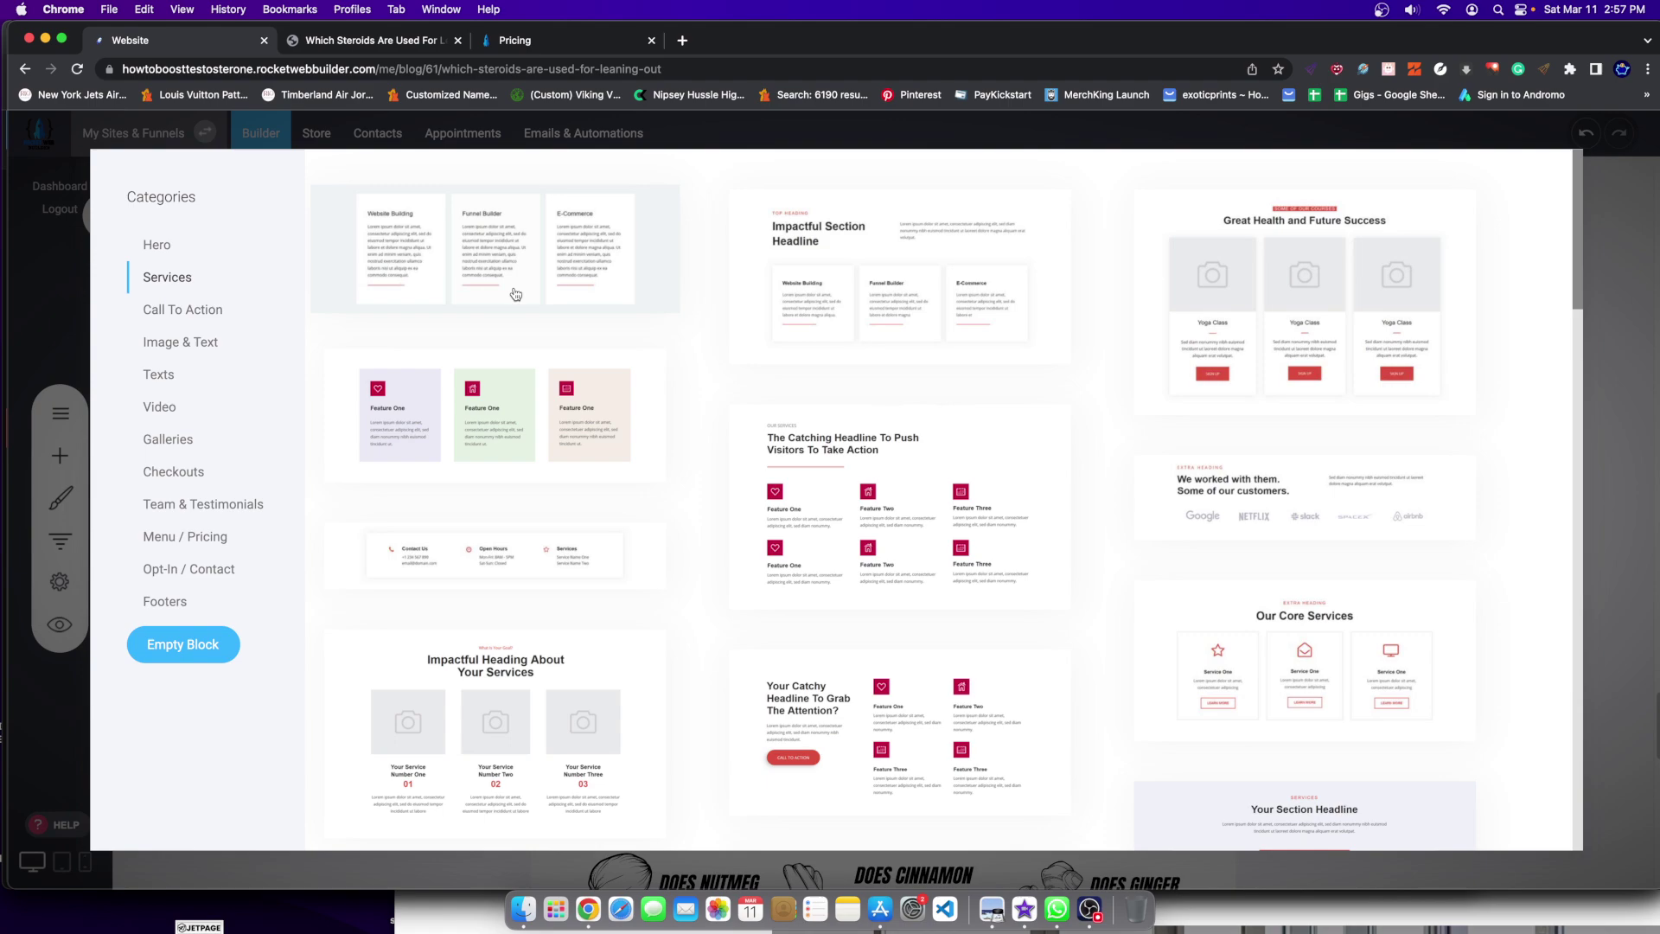
scroll(1319, 439, down, 4)
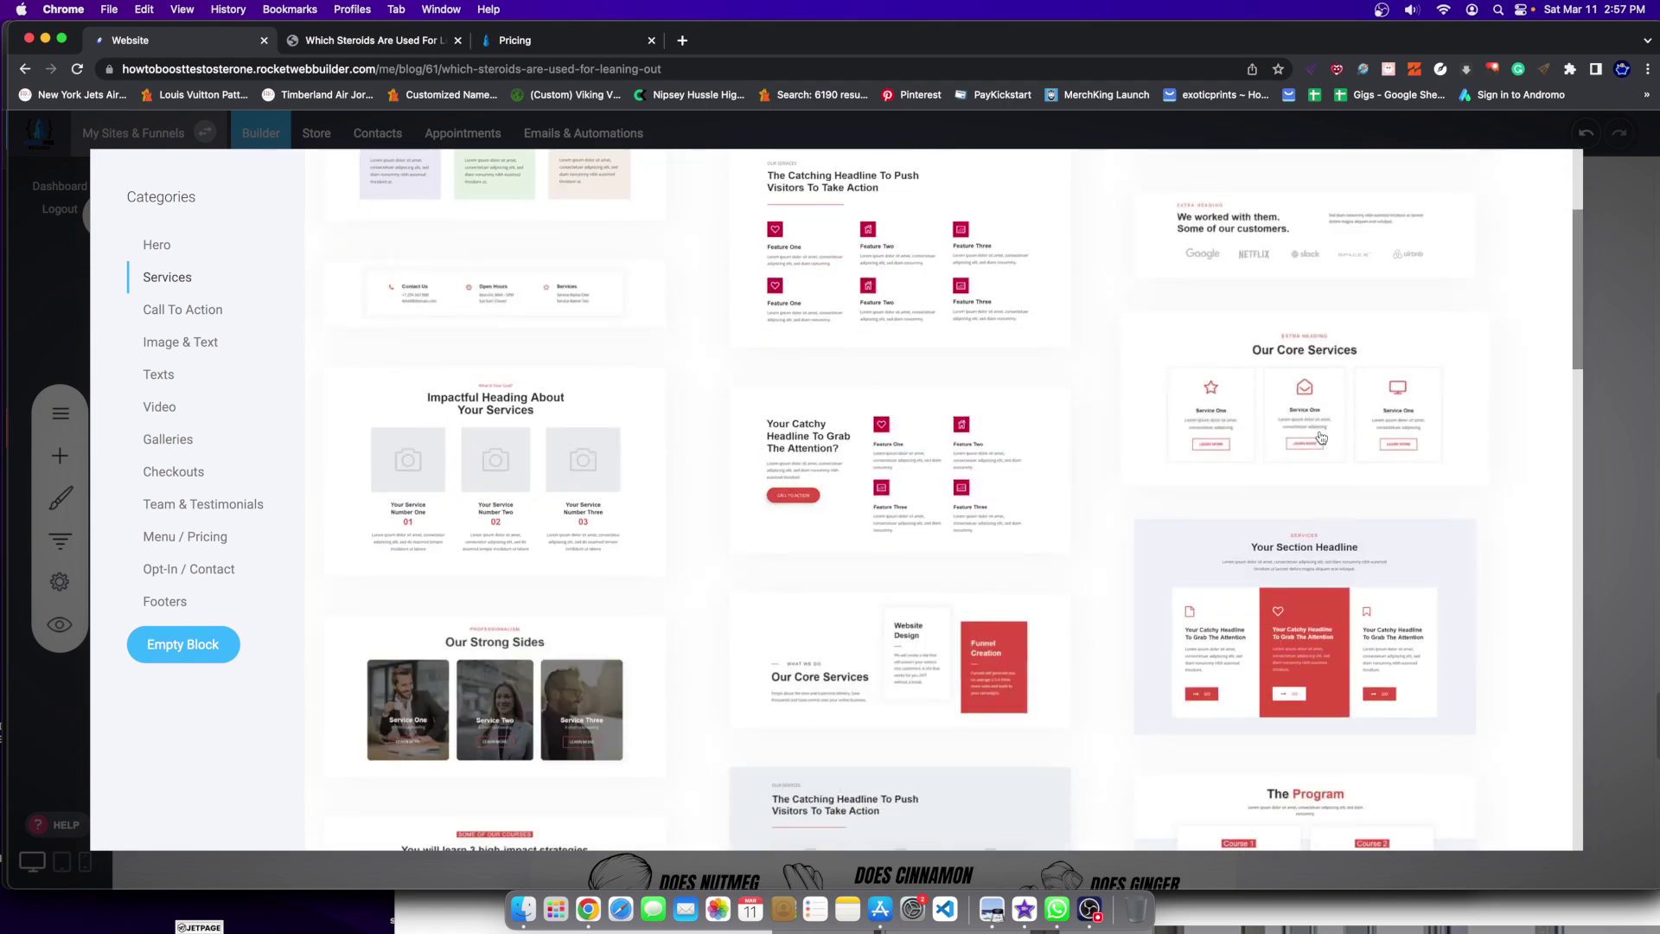
scroll(1319, 439, down, 4)
scroll(1247, 330, up, 7)
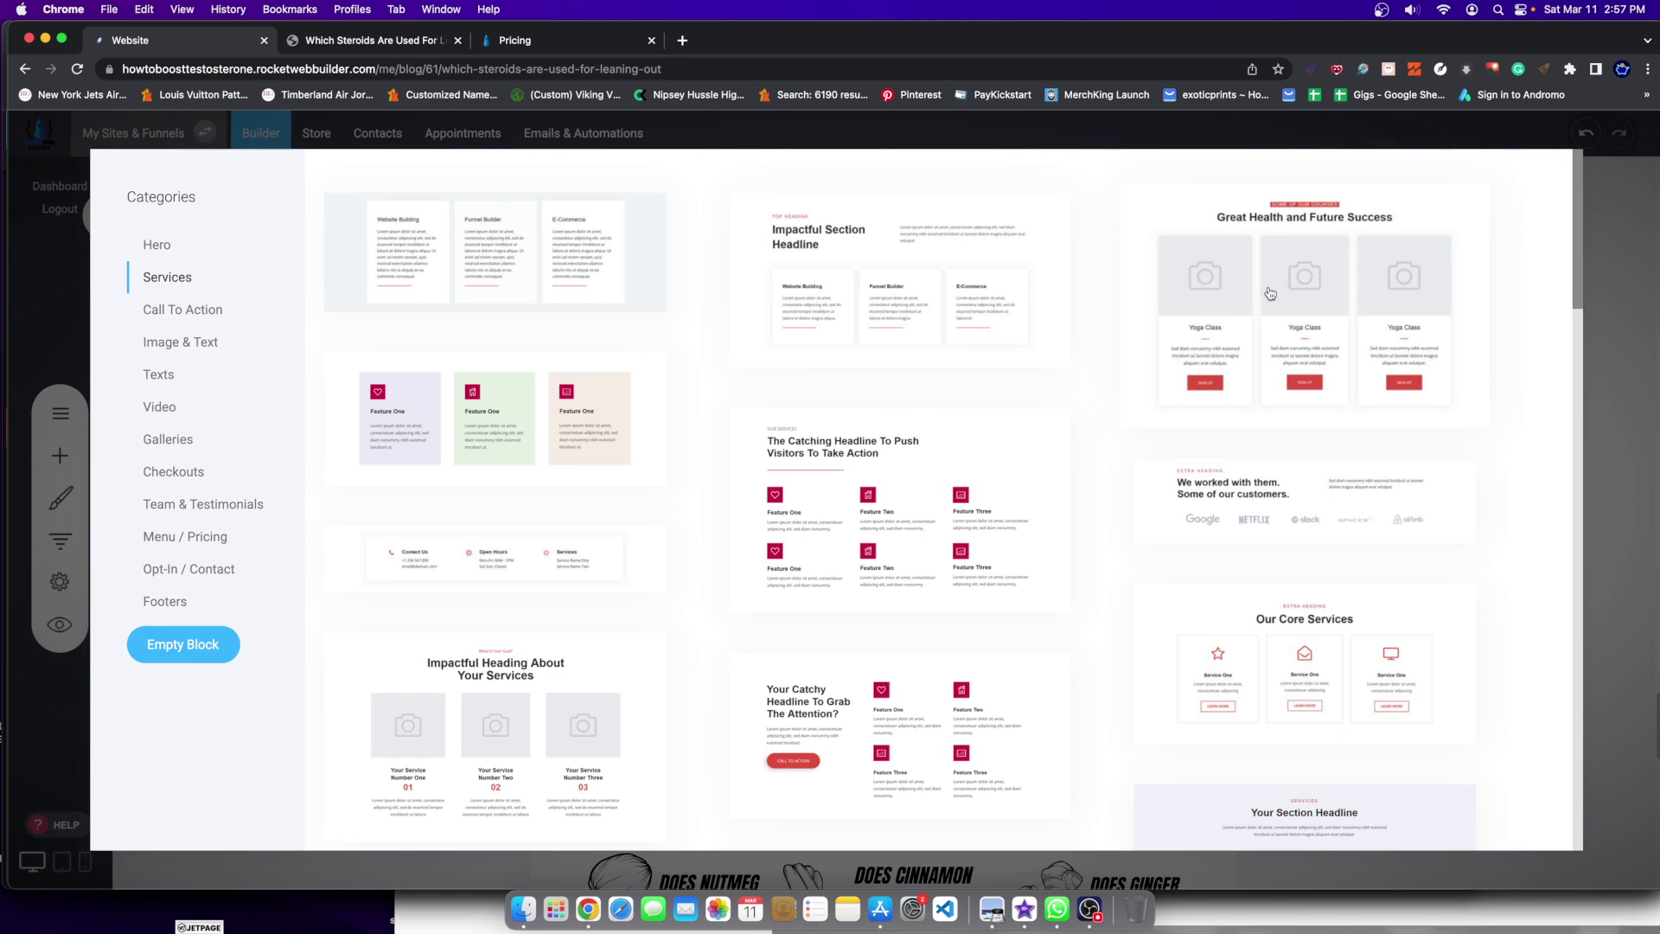
click(1221, 362)
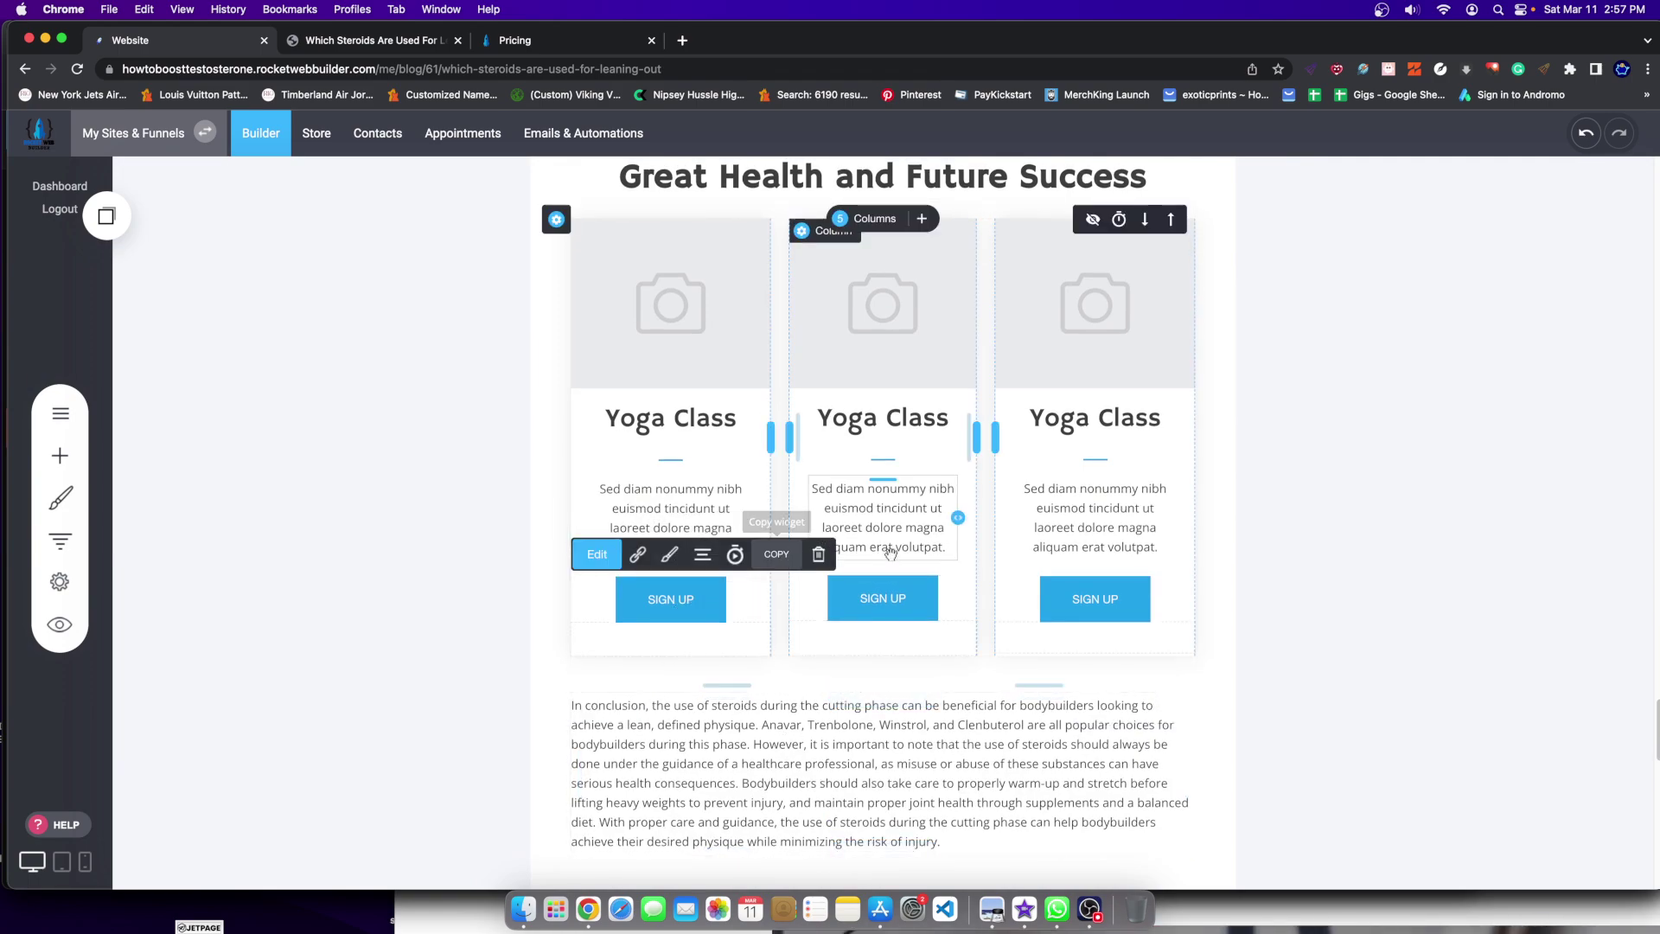
Step: Delete the new section's Yoga Class cards block, confirming with Yes
scroll(891, 553, up, 7)
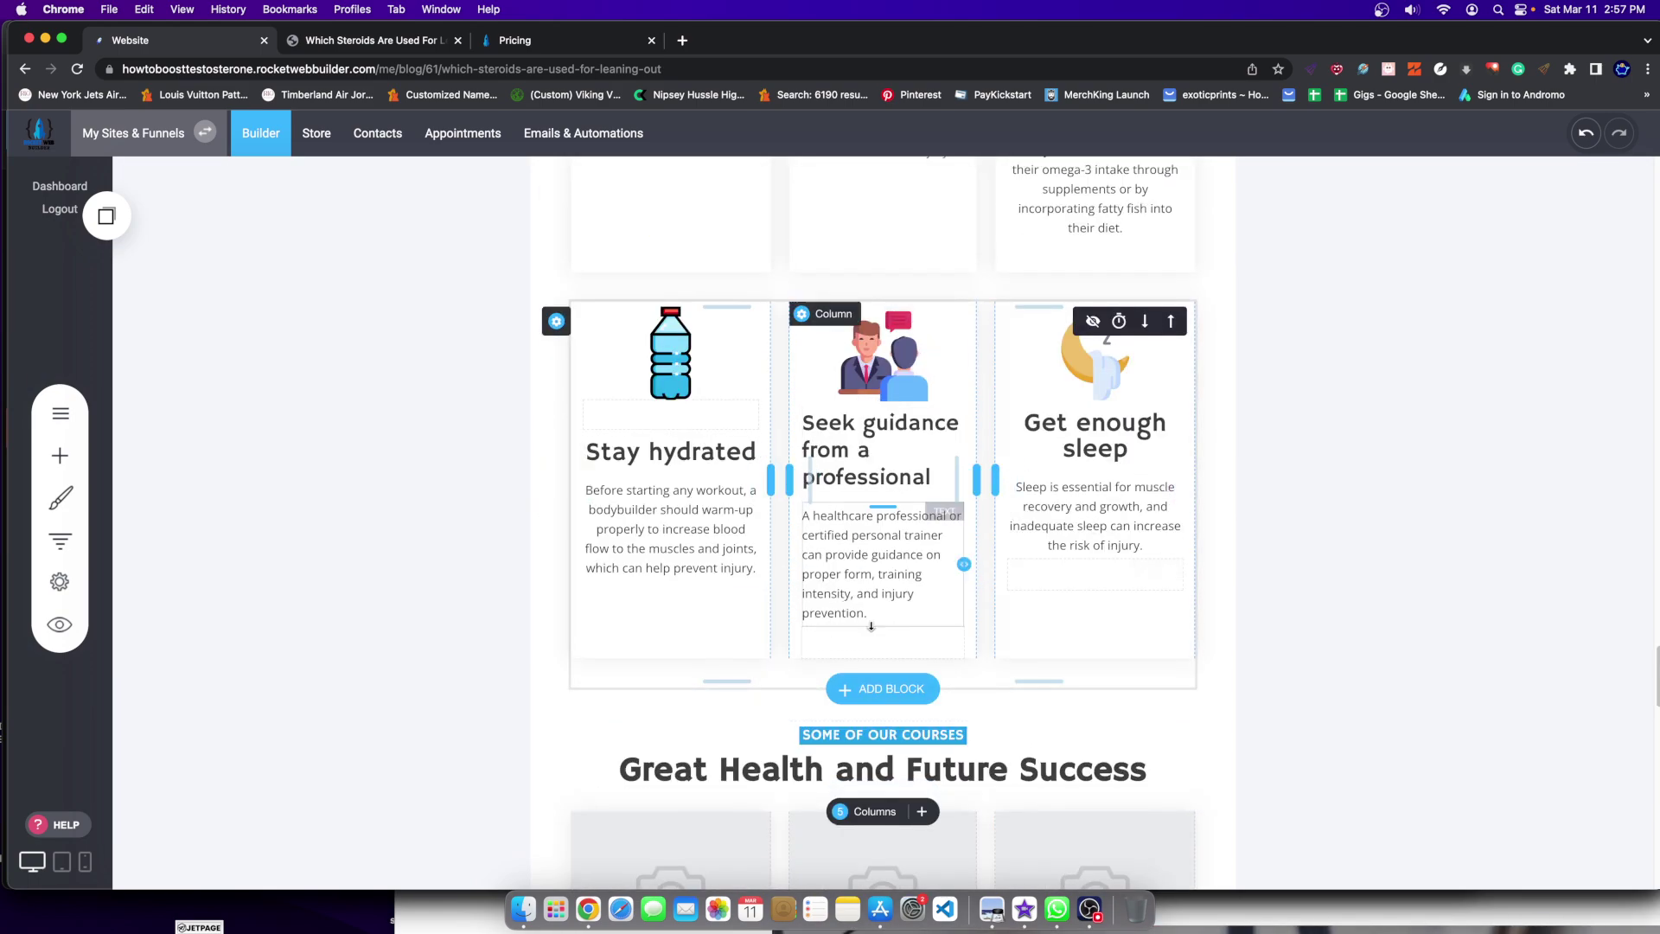
scroll(871, 626, down, 6)
scroll(951, 596, up, 6)
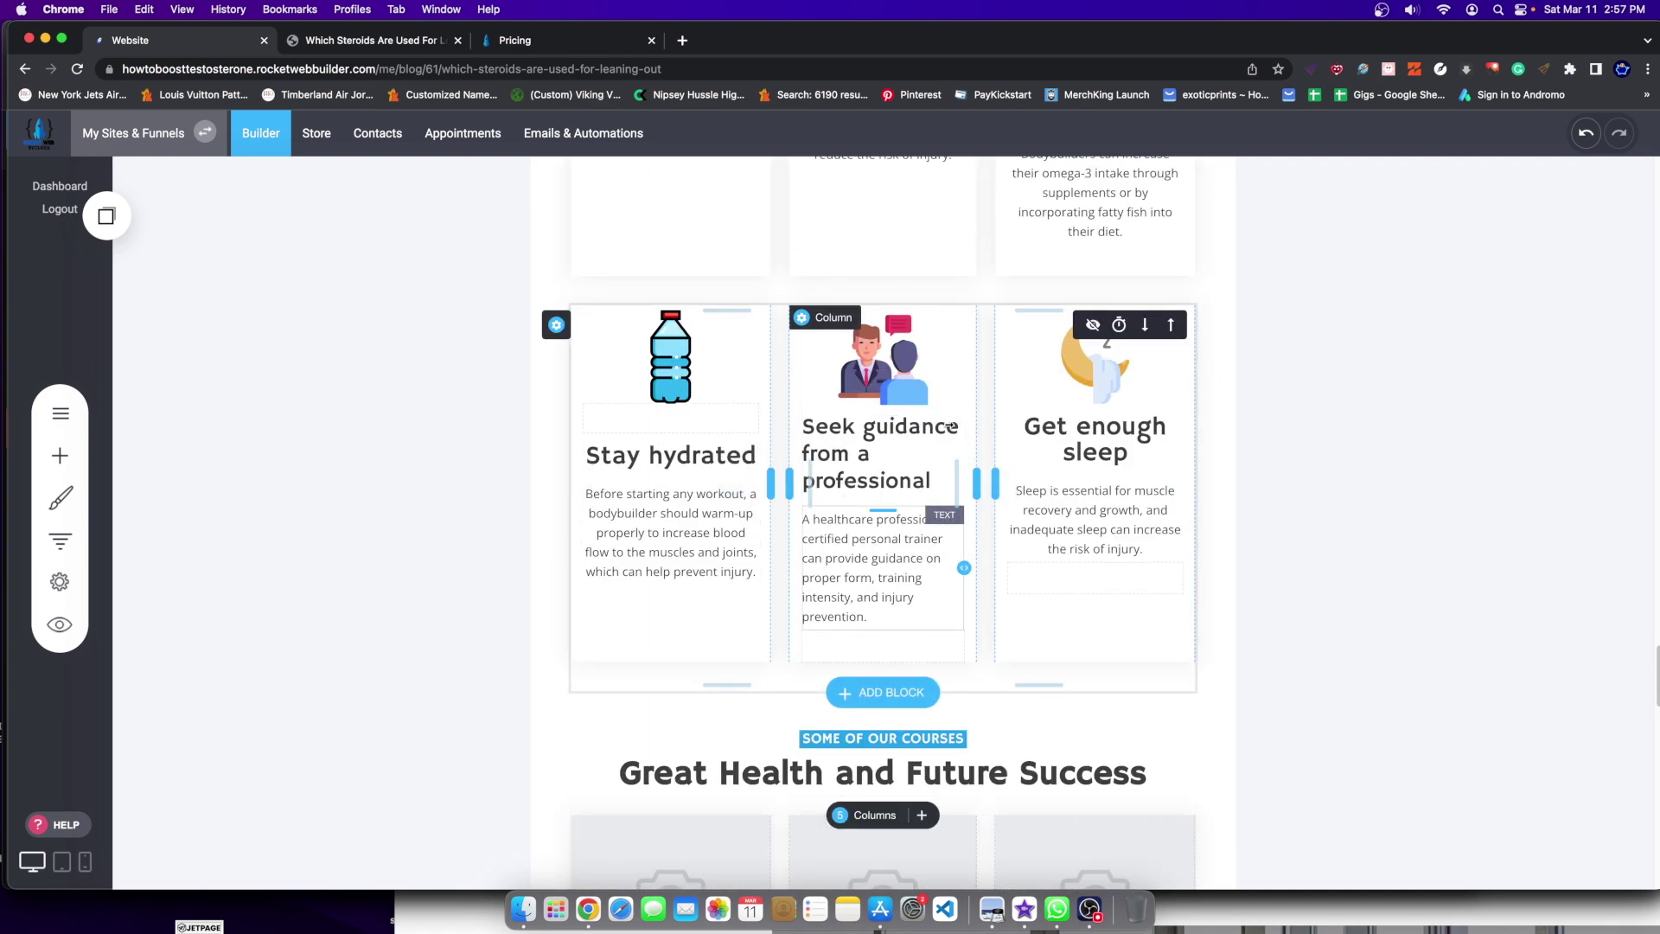
scroll(949, 425, up, 5)
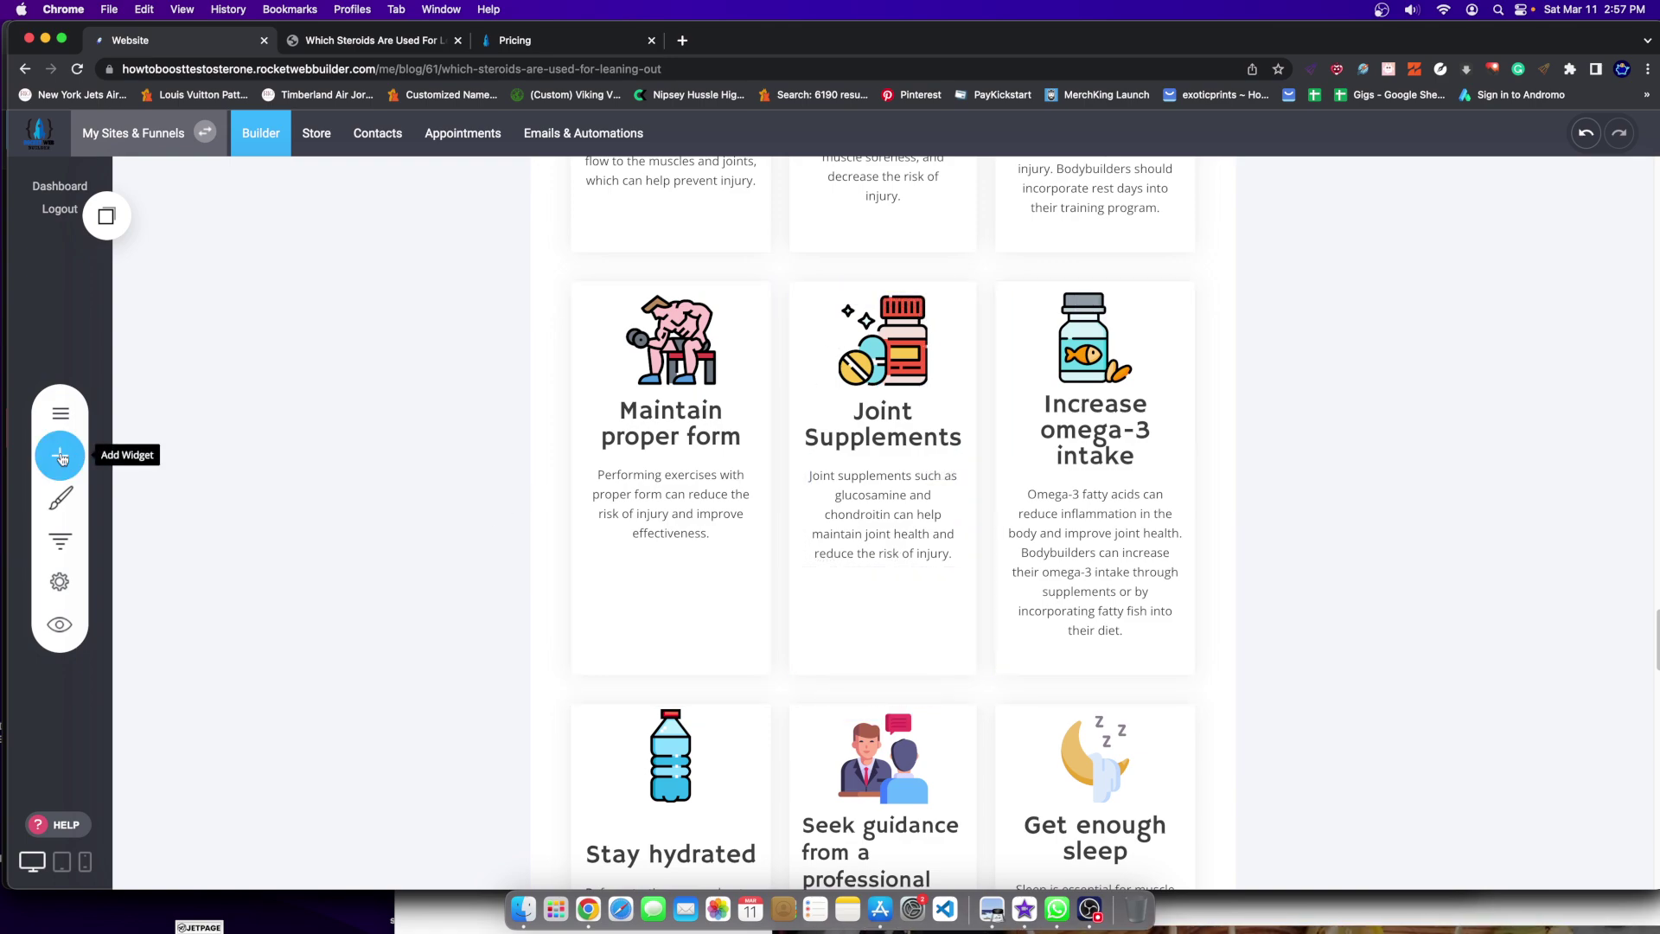
scroll(917, 657, down, 8)
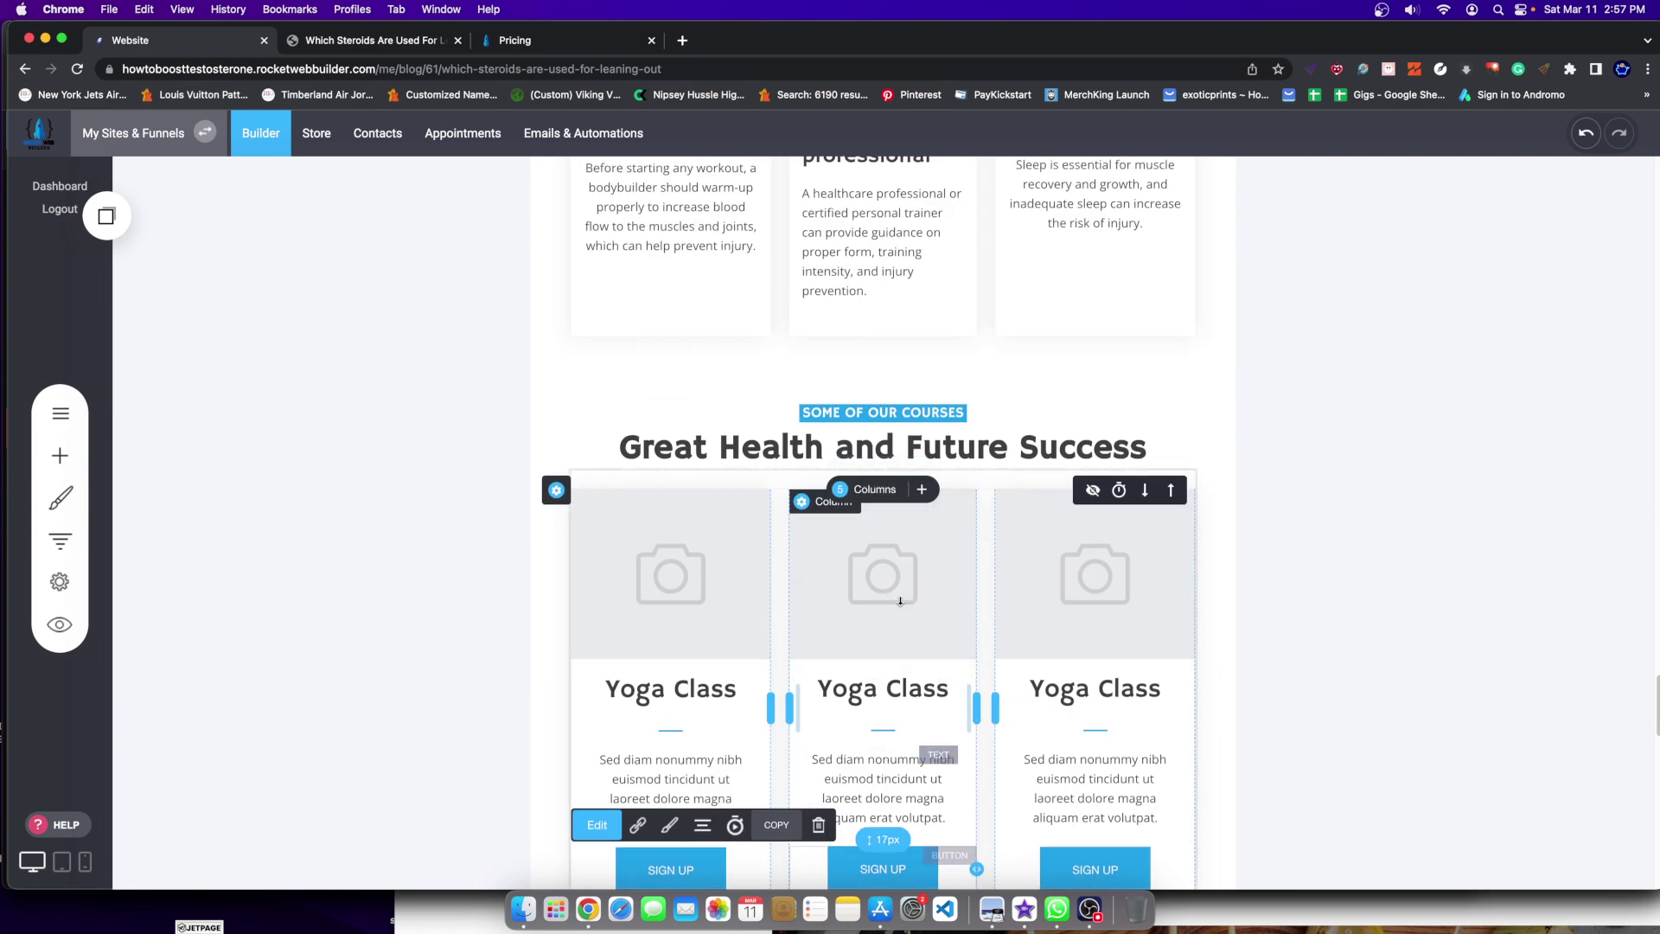
scroll(900, 601, up, 6)
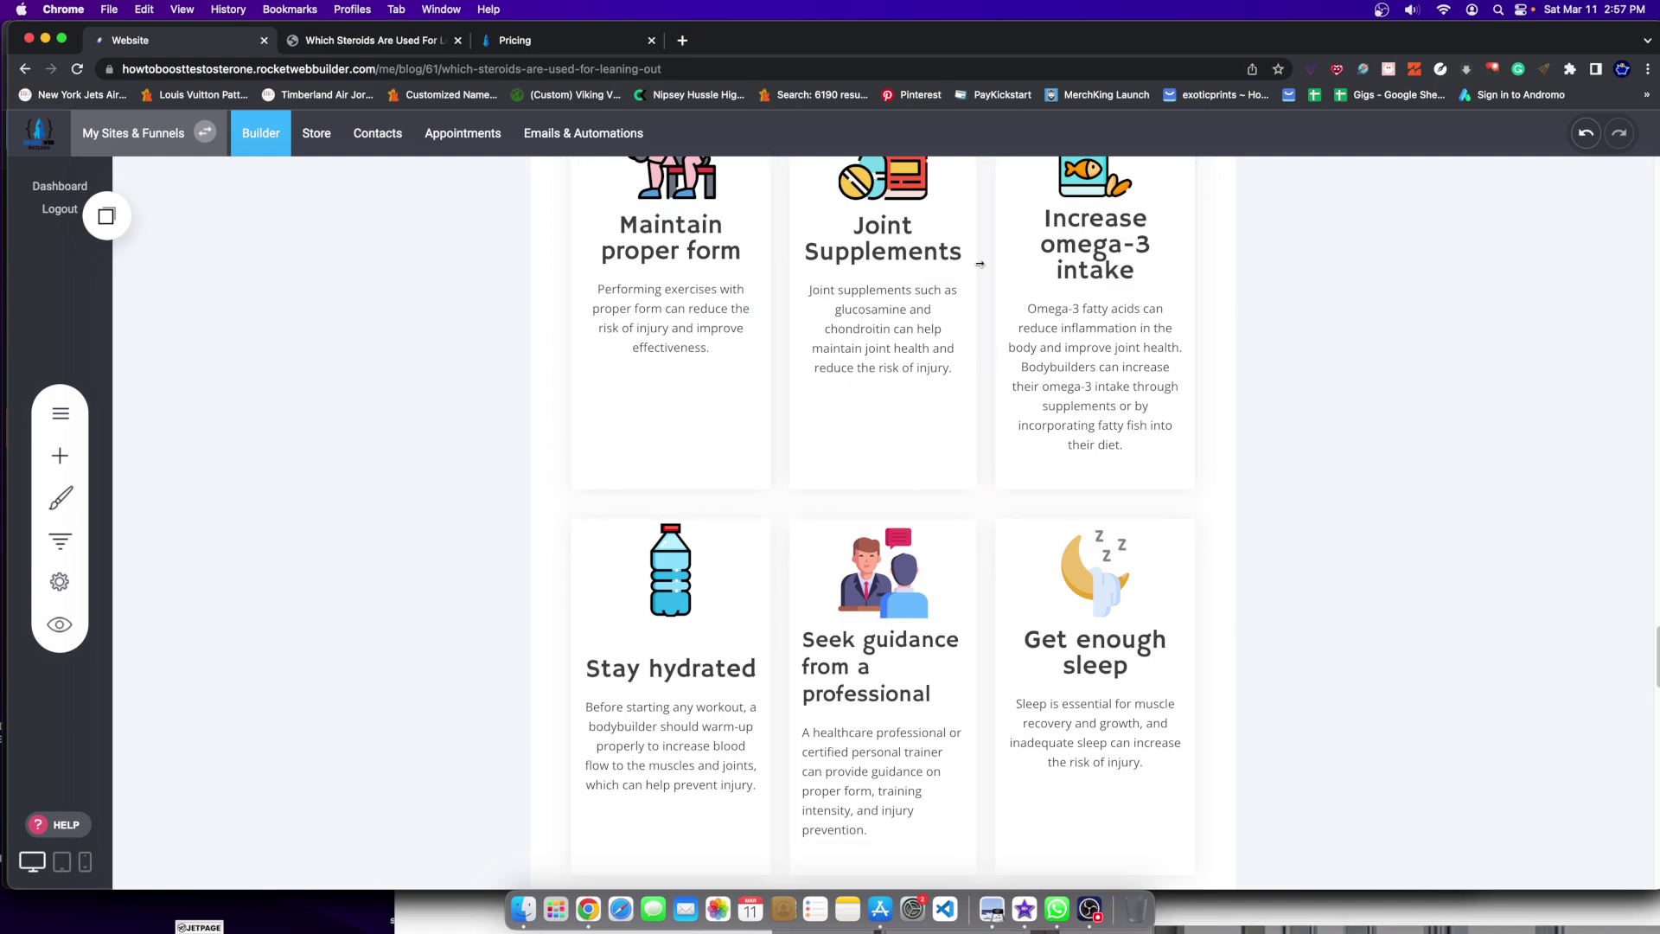
scroll(838, 692, up, 5)
scroll(657, 553, down, 10)
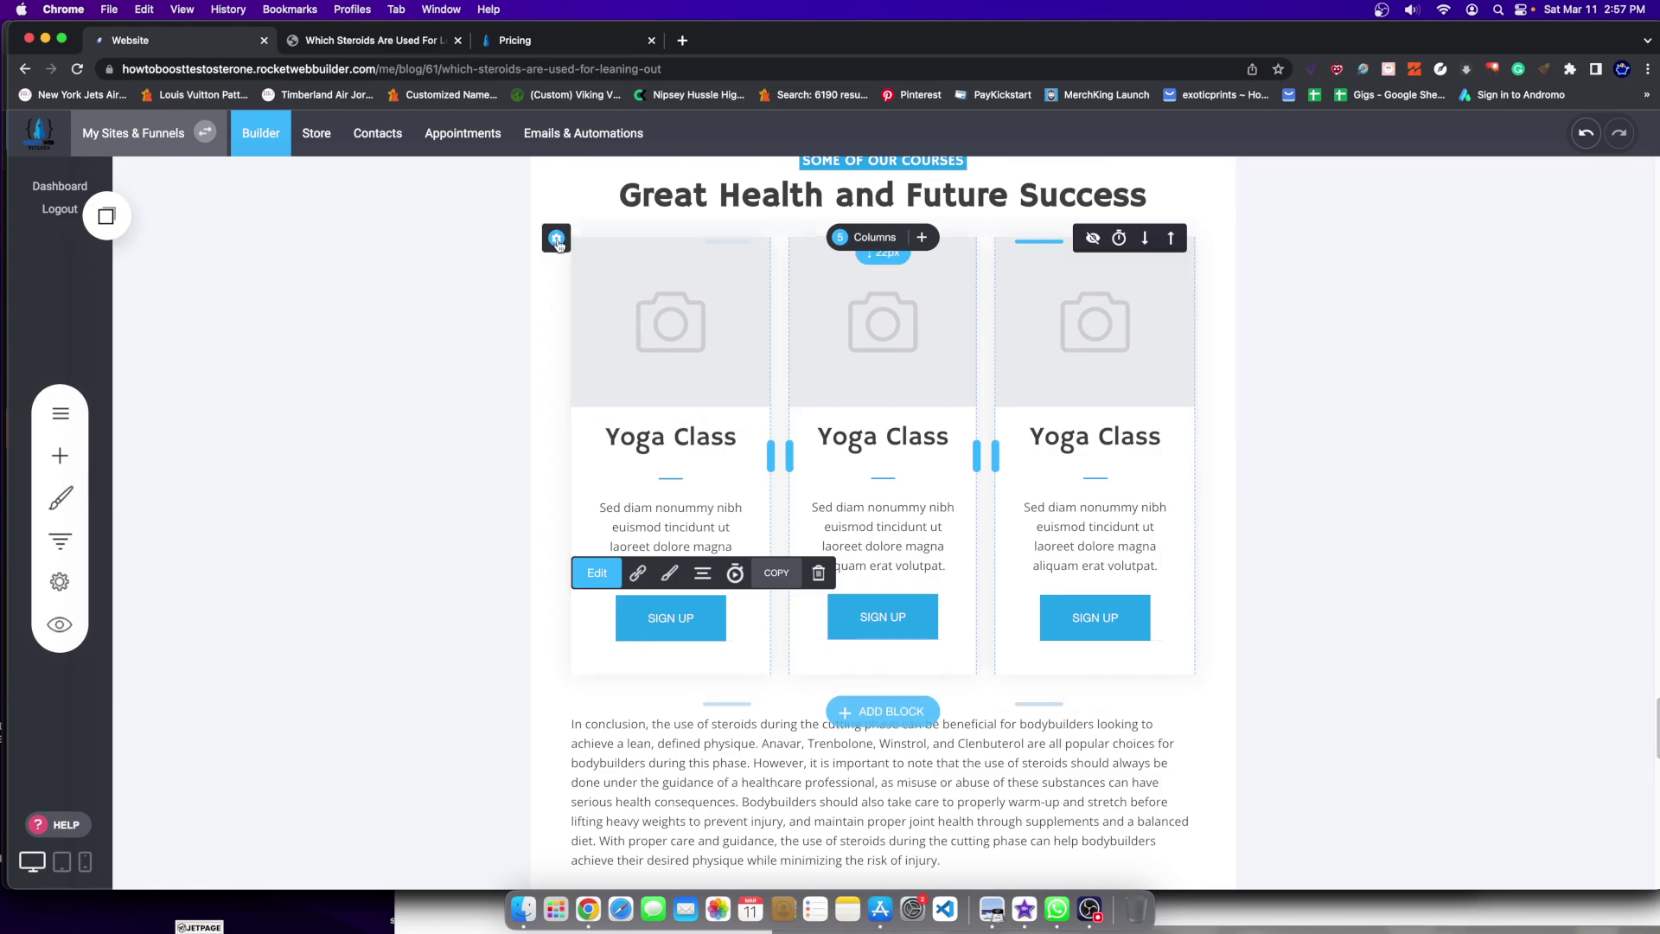
click(653, 239)
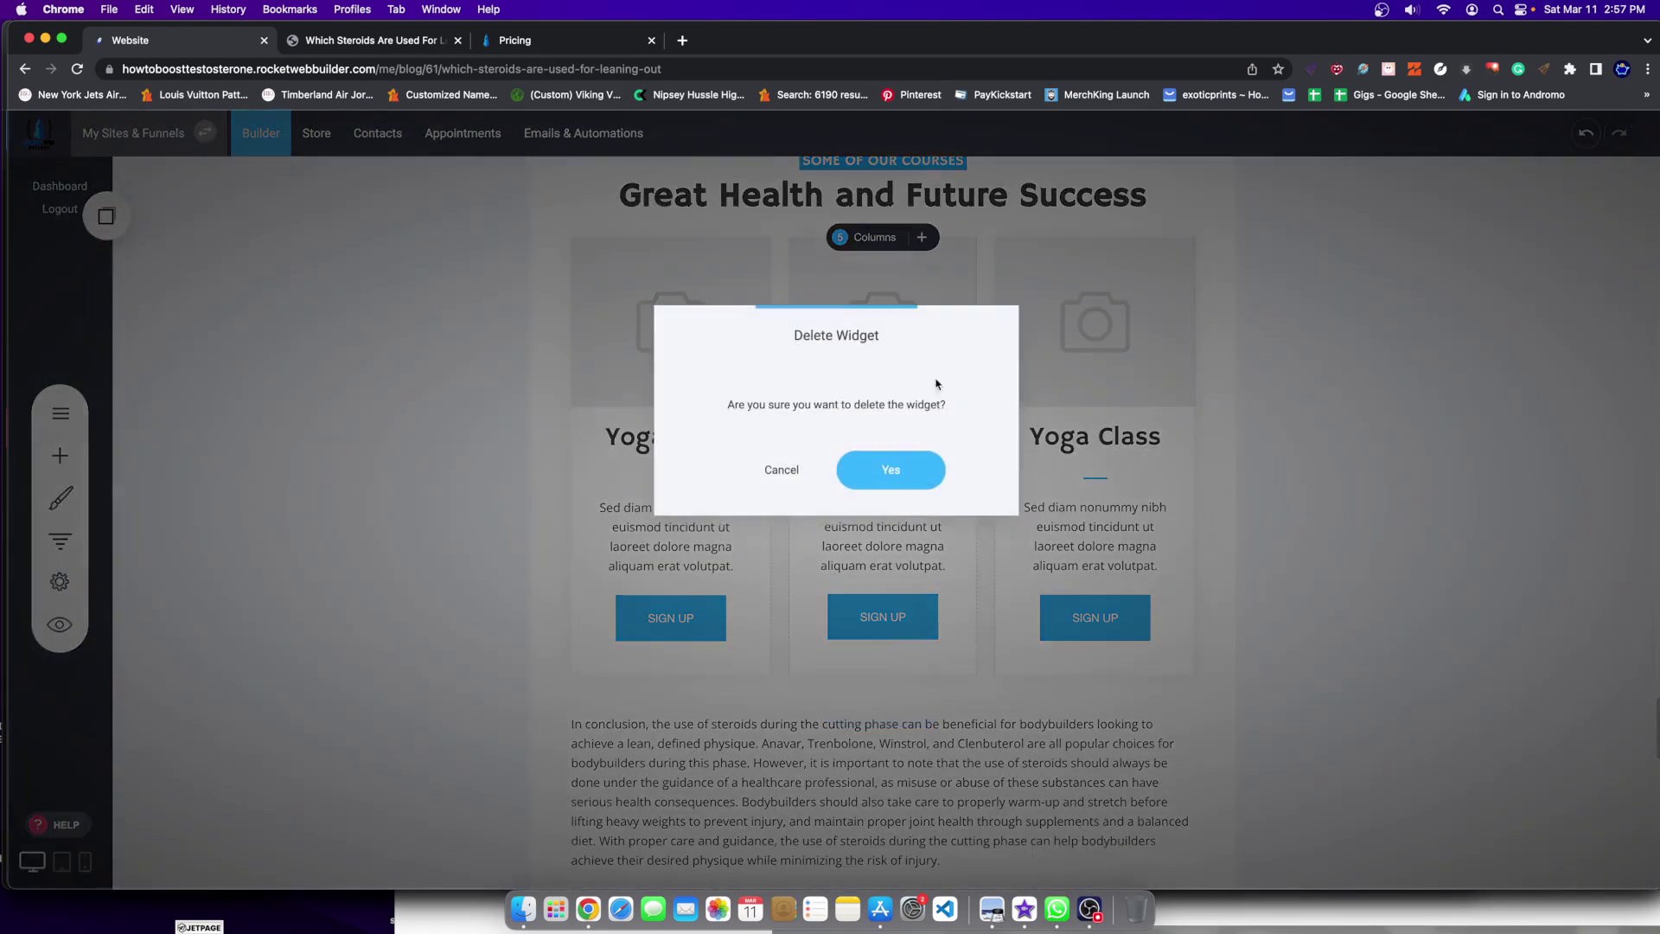
click(908, 482)
scroll(581, 483, up, 15)
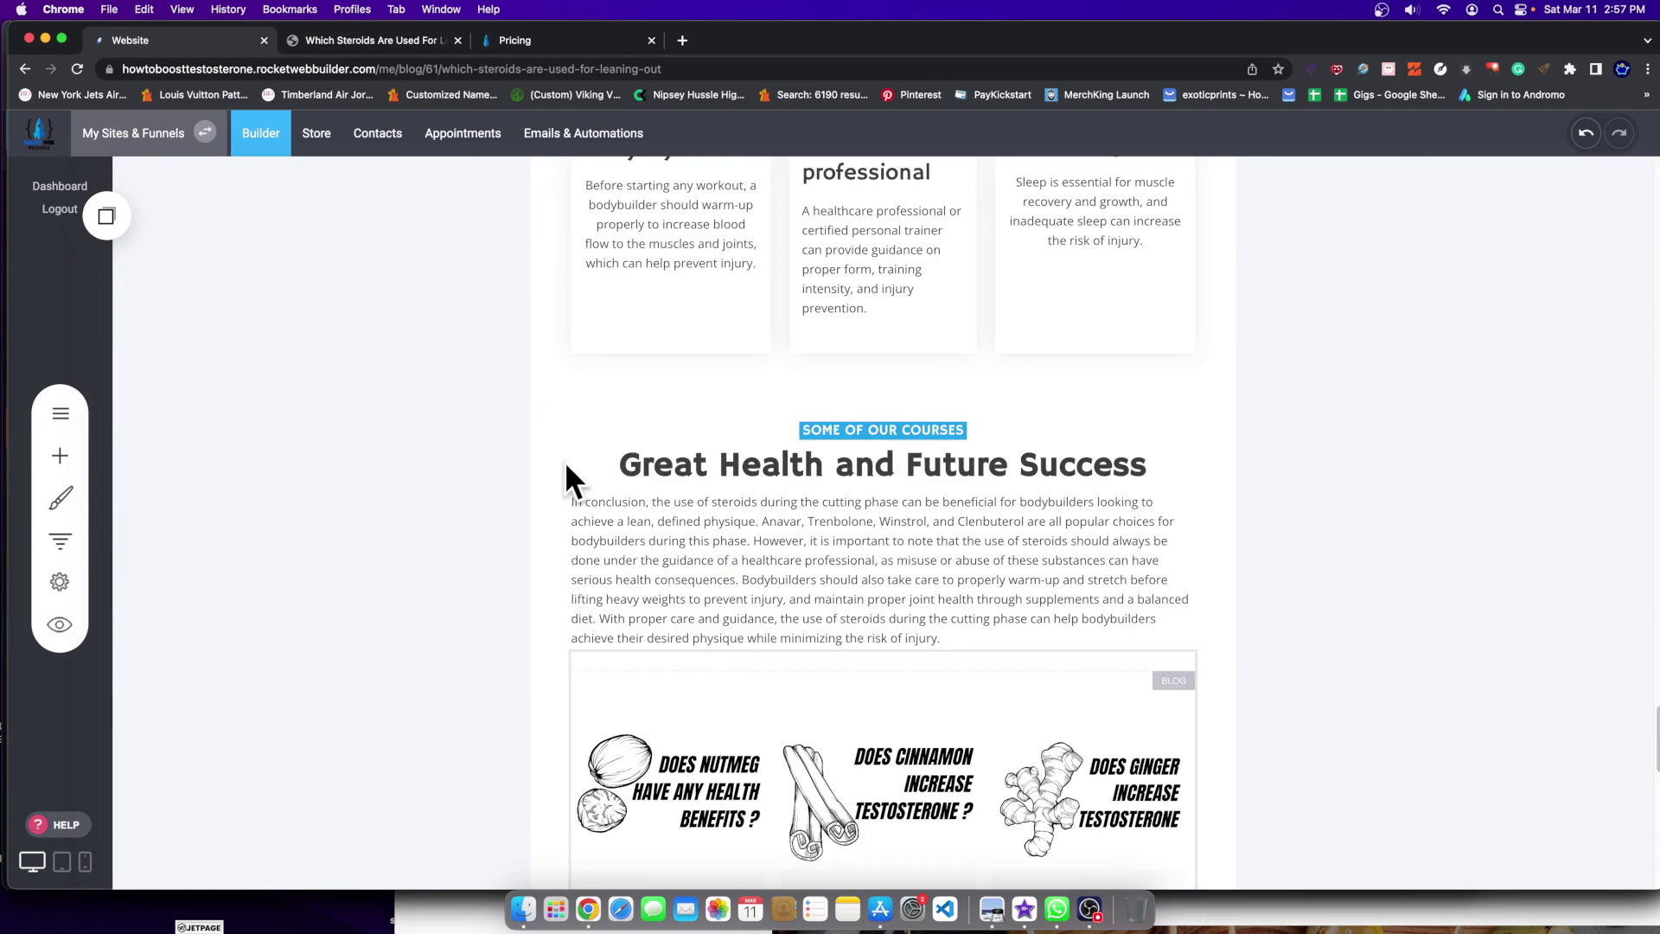
scroll(475, 553, up, 20)
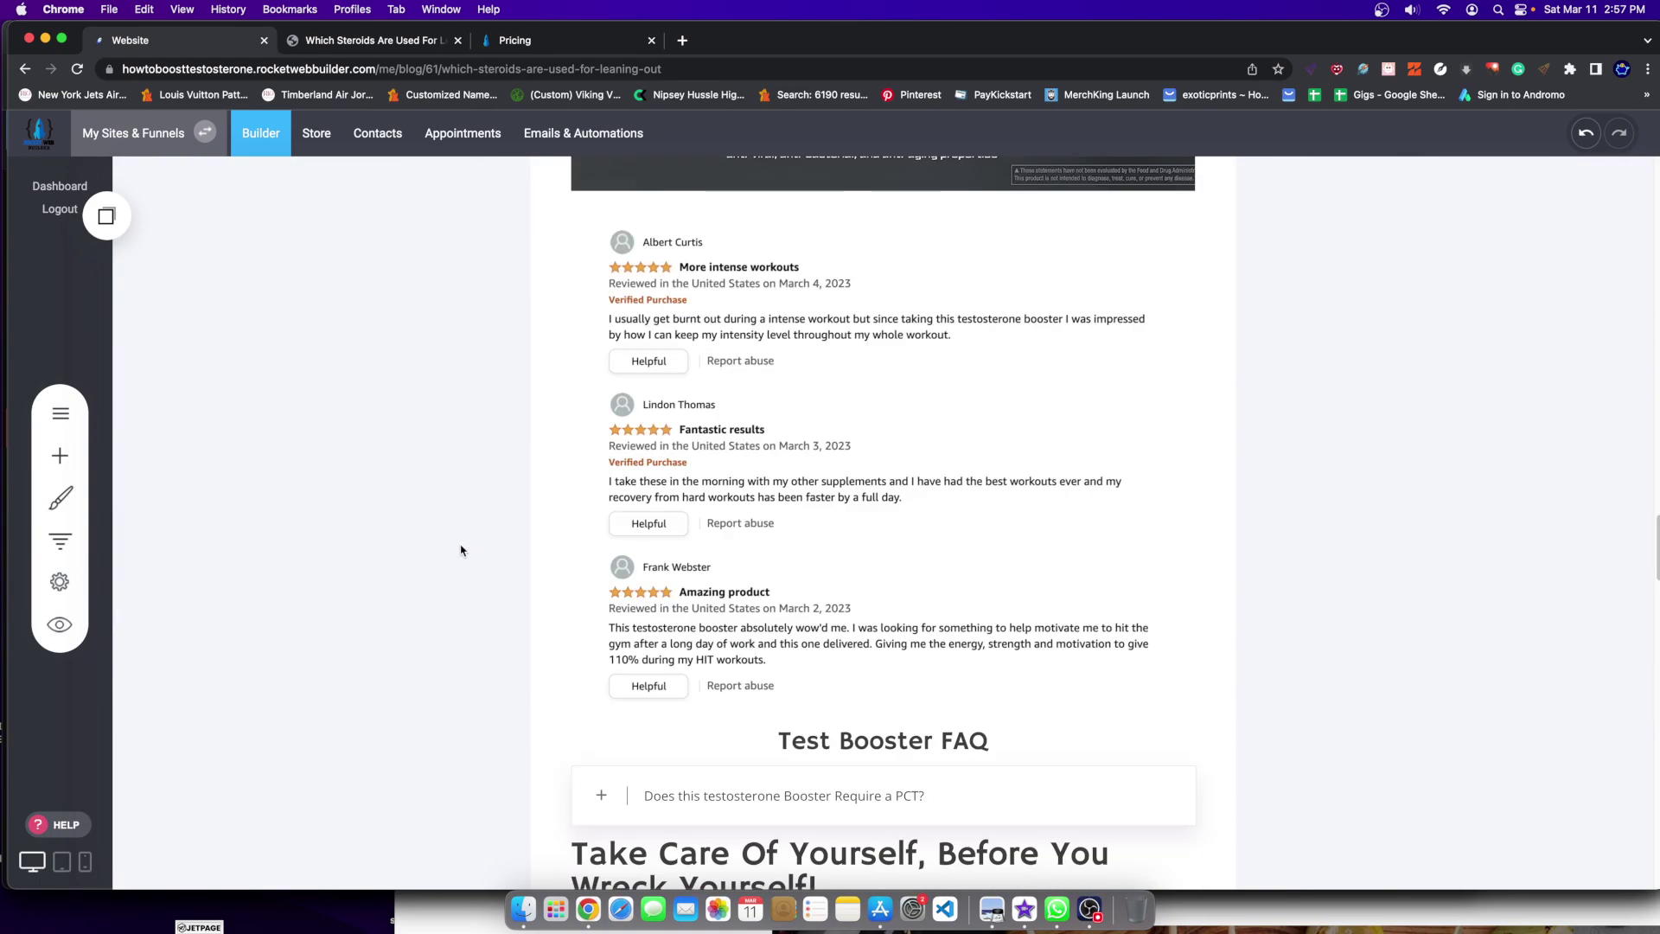
scroll(661, 570, up, 8)
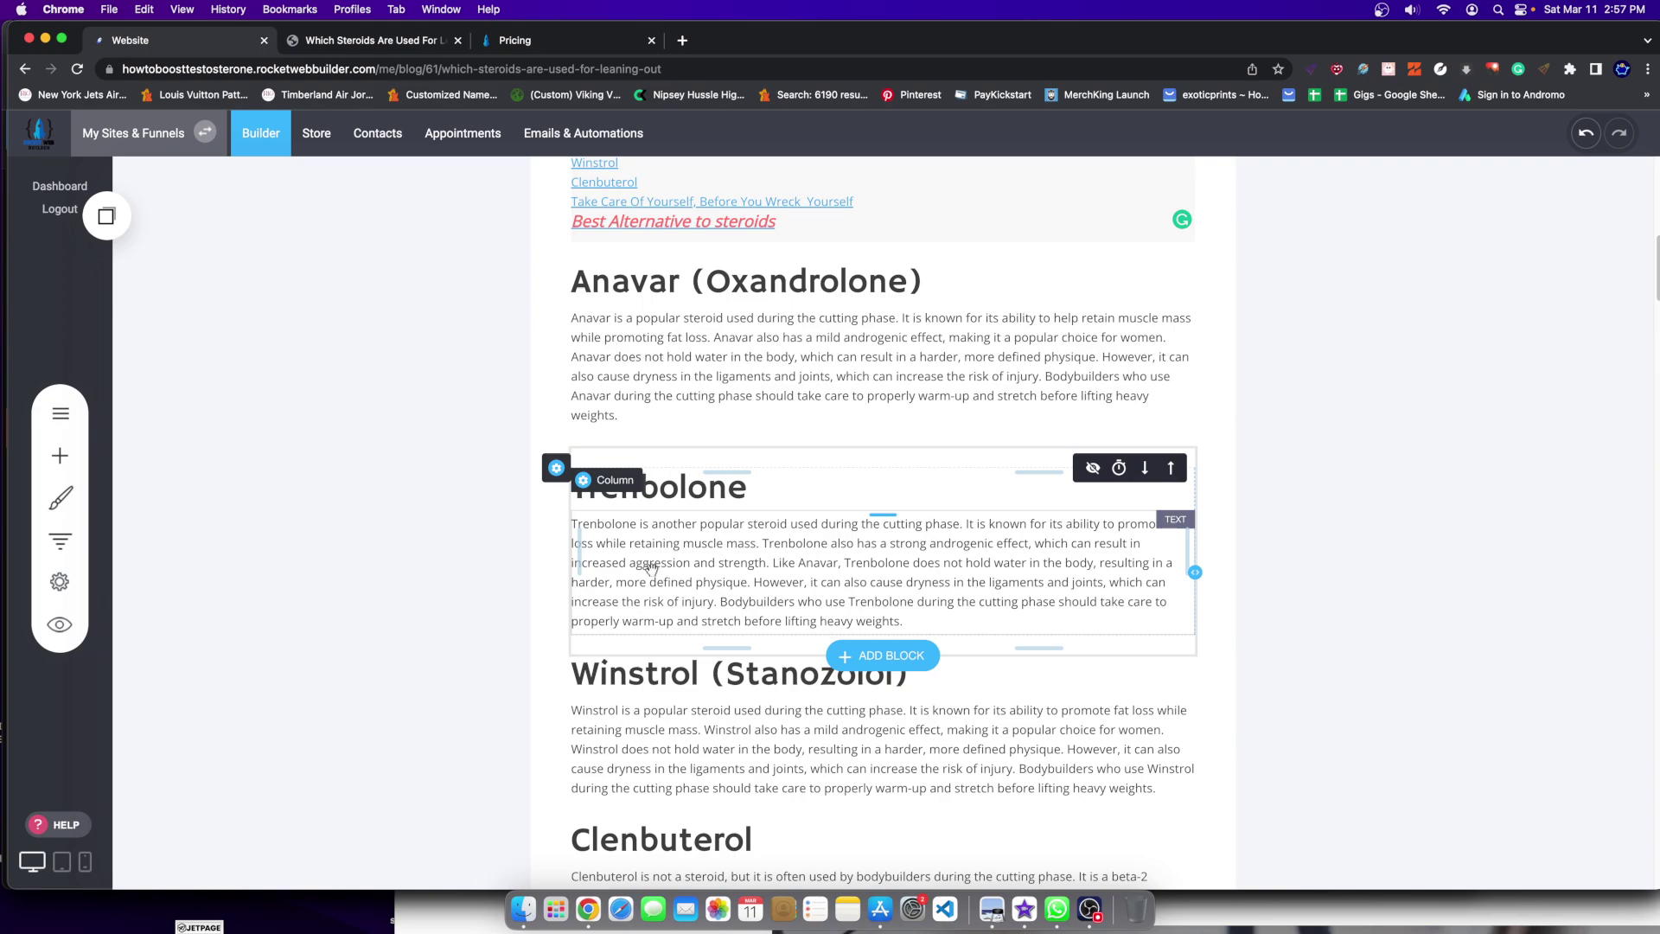
scroll(651, 568, up, 6)
scroll(848, 525, down, 20)
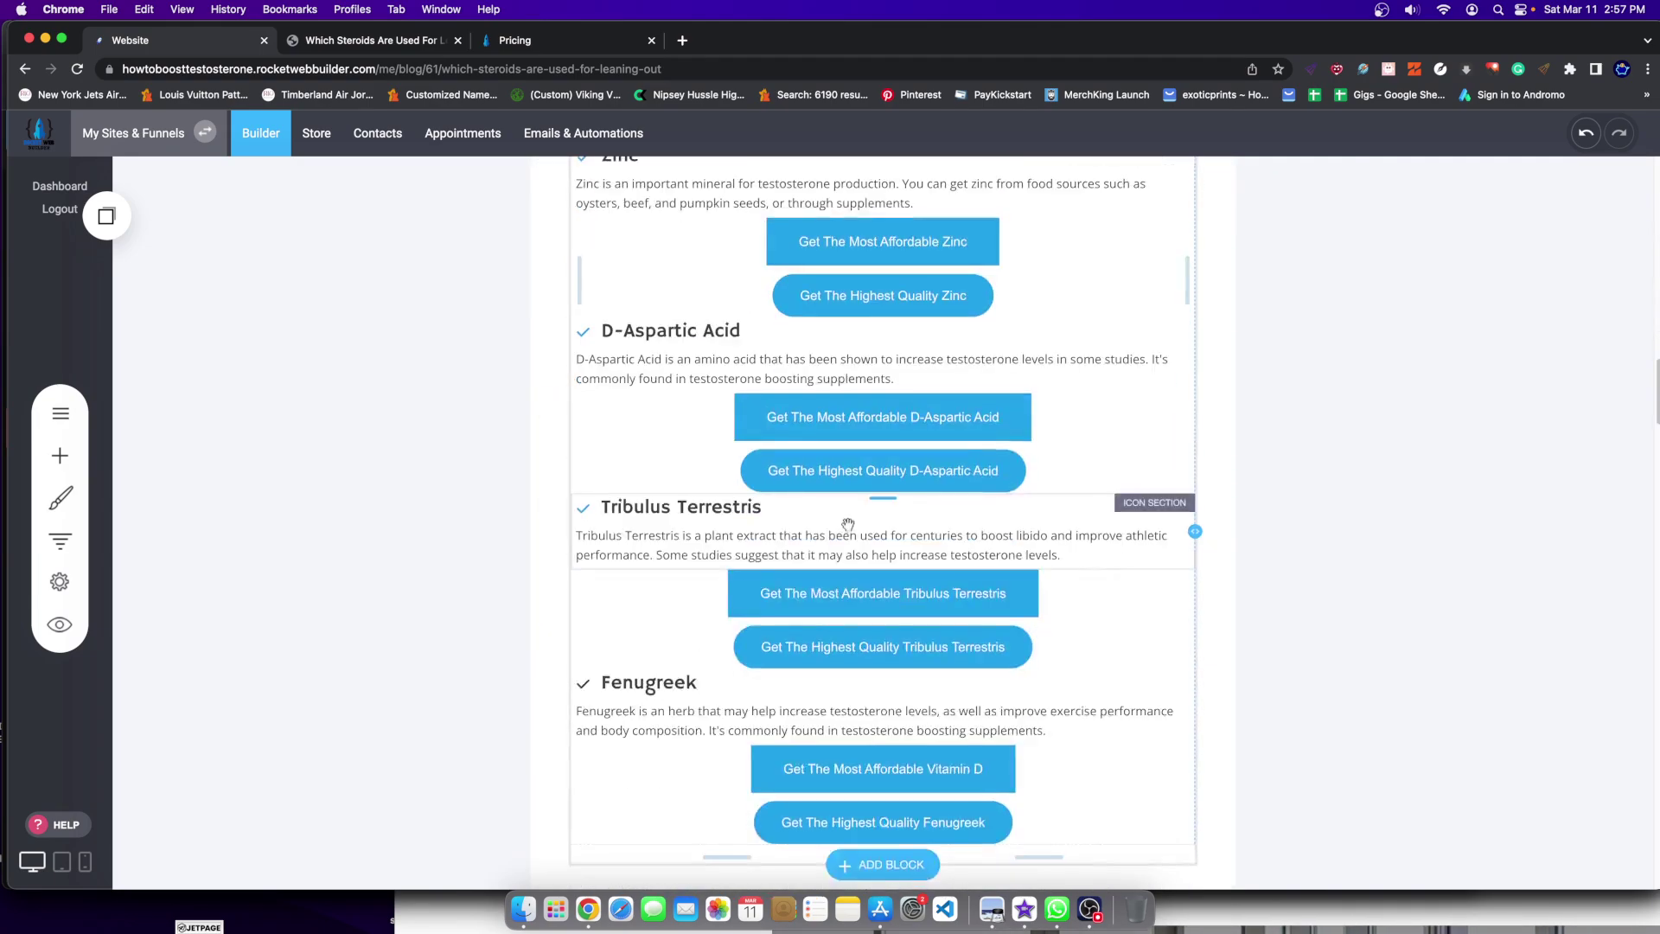
scroll(848, 525, down, 15)
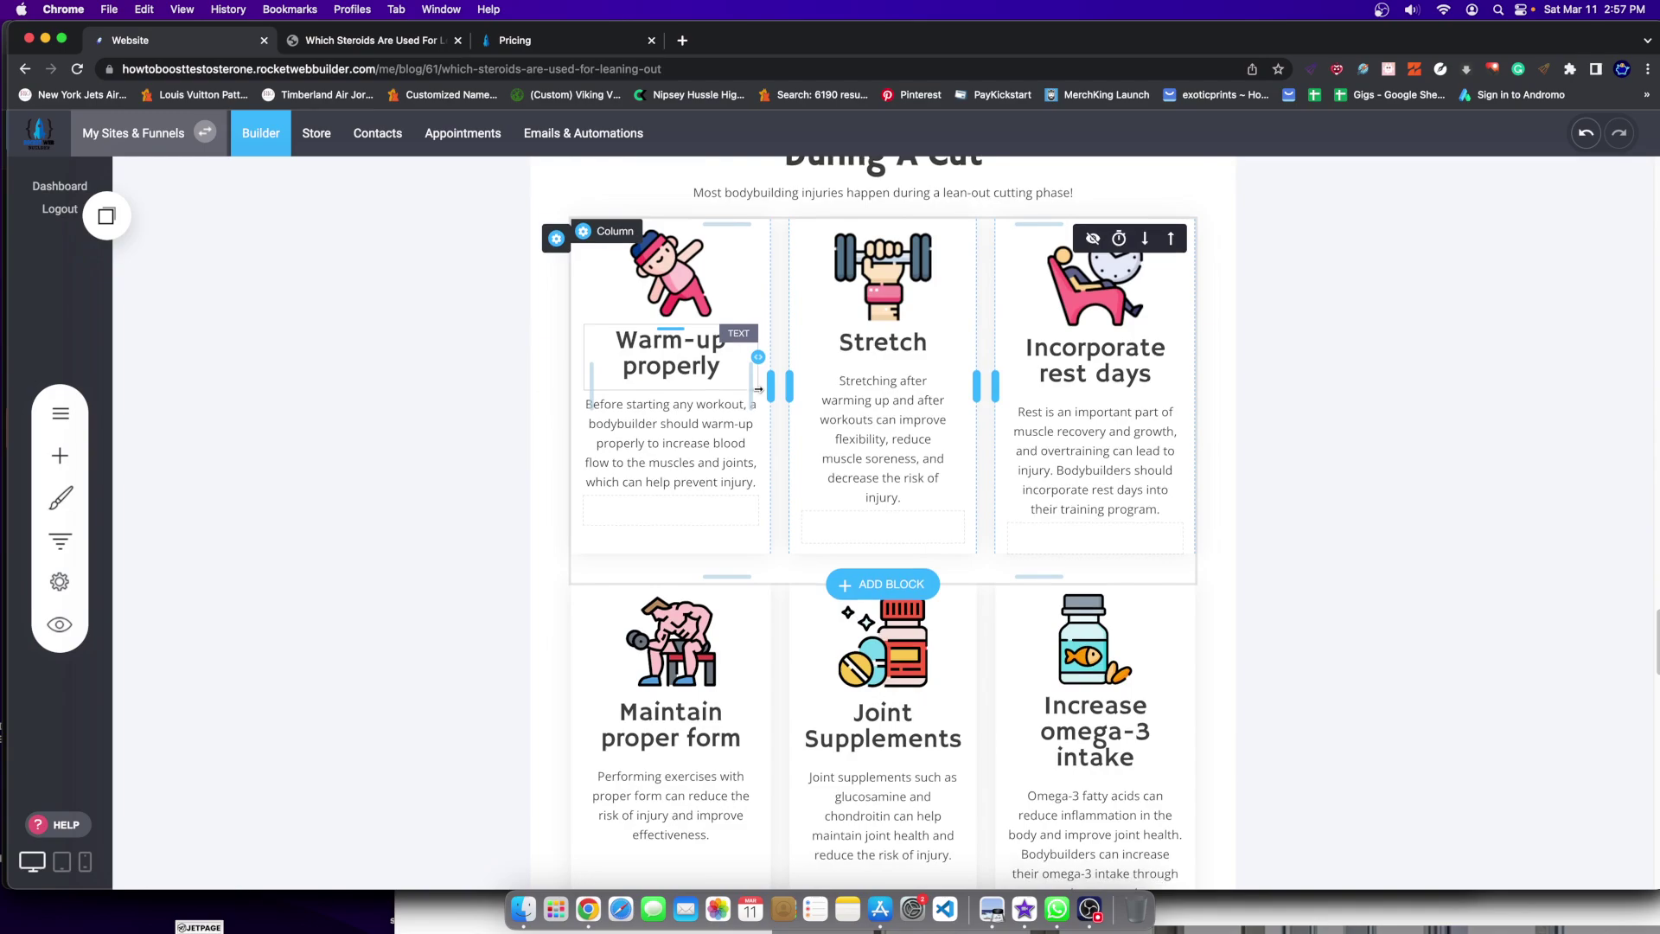
scroll(758, 389, down, 15)
scroll(802, 422, up, 5)
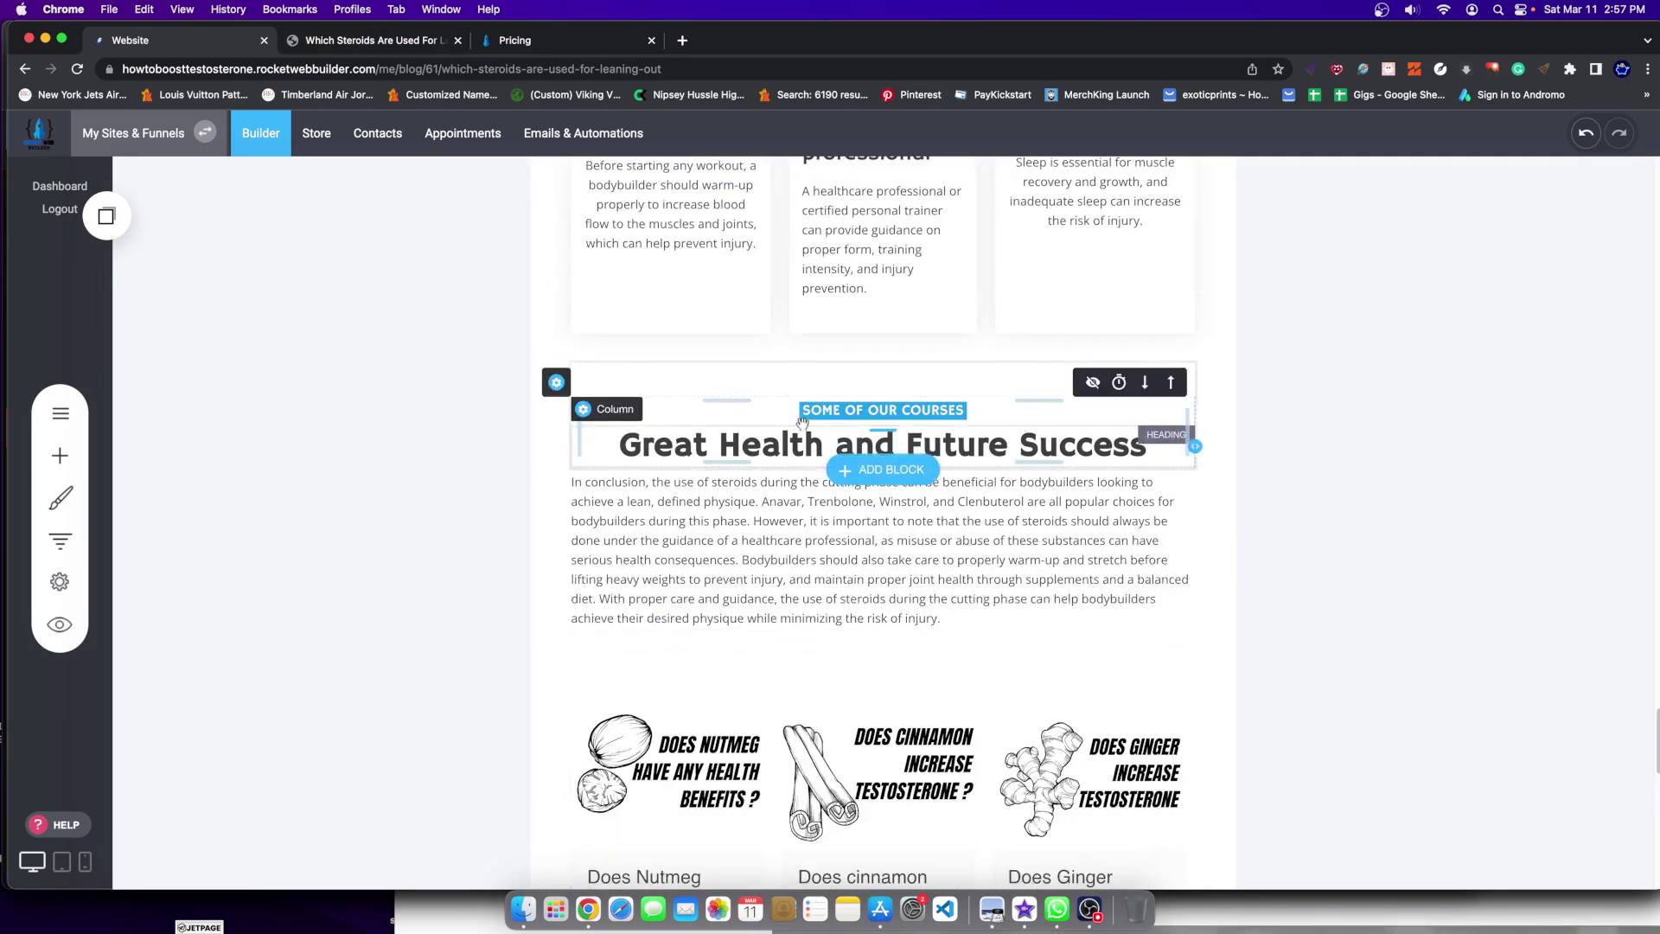
scroll(847, 425, down, 8)
scroll(919, 306, up, 15)
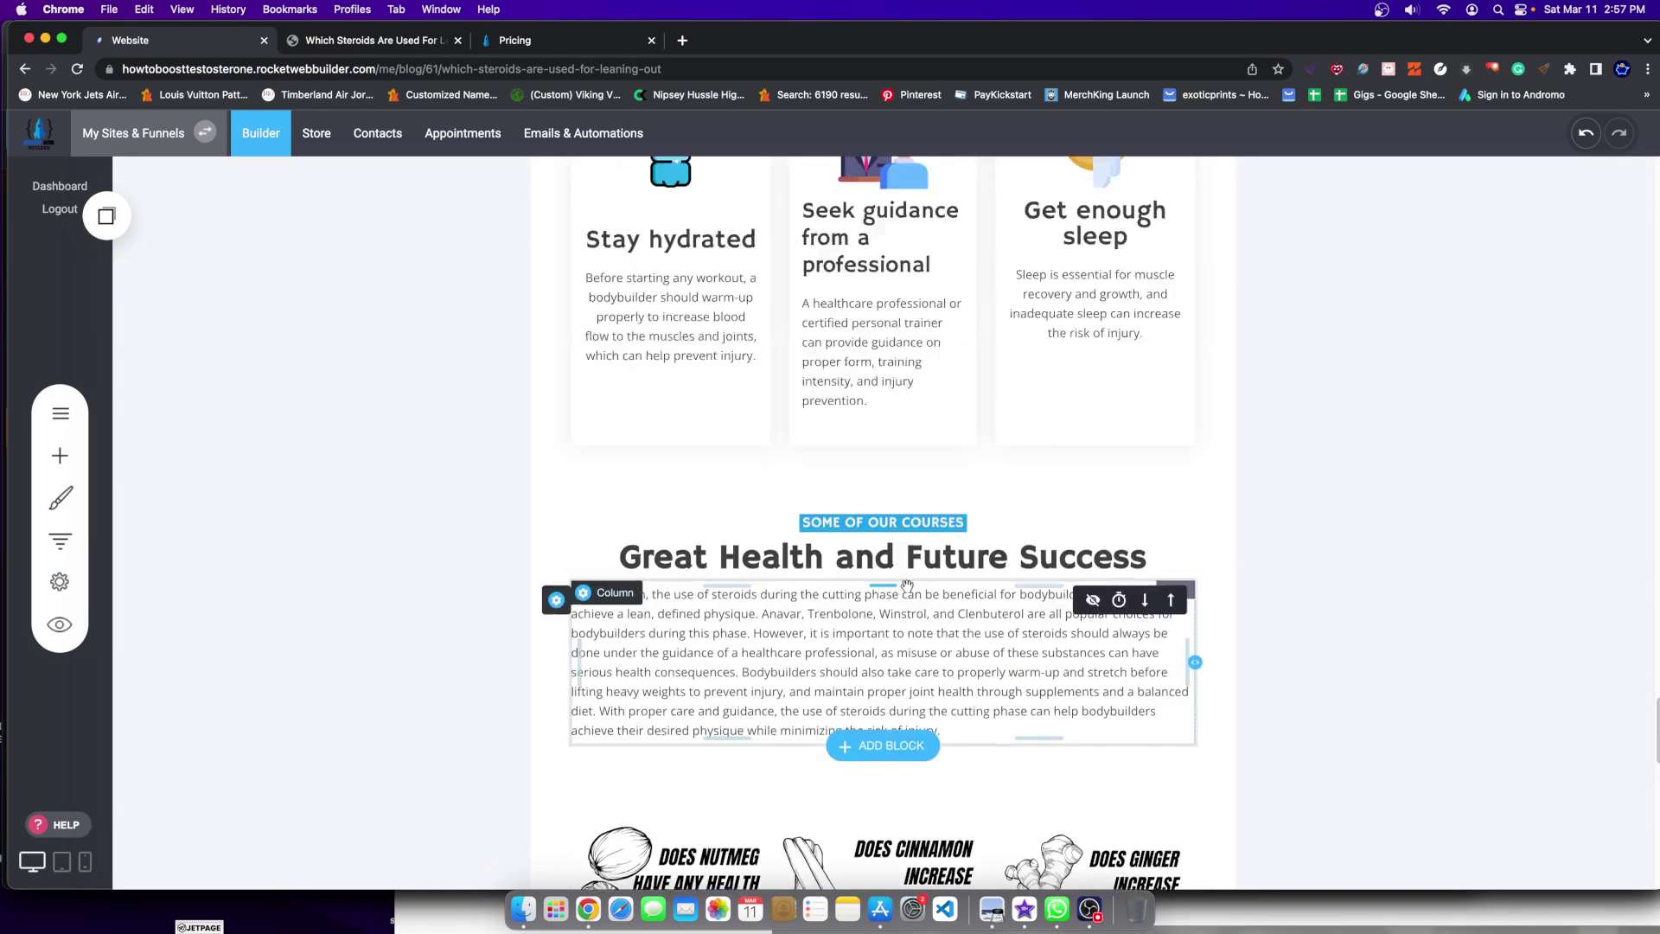
scroll(887, 507, up, 20)
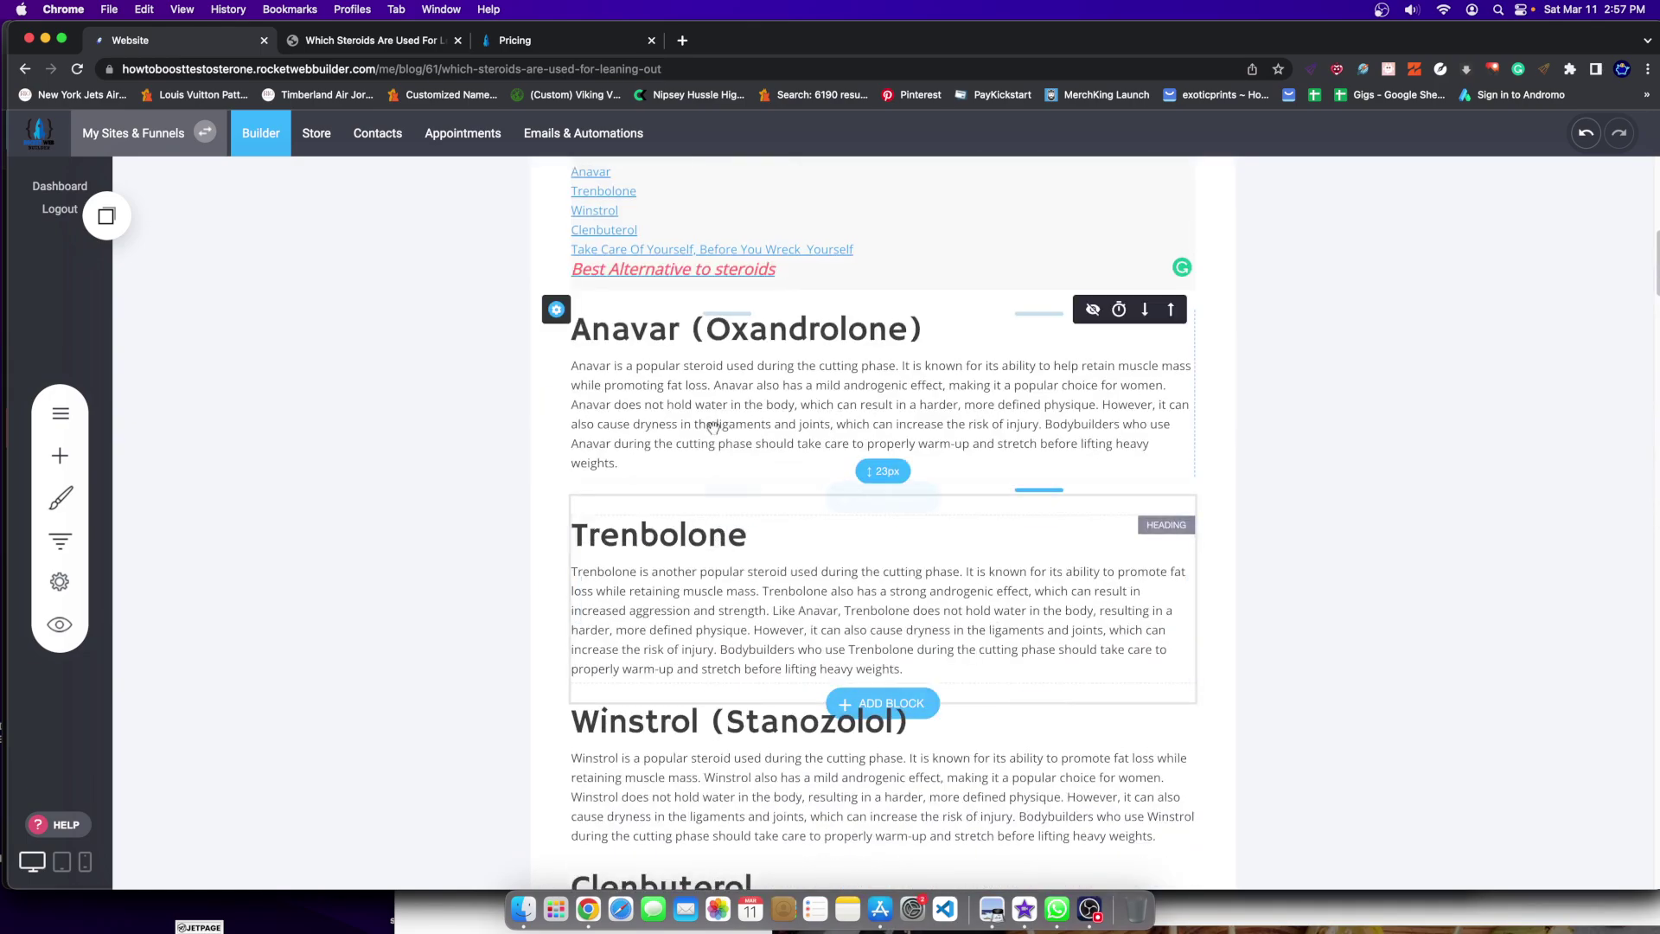
scroll(713, 426, up, 10)
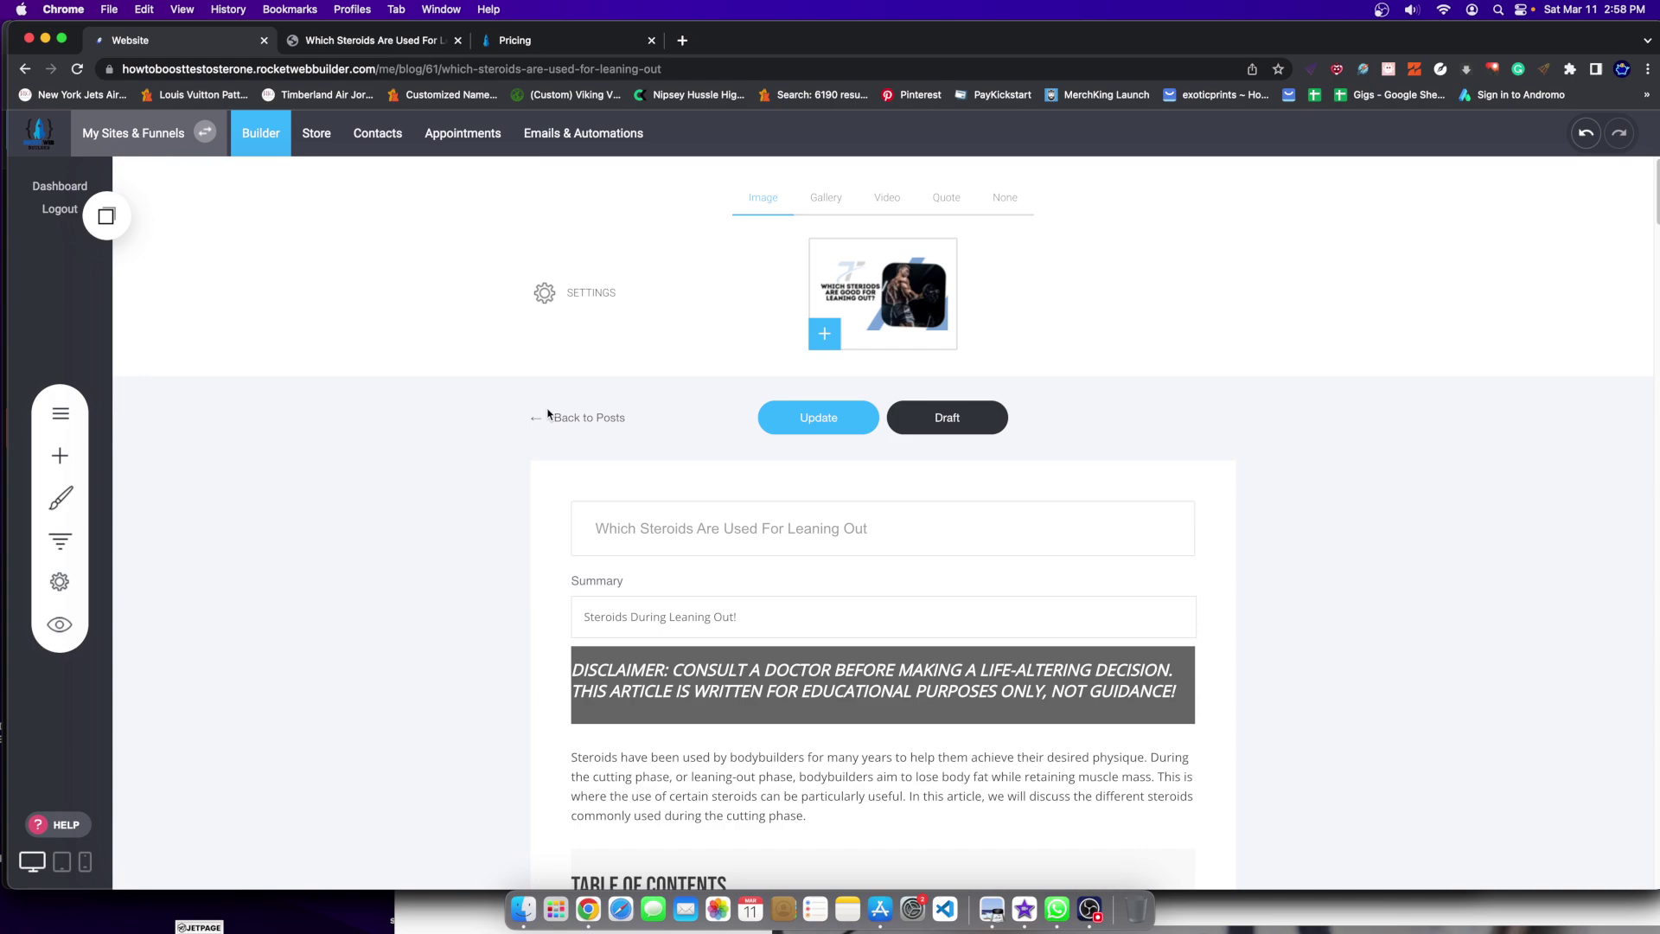
scroll(778, 389, down, 6)
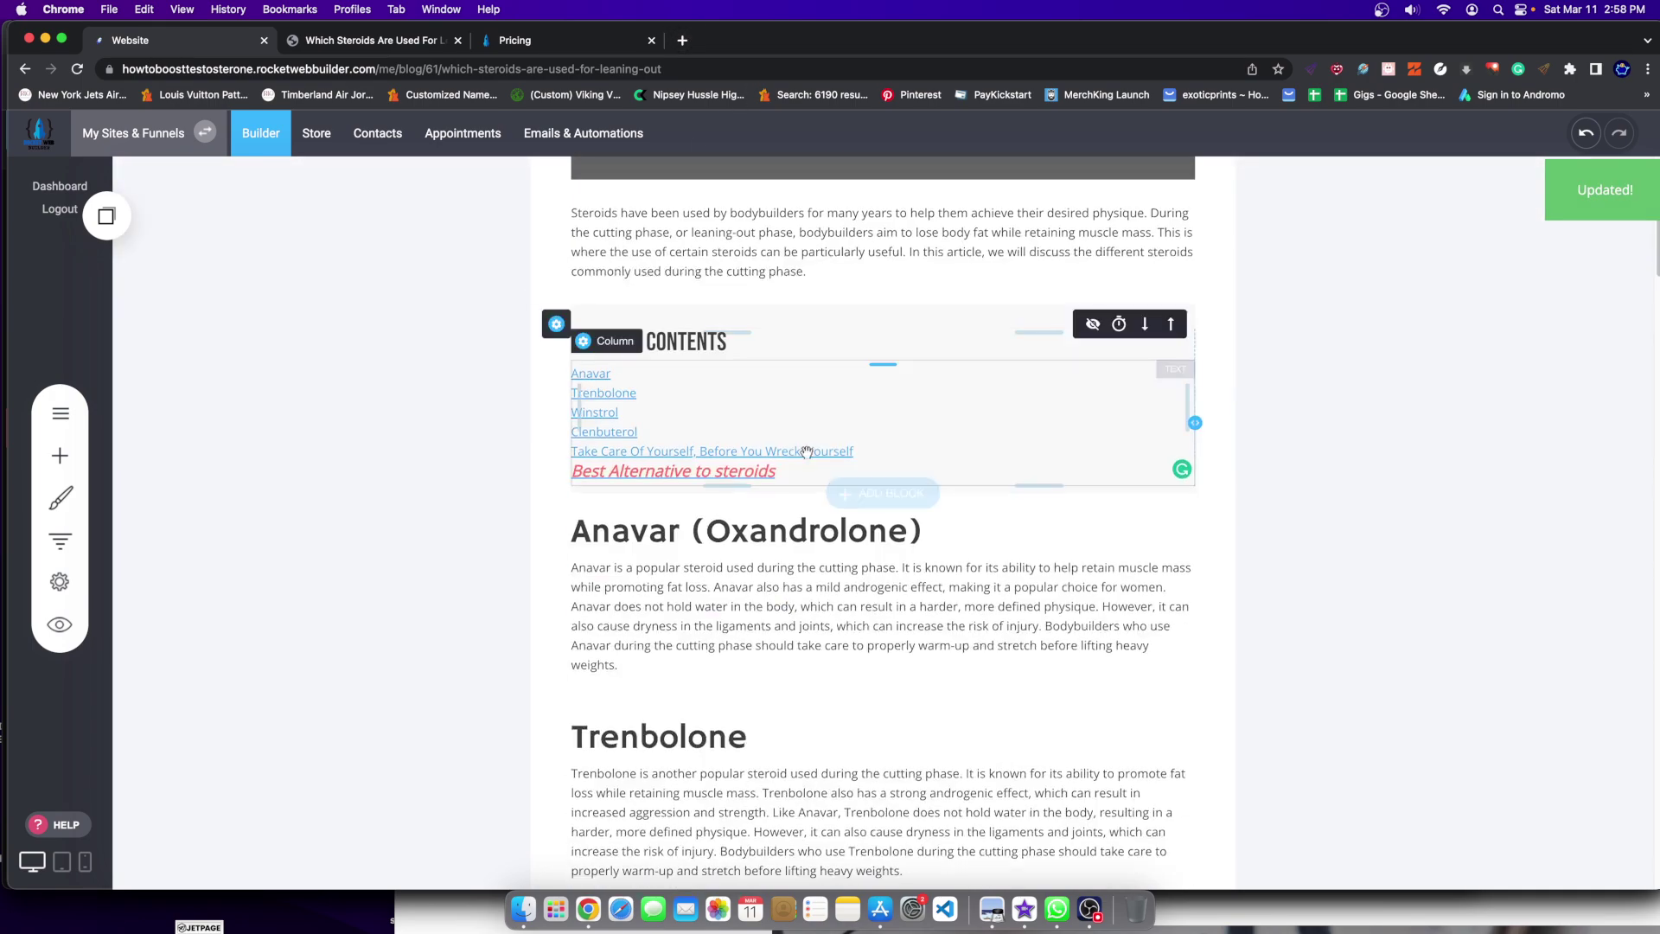
scroll(797, 458, up, 6)
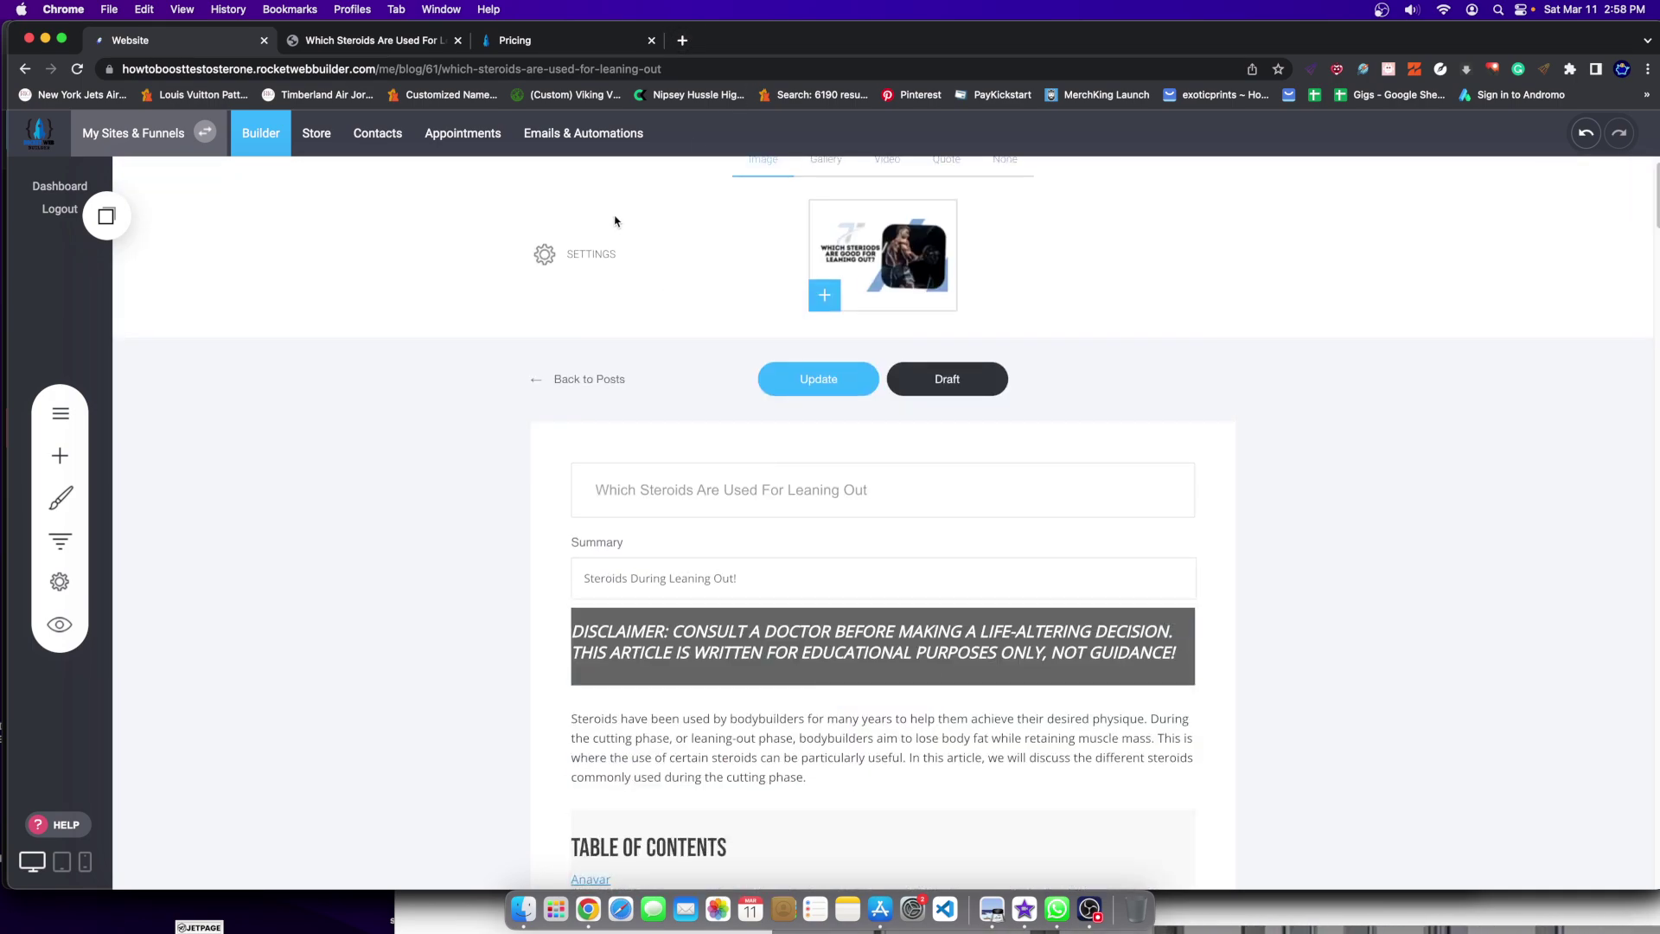
scroll(640, 484, down, 8)
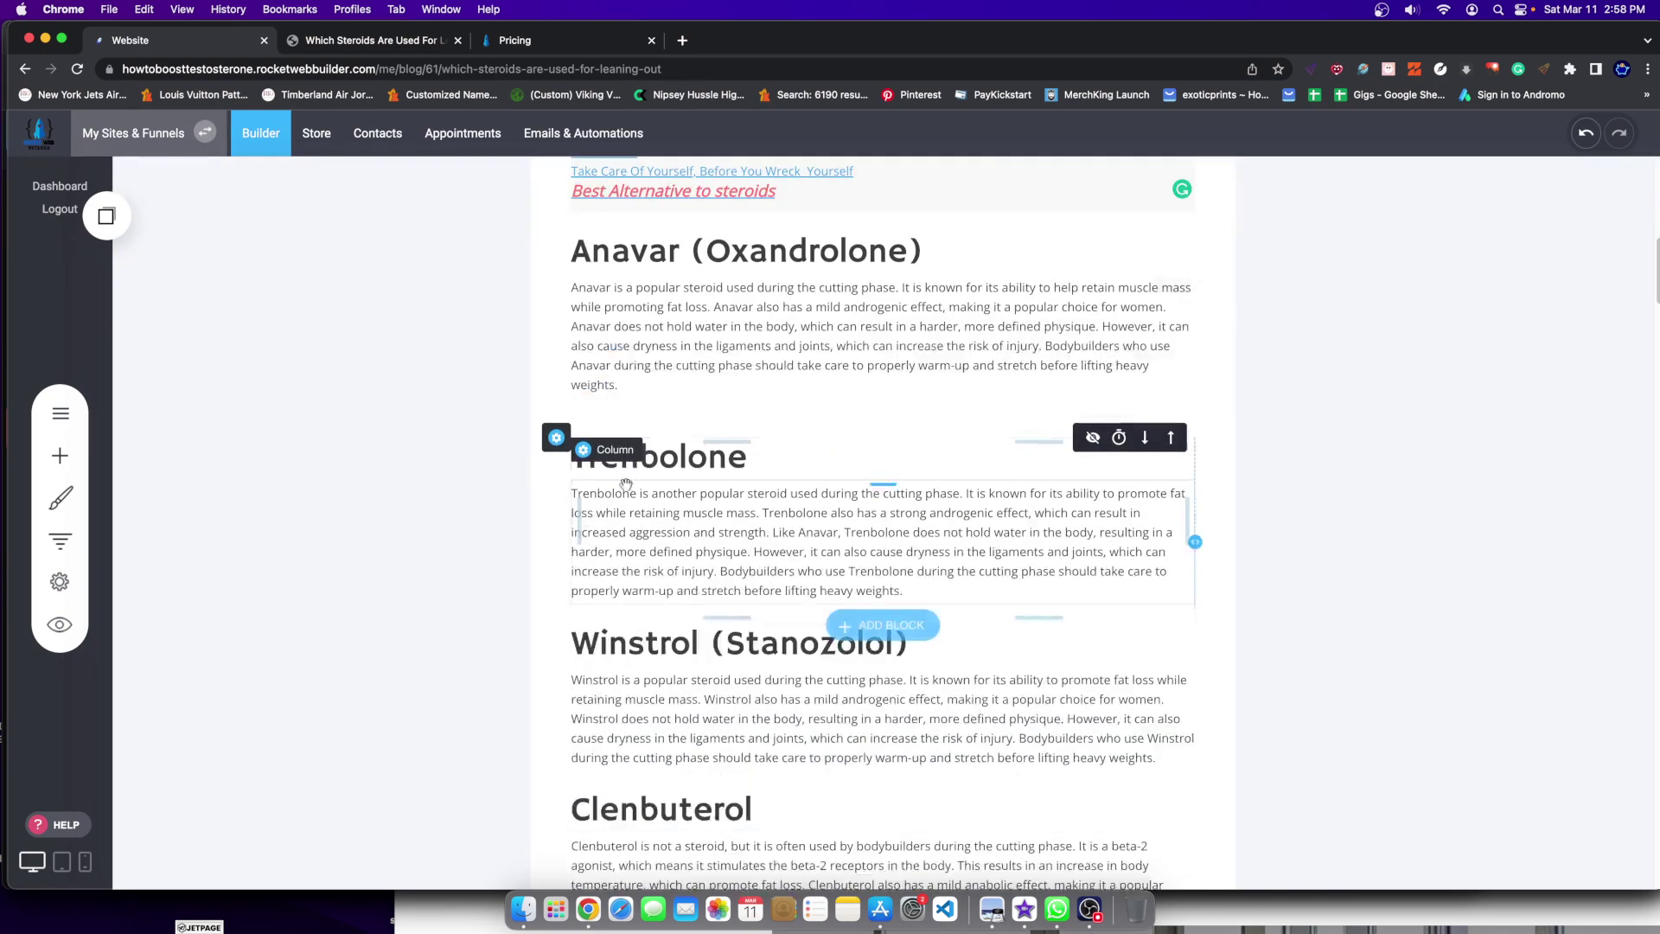
scroll(837, 621, down, 6)
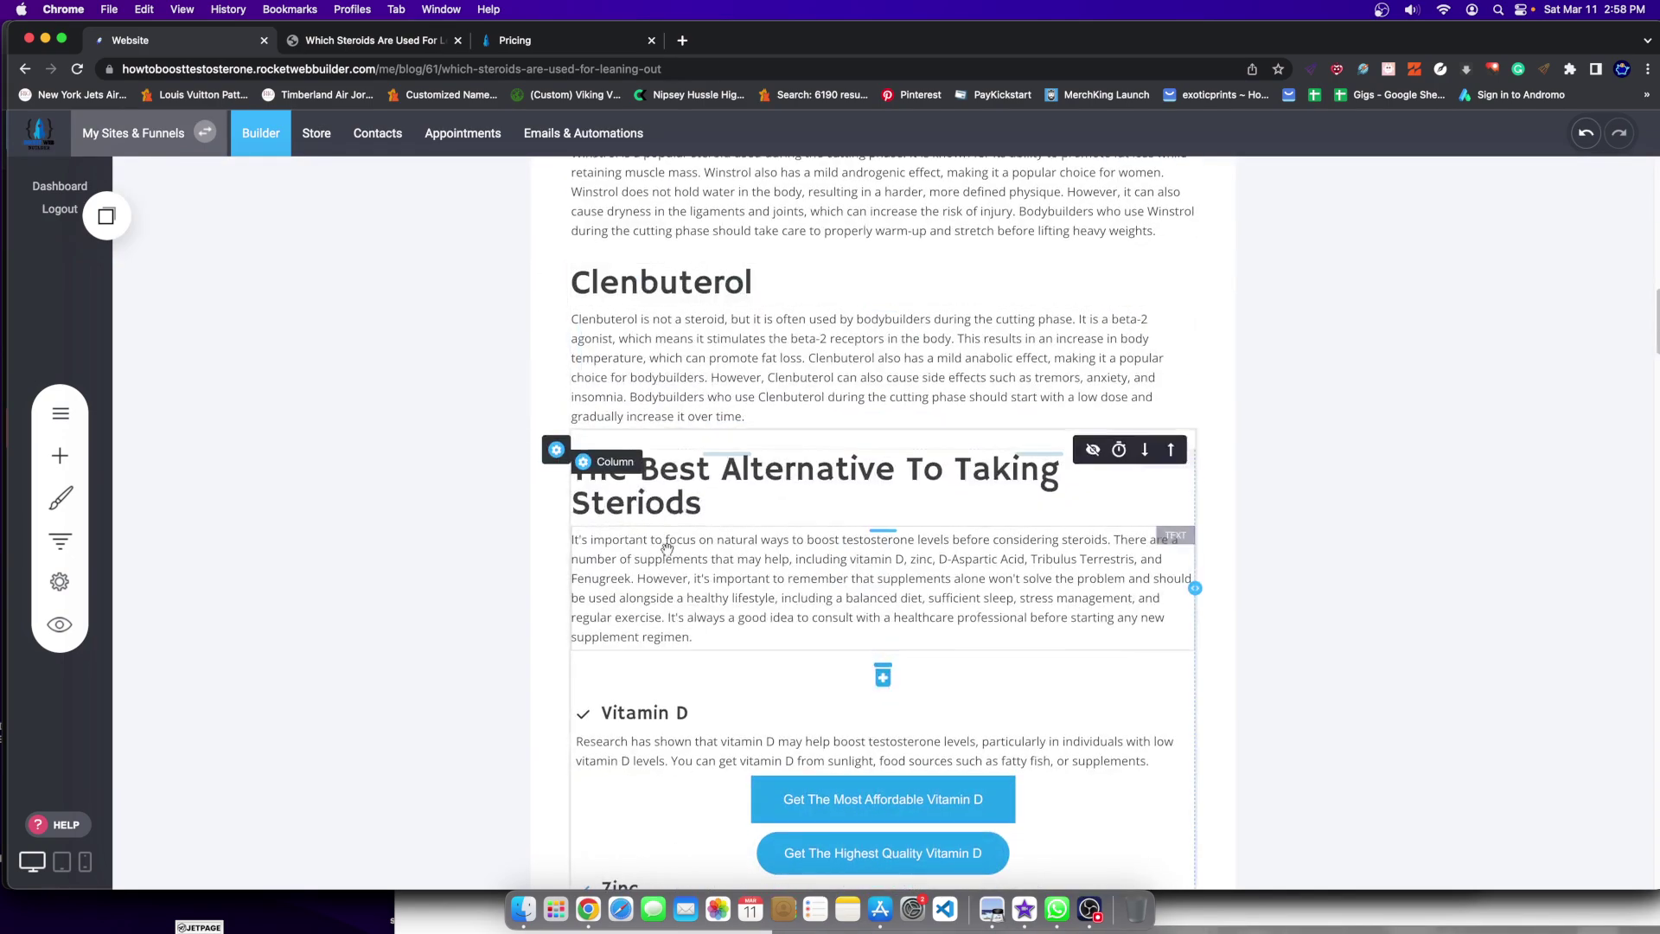
scroll(778, 443, down, 6)
scroll(778, 442, down, 8)
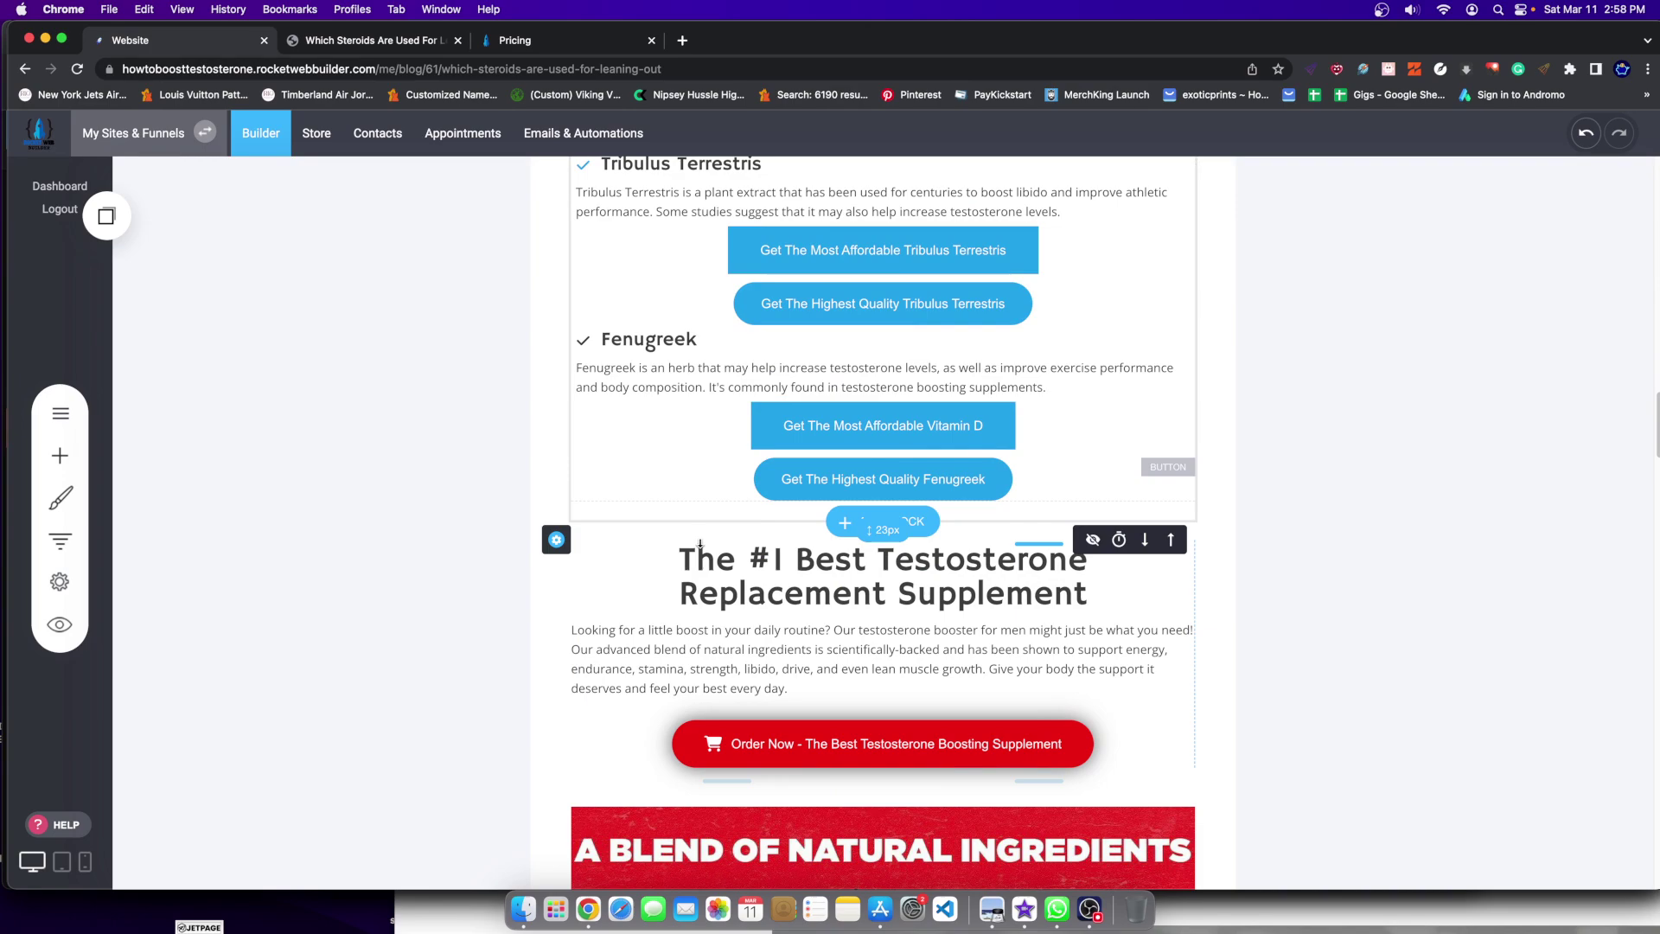
scroll(666, 634, down, 6)
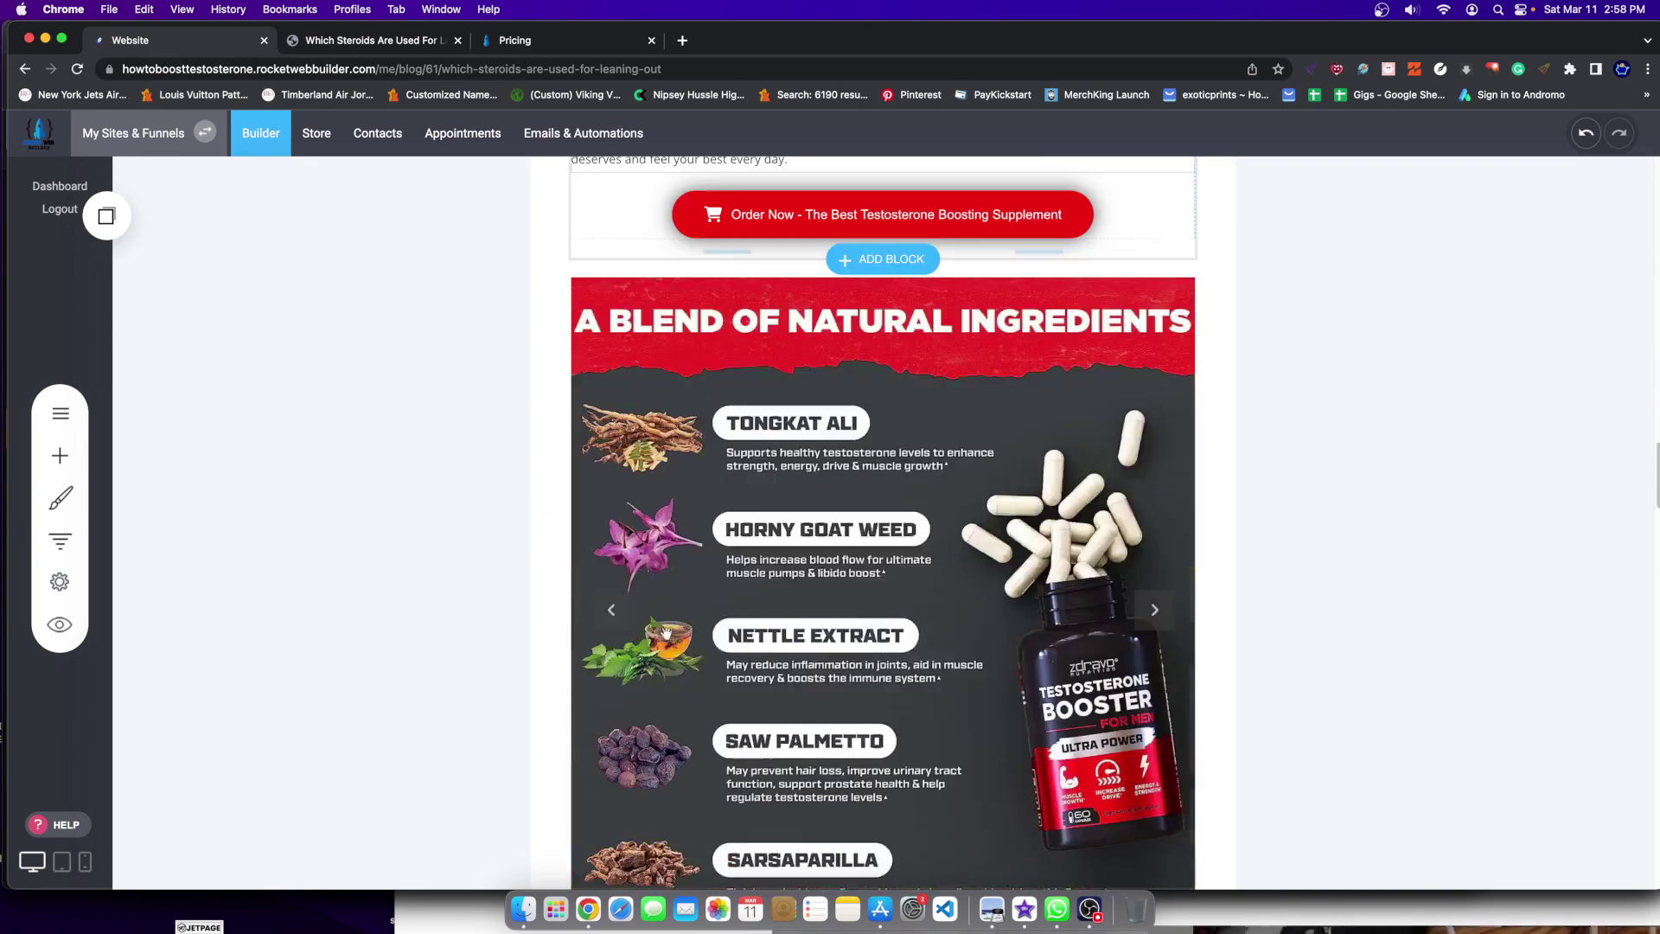
click(378, 48)
click(630, 69)
key(Return)
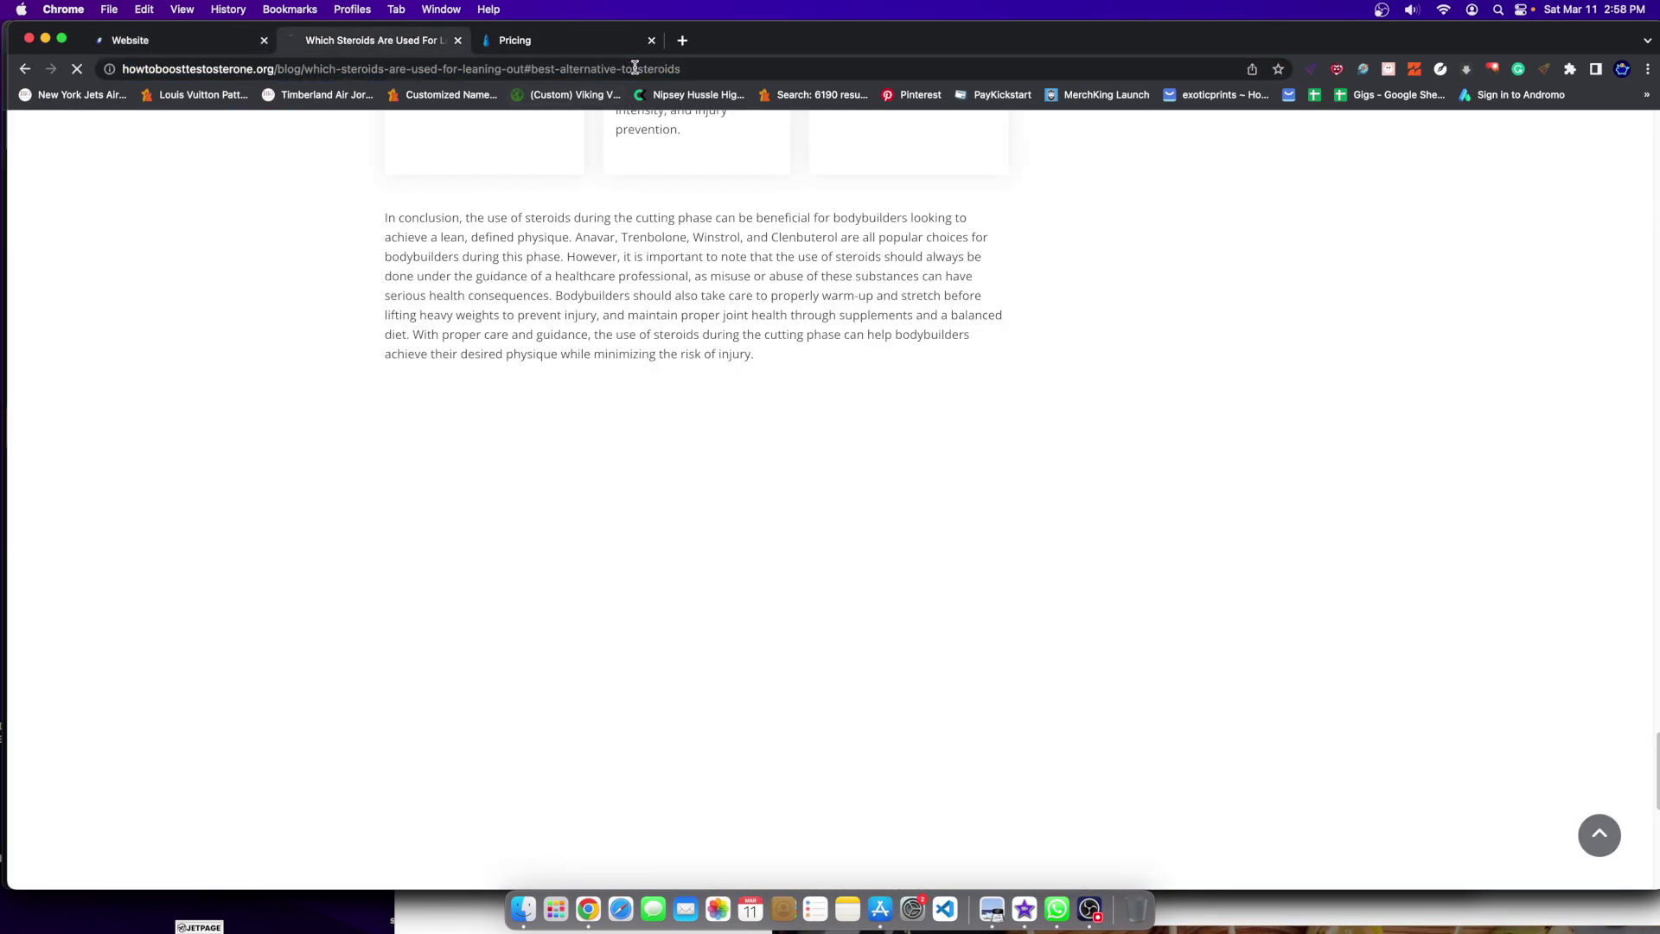
scroll(691, 259, up, 15)
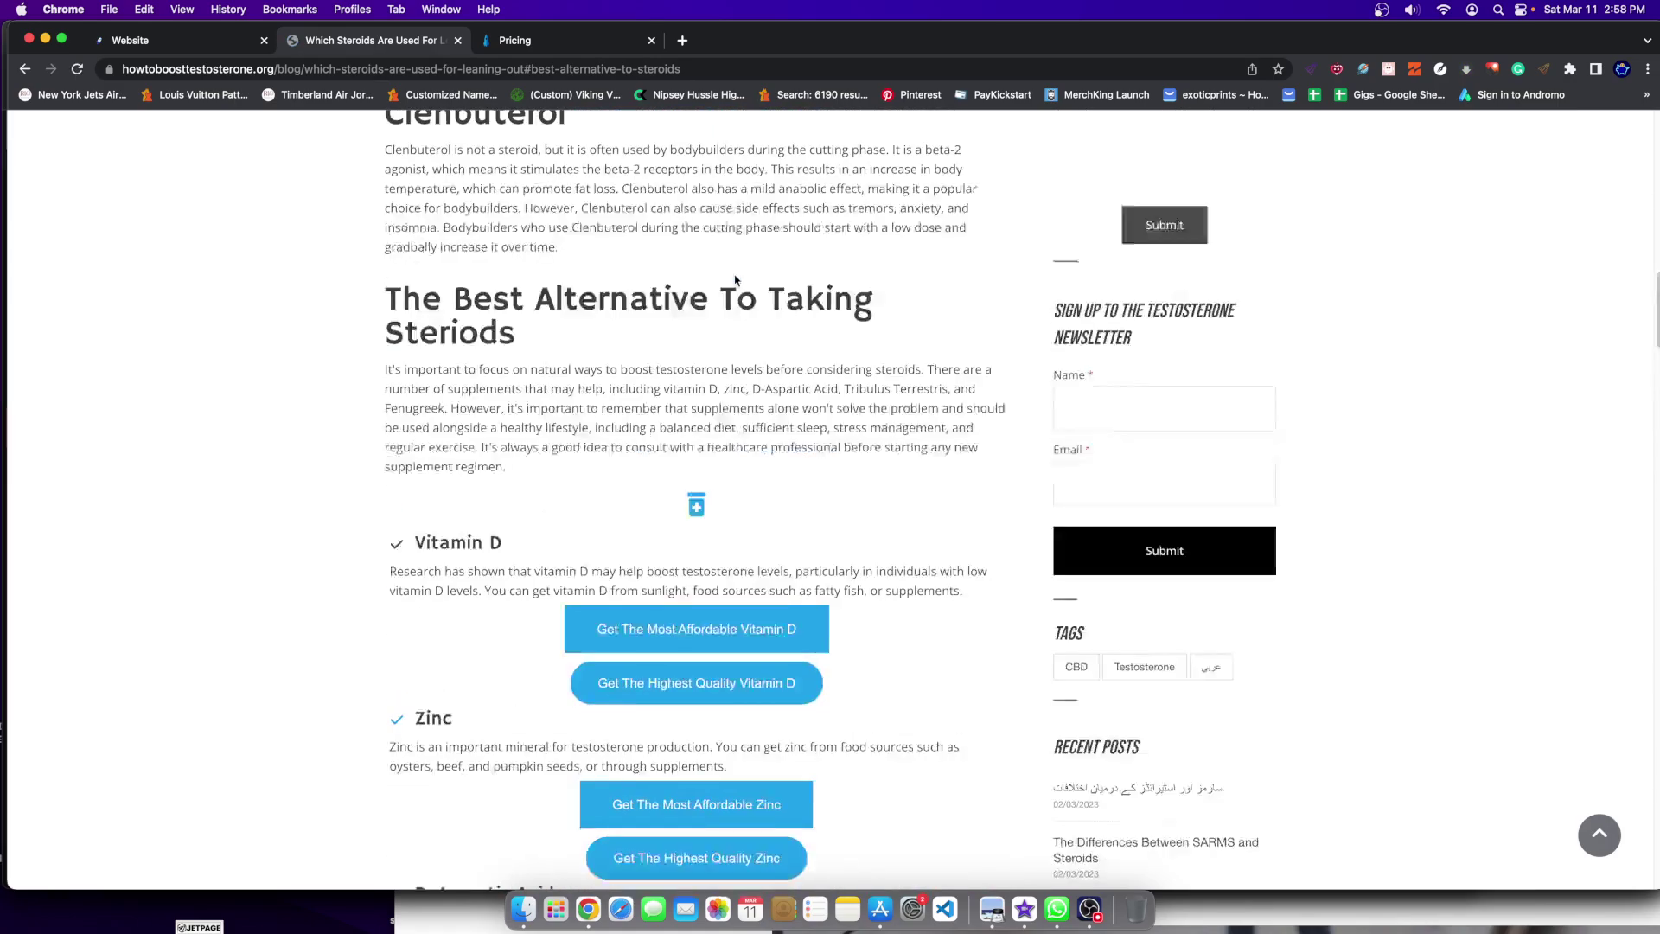
scroll(683, 285, up, 10)
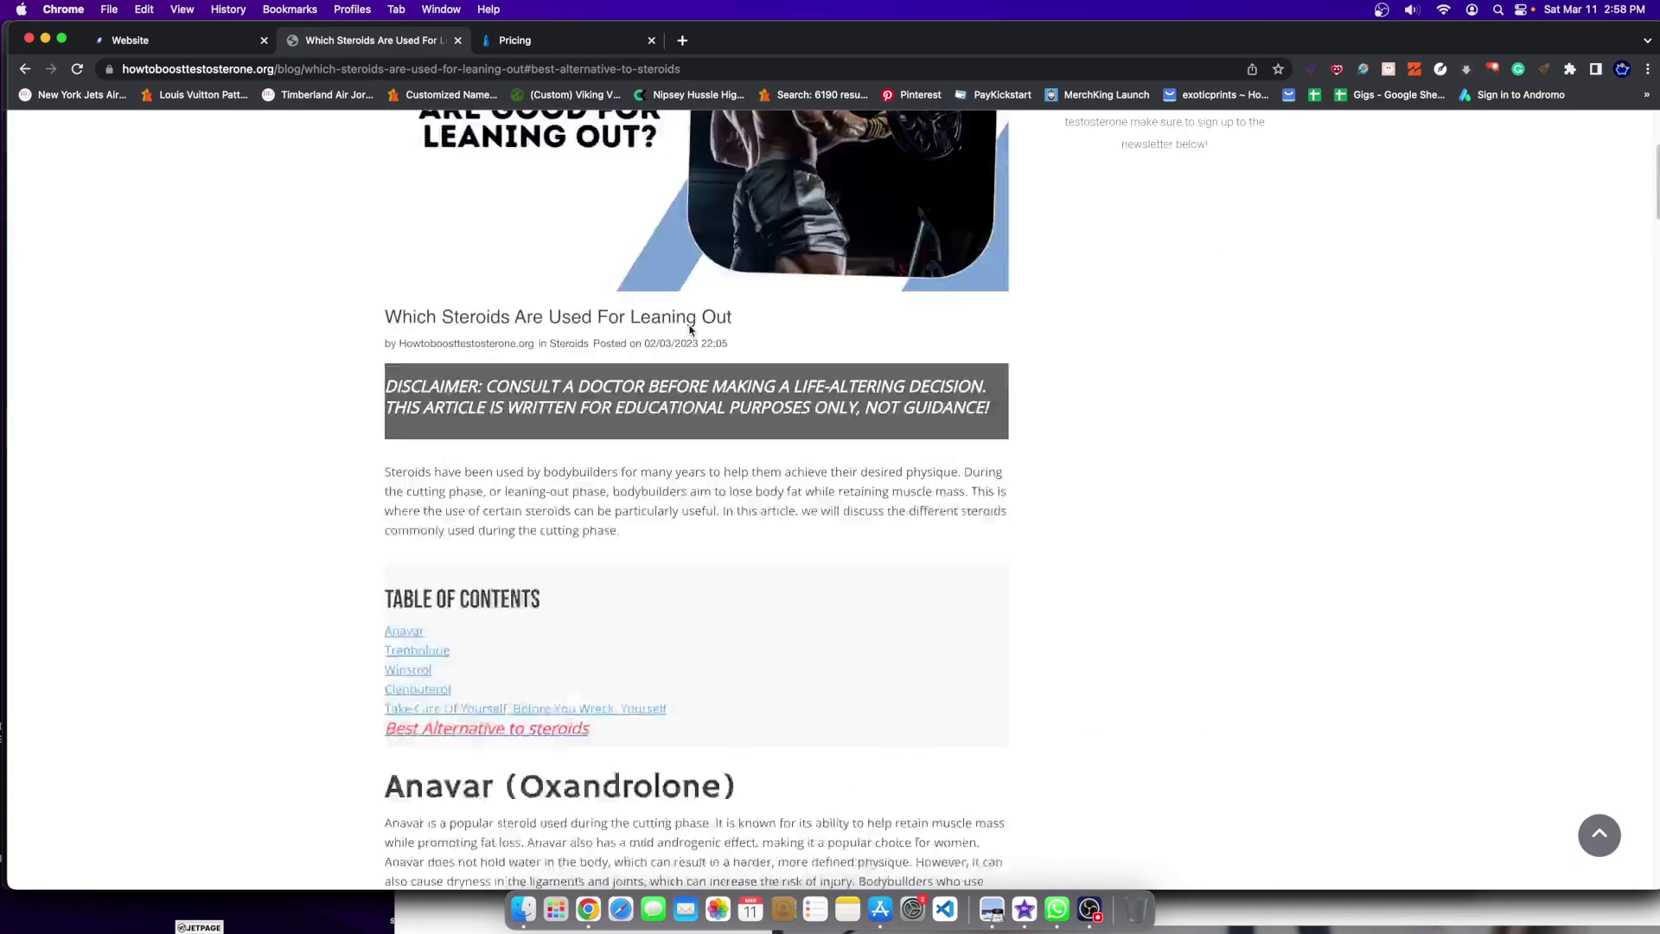
scroll(666, 320, down, 15)
scroll(644, 331, down, 20)
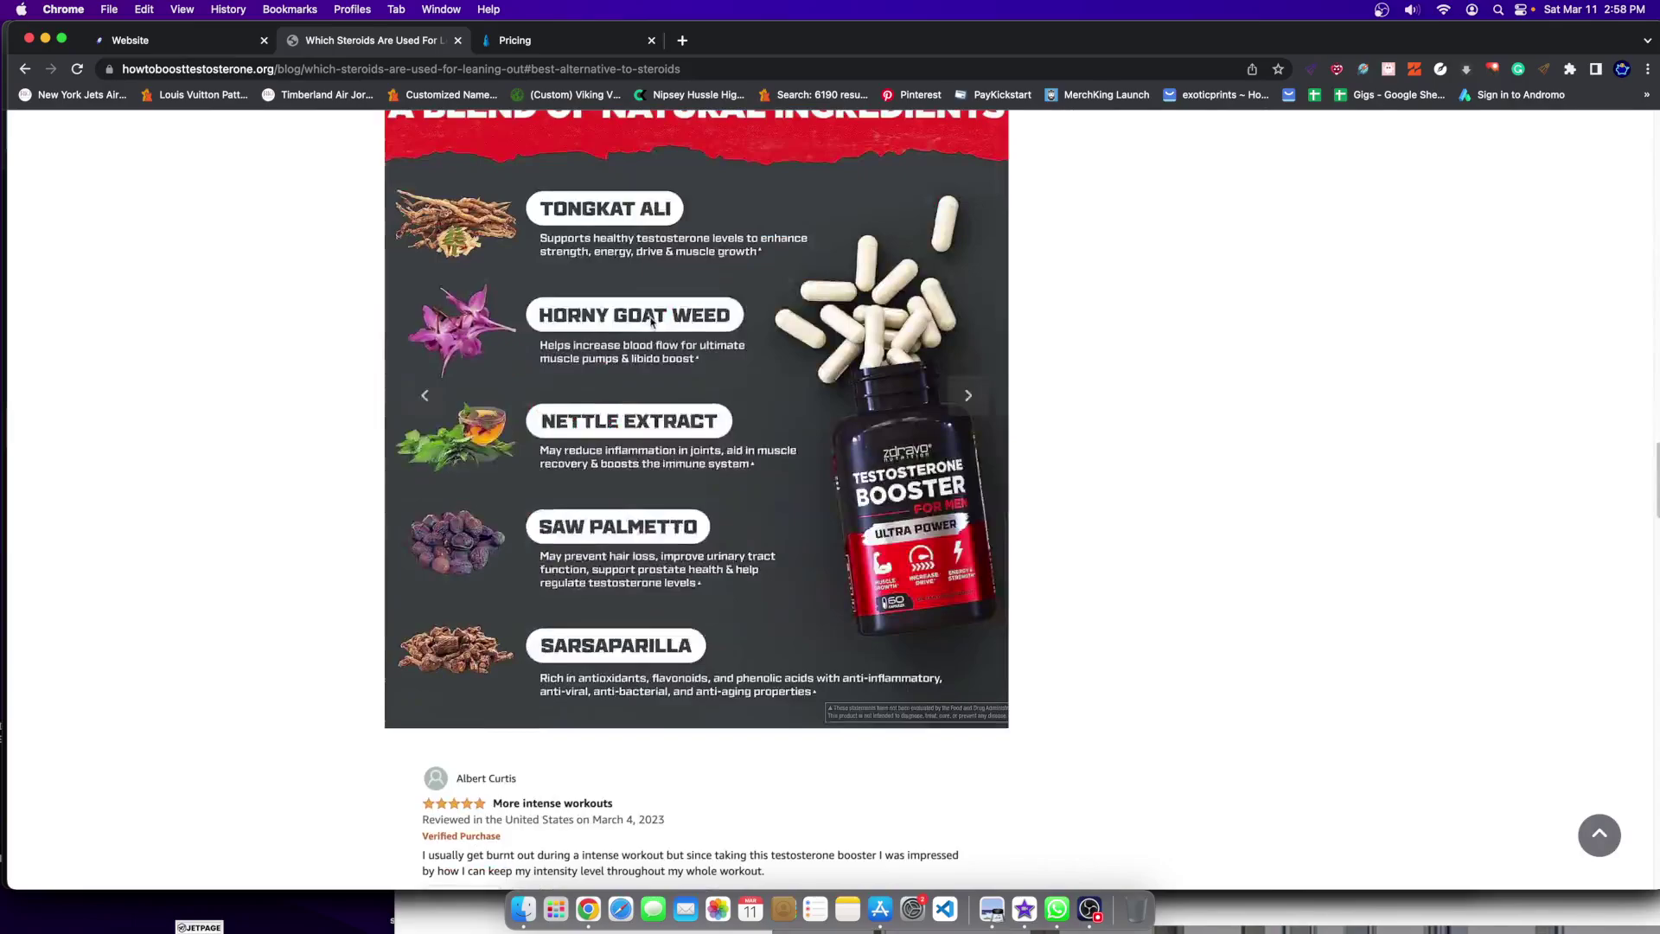
scroll(890, 414, up, 10)
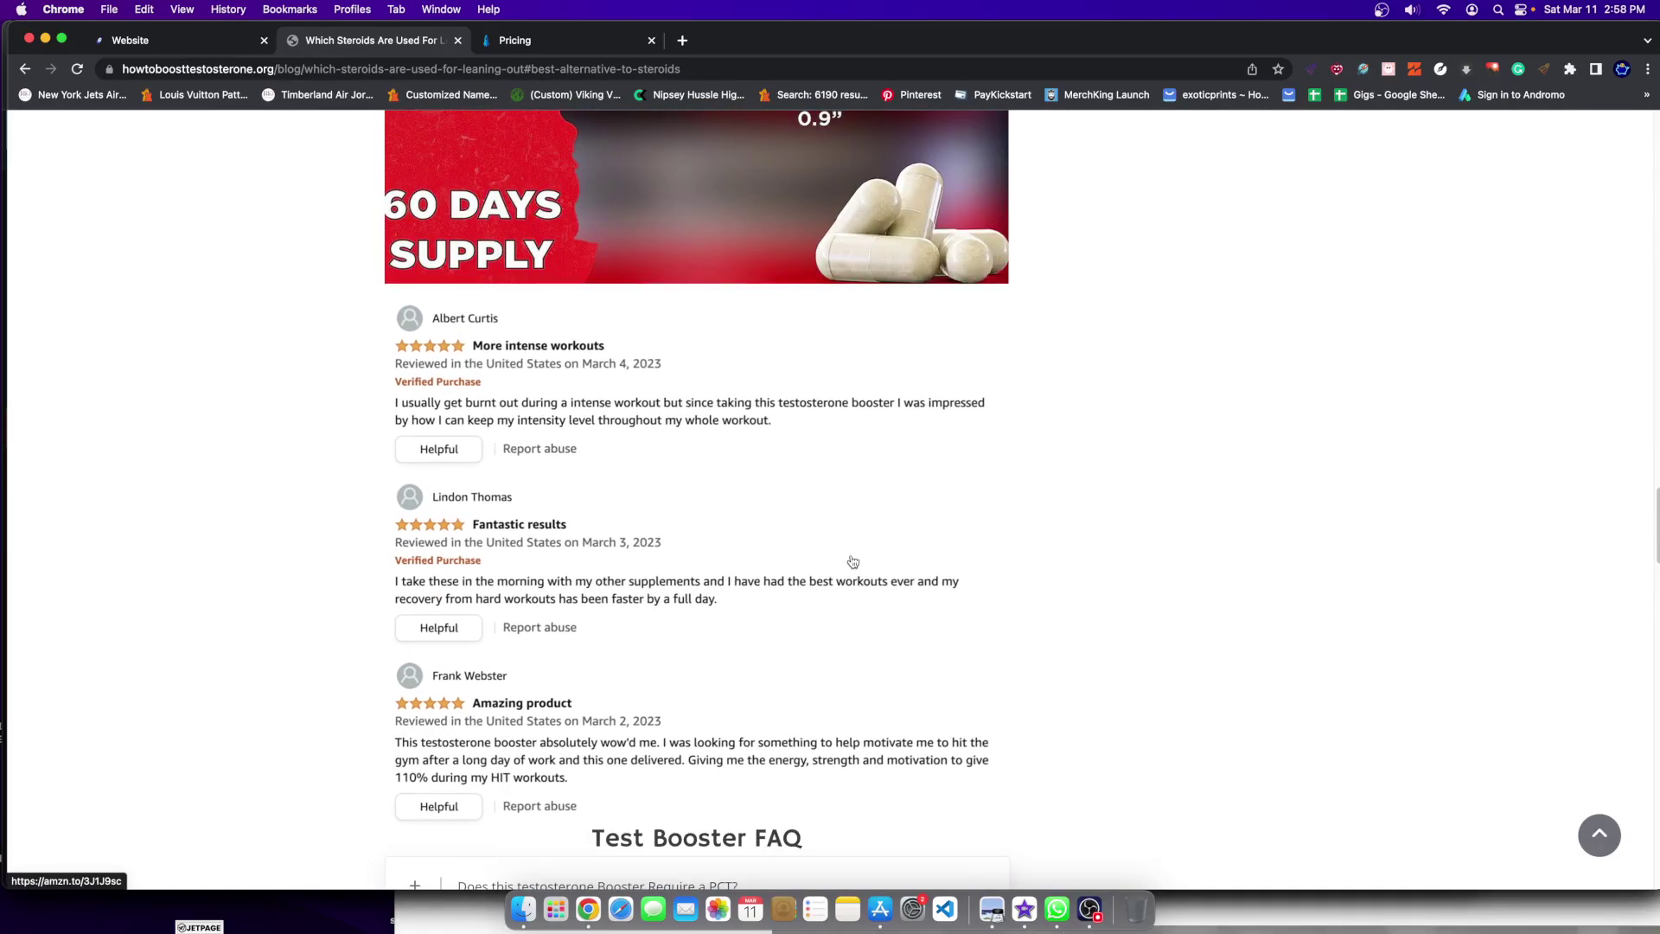
click(136, 38)
scroll(1216, 850, down, 8)
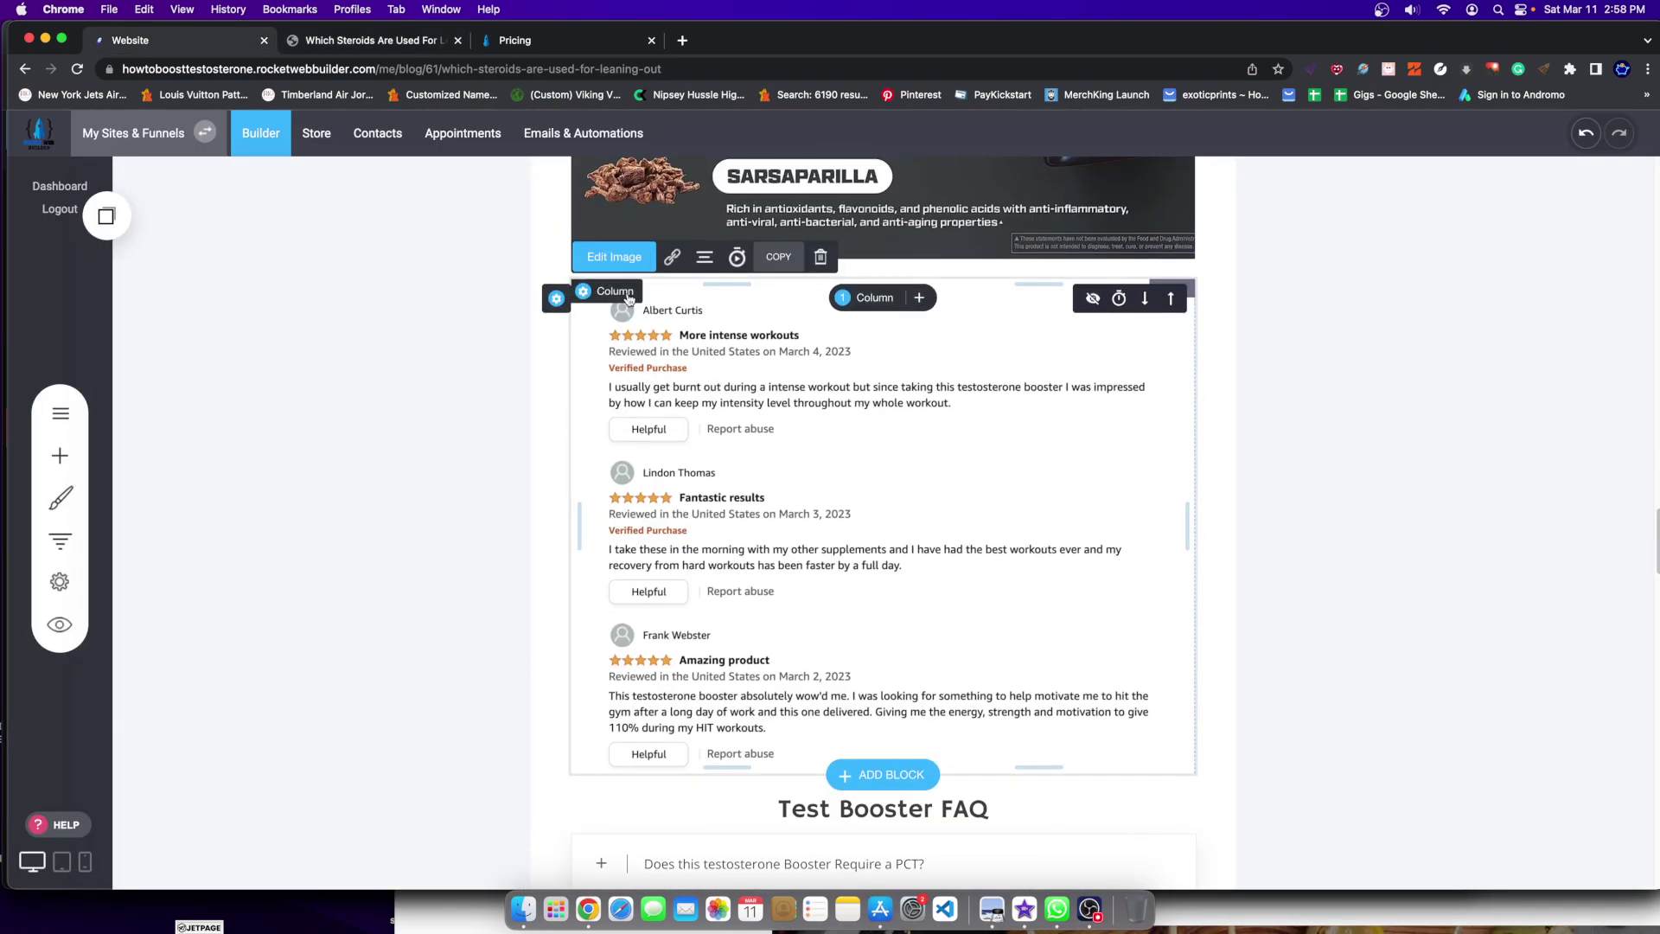
Step: Link the reviews image to the amzn.to testosterone booster page, opening in a new tab
click(47, 419)
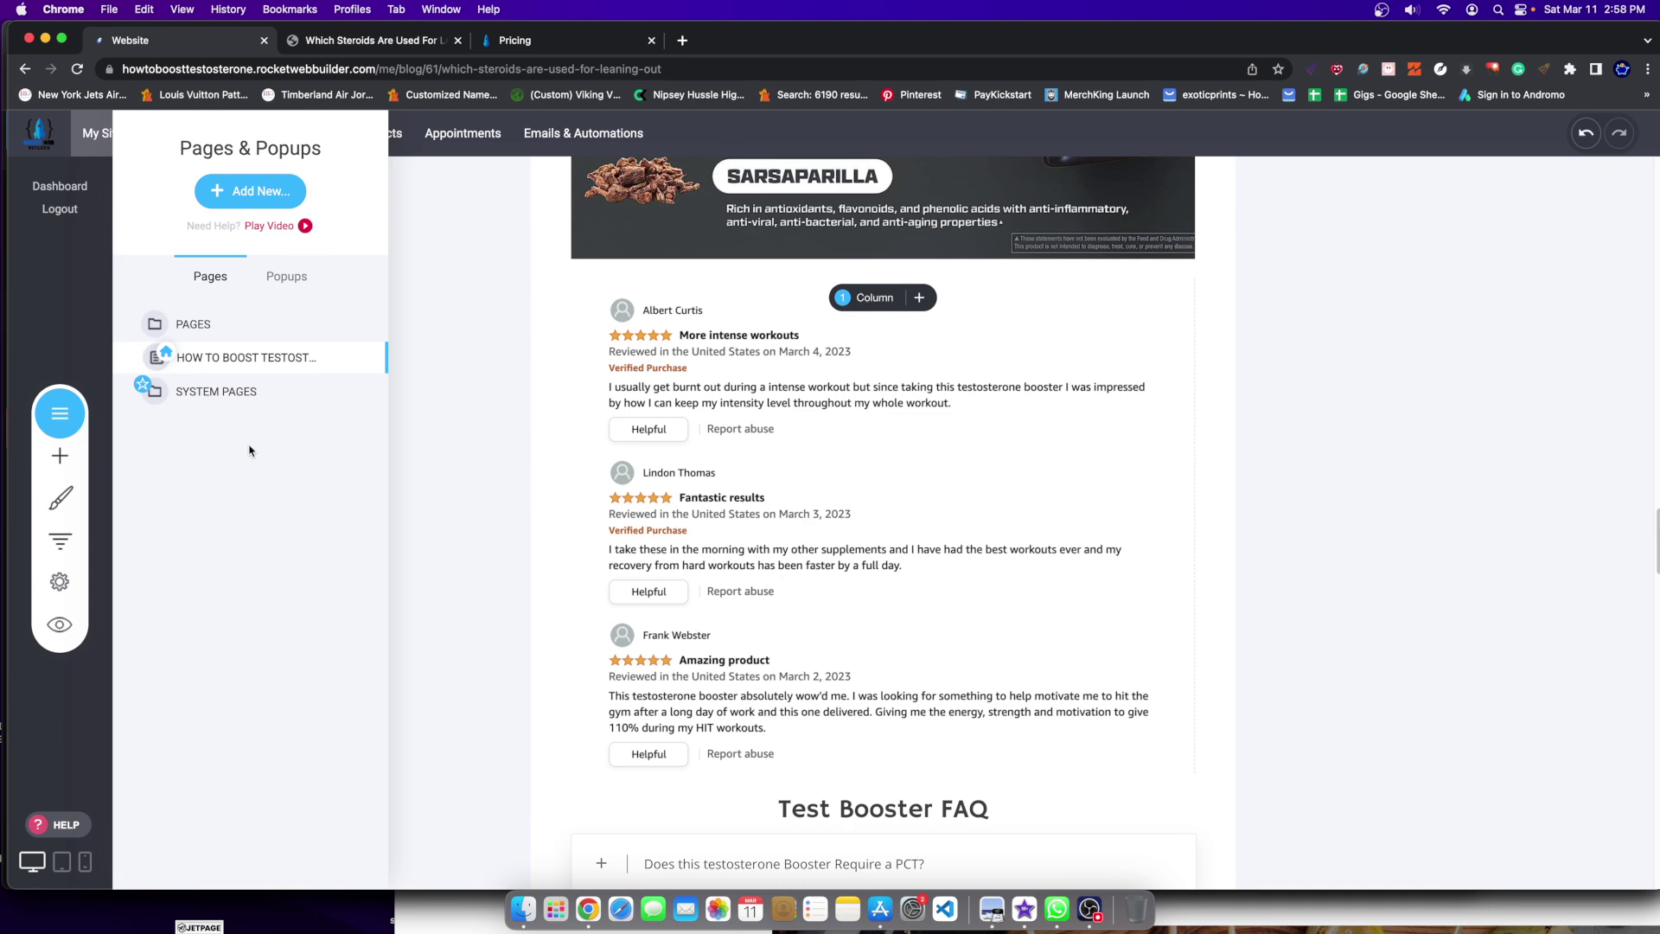
click(449, 483)
click(60, 455)
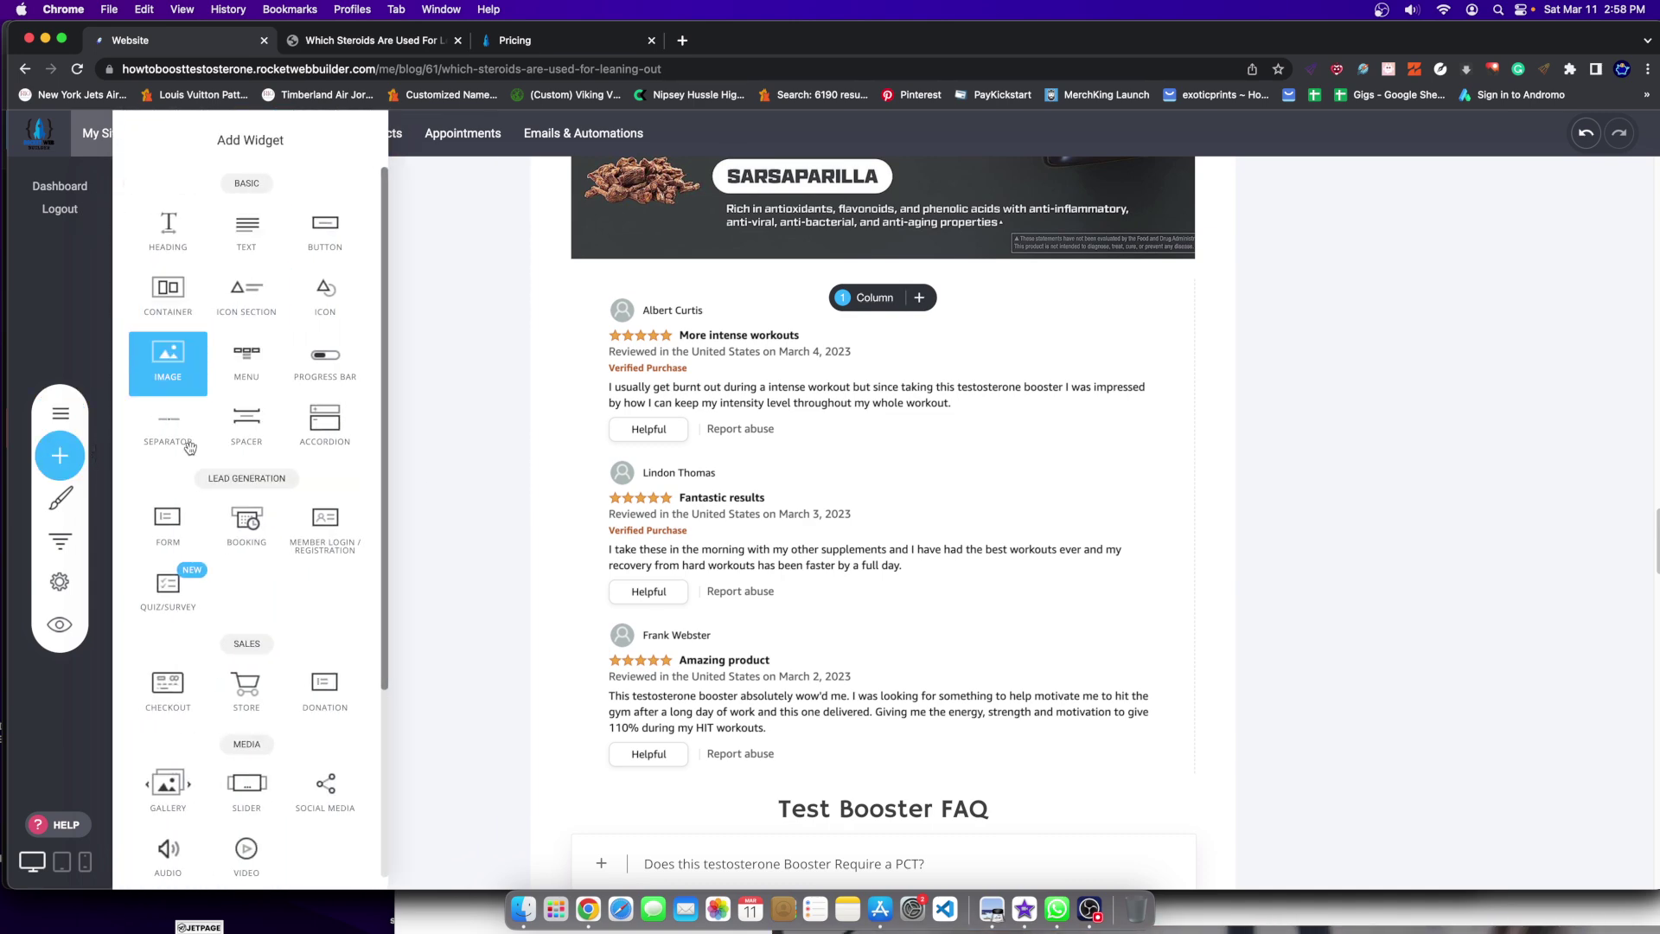
click(742, 420)
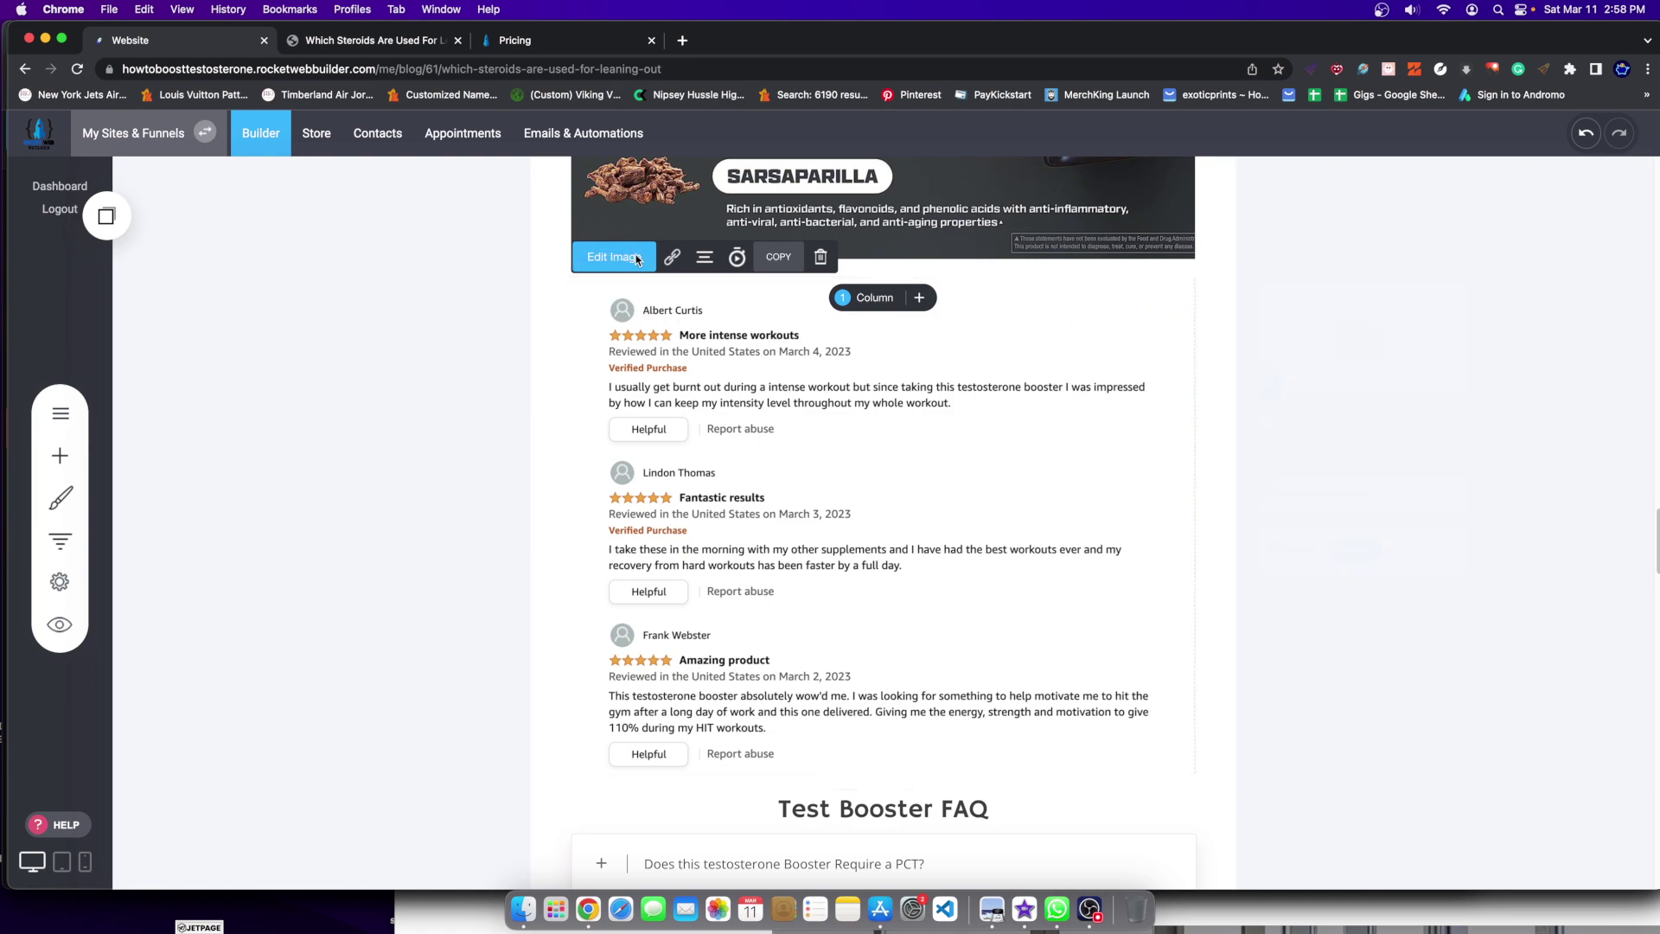
click(637, 259)
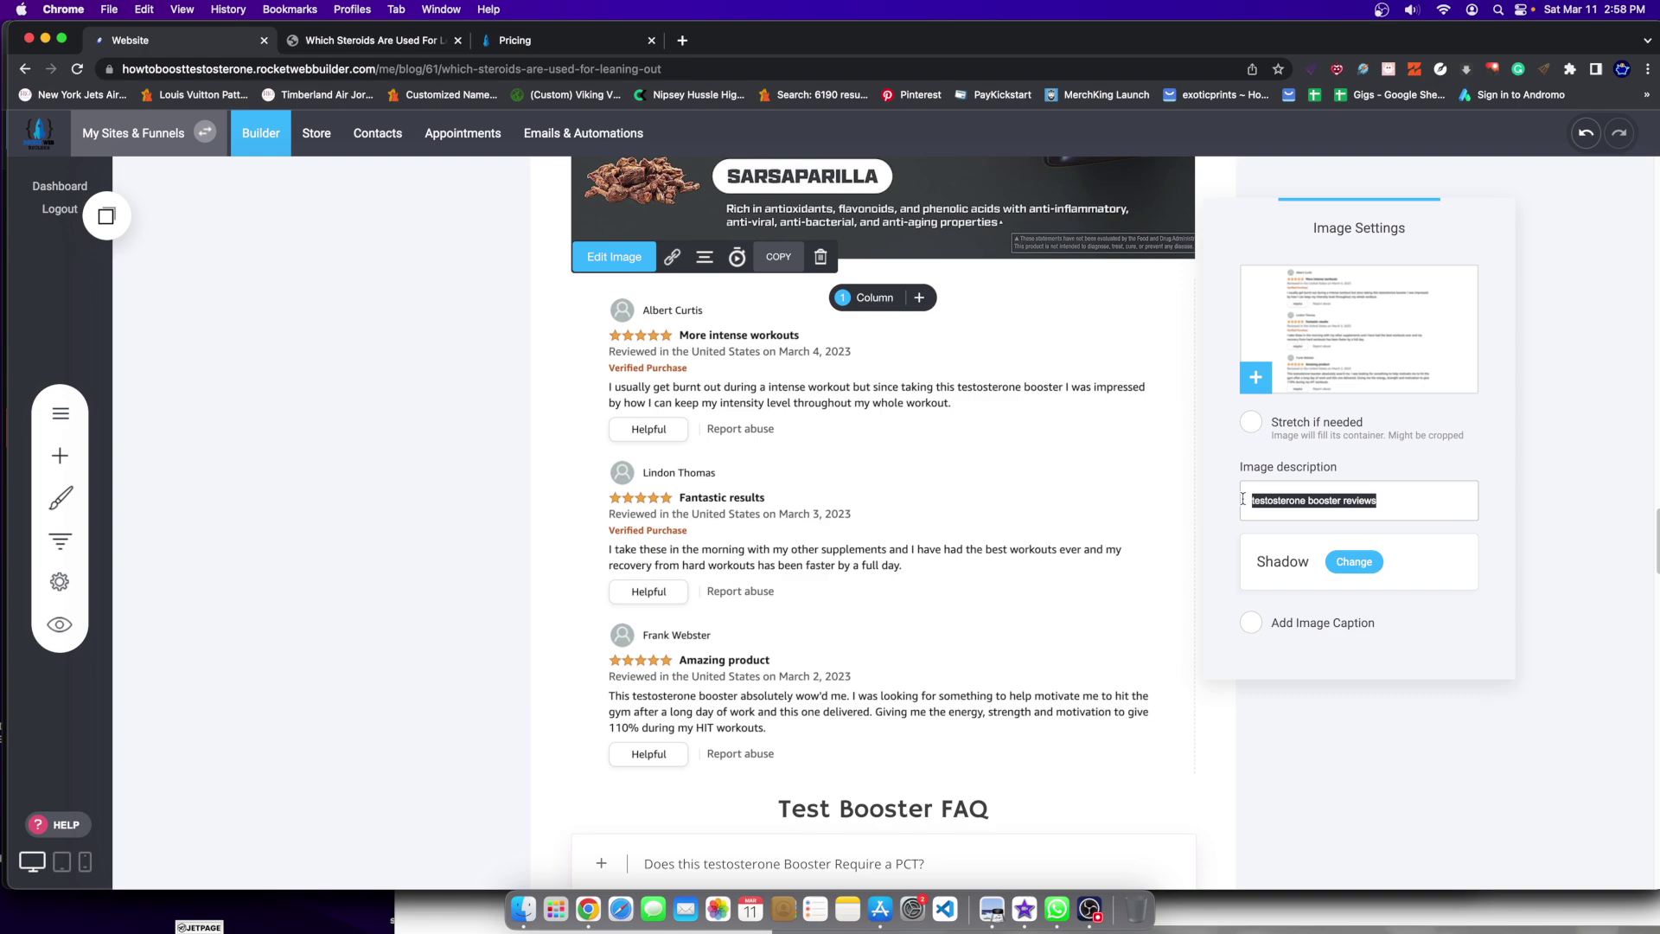
click(994, 406)
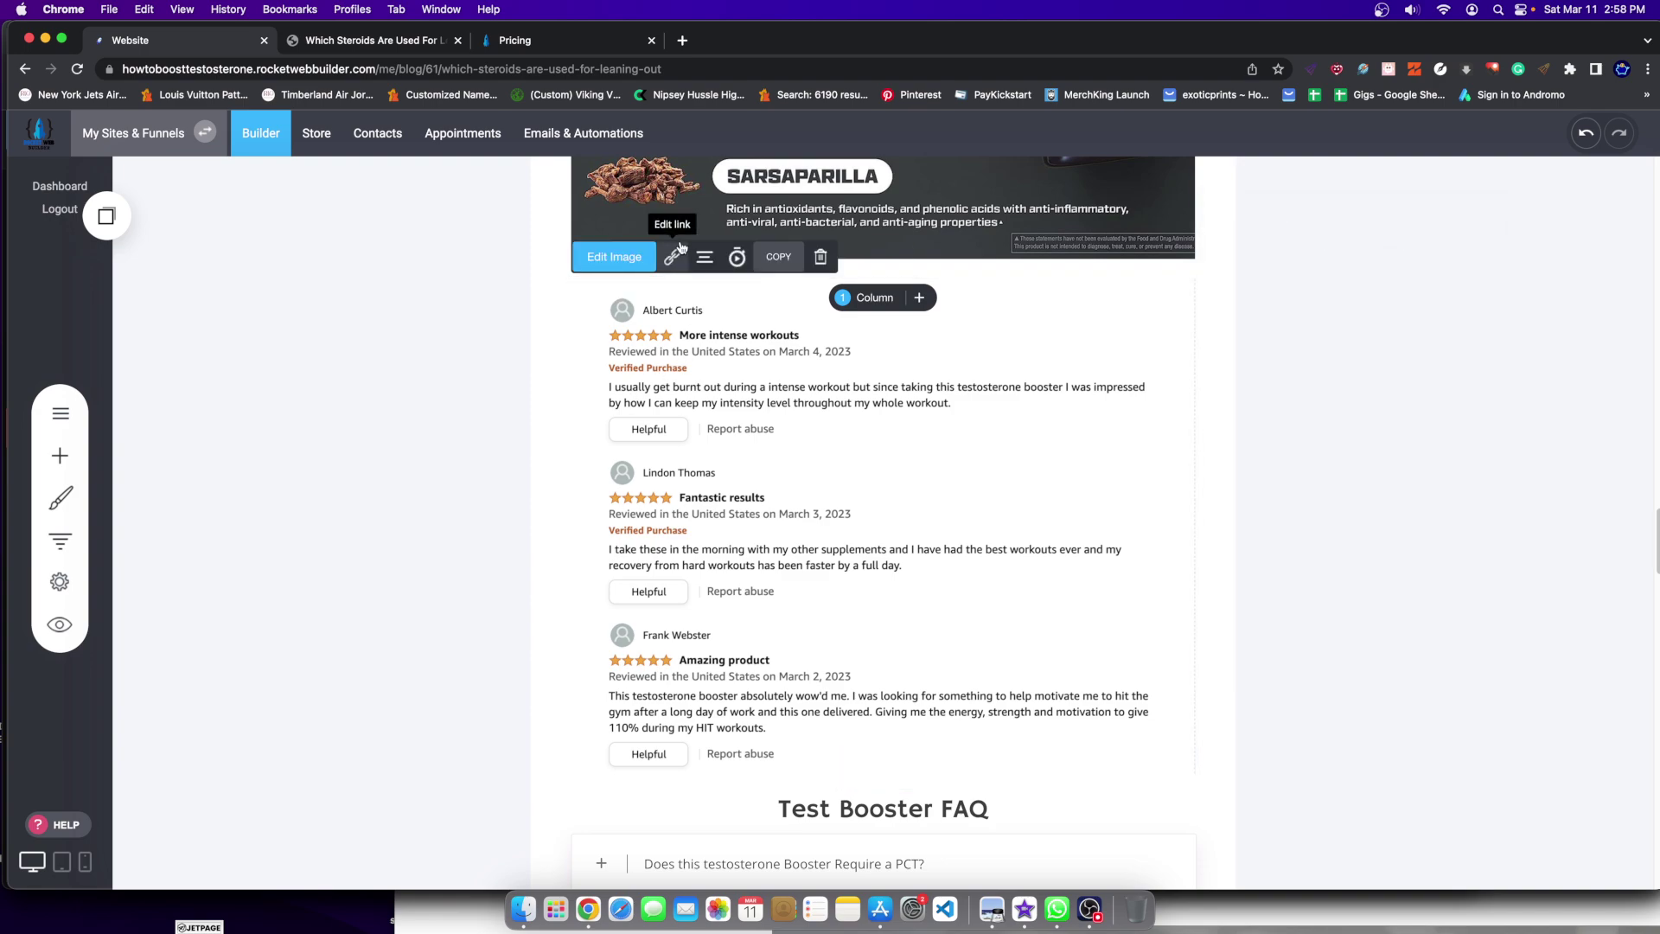
click(673, 256)
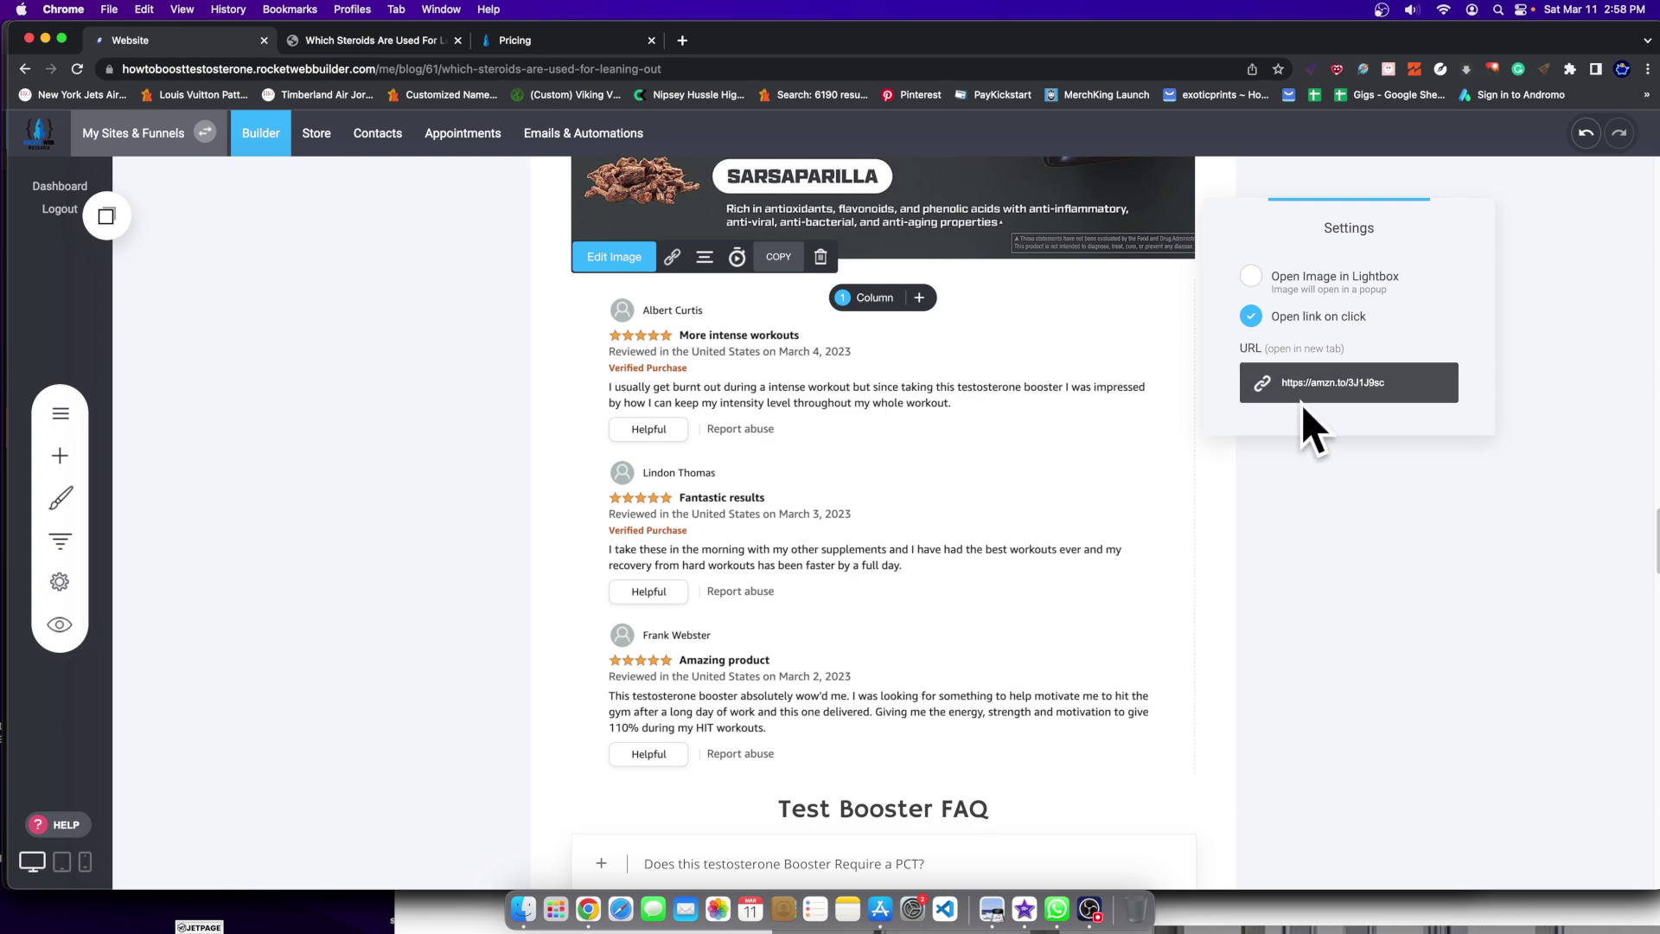
click(1211, 590)
Step: Test the reviews image link on the published blog post, then leave the Amazon page
click(415, 40)
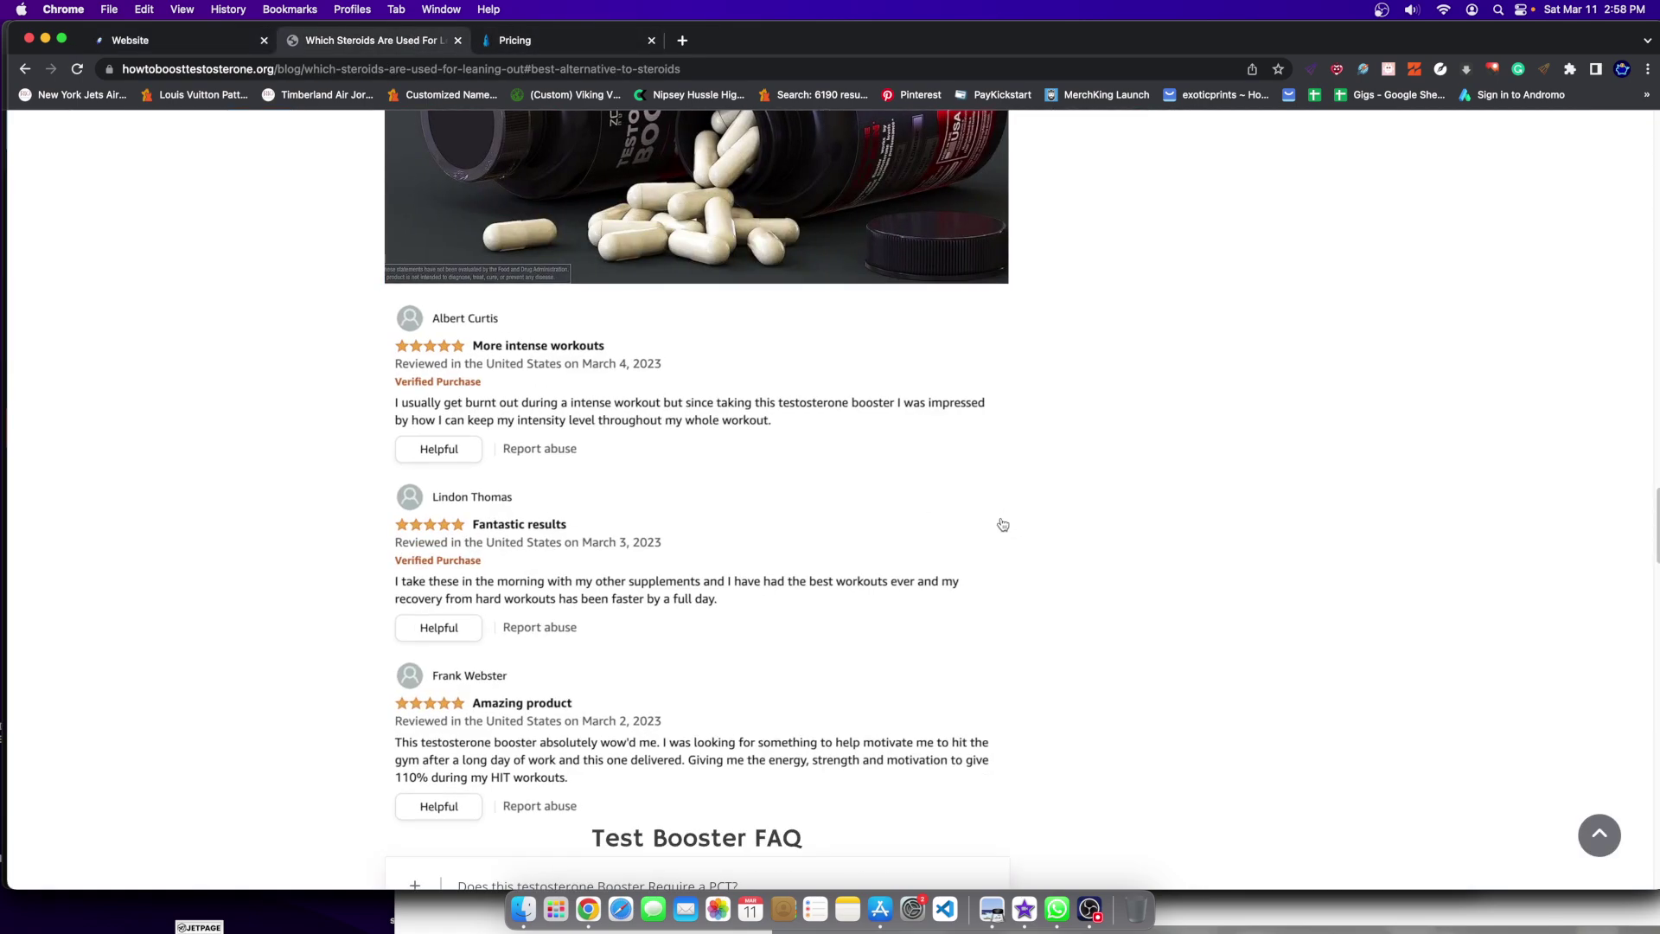
click(861, 489)
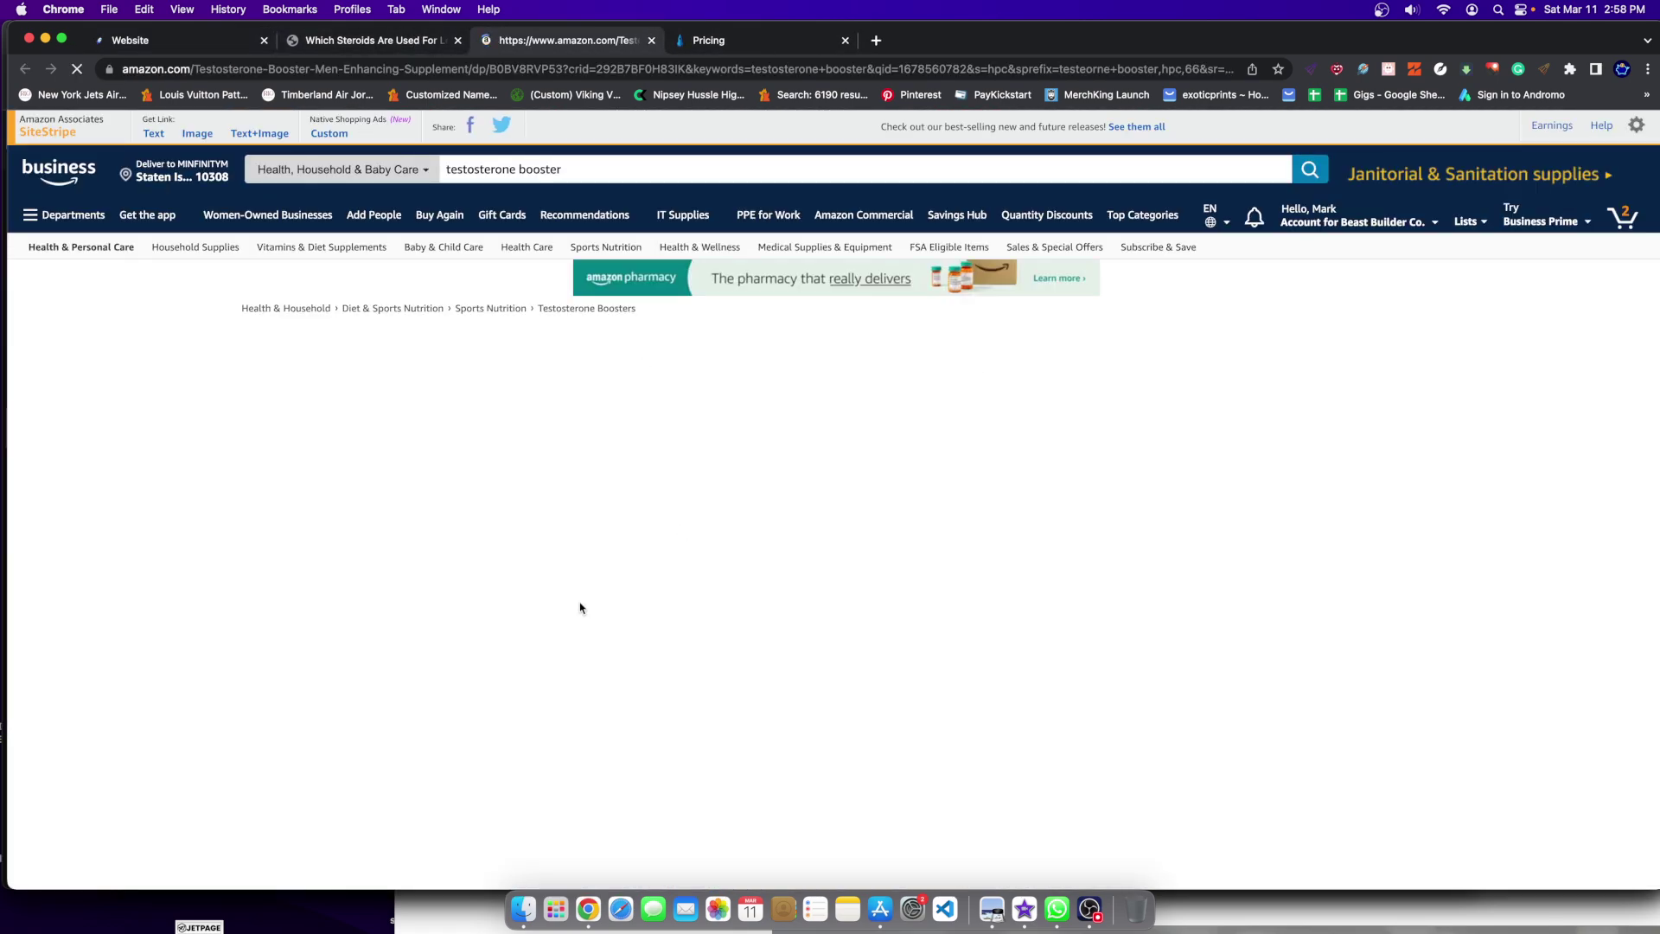
scroll(650, 624, down, 4)
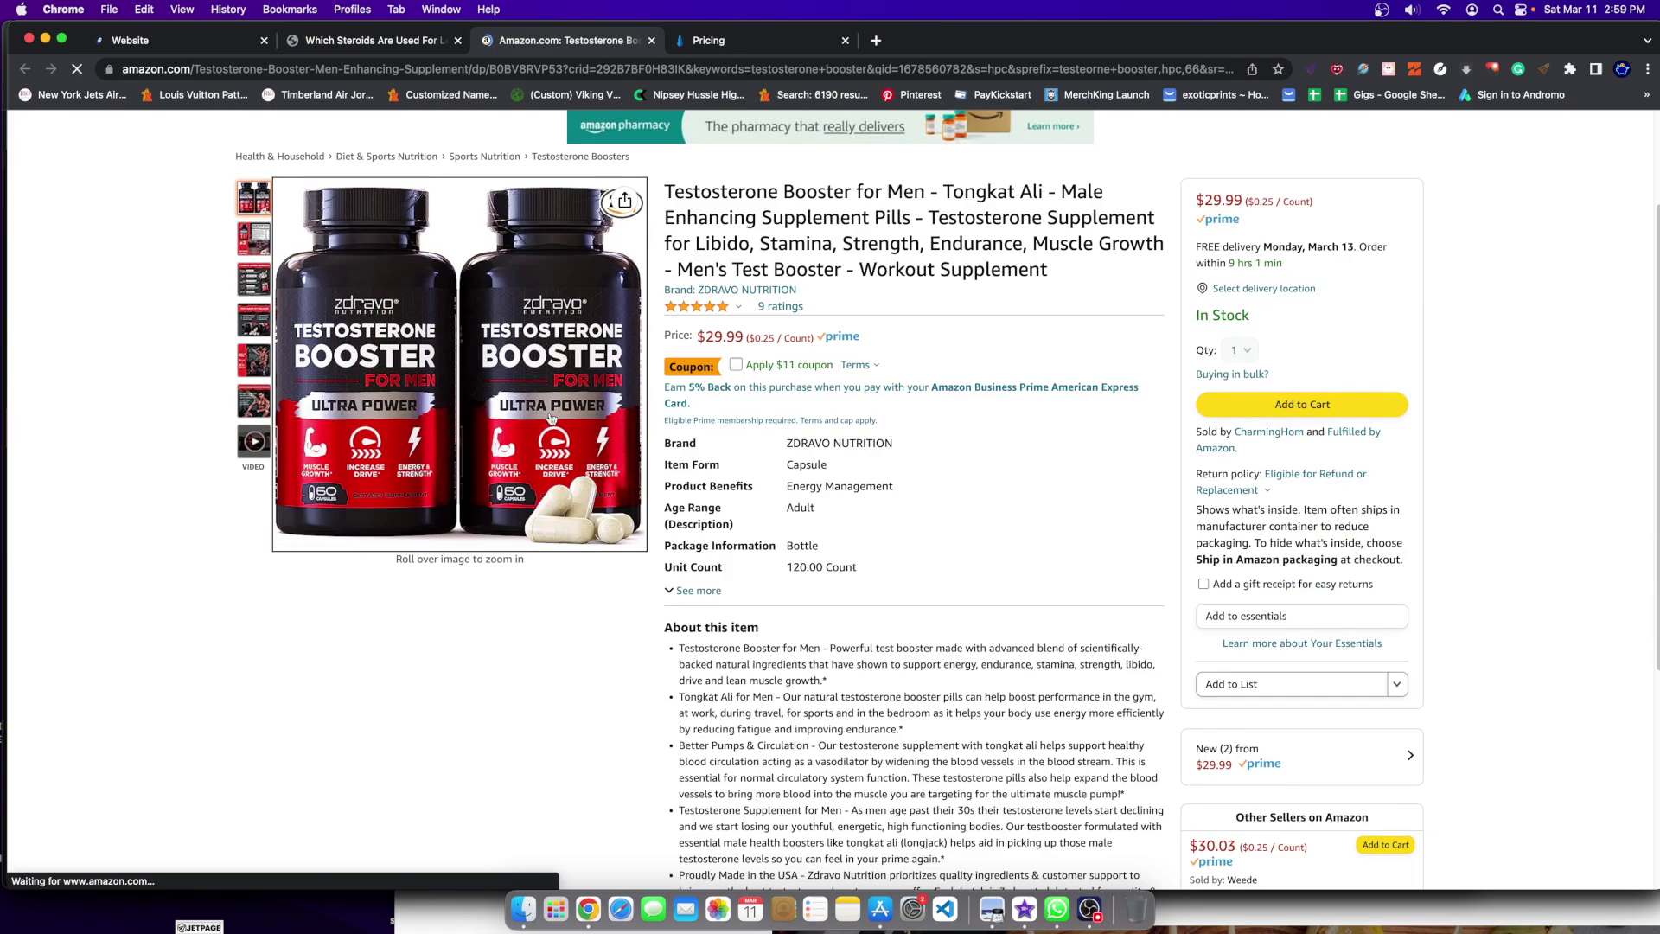
click(363, 41)
click(129, 40)
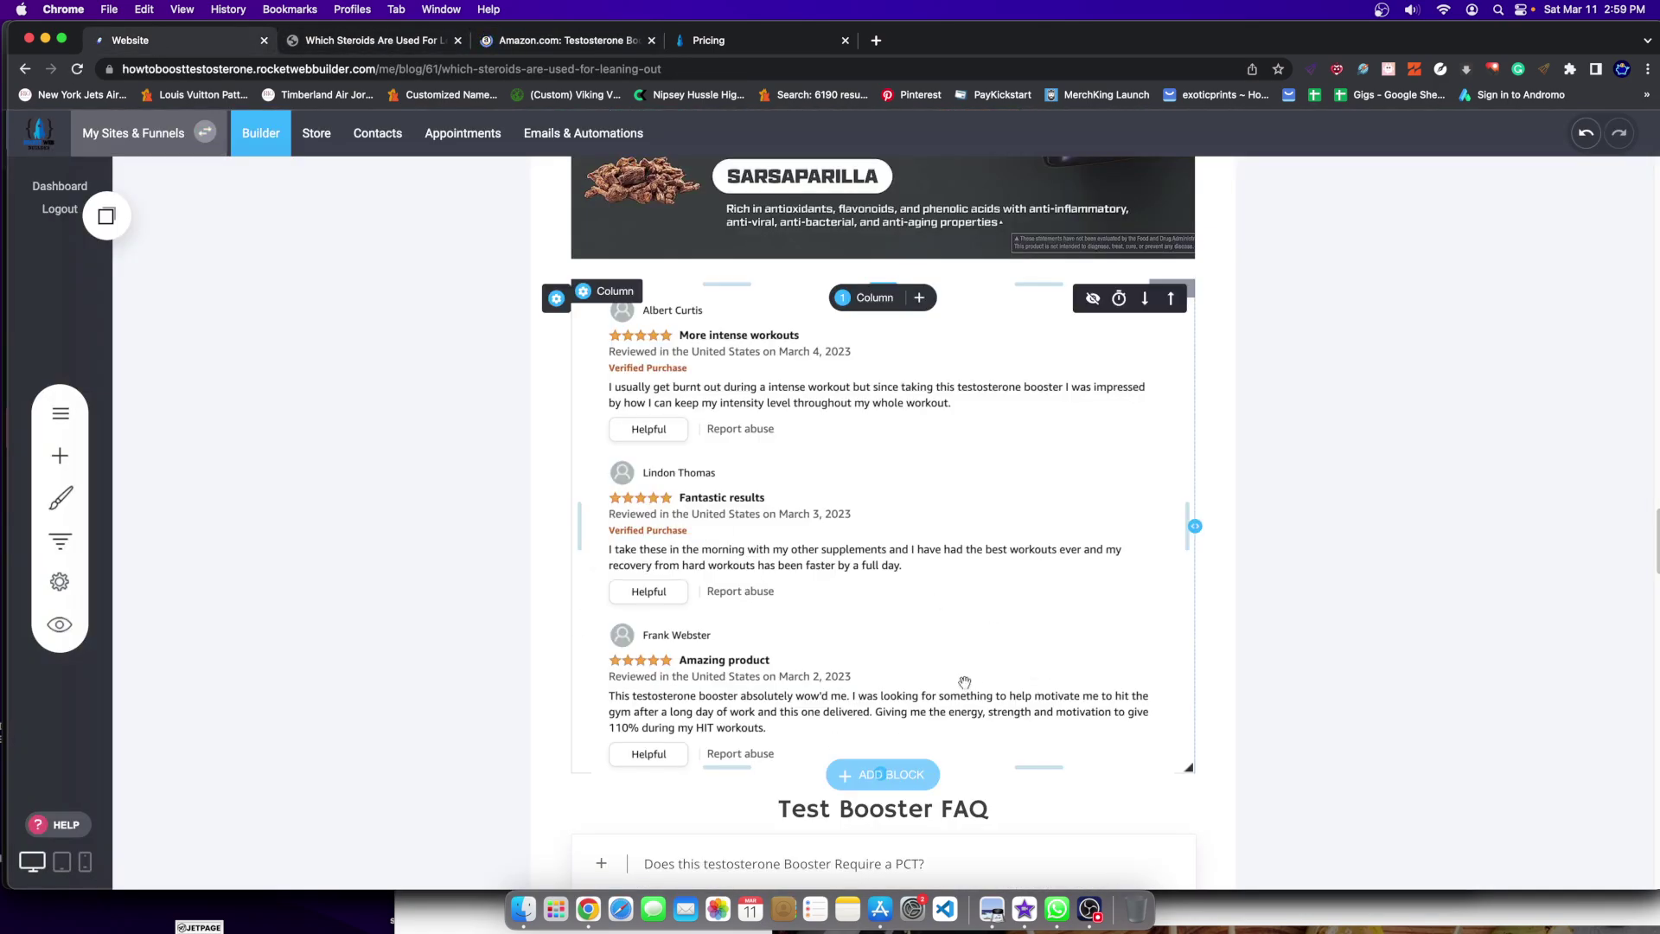
scroll(785, 534, up, 20)
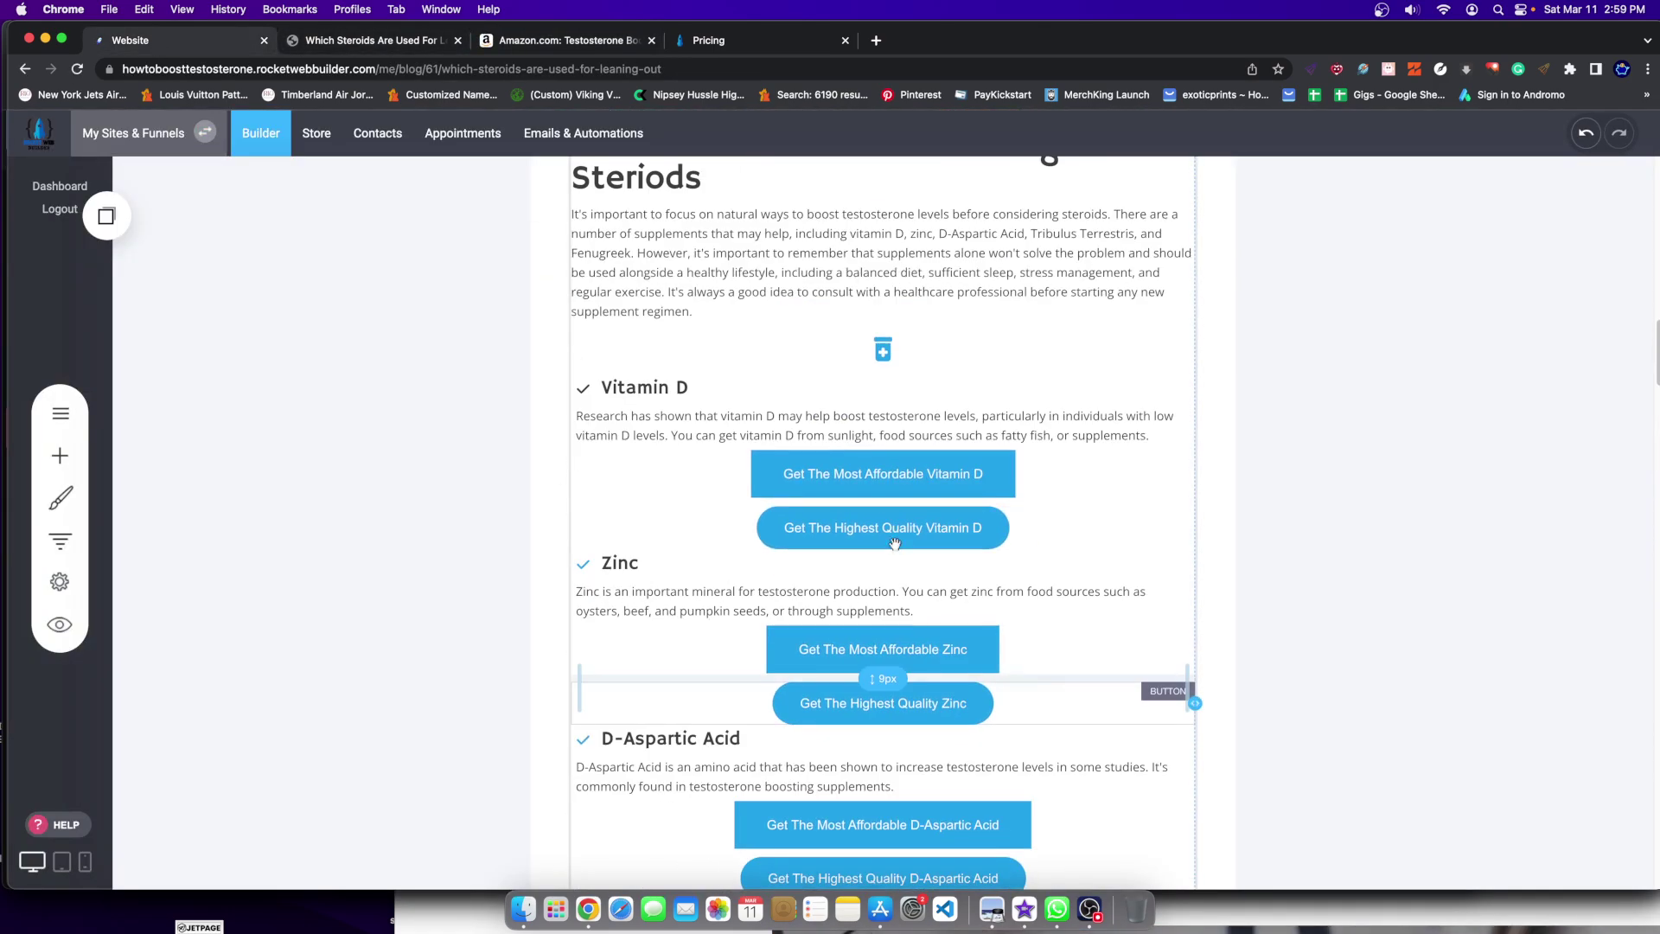
scroll(884, 549, down, 6)
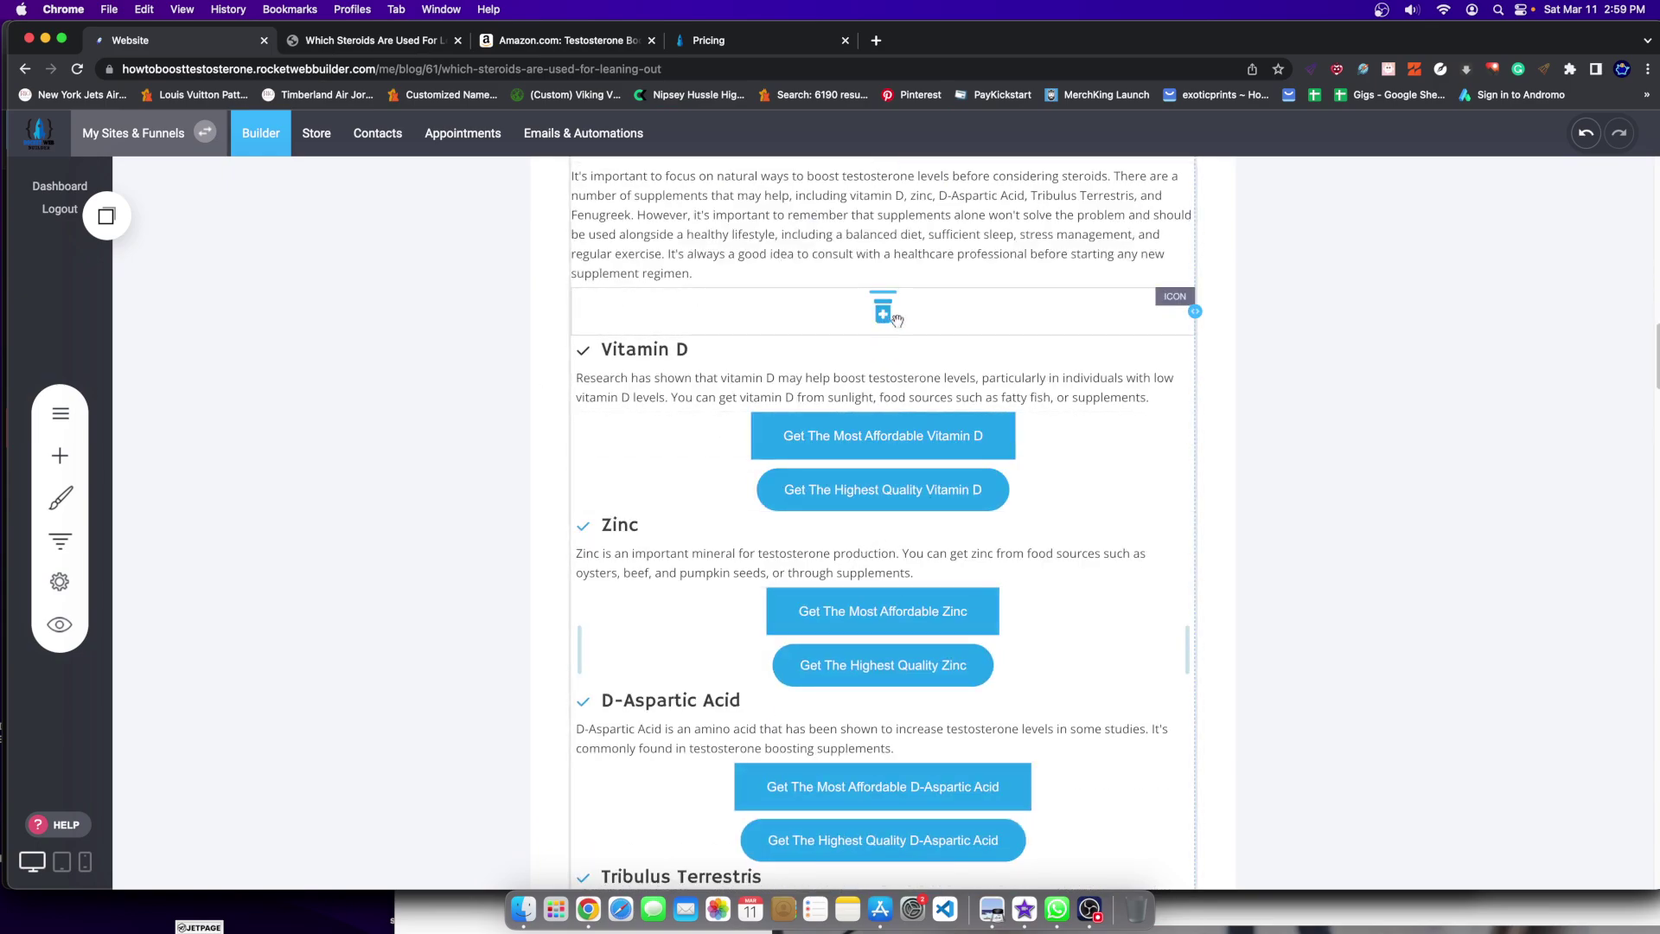
scroll(896, 321, down, 20)
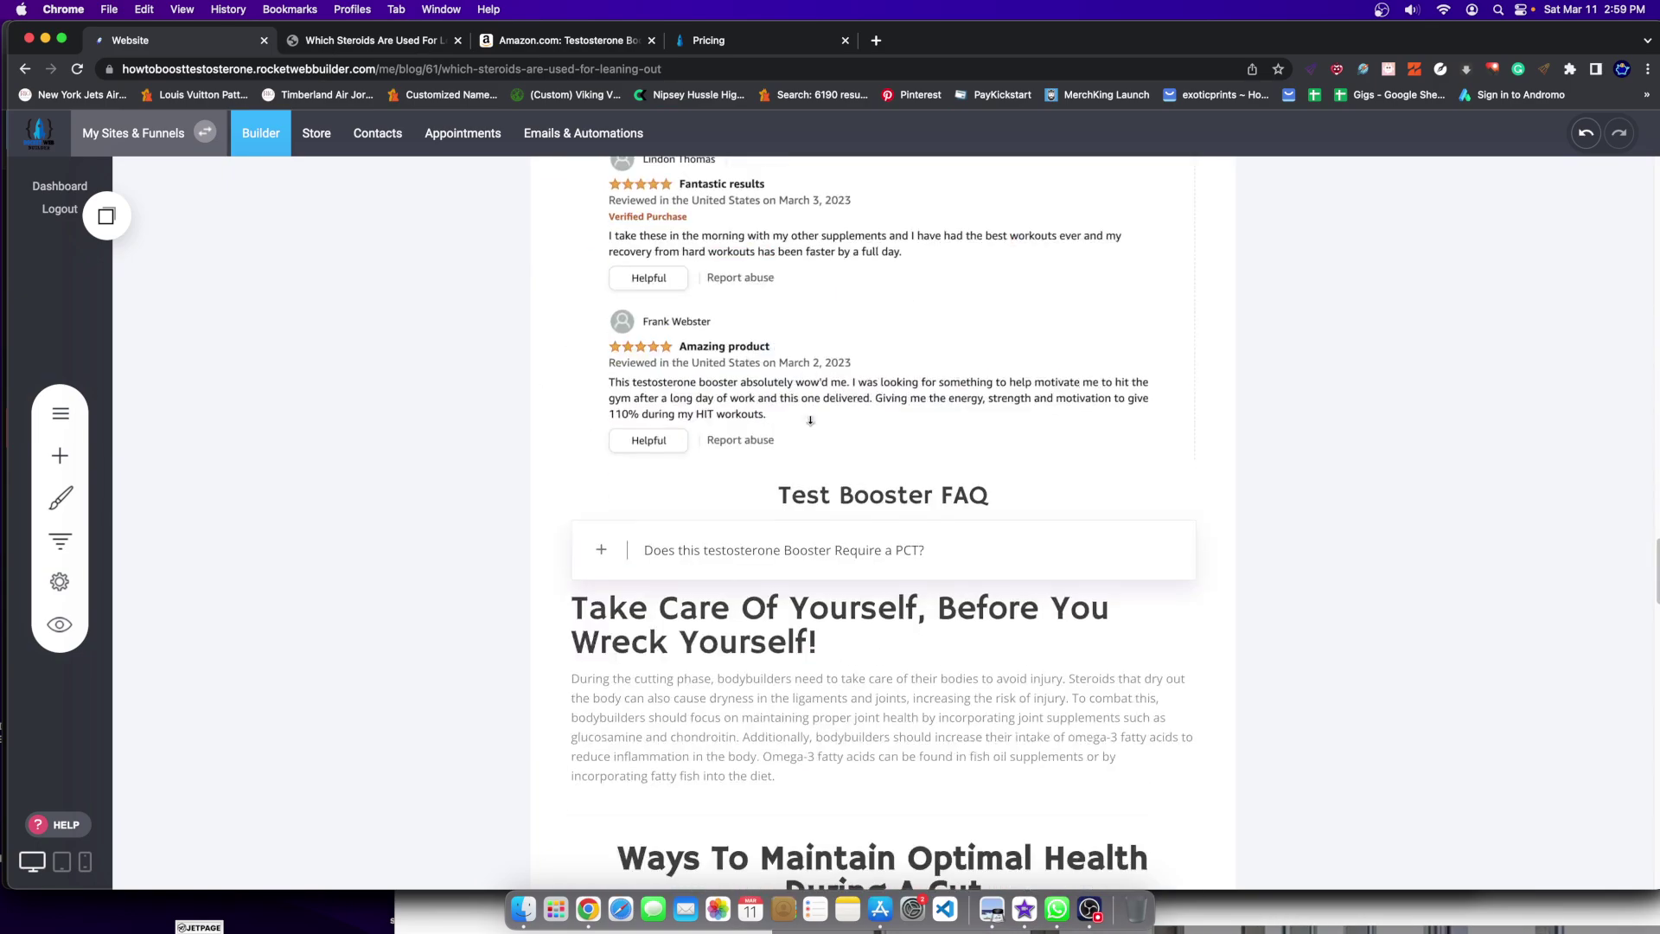
scroll(810, 421, down, 9)
scroll(796, 428, up, 6)
scroll(761, 432, down, 18)
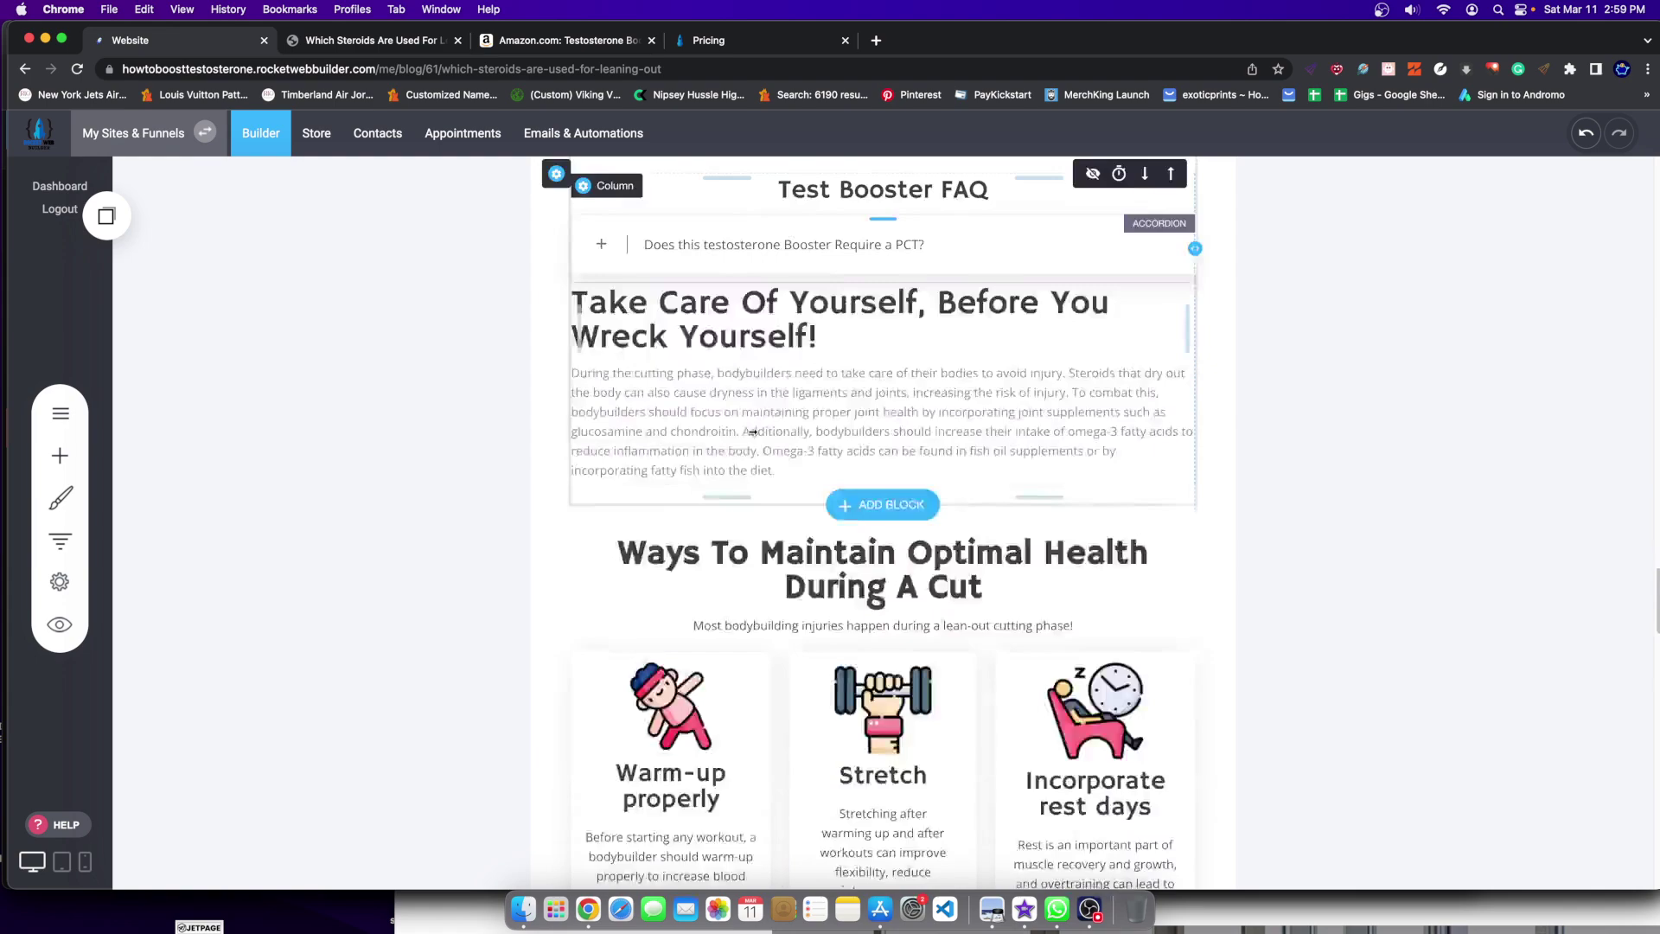
scroll(530, 194, down, 5)
click(741, 41)
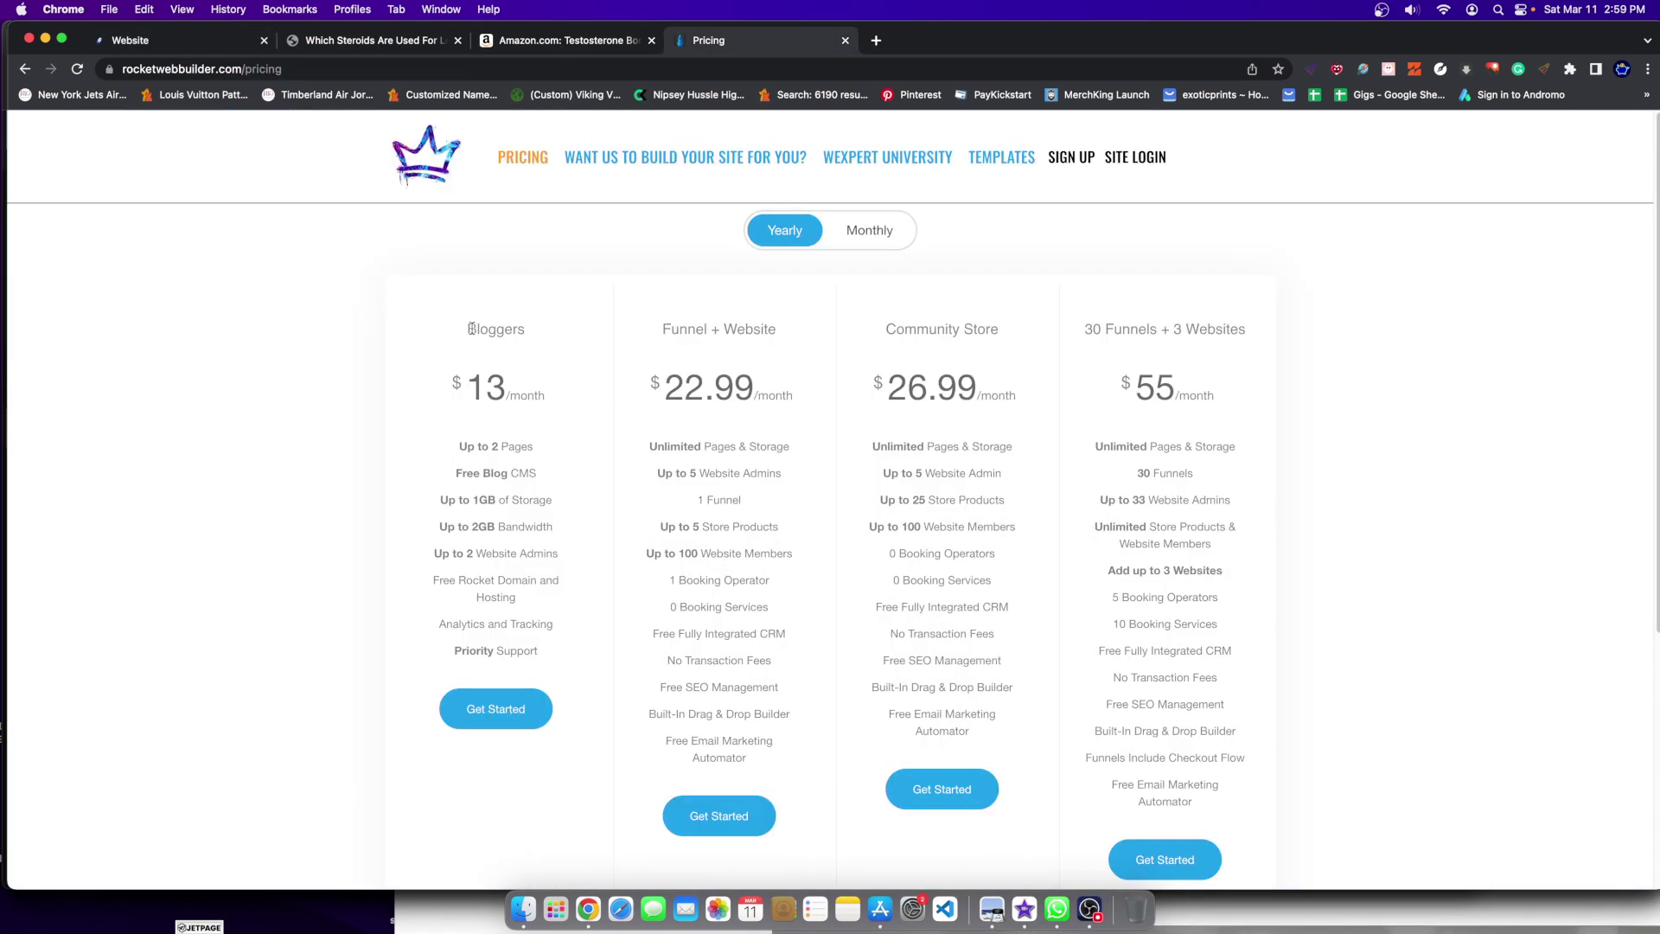
click(214, 43)
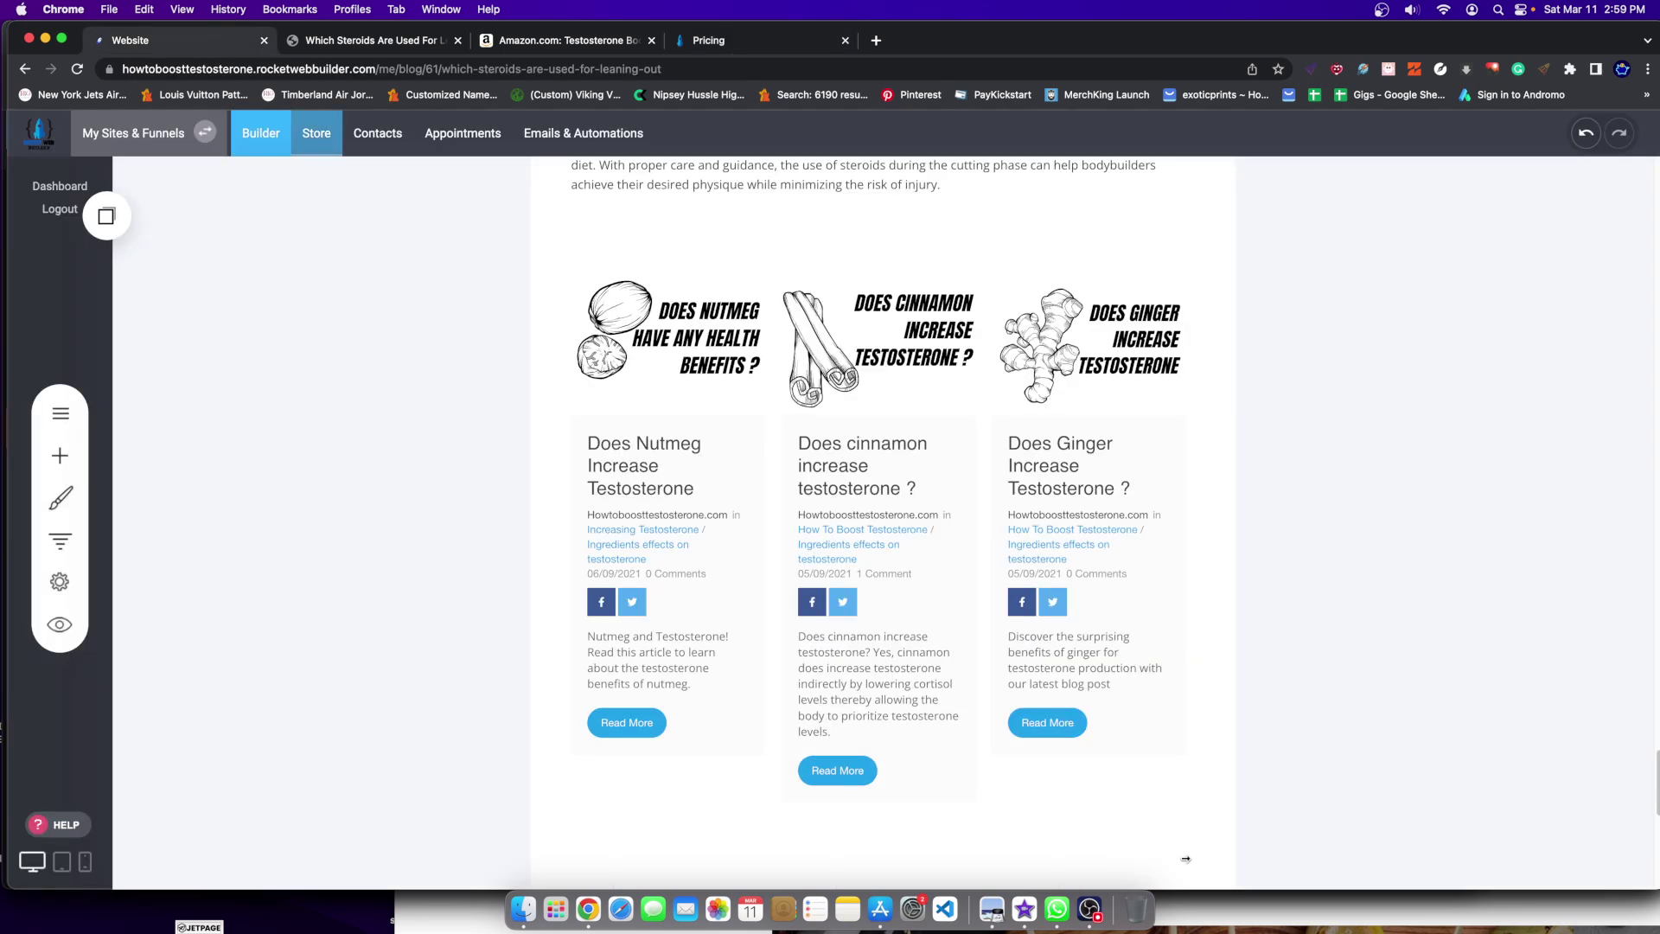
click(1088, 907)
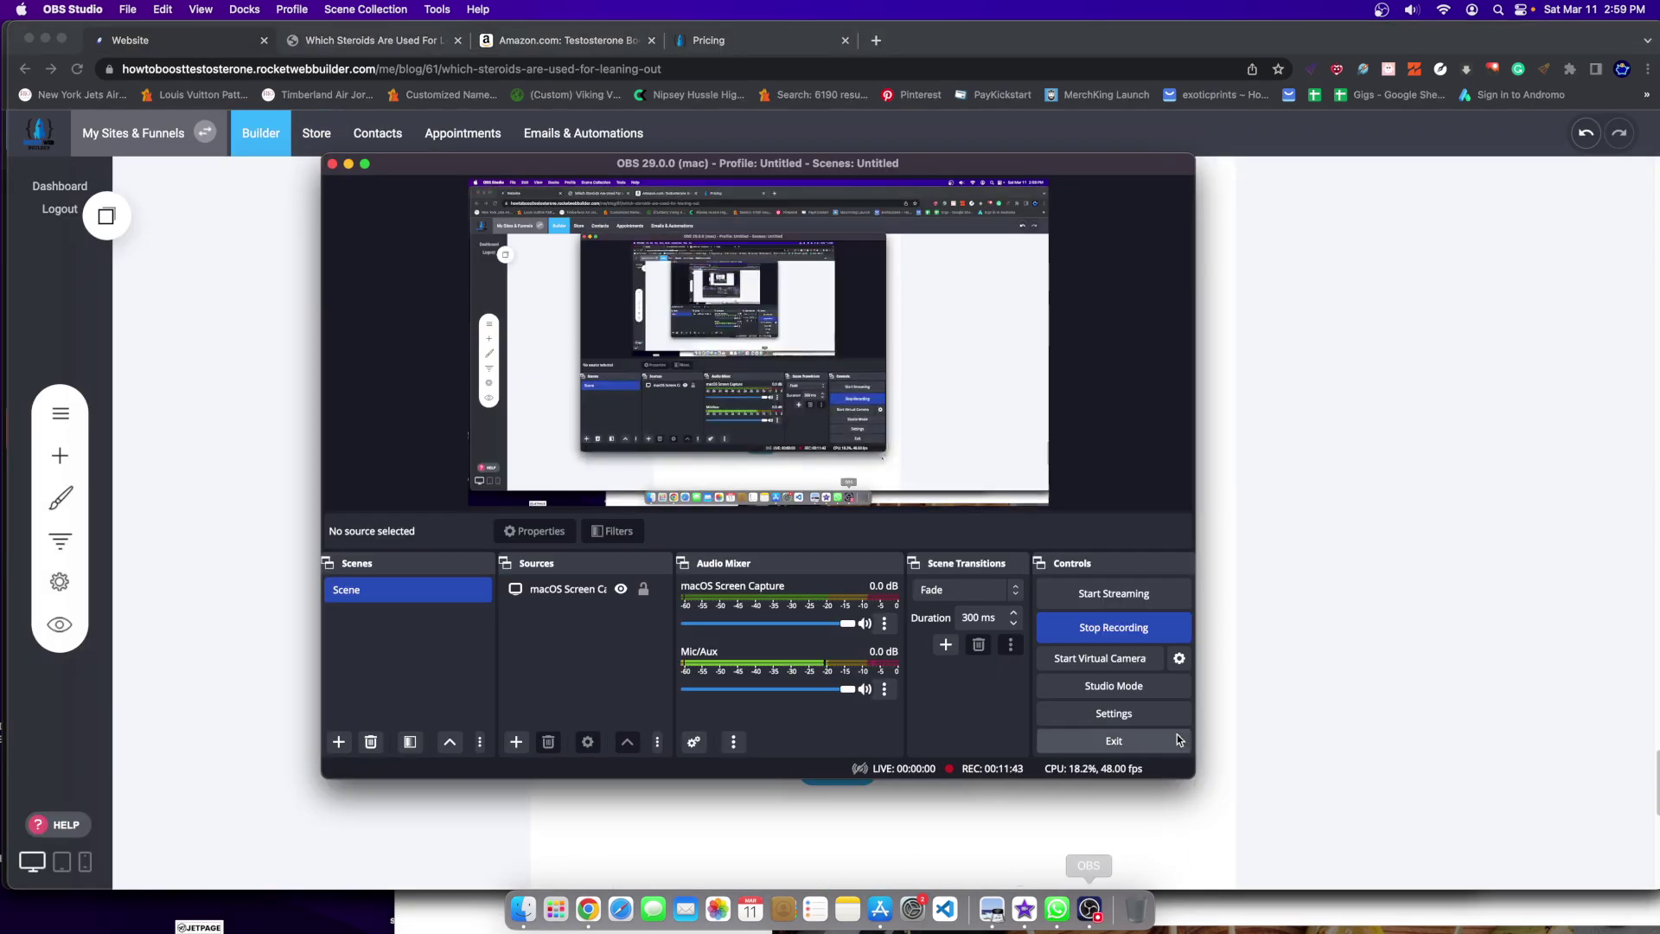